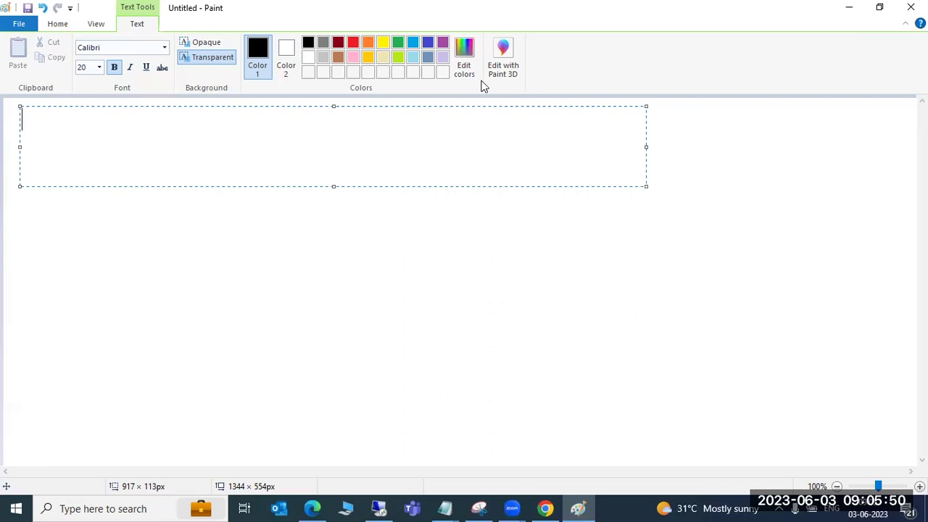
- Write the heading "---SAP INSTALLATIONS :" in the text box on the canvas
left_click(371, 82)
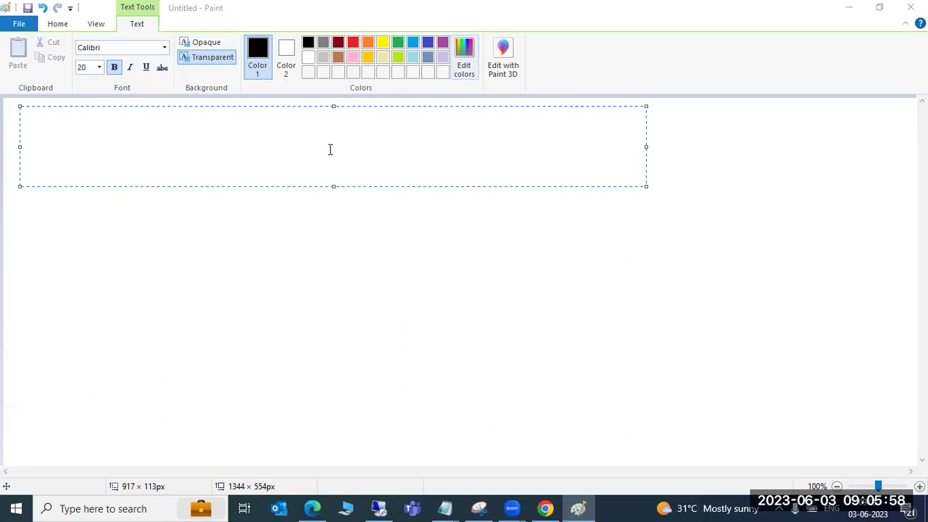
left_click(282, 136)
type("---SAP INSTALLATIONS :")
key("Return")
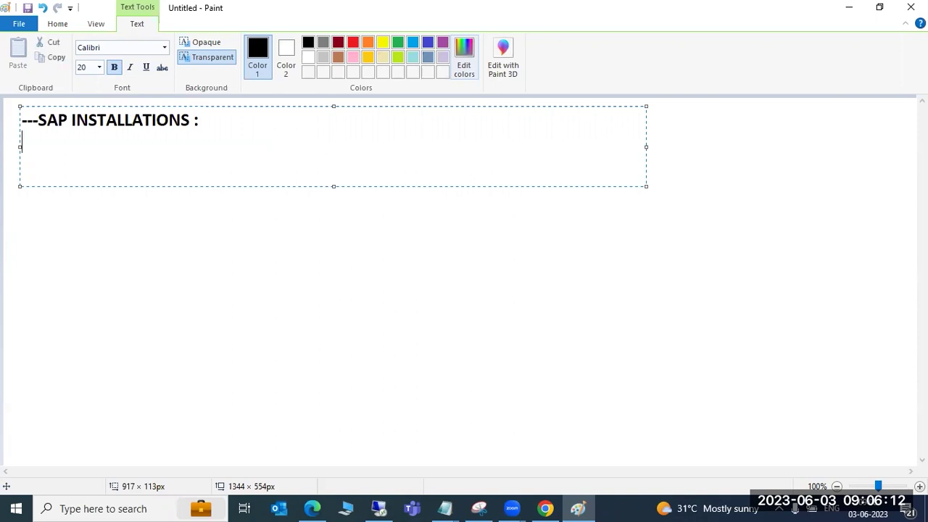
type("INSTAL")
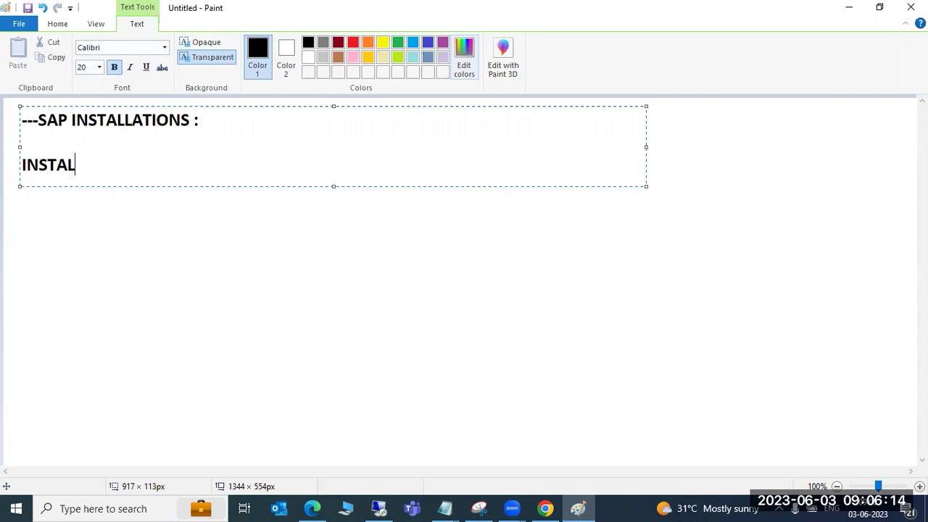
type("LATION in ")
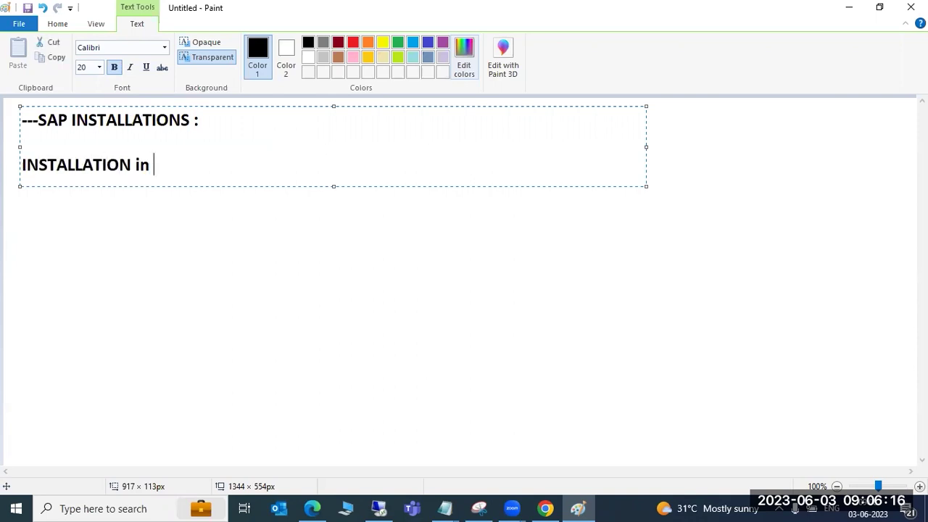
type("WINDOWS")
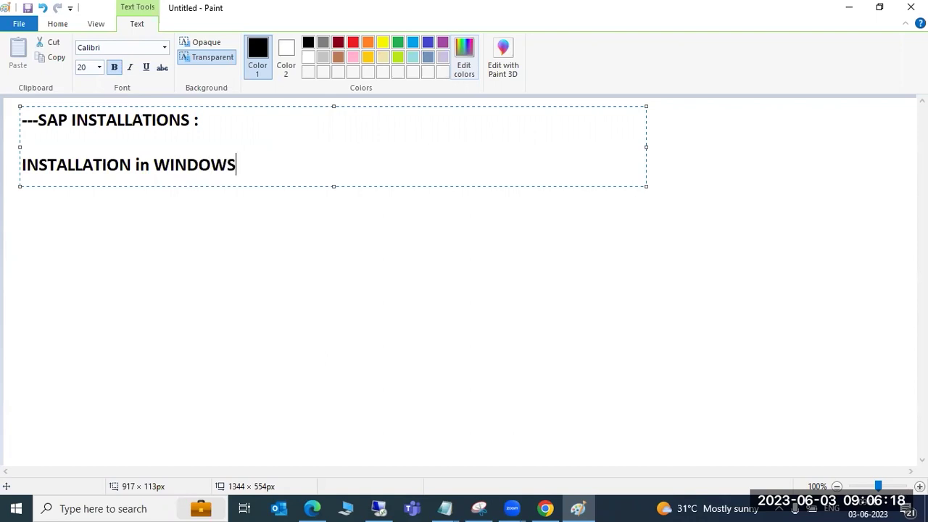
key("Return")
type("Today ")
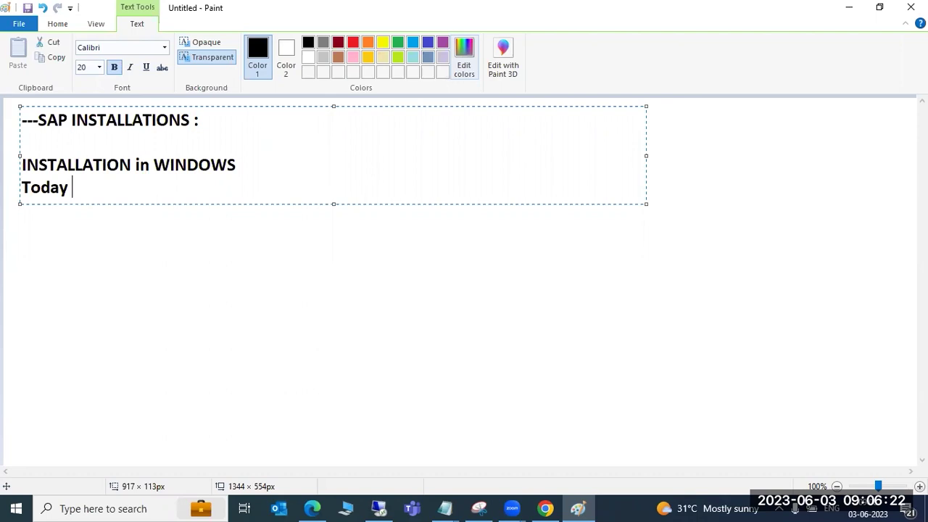
type("on LINUX OS")
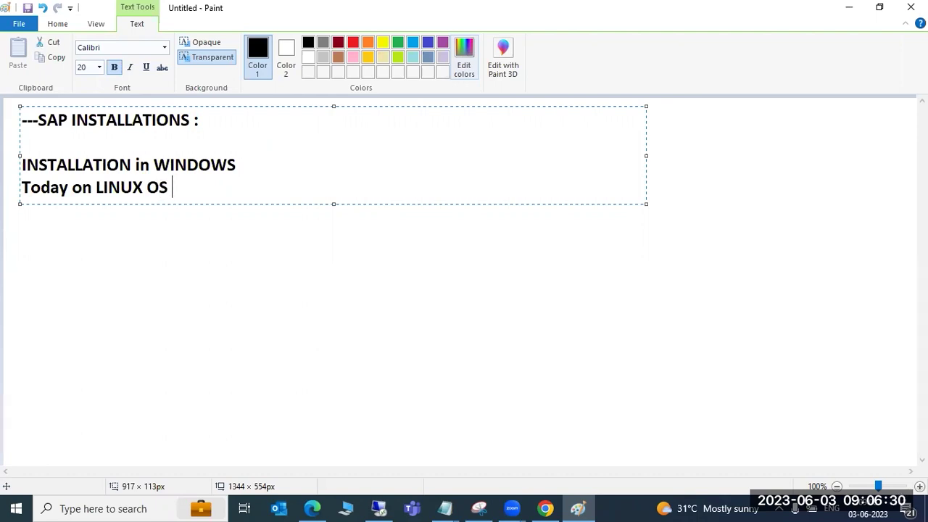
key("BackSpace")
key("BackSpace")
key("BackSpace")
key("BackSpace")
key("BackSpace")
key("BackSpace")
key("BackSpace")
key("BackSpace")
key("BackSpace")
key("BackSpace")
key("BackSpace")
key("BackSpace")
key("BackSpace")
key("BackSpace")
key("BackSpace")
key("BackSpace")
key("BackSpace")
key("BackSpace")
key("BackSpace")
key("BackSpace")
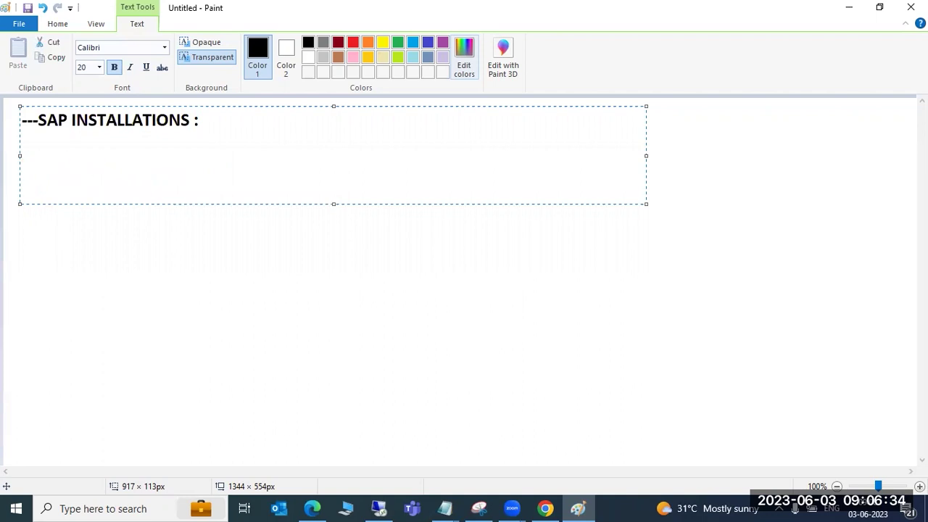
- Commit the heading and add a large text box beneath it reading "We need to download the list of MEDIA from SMP"
left_click(74, 241)
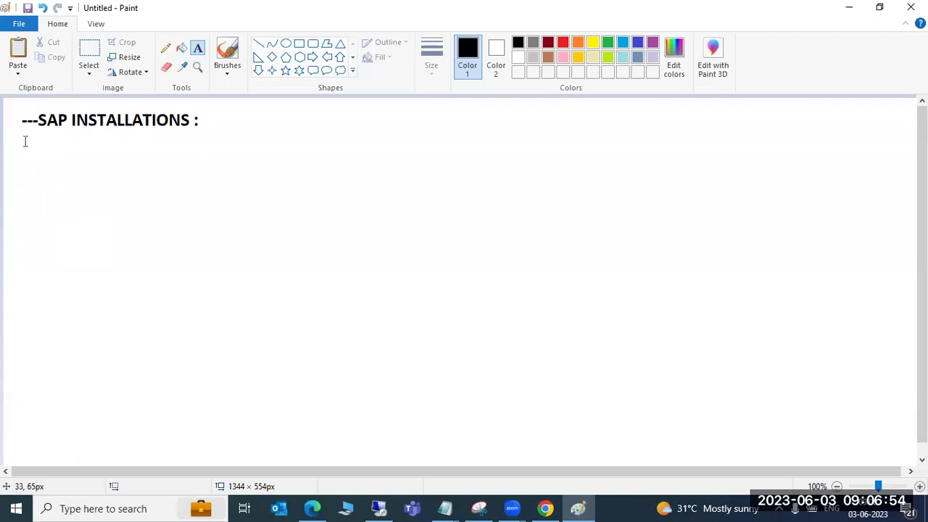
left_click_drag(25, 148, 534, 452)
type("We nee")
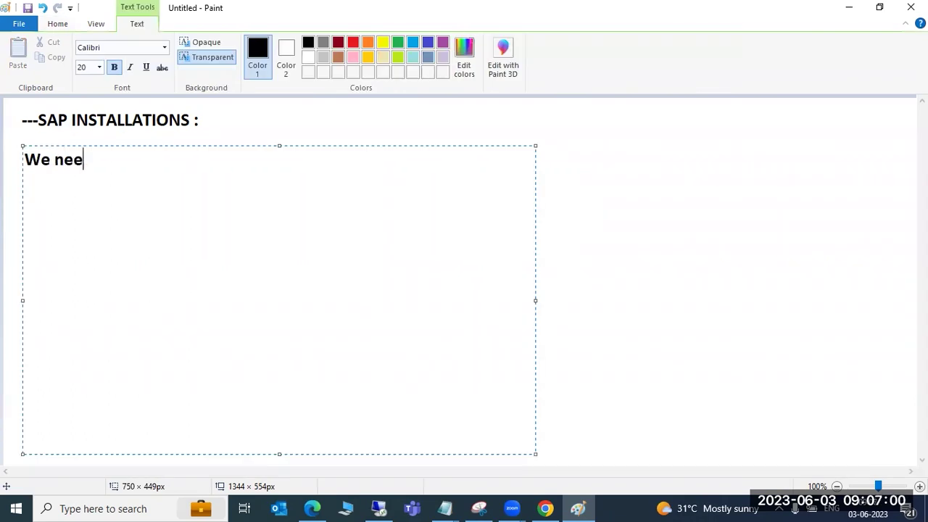
type("d to download")
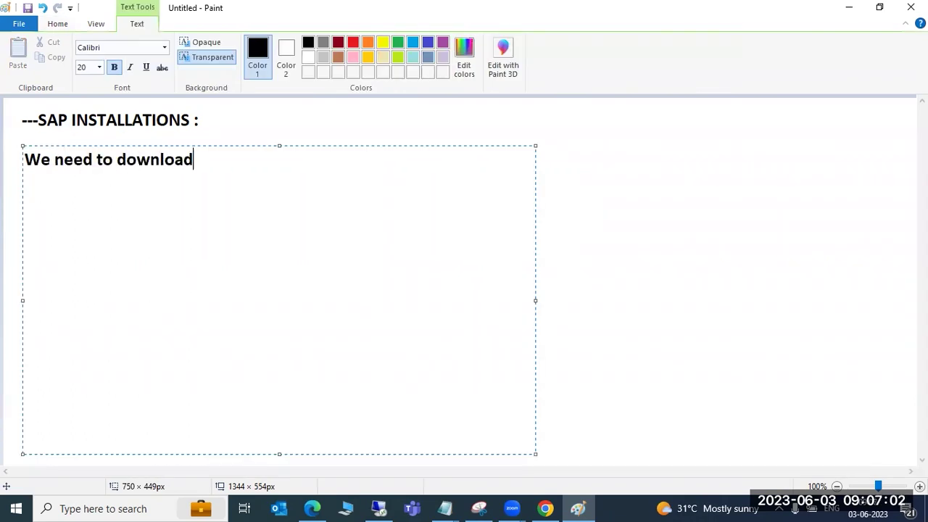
type(" the list fo")
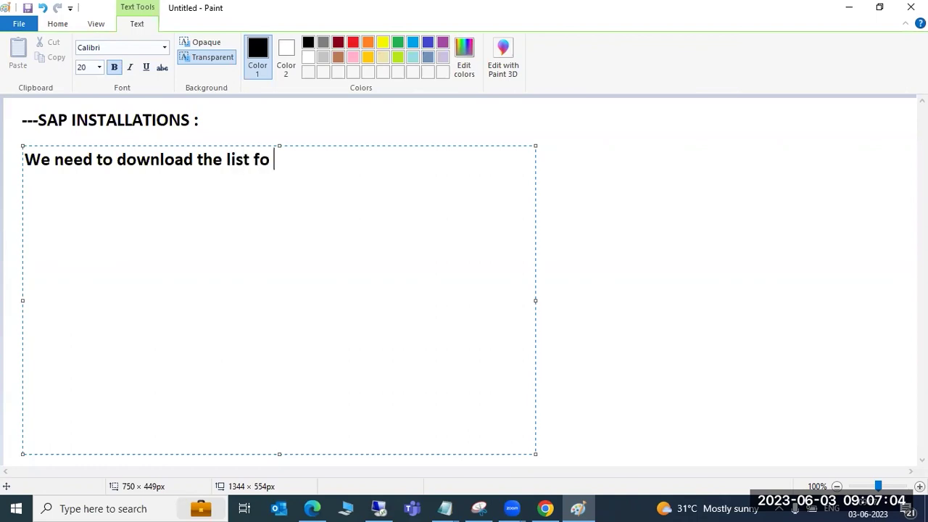
key("BackSpace")
key("BackSpace")
type("of pa")
key("BackSpace")
key("BackSpace")
type("M")
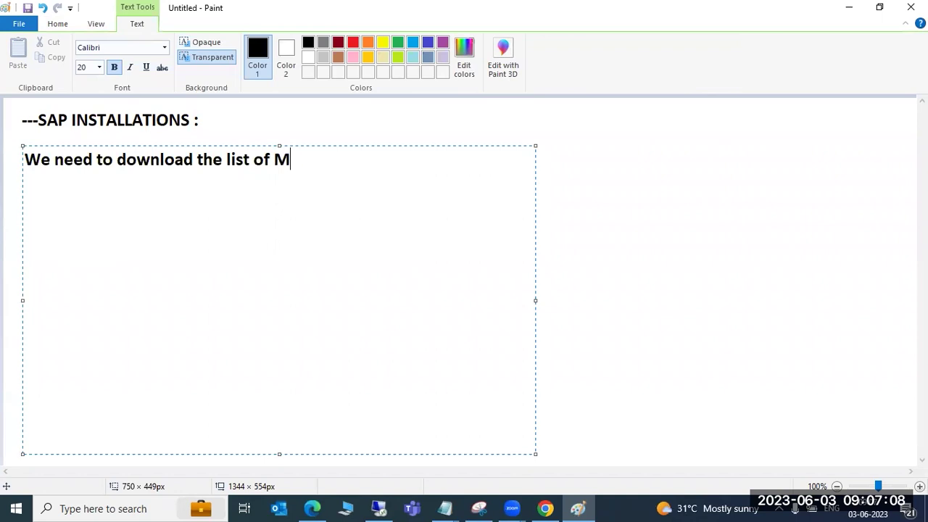
type("EDIA from SMP")
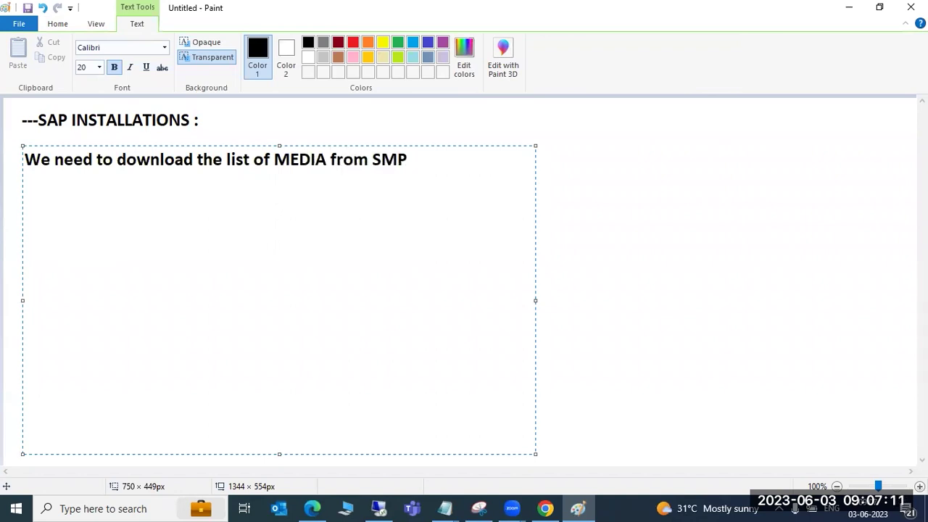
- Leave a blank line and list the media items "1)SWPM", "2)EXPORTS" and "3)KERNEL" on separate lines
key("Return")
key("Return")
type("1)SWPM")
key("Return")
type("2")
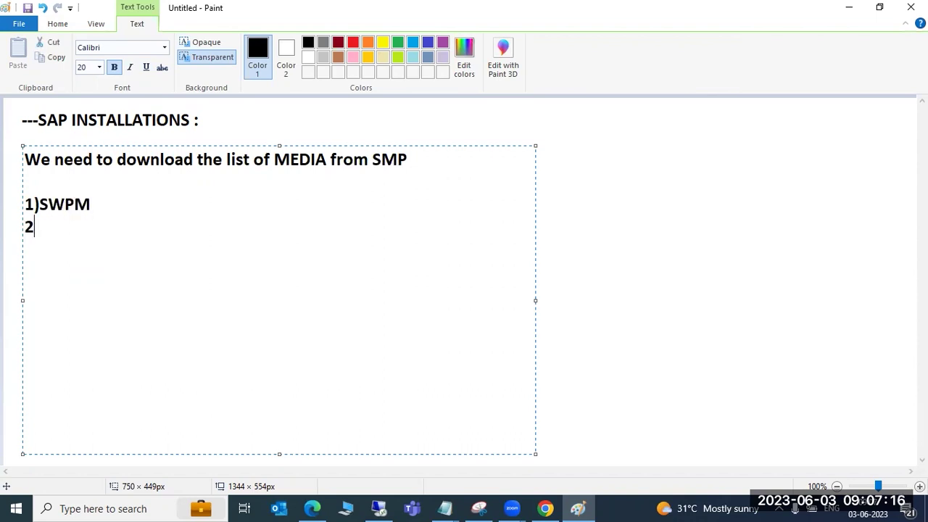
type(")EXPORTS")
key("Return")
type("3)KERNEL")
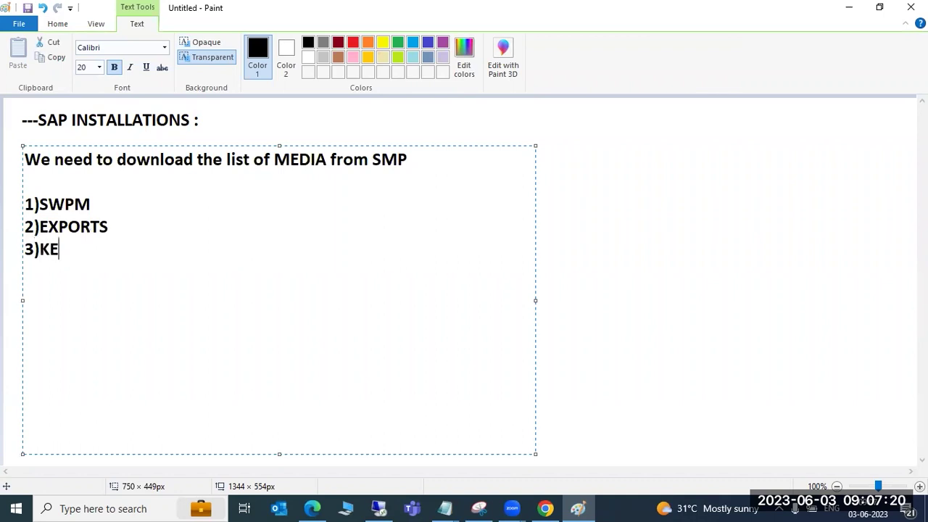
- Add the items "4)DB" and "5)Db CLIENT" to the media list
key("Return")
type("4)")
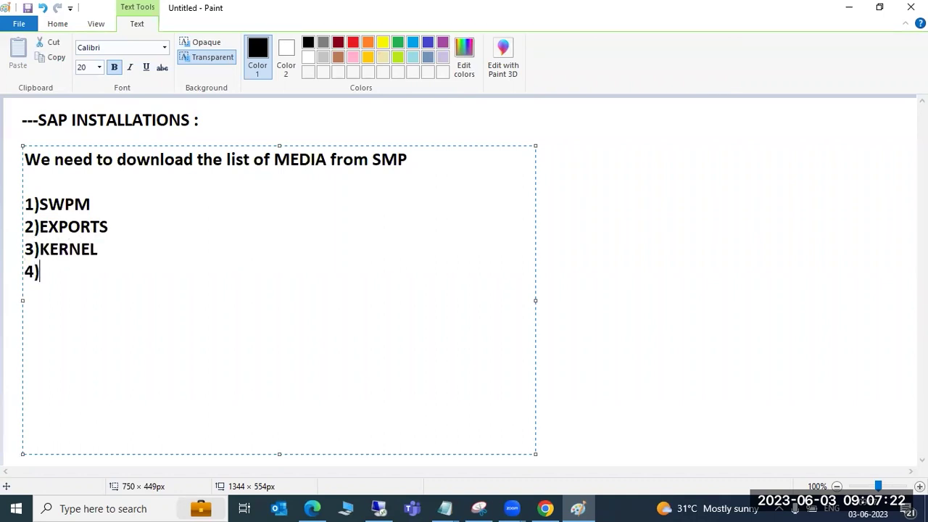
type("DB")
key("Return")
type("5)Db ")
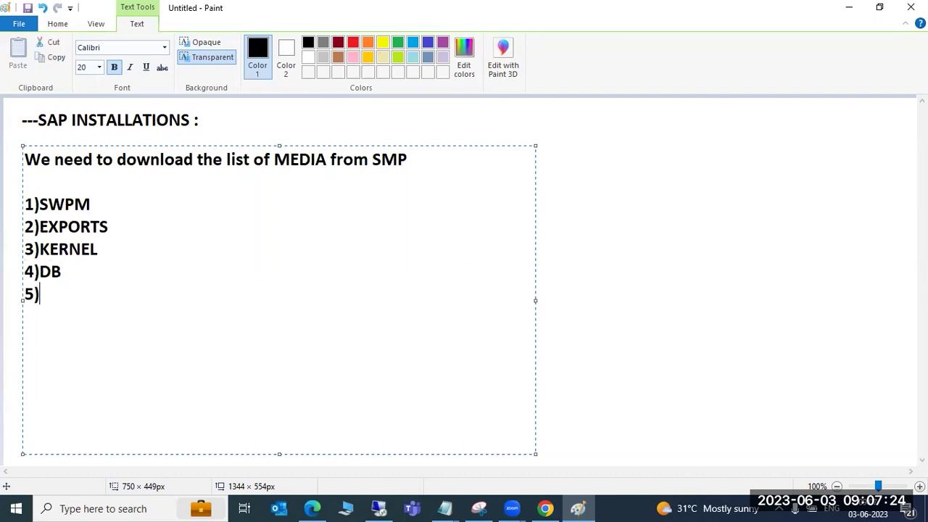
type("CLIENT")
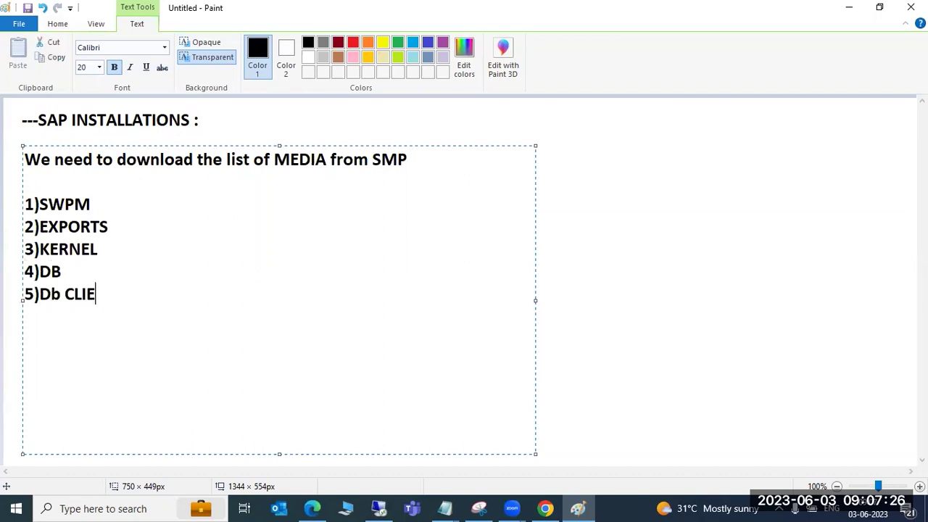
- Add "6)SAp hostagent" as the last item of the media list
key("Return")
type("60SA")
key("BackSpace")
type("SA")
key("BackSpace")
key("BackSpace")
key("BackSpace")
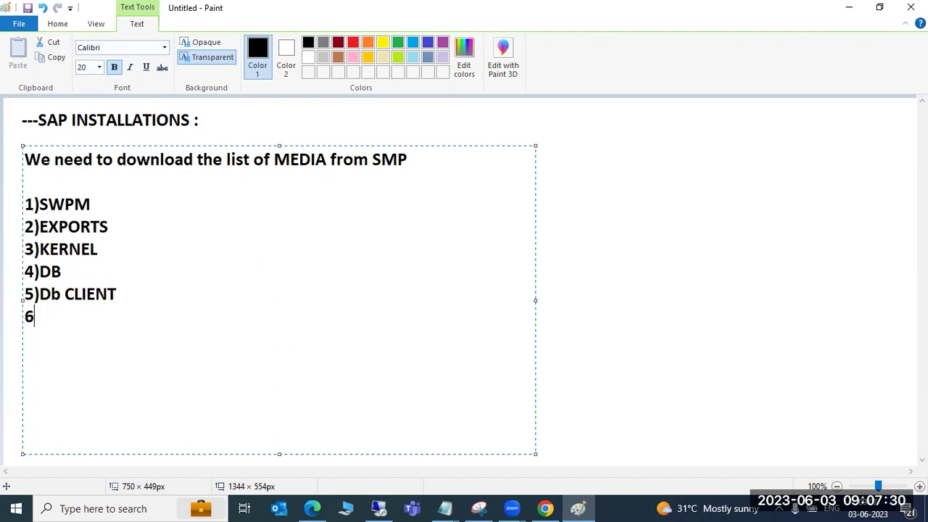
type(")SAp hostGEN")
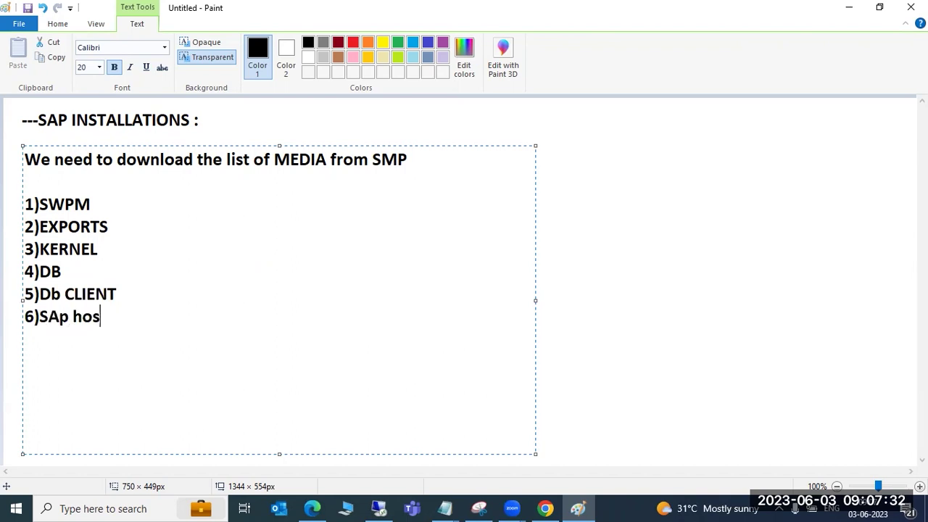
key("BackSpace")
key("BackSpace")
key("BackSpace")
key("BackSpace")
type("s")
key("BackSpace")
type("tagent")
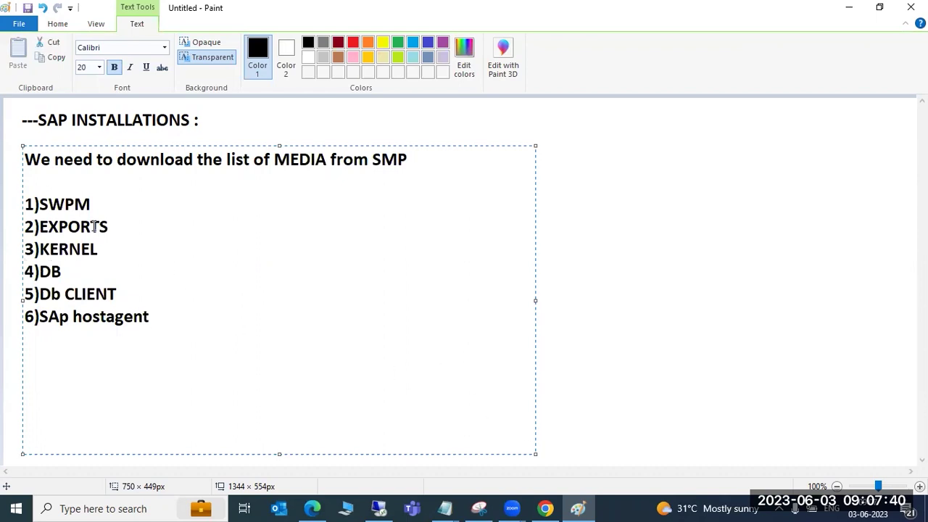
- Append " - install,uninstall,export,import,rename" to the SWPM item in the media list
left_click(109, 202)
left_click_drag(110, 201, 34, 201)
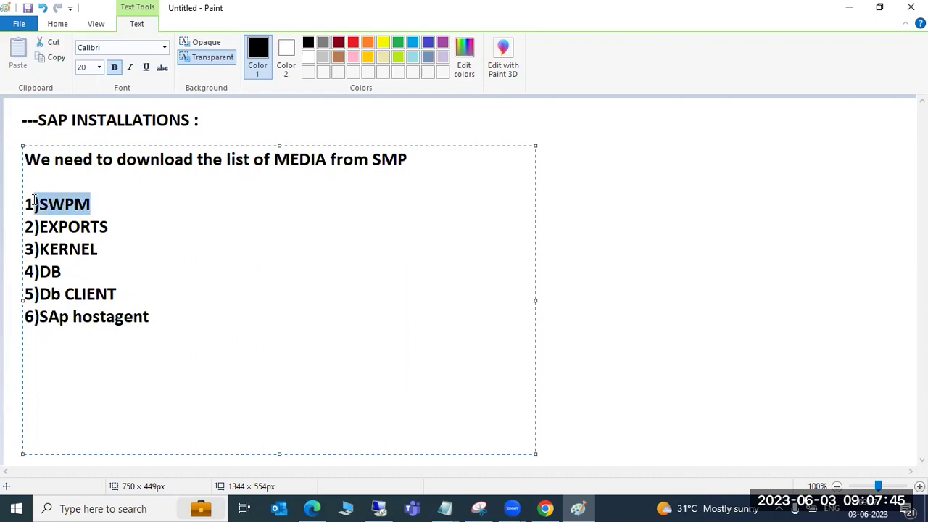
left_click(108, 203)
type("- ")
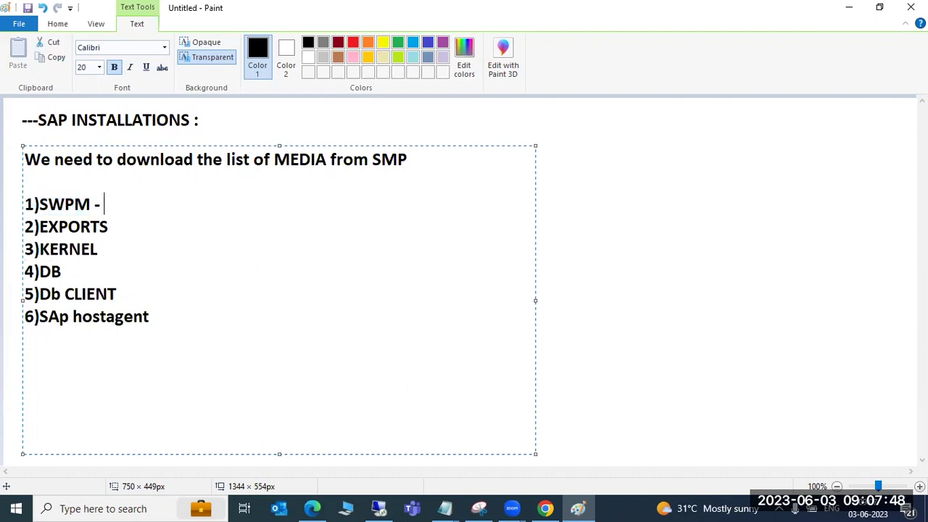
type("install,un")
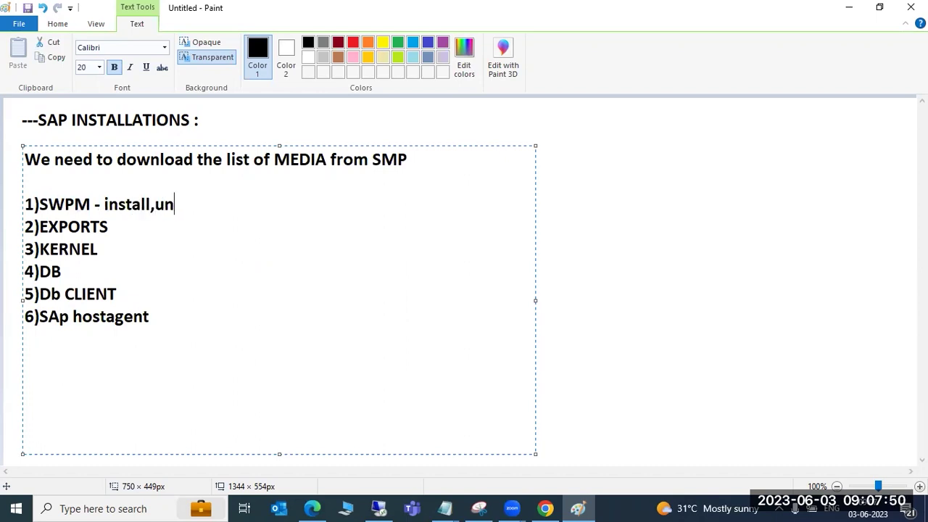
type("install,ex")
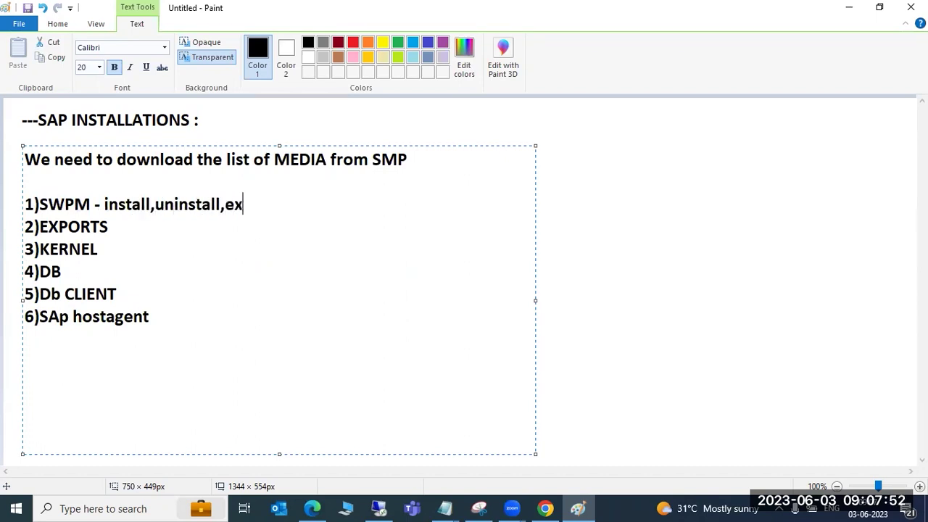
type("port,import")
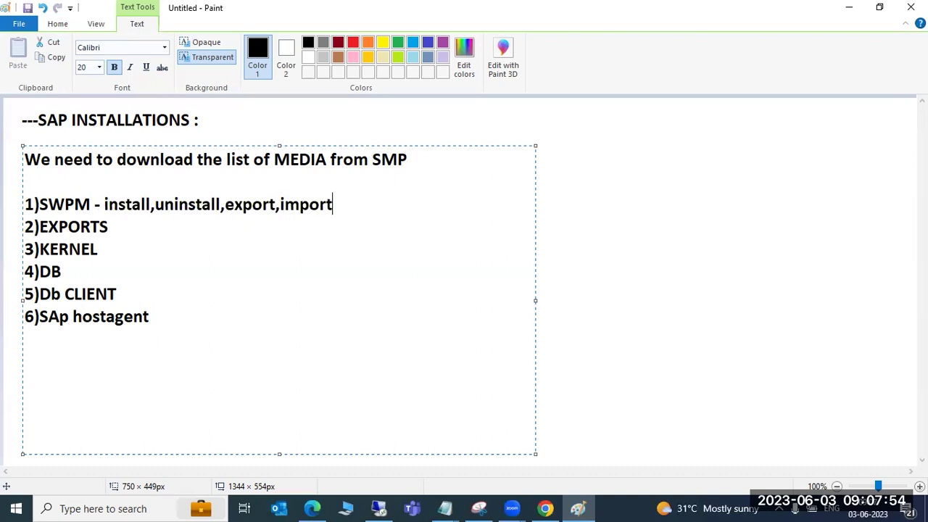
type(",rename")
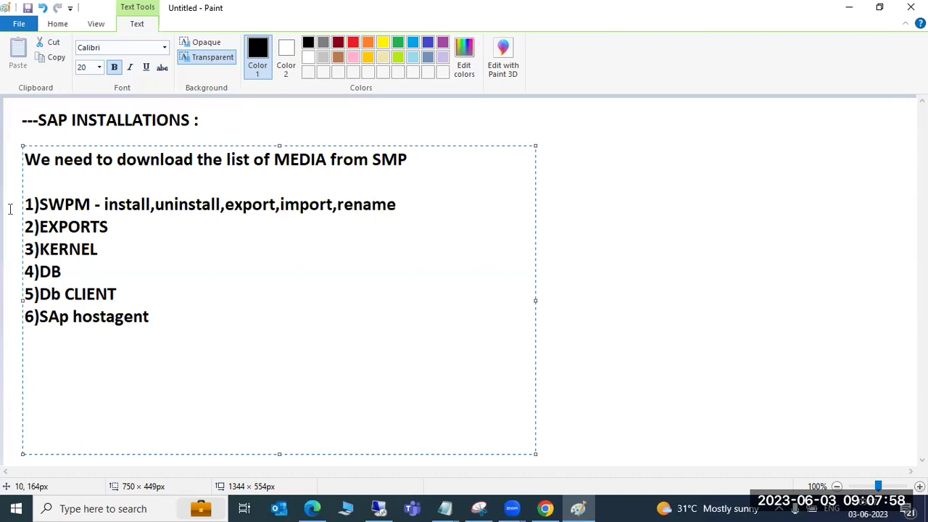
- Highlight the word "install" and the name SWPM in the first list item to point them out
left_click_drag(105, 205, 151, 205)
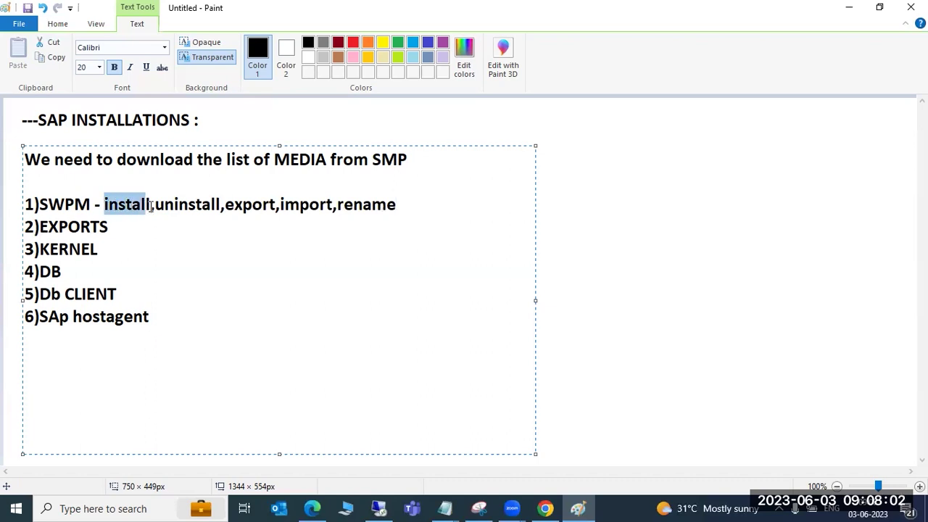
left_click(88, 205)
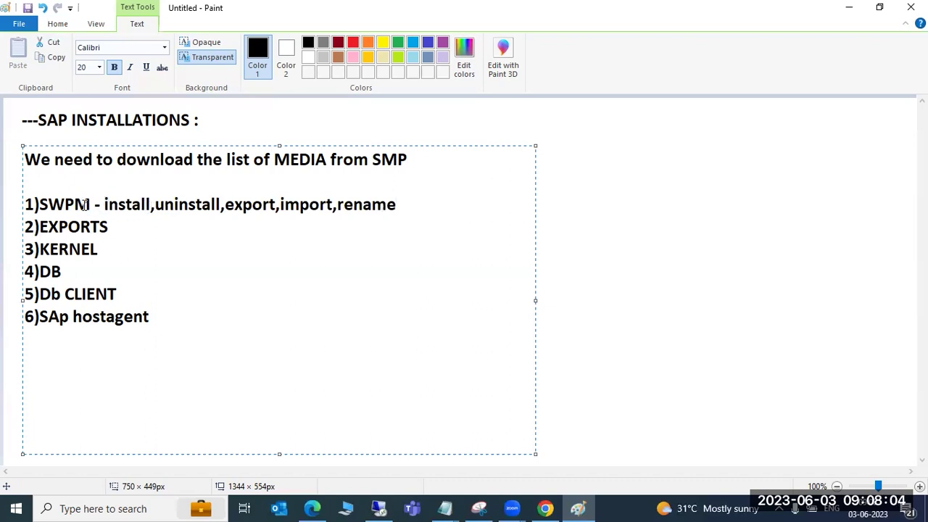
left_click_drag(88, 205, 48, 208)
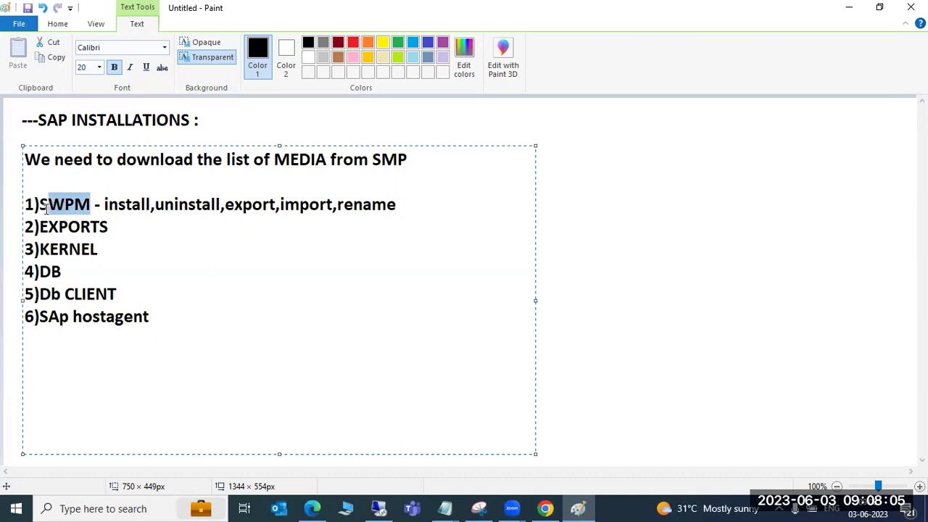
left_click(378, 509)
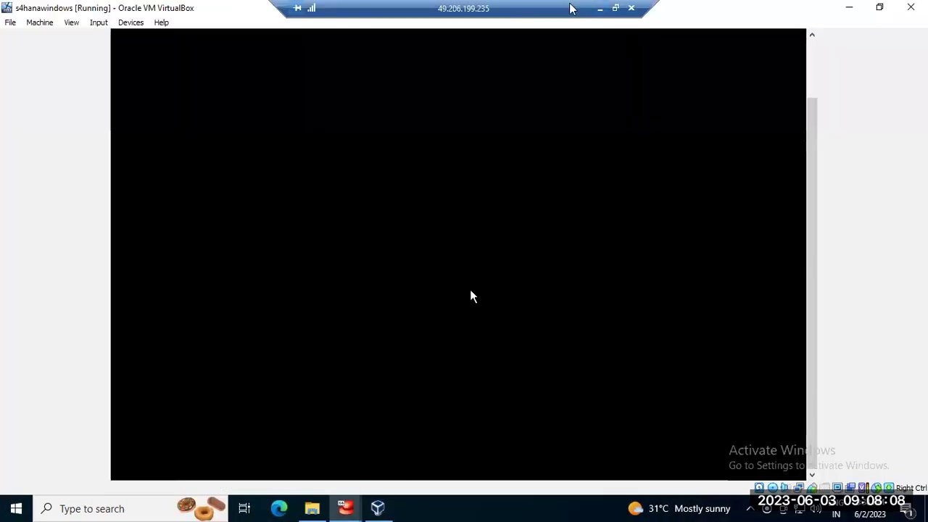
left_click(600, 8)
key("super+r")
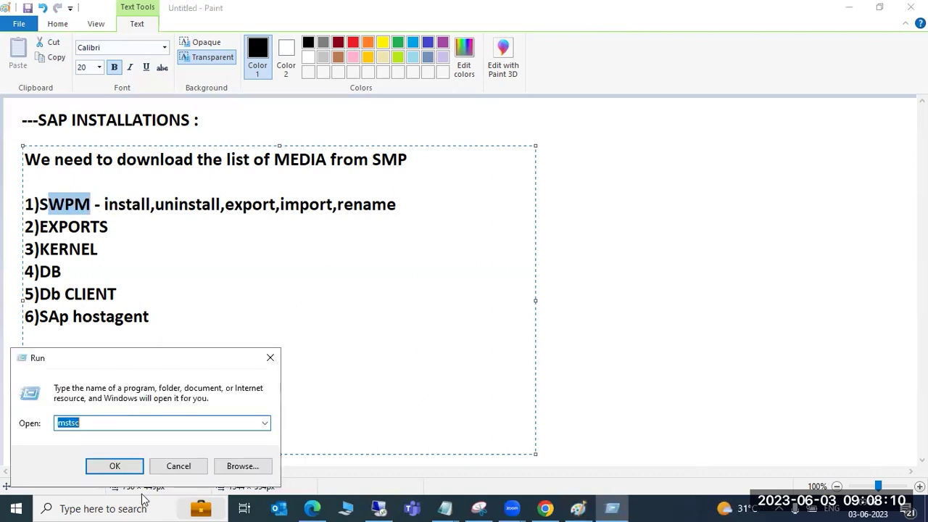
left_click(116, 464)
left_click(510, 237)
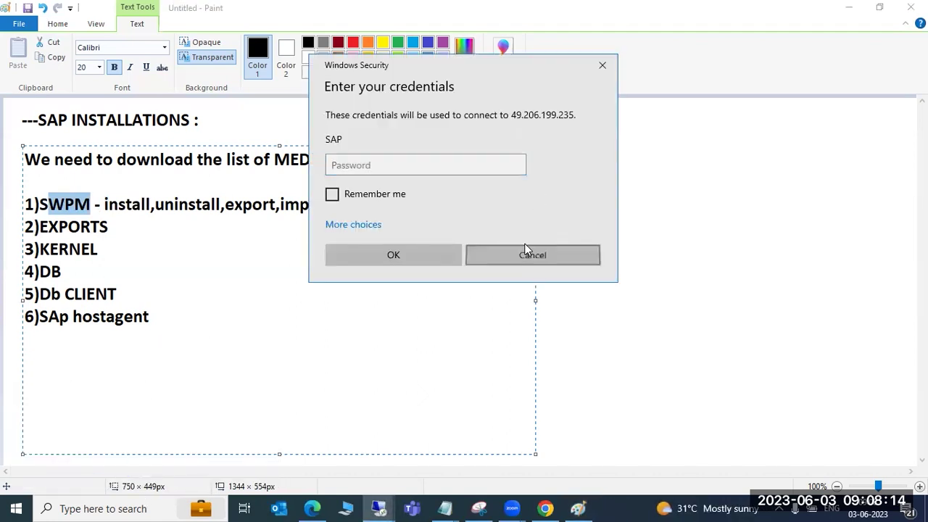
left_click(524, 251)
left_click(466, 166)
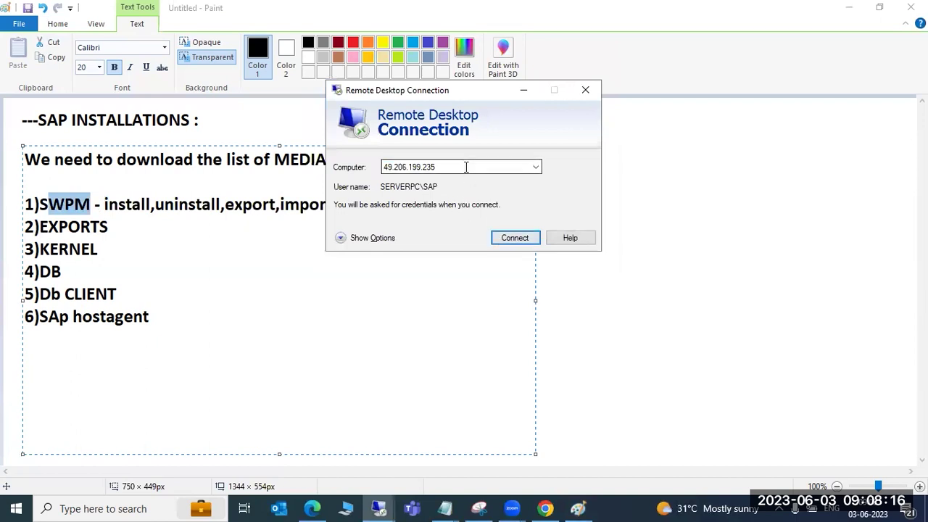
left_click(528, 237)
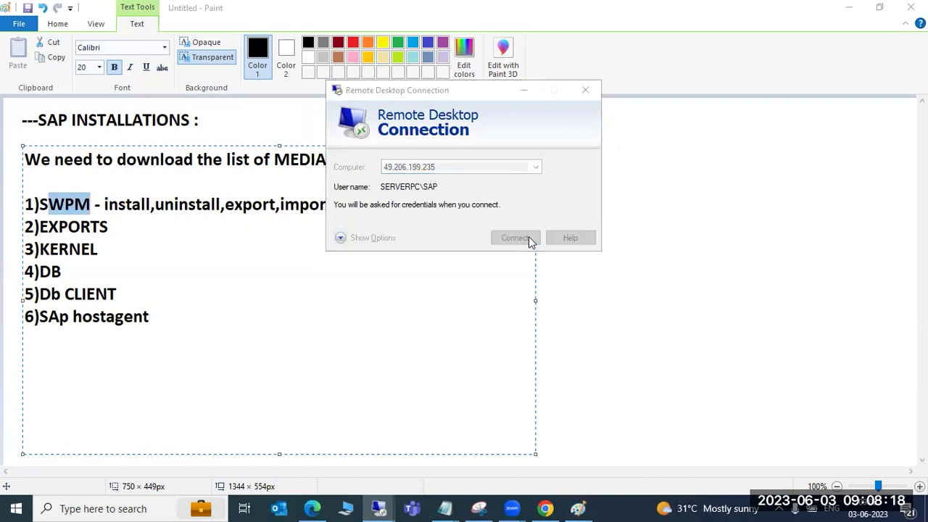
- Sign in to the remote computer with a different account, using the user name Administrator and the account password
left_click(353, 225)
left_click(383, 293)
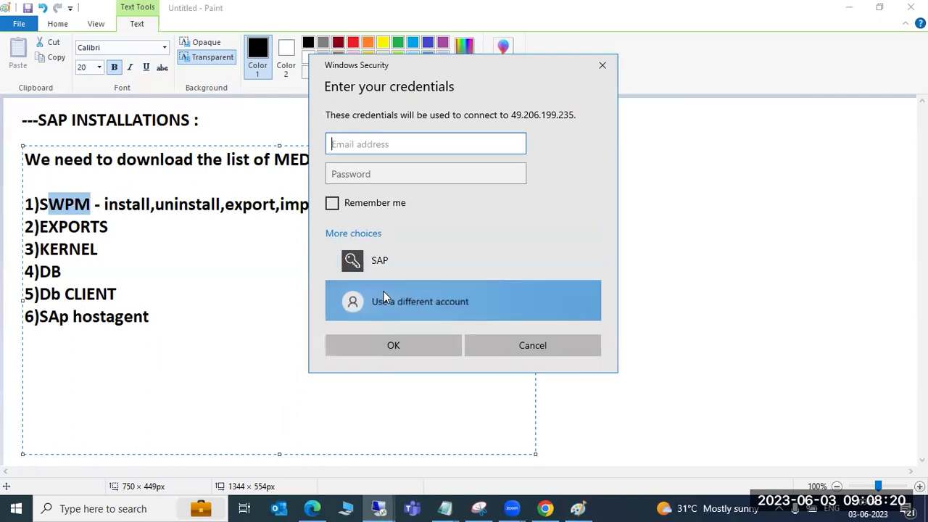
type("Administrator")
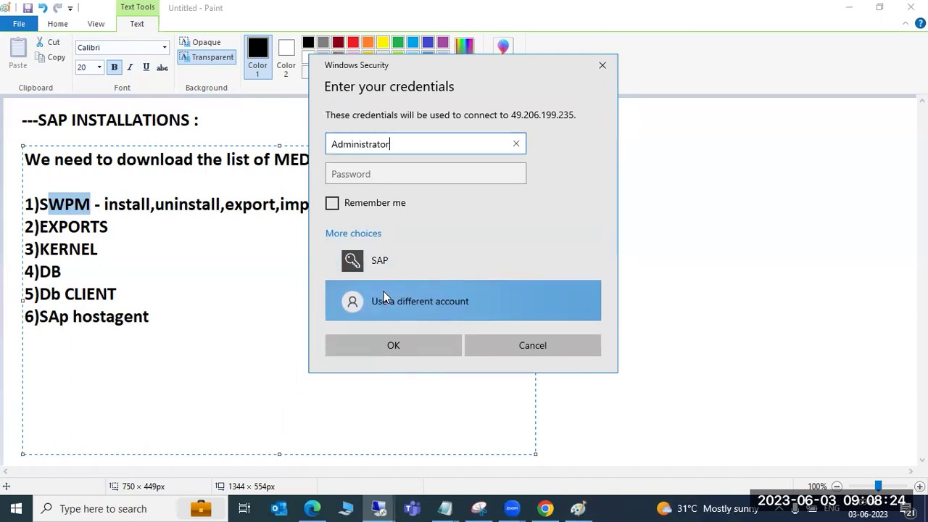
key("Tab")
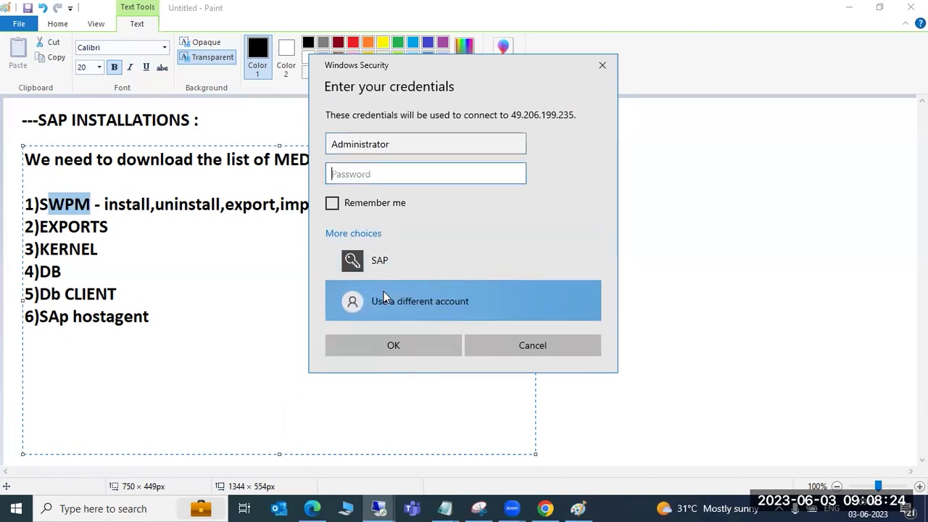
type("•••••••••")
key("Return")
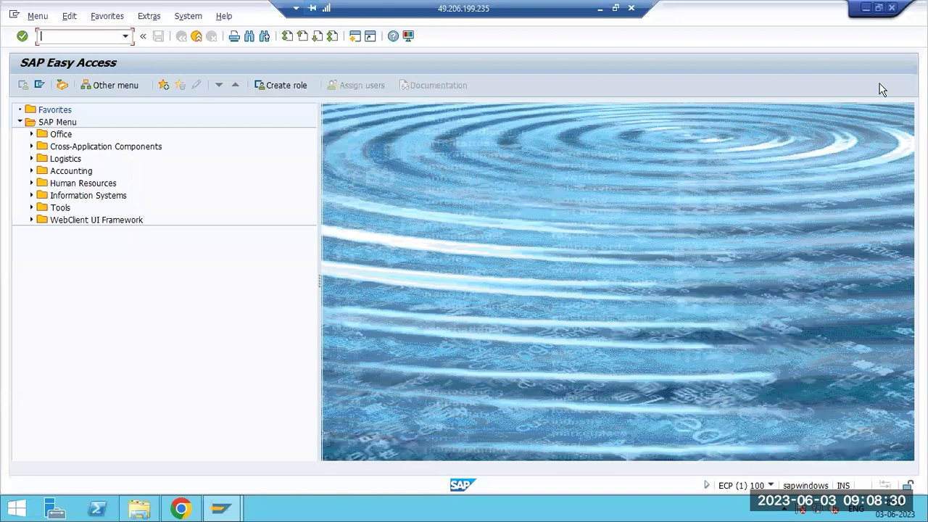
- Close the SAP Easy Access session and bring the This PC window back to the front
left_click(892, 7)
left_click(145, 251)
left_click(220, 510)
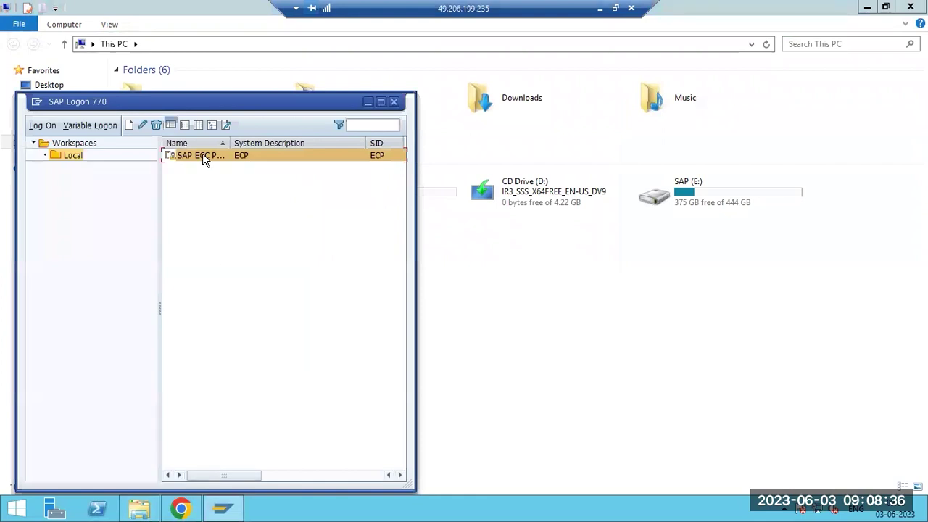
left_click(480, 300)
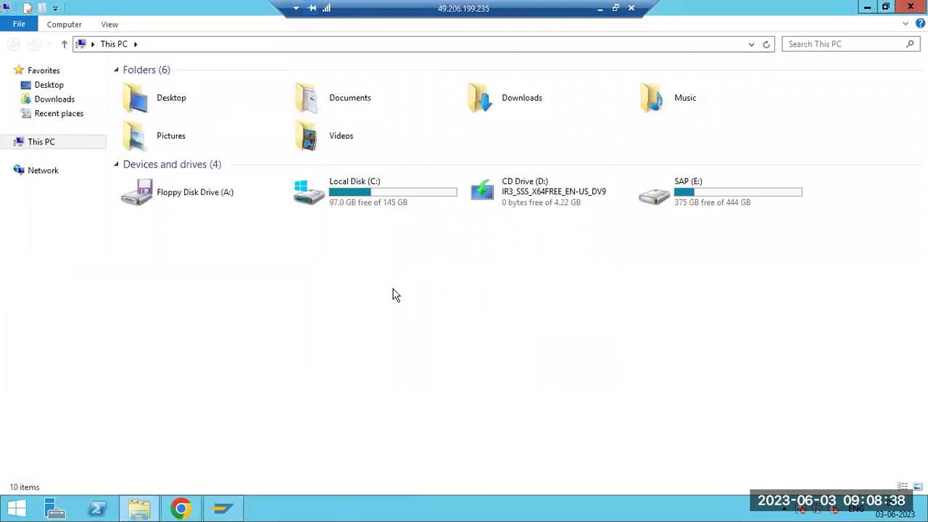
left_click(225, 510)
left_click(226, 509)
- Open the SAPSOFTWARES folder on the SAP (E:) drive
double_click(696, 182)
left_click(165, 132)
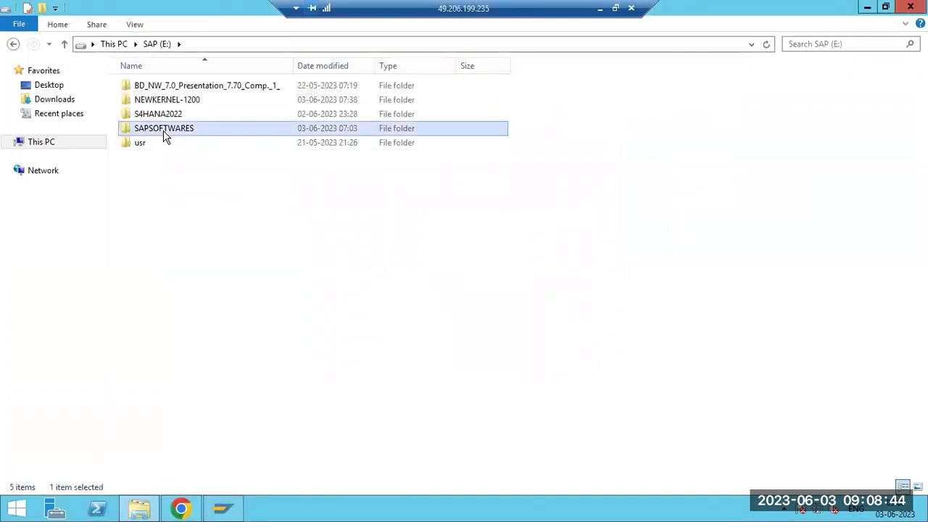
double_click(165, 135)
- Point out the client, ECCexport, NWEXPORT, kernel and saphostagent media folders in SAPSOFTWARES
left_click(147, 89)
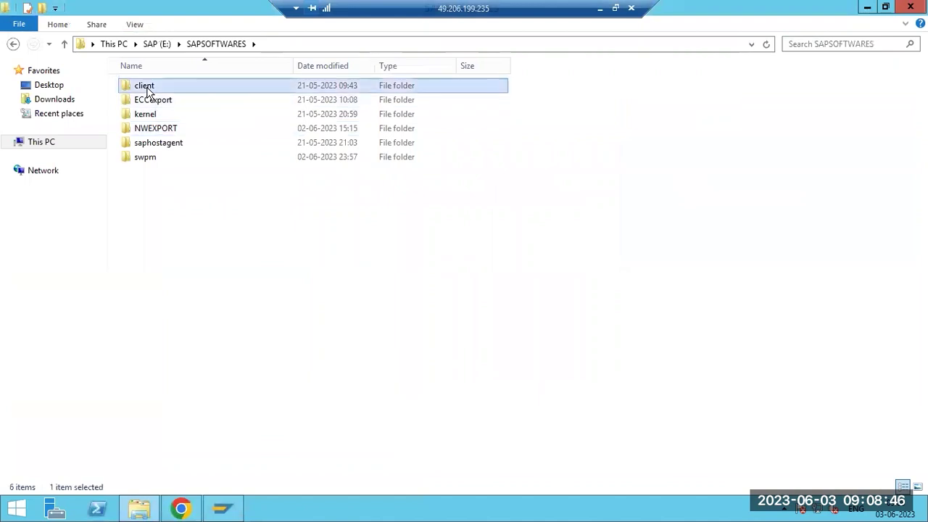
left_click(148, 102)
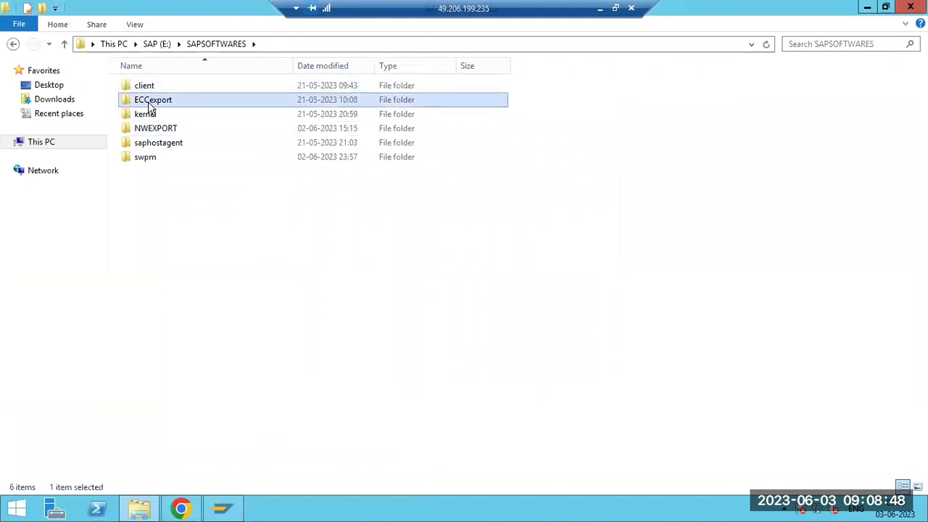
left_click(152, 128)
left_click(149, 100)
left_click(147, 115)
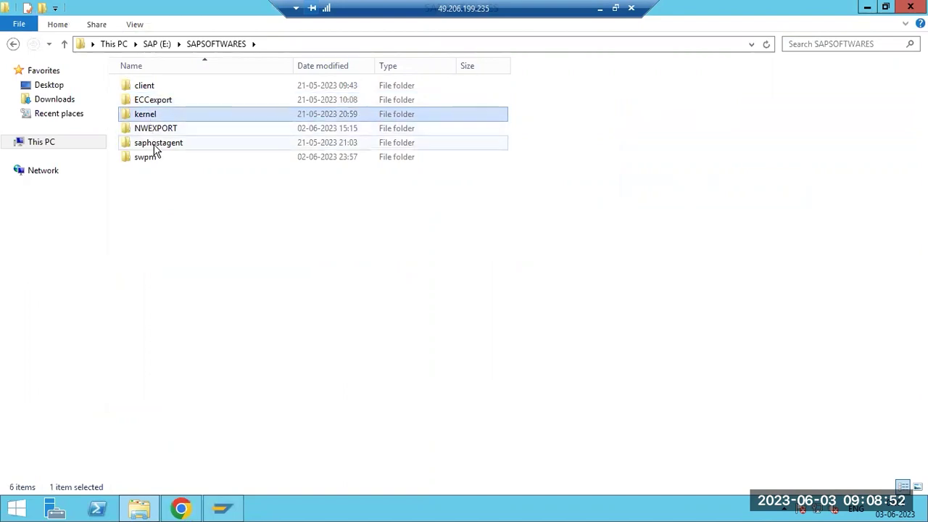
left_click(153, 146)
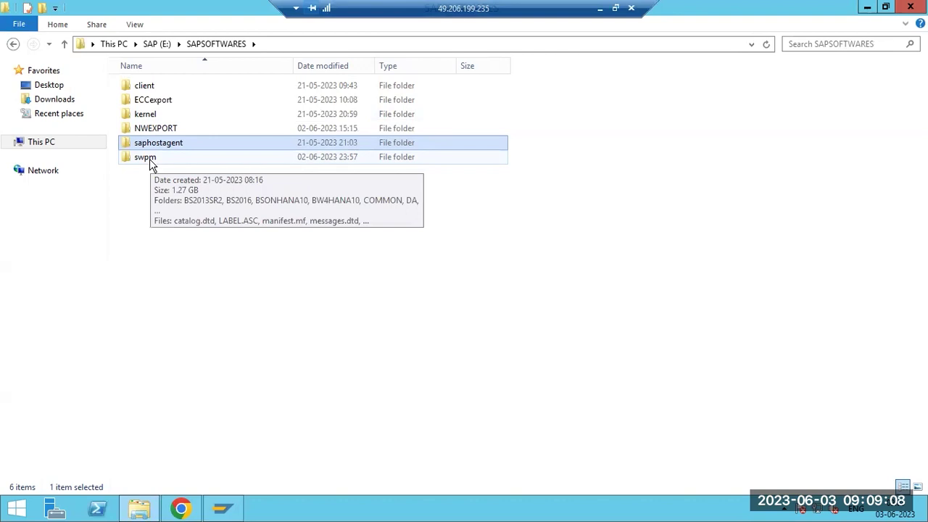
- Open the process details in Task Manager and end the process tree of sapinst.exe
right_click(307, 509)
left_click(335, 464)
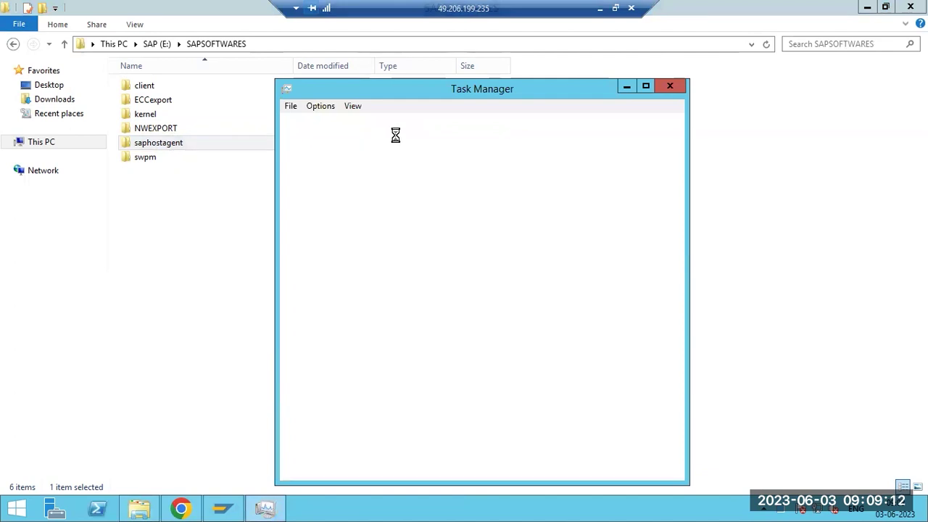
left_click(428, 122)
left_click(367, 210)
key("s")
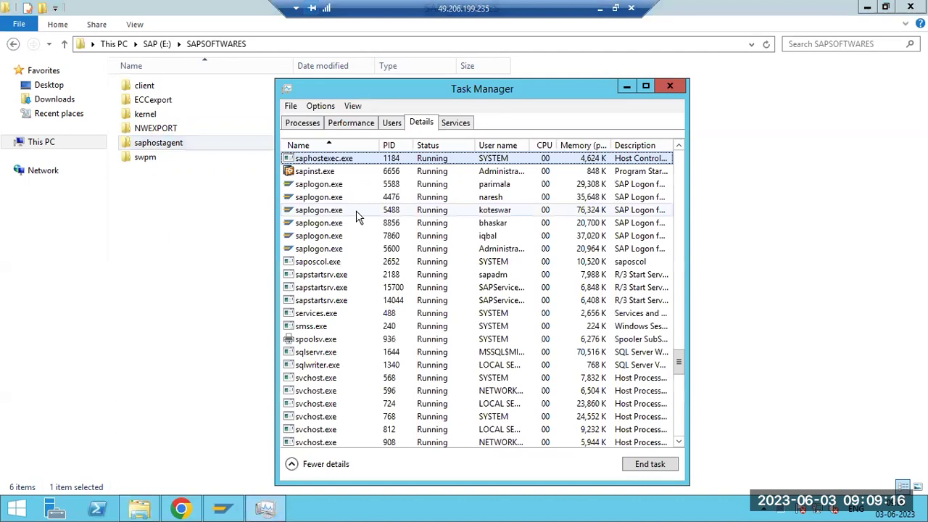
left_click(315, 174)
right_click(316, 175)
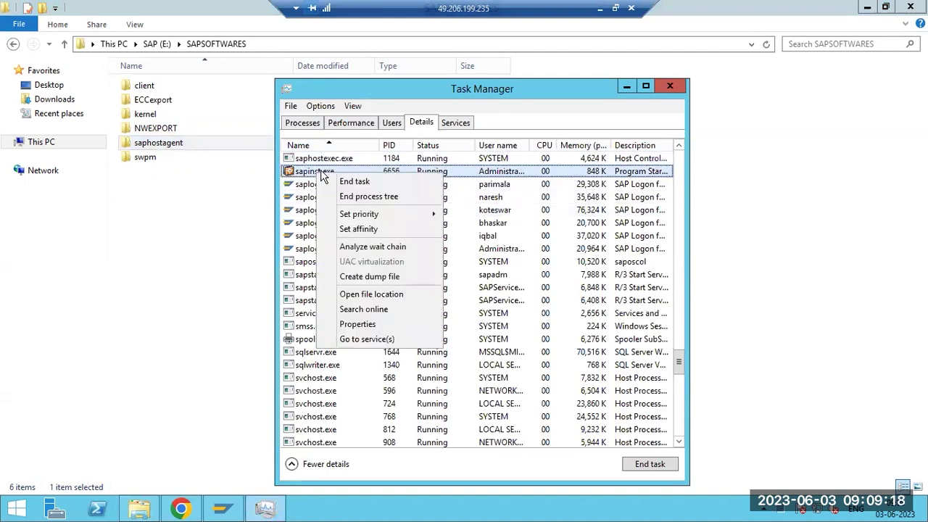
left_click(369, 196)
left_click(480, 285)
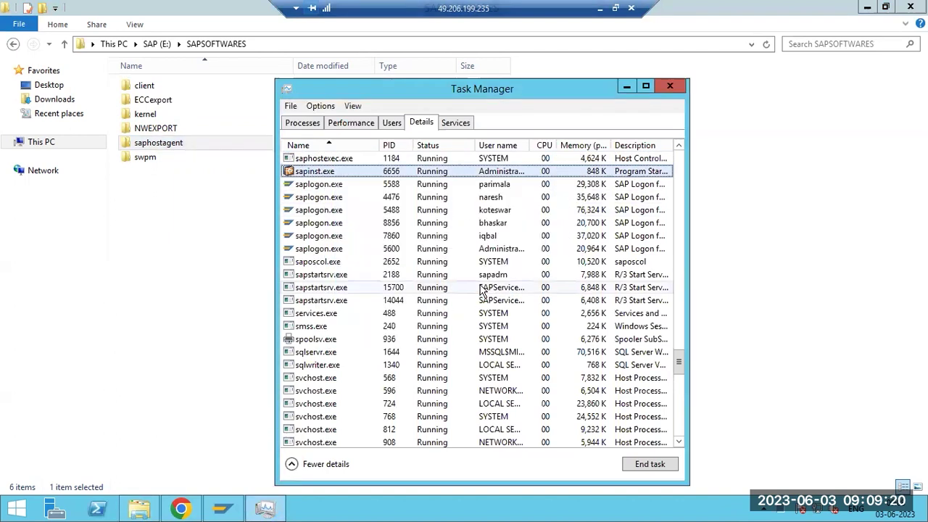
- Review the list of user sessions in Task Manager and close Task Manager
left_click(391, 122)
scroll(398, 353, "down", 1)
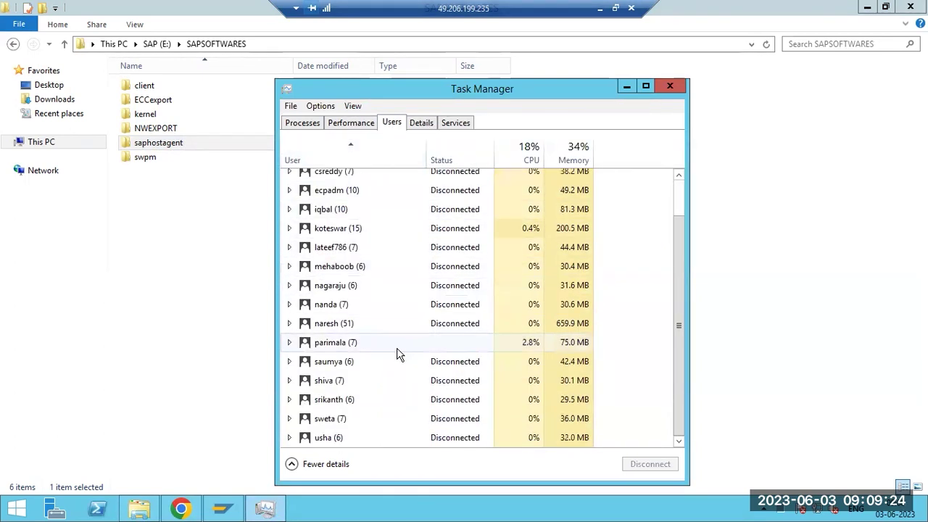
scroll(398, 352, "up", 1)
left_click(671, 87)
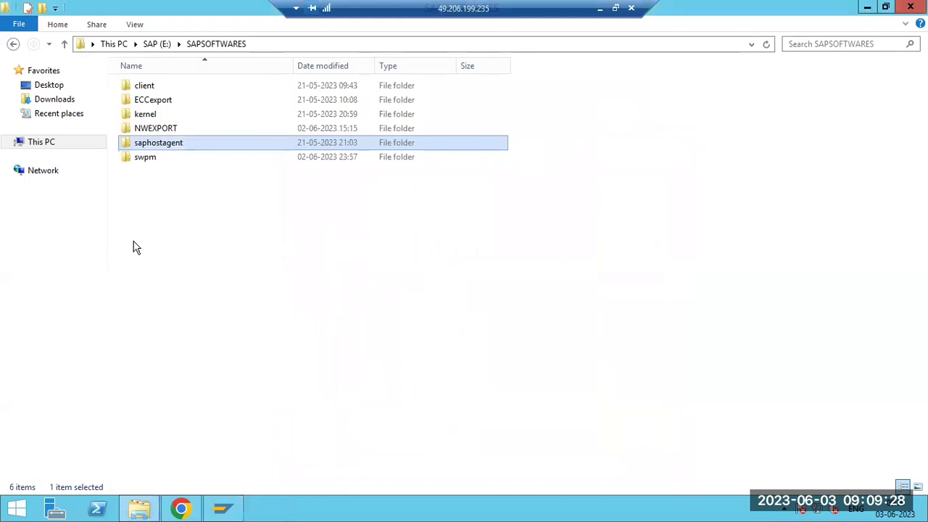
- Open the swpm folder and launch the sapinst application
double_click(145, 159)
scroll(151, 188, "down", 6)
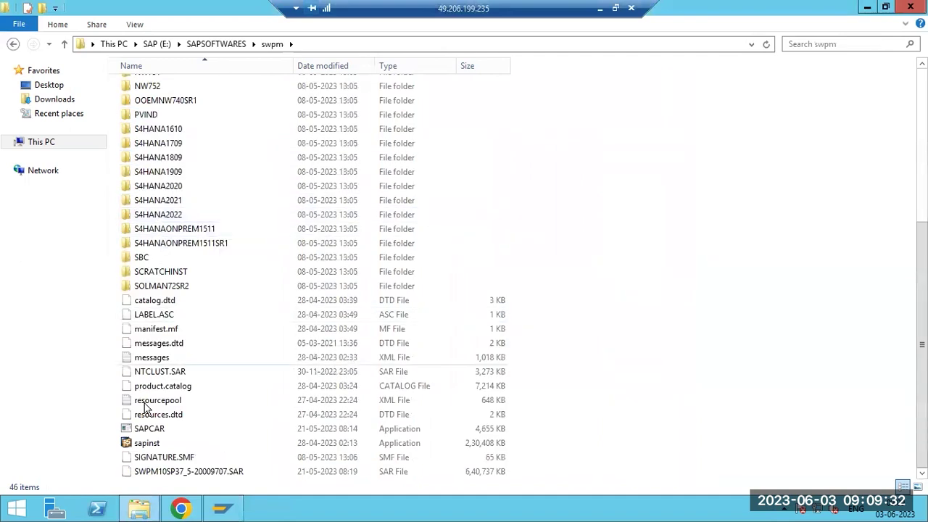
left_click(148, 445)
left_click(146, 443)
left_click(181, 418)
double_click(154, 444)
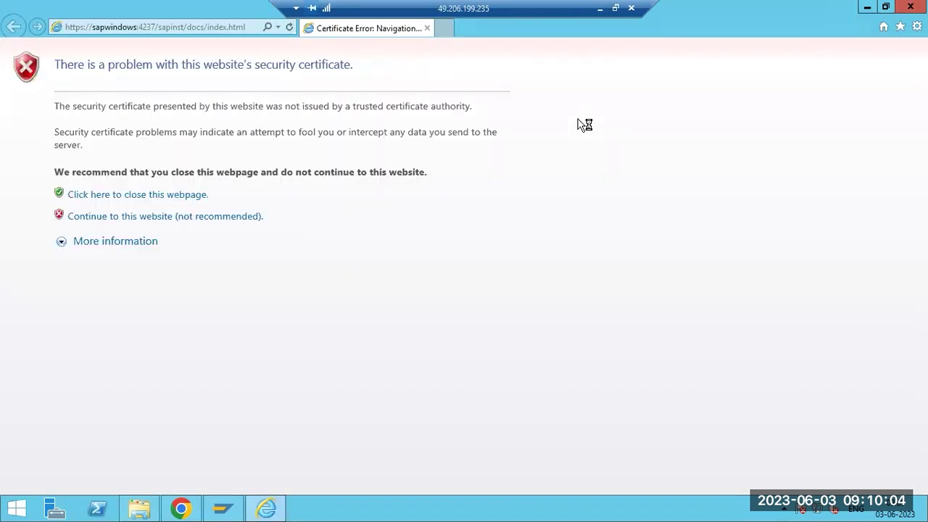
left_click(152, 28)
key("ctrl+c")
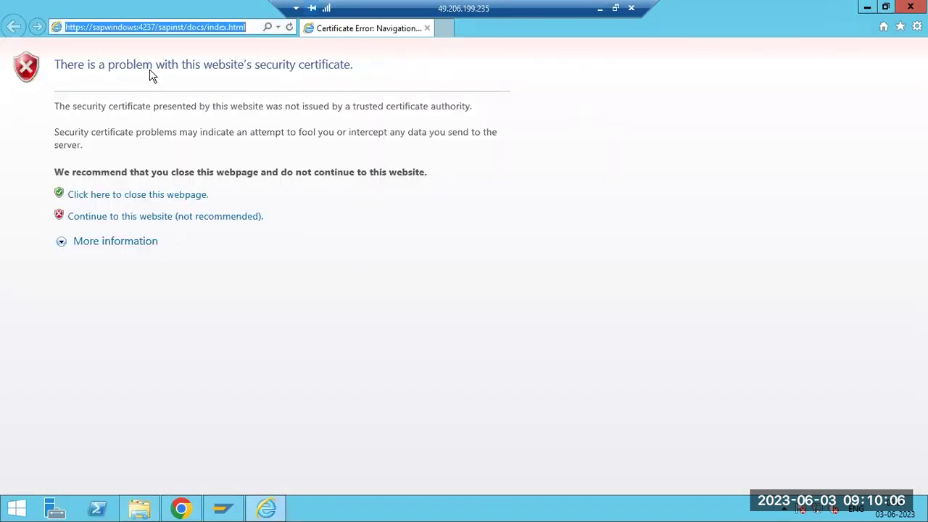
left_click(181, 509)
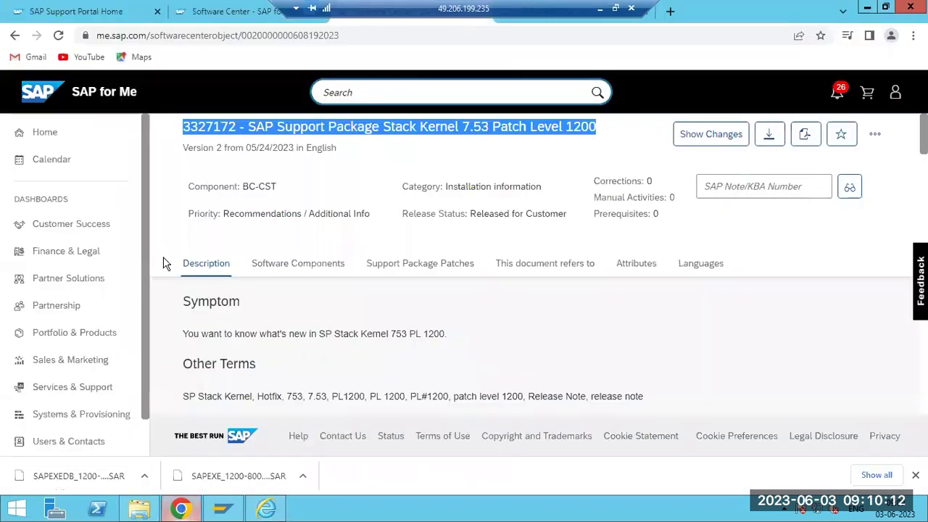
key("ctrl+v")
key("Return")
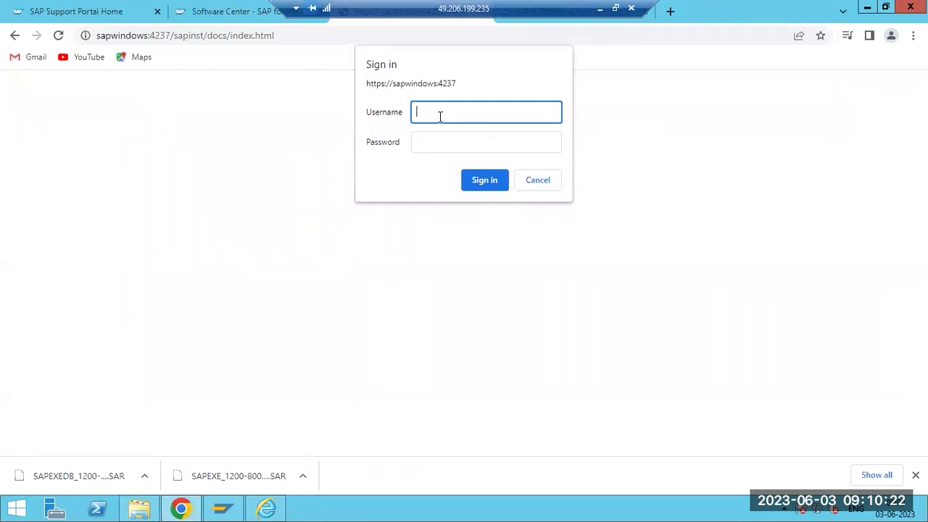
- Sign in to the sapinst page with the user name Administrator and the account password
type("Administrator")
key("Tab")
type("••••••••••")
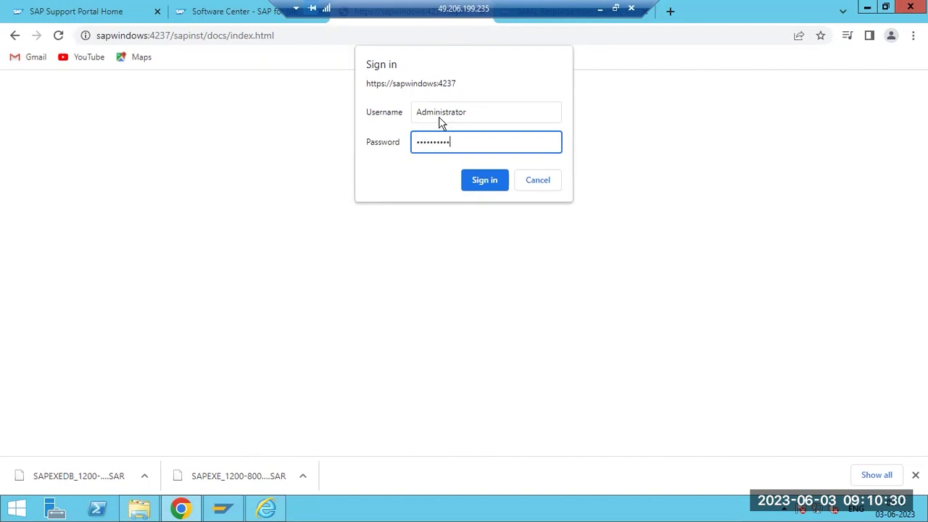
key("Return")
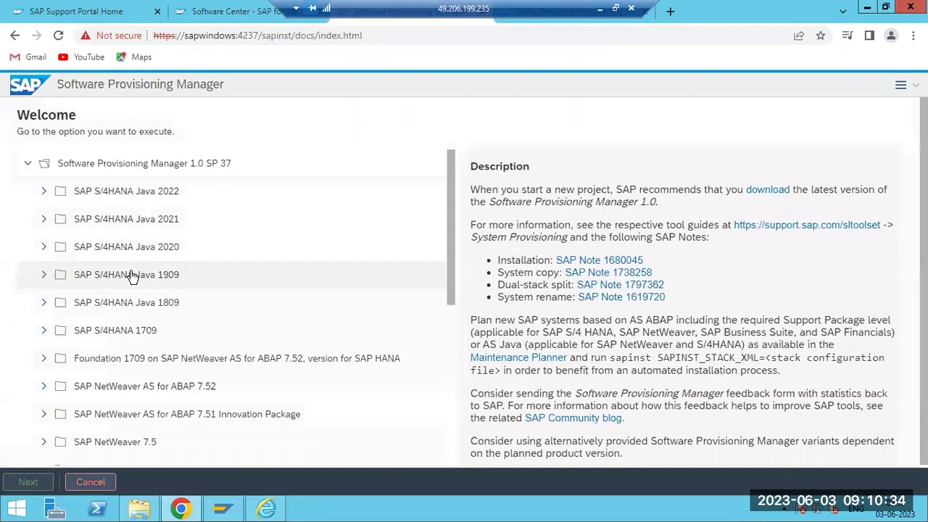
- Launch the SAP System Rename service for a Standard System from the System Rename options in Software Provisioning Manager
scroll(62, 352, "down", 2)
scroll(61, 351, "down", 3)
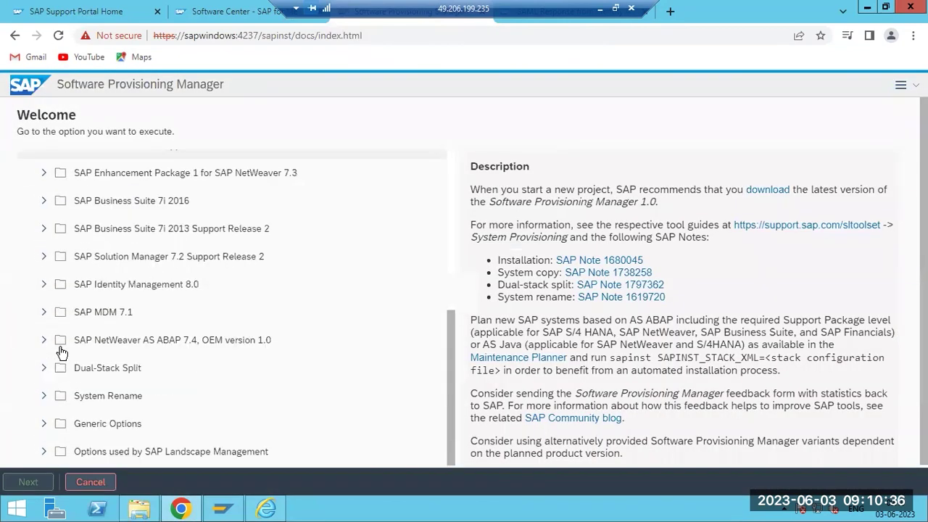
left_click(44, 397)
scroll(141, 372, "down", 2)
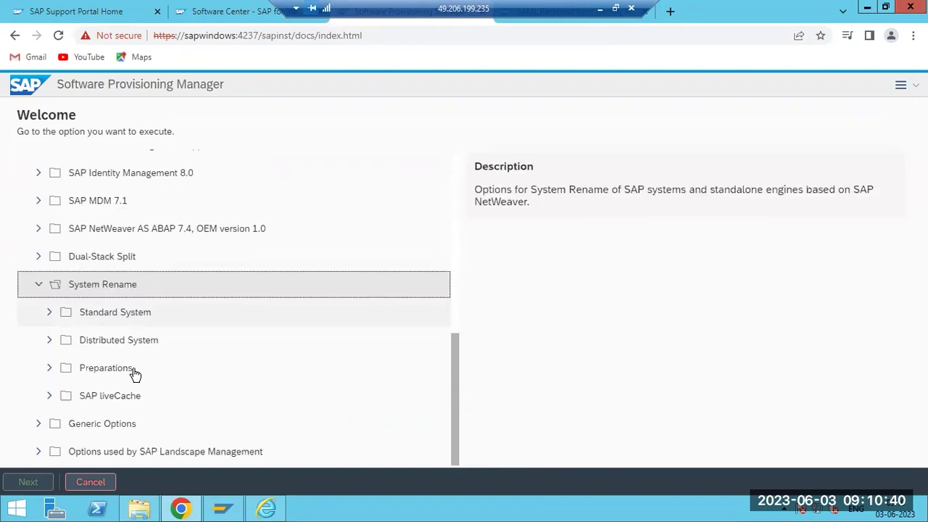
left_click(49, 317)
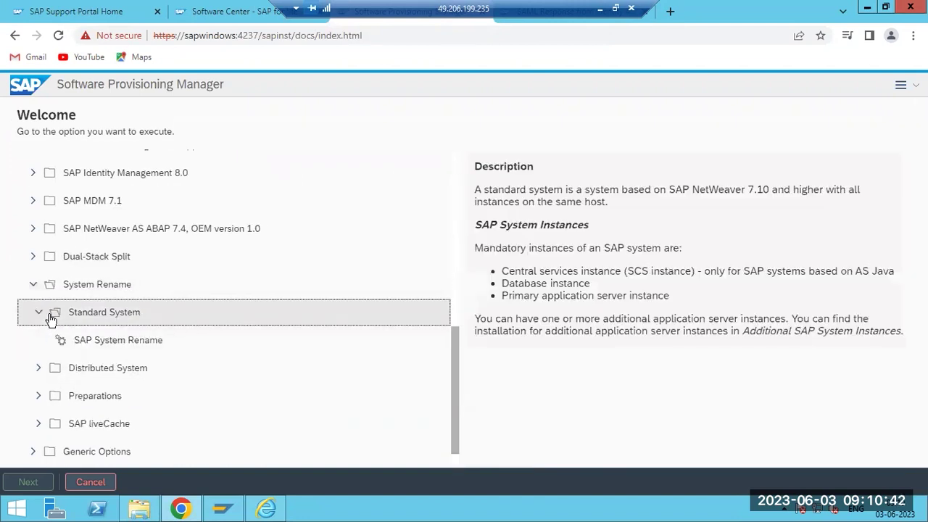
double_click(83, 342)
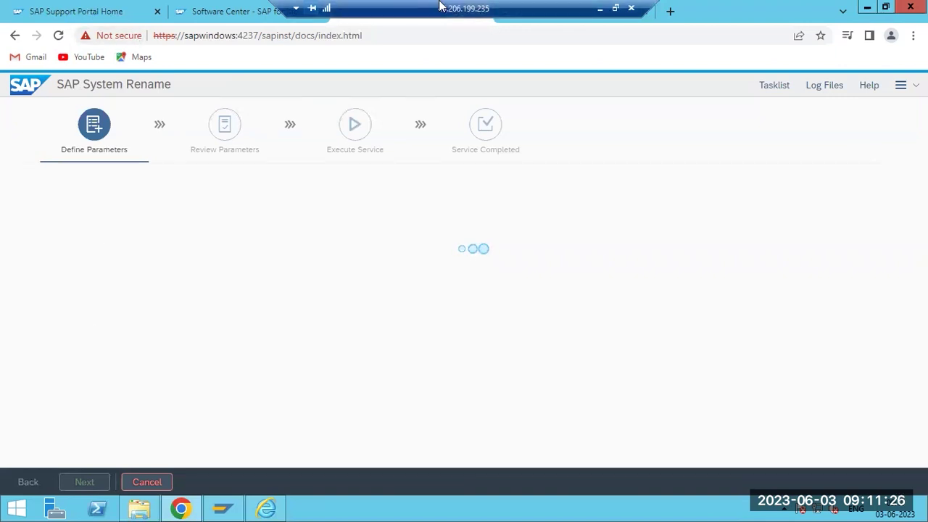
- Switch to Paint and add an empty text box about 670 × 493 px beside the SAP installation media list
left_click(600, 10)
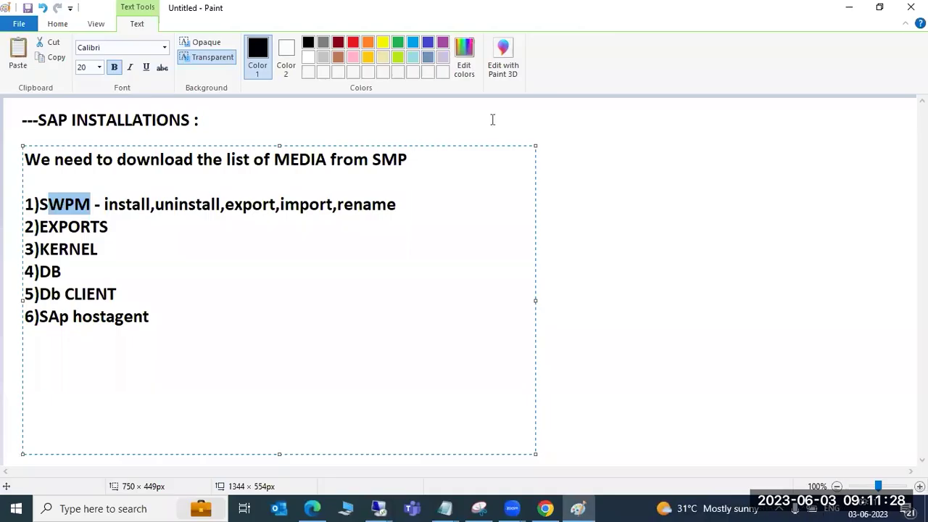
left_click(582, 235)
left_click_drag(428, 114, 883, 449)
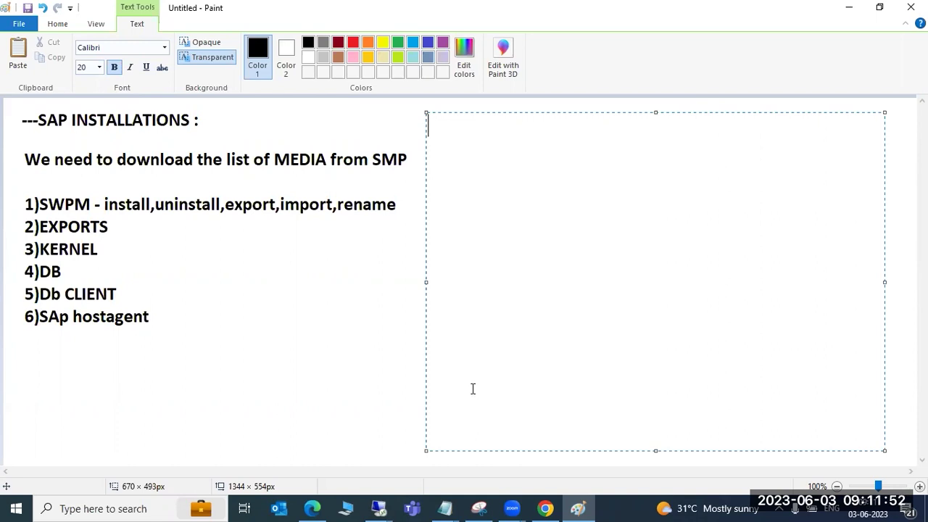
type("OS :")
key("BackSpace")
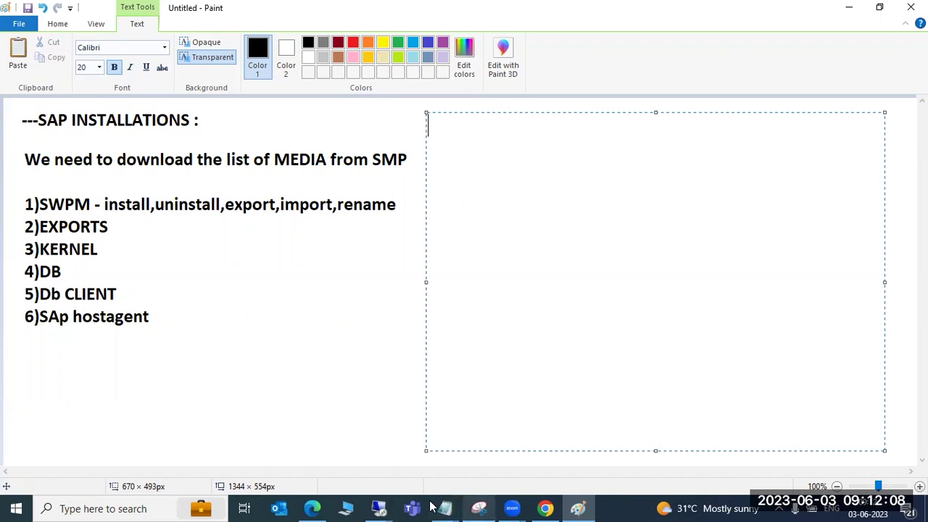
- Return to the remote server and submit ECP as source SAP System ID and ECQ as target ID, keeping sapwindows as global host
mouse_move(379, 506)
left_click(442, 466)
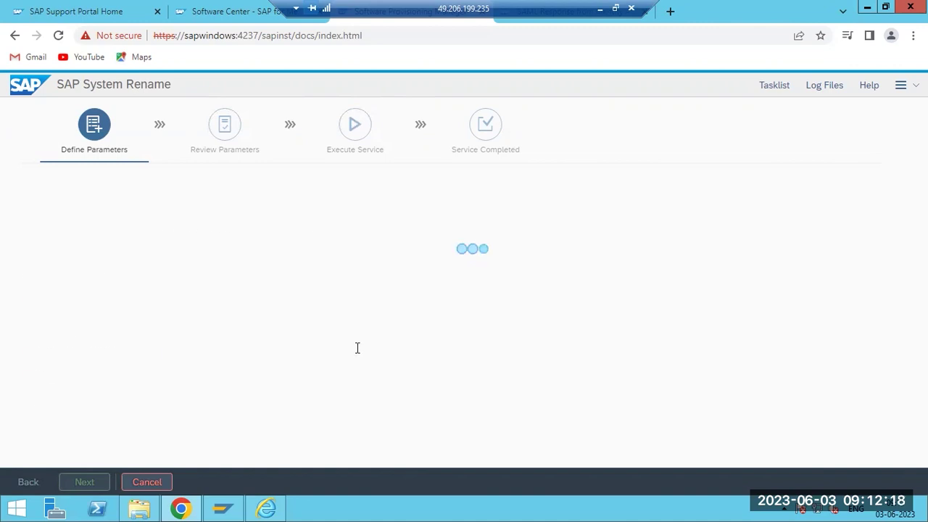
left_click(237, 303)
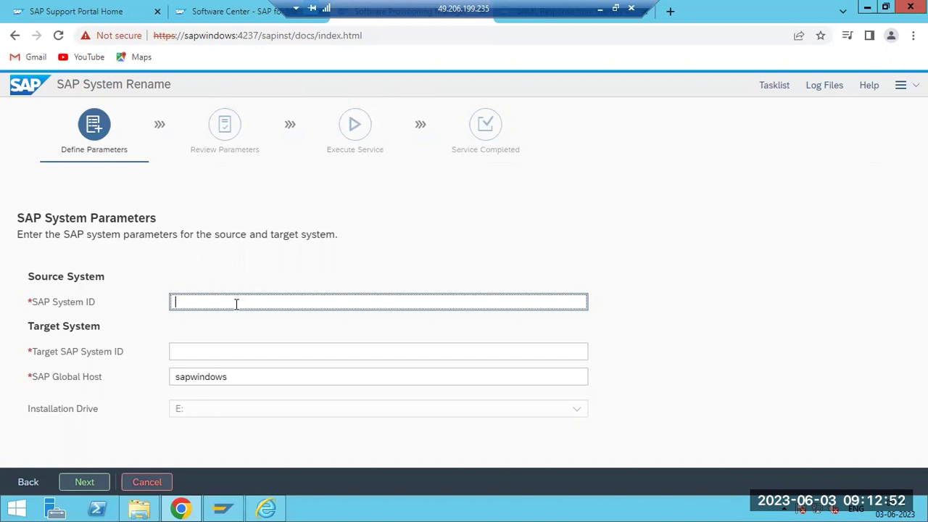
type("ECP")
left_click(206, 351)
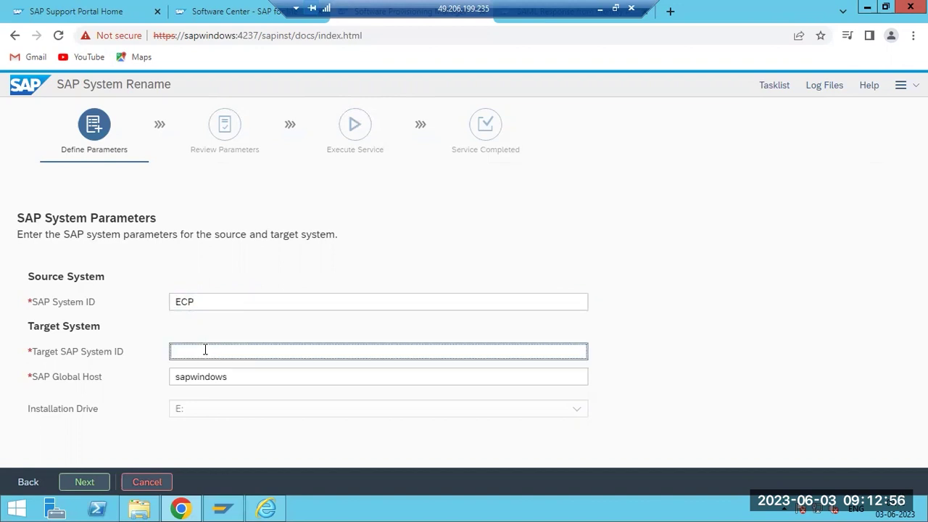
type("EC")
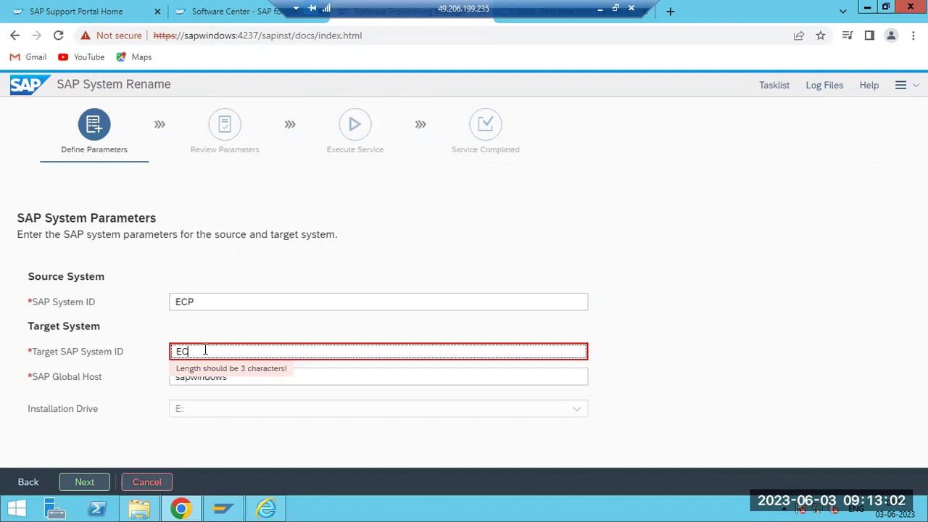
key("BackSpace")
key("BackSpace")
type("EC")
type("Q")
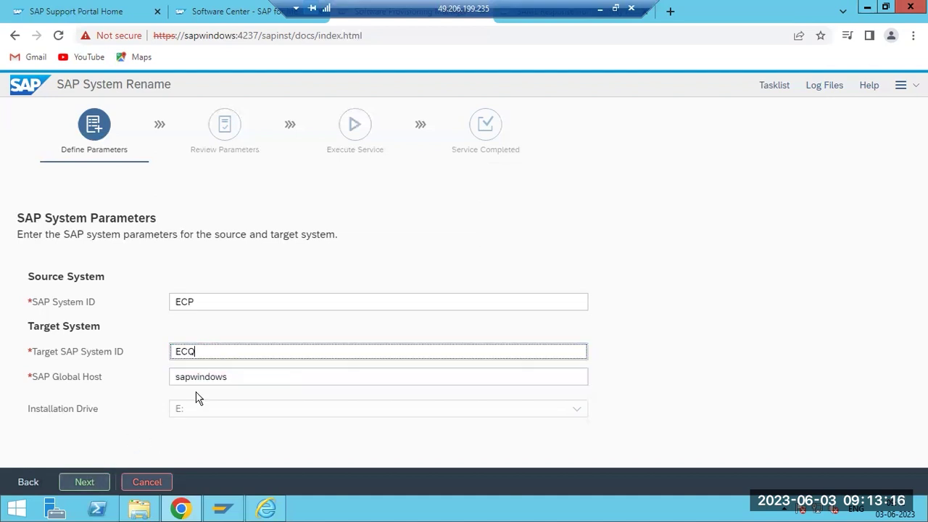
left_click_drag(240, 377, 161, 386)
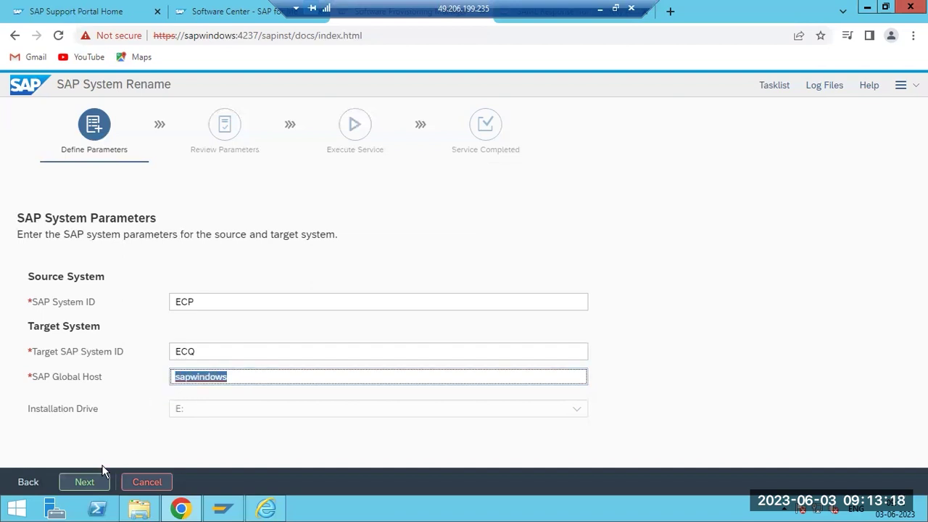
left_click(84, 484)
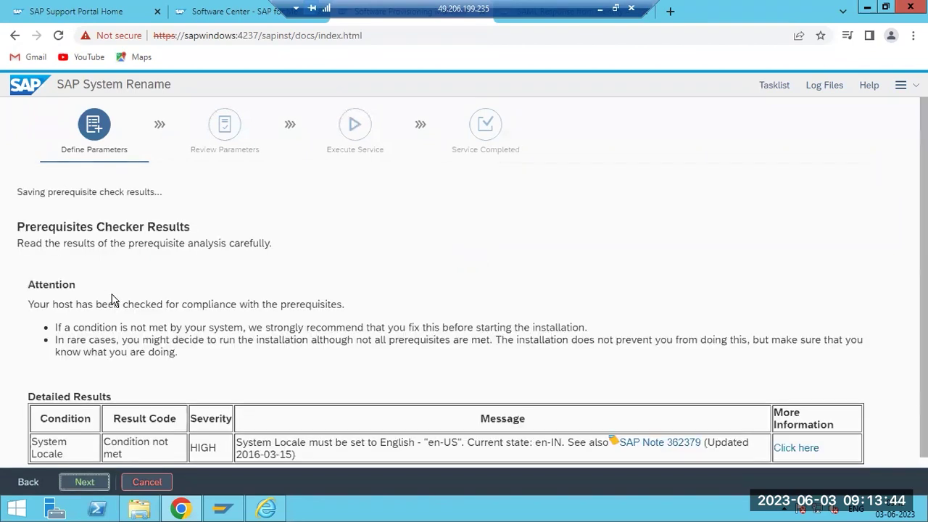
- Continue past the Prerequisites Checker Results and decline to repeat the checks
scroll(80, 444, "down", 1)
left_click(81, 481)
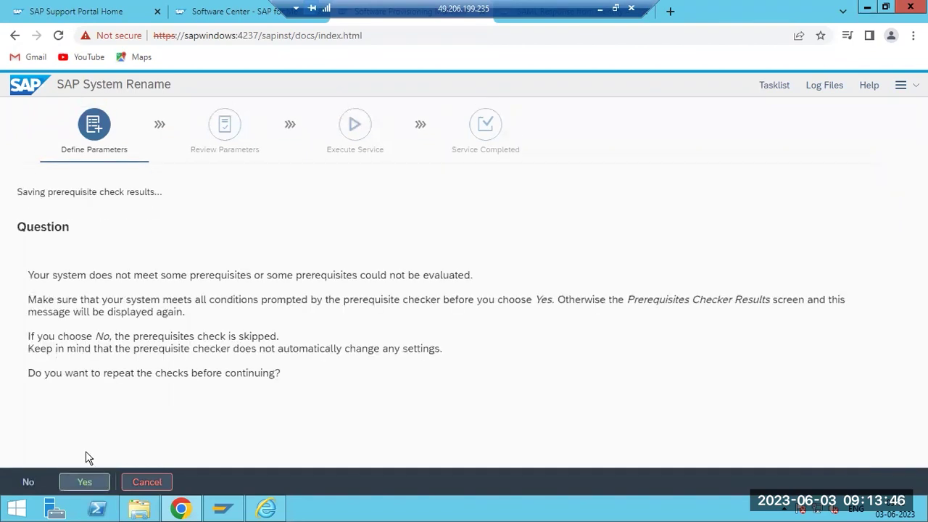
left_click(31, 483)
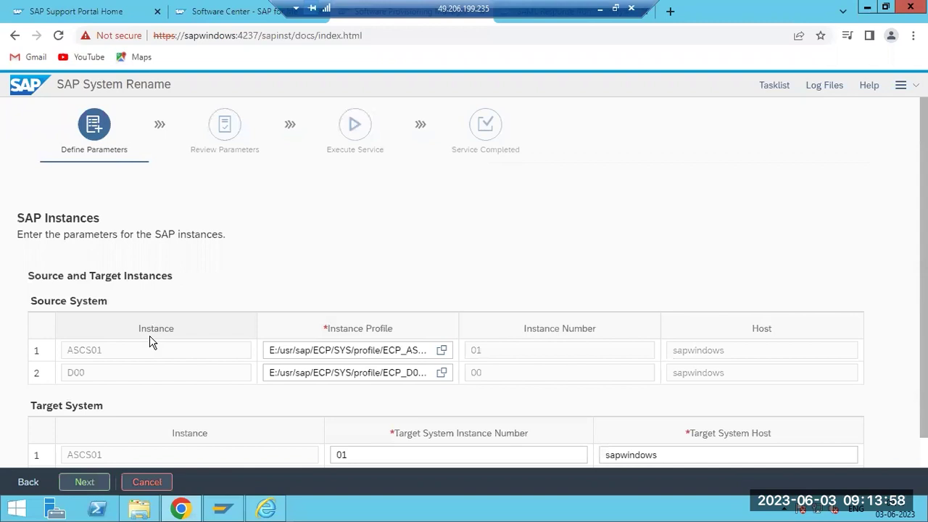
- Set the target system instance number of ASCS01 to 11
scroll(150, 342, "down", 1)
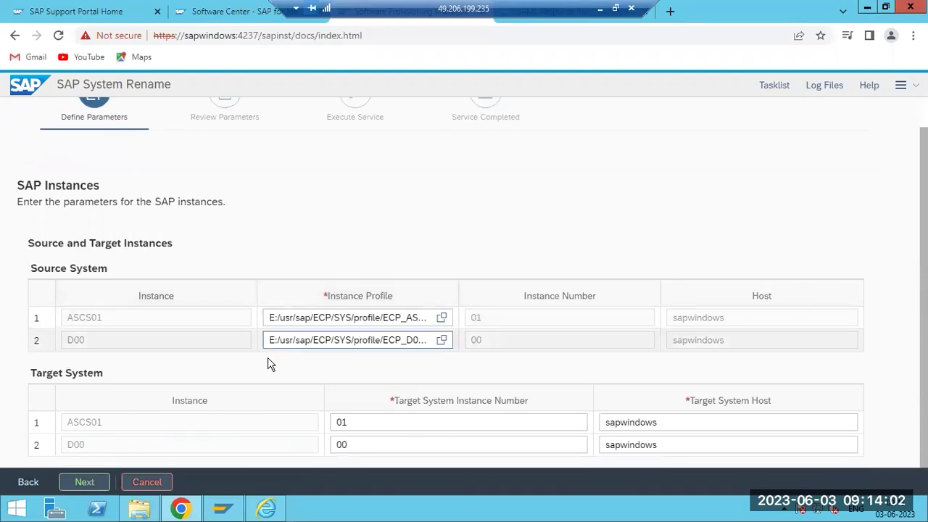
left_click(362, 424)
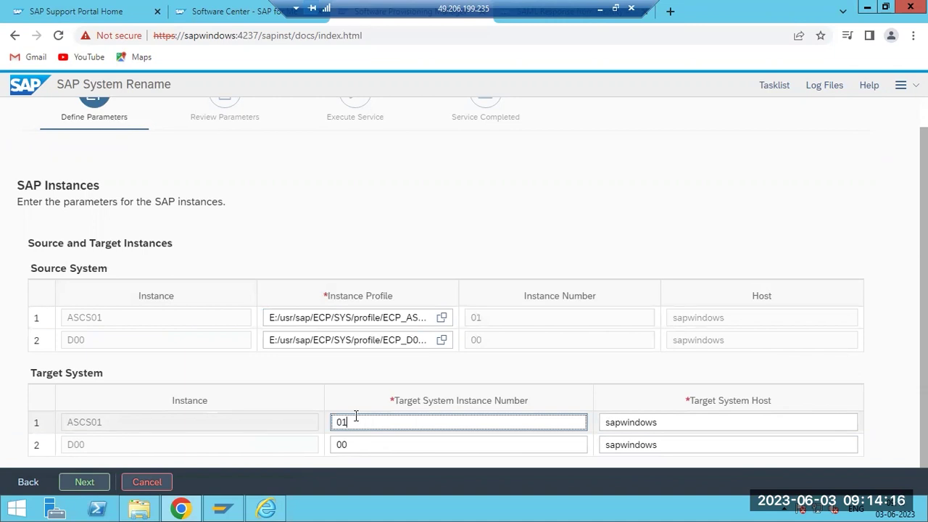
left_click(354, 441)
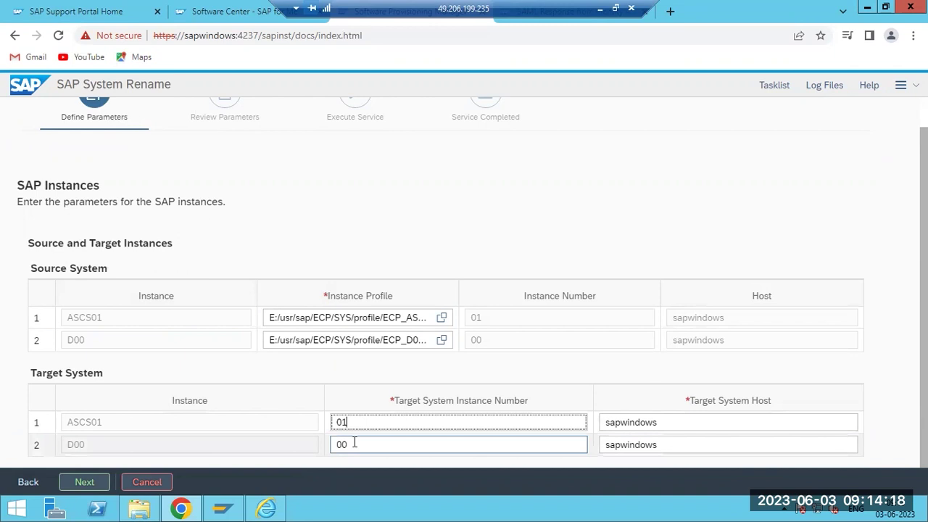
left_click(356, 424)
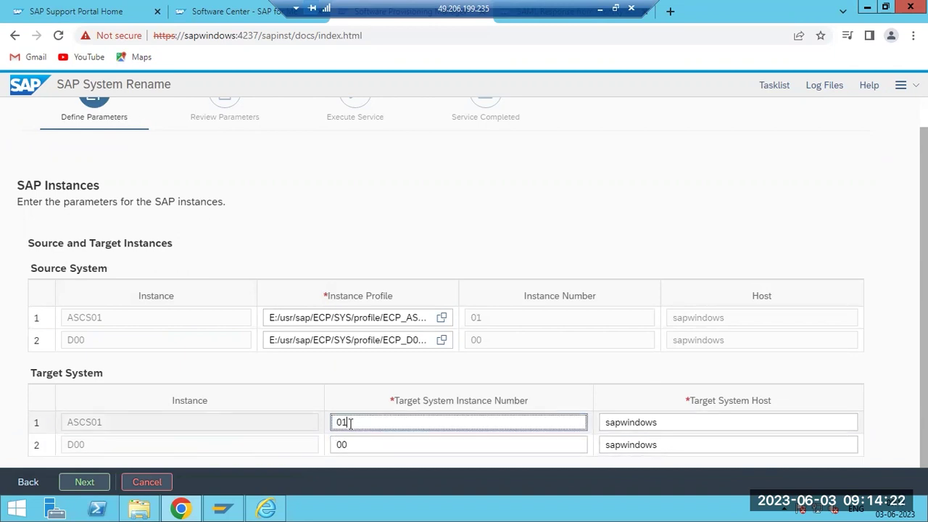
key("BackSpace")
key("BackSpace")
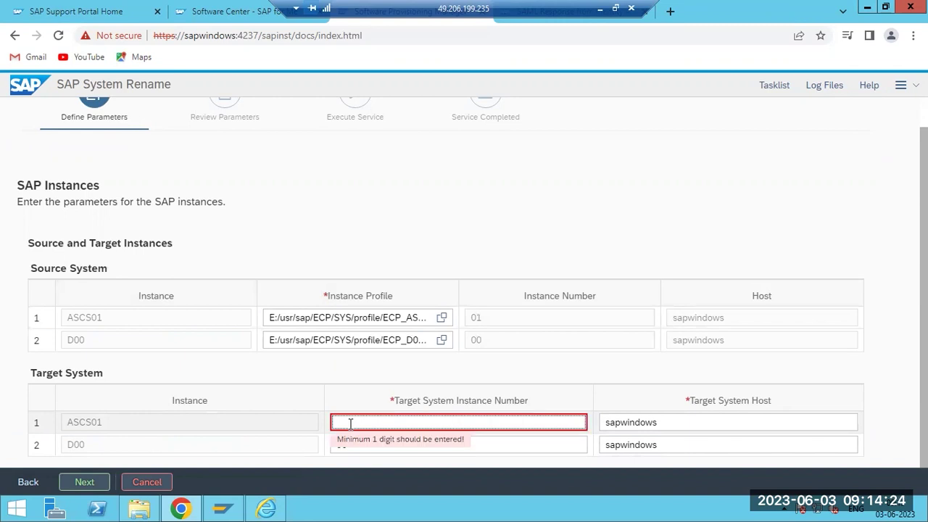
type("11")
- Set the target system instance number of D00 to 10 and re-enter 11 for ASCS01
left_click(359, 445)
key("BackSpace")
key("BackSpace")
type("10")
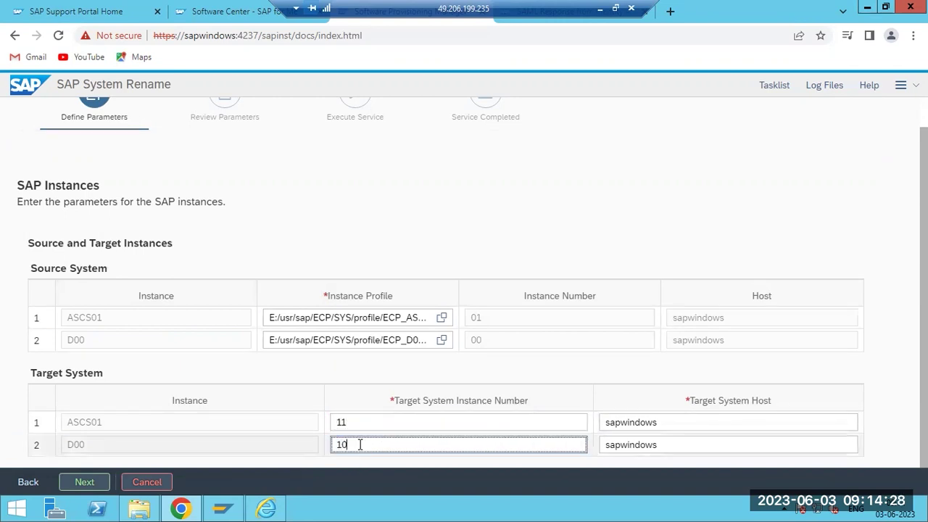
left_click(358, 422)
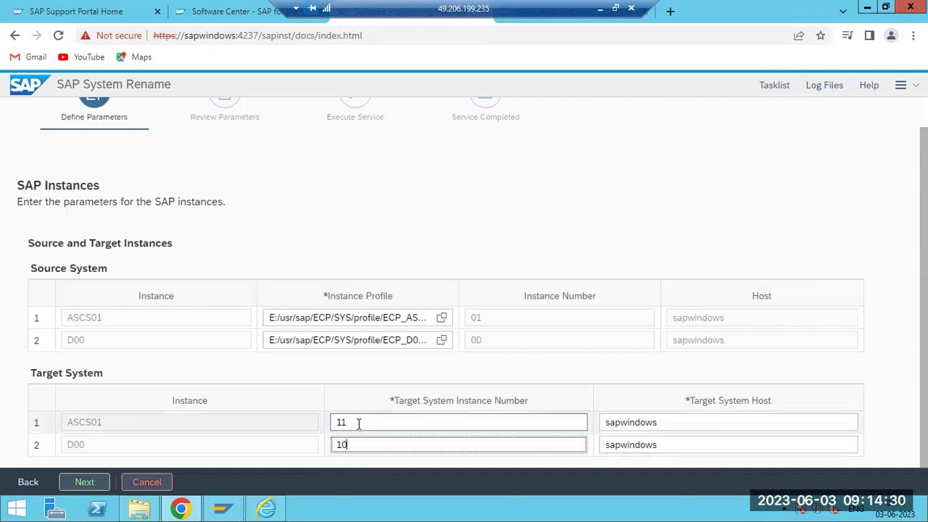
key("BackSpace")
key("BackSpace")
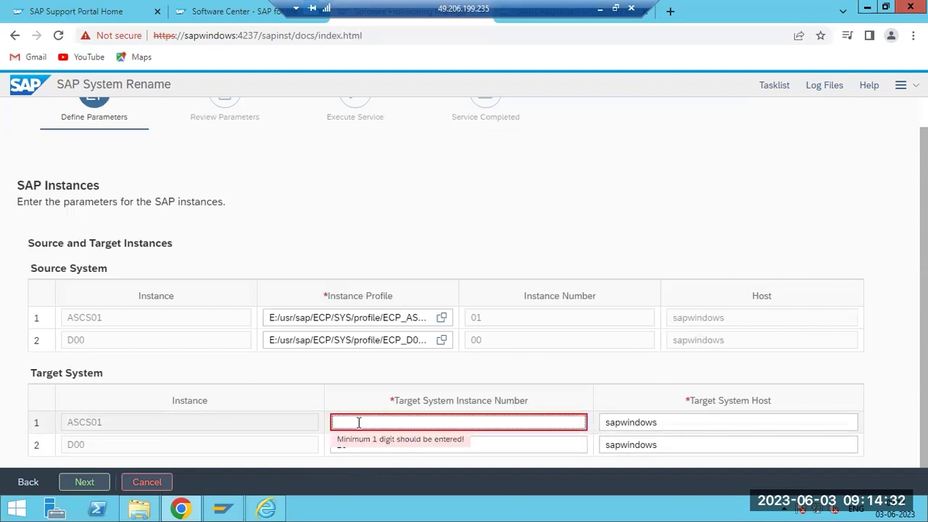
type("11")
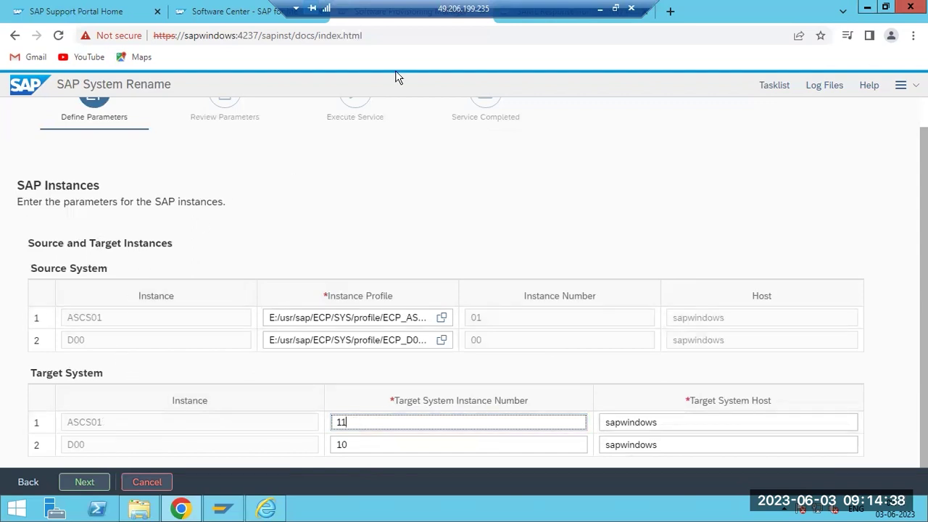
- Switch to Paint and write SID and IN on separate lines in the empty text box
left_click(599, 10)
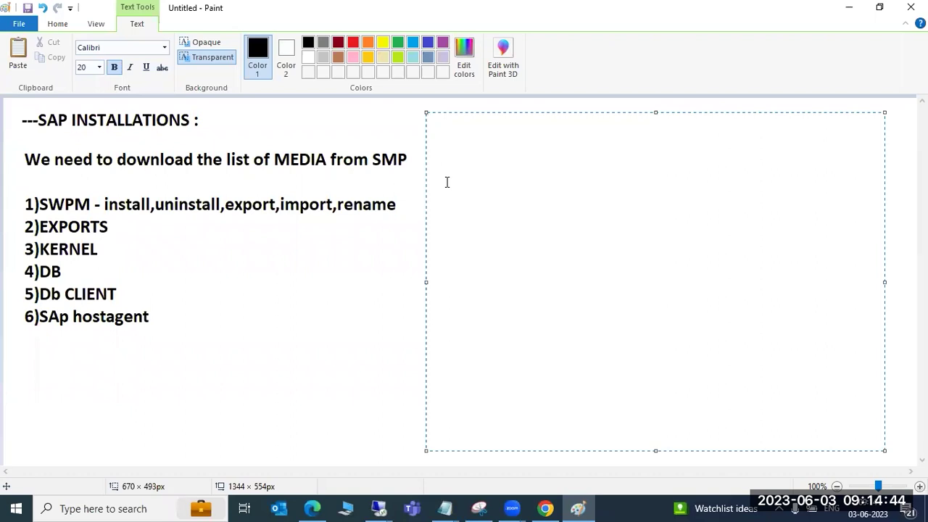
type("SID")
key("Return")
type("IN")
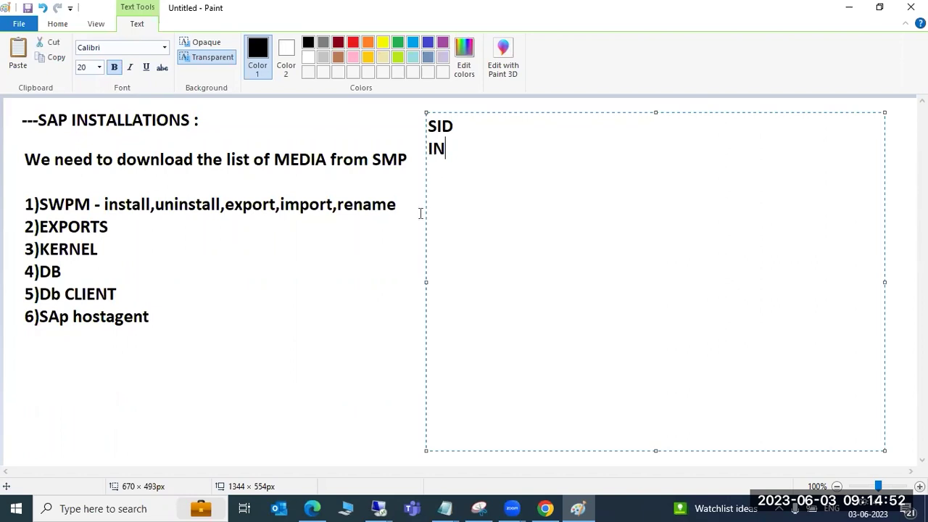
- Return to the remote server, submit the SAP instance parameters and set the SAP HANA database instance number to 00
left_click(377, 506)
left_click(418, 448)
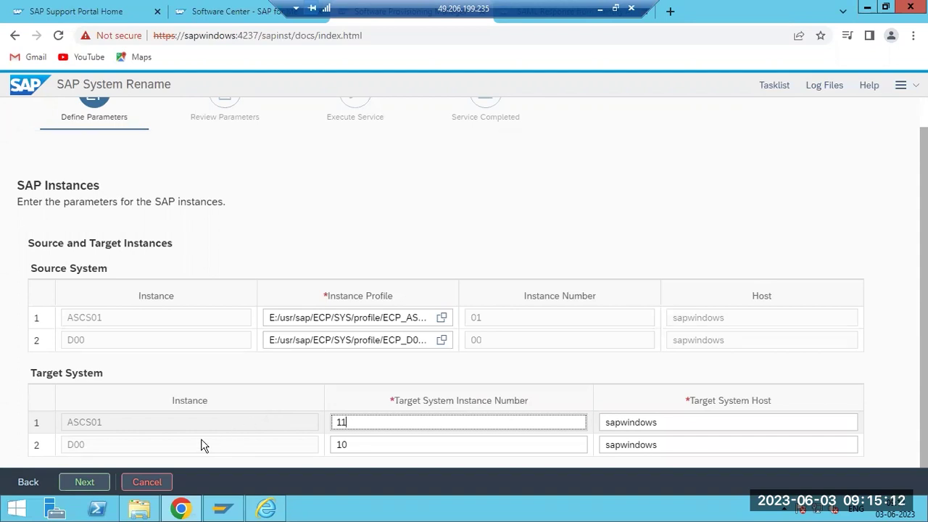
left_click(95, 483)
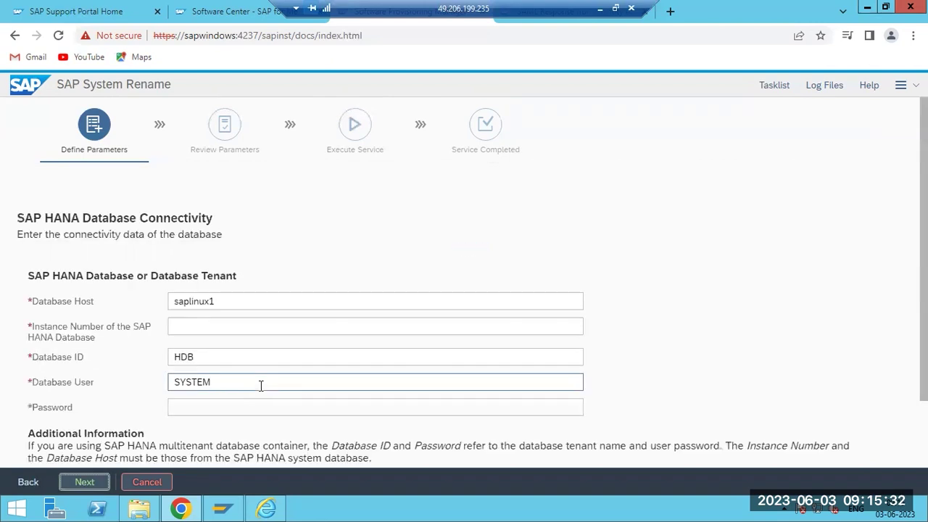
left_click(187, 331)
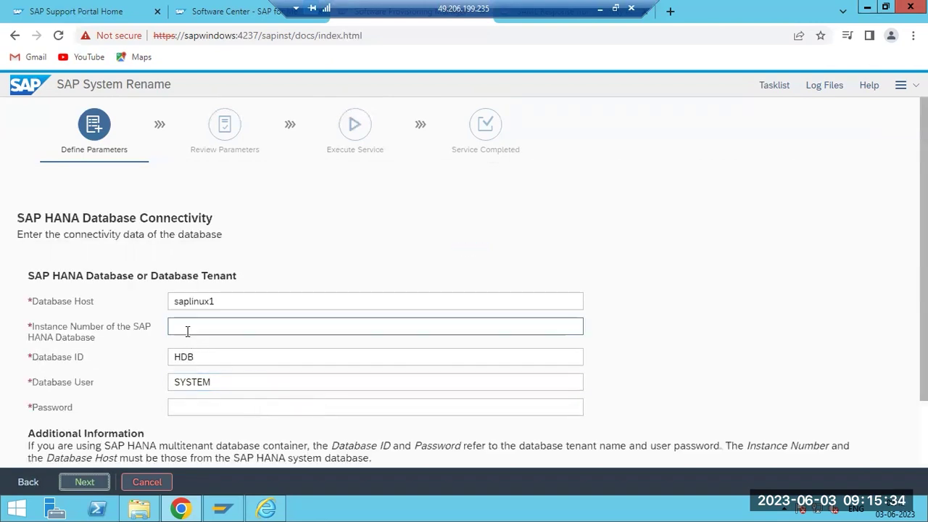
type("00")
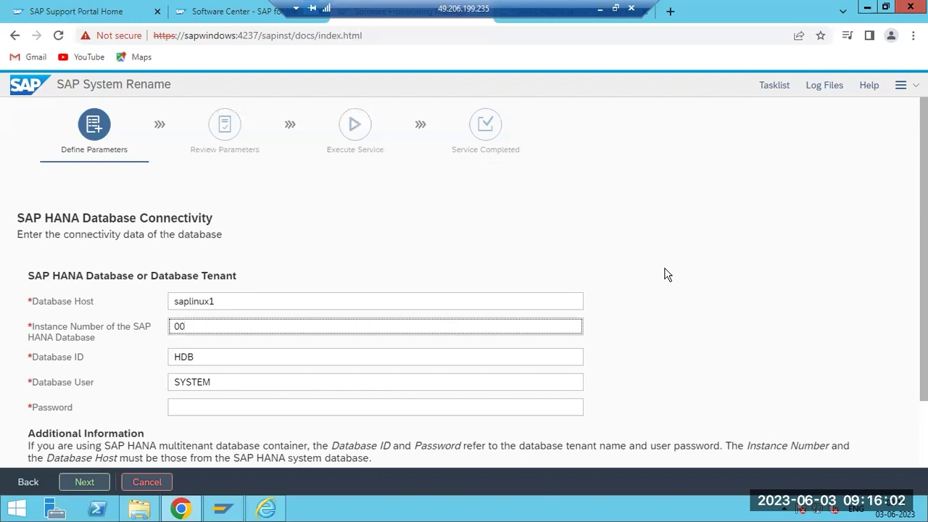
- Show the local desktop and rename the text file in its middle to ABC
left_click(598, 9)
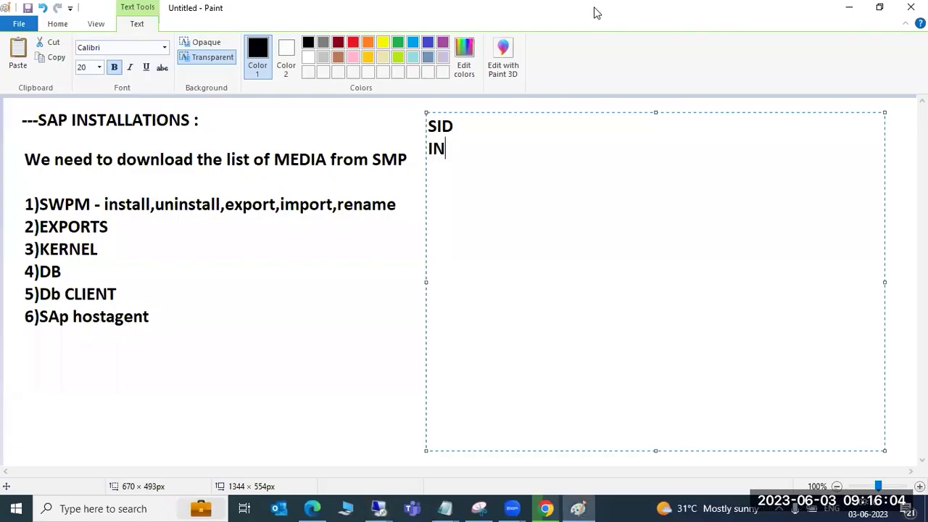
right_click(603, 508)
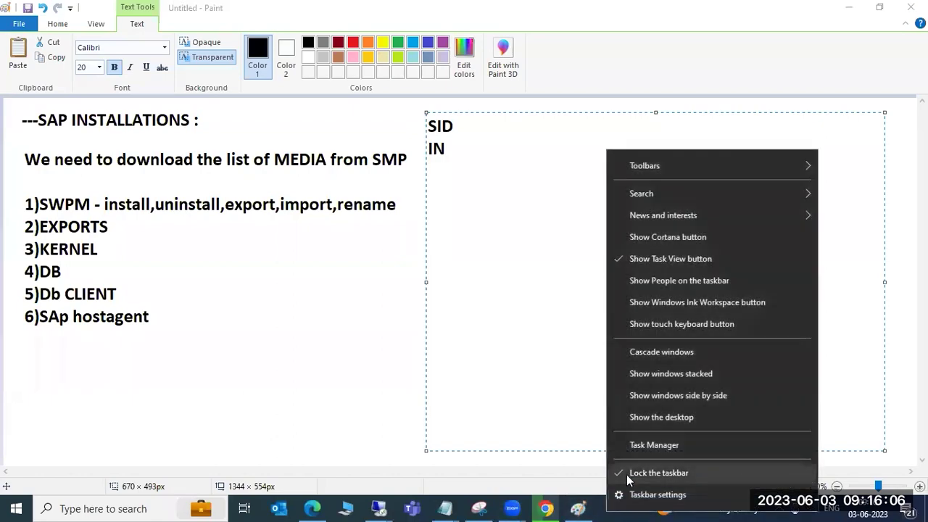
left_click(640, 414)
right_click(284, 153)
key("ctrl+z")
left_click(438, 229)
right_click(438, 229)
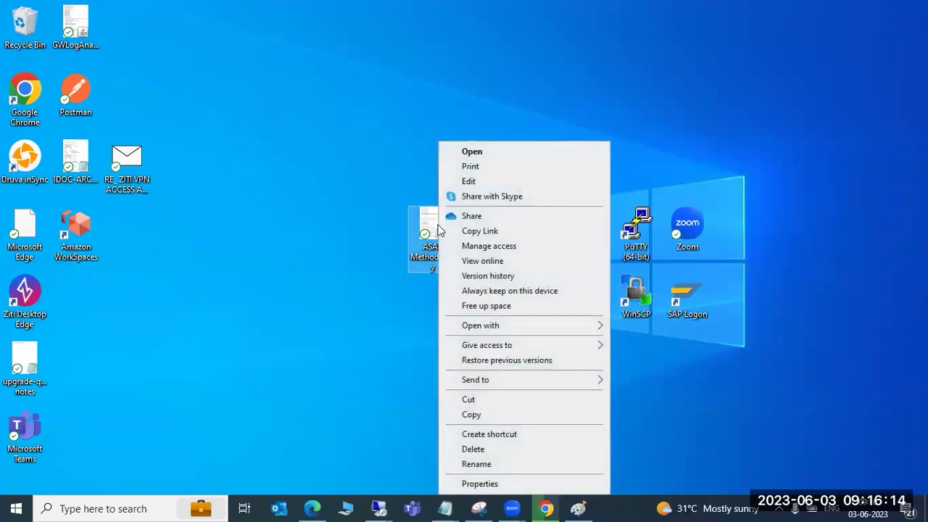
left_click(476, 464)
type("ABC")
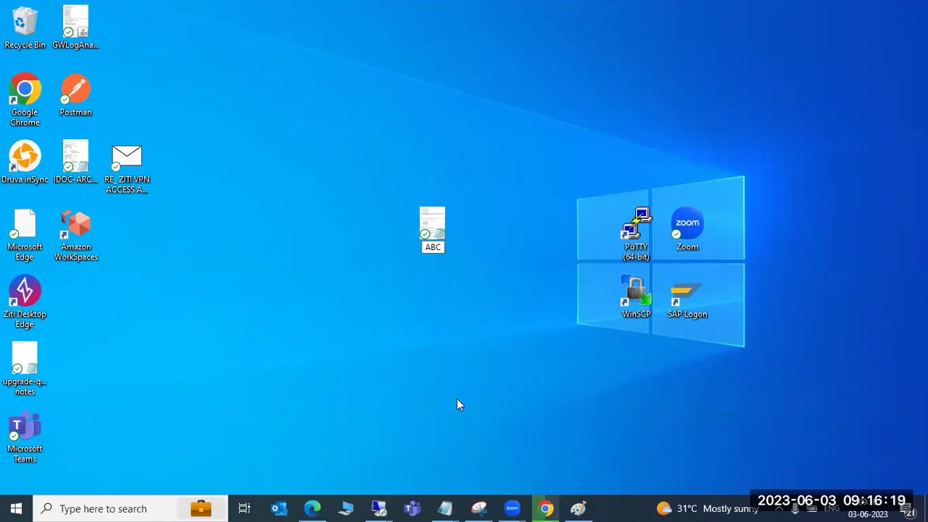
key("Return")
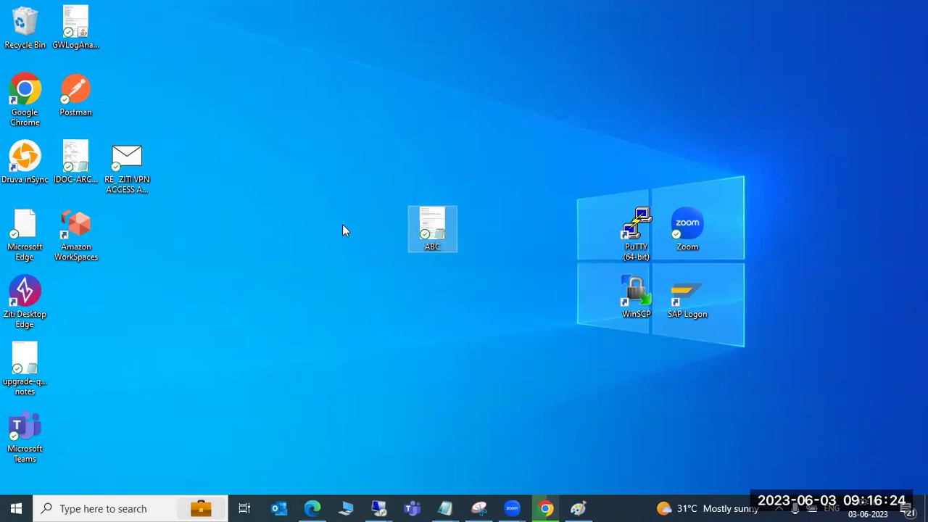
- Deselect the ABC file and switch back to the remote session with the SAP HANA Database Connectivity page
left_click(419, 70)
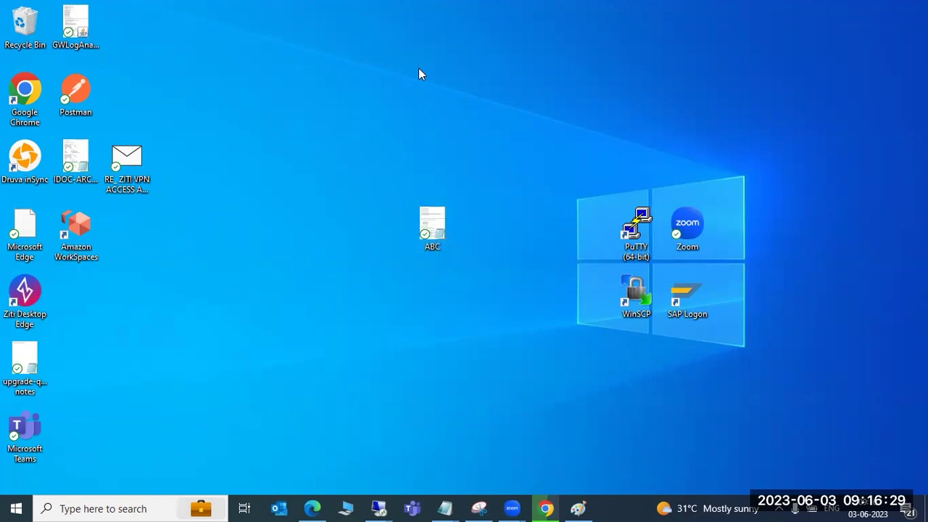
left_click(450, 221)
mouse_move(379, 507)
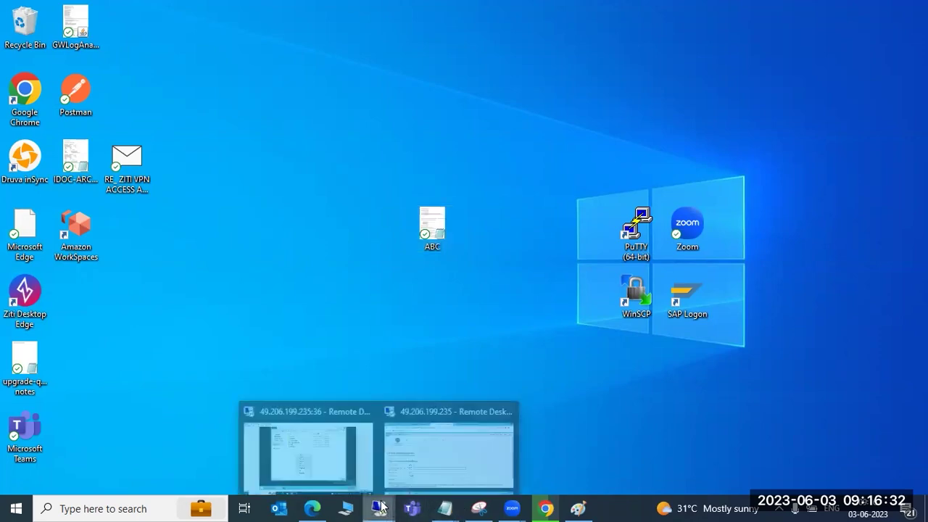
left_click(413, 446)
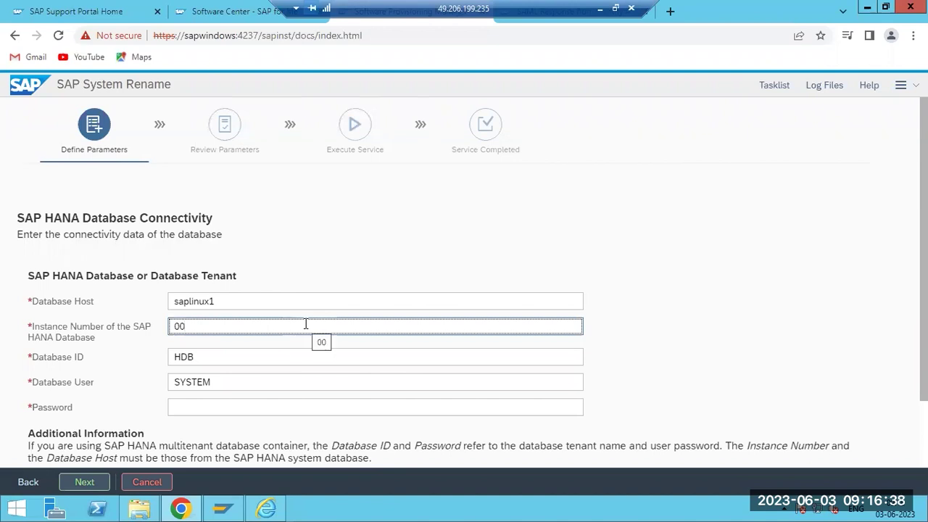
- Try to connect to the SAP HANA database by submitting the SYSTEM user's password, and dismiss the error
scroll(185, 406, "down", 1)
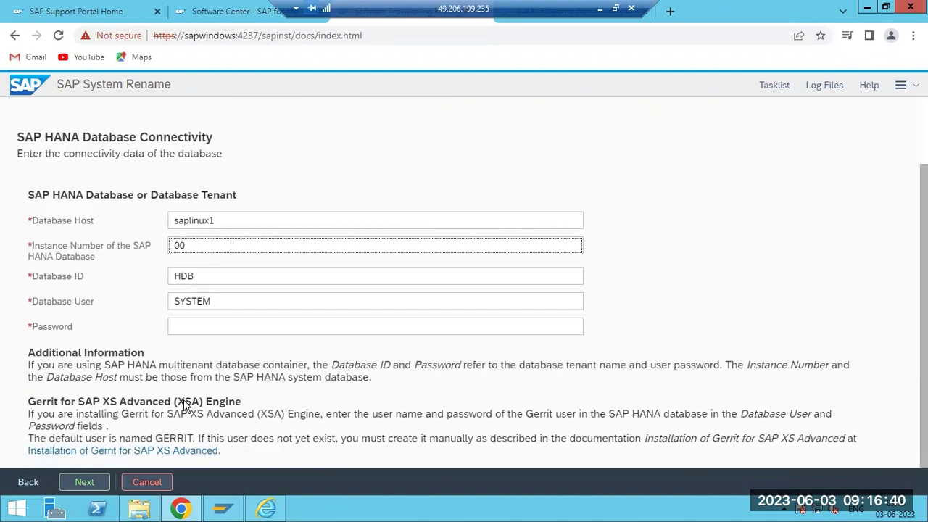
left_click(187, 328)
left_click(186, 328)
right_click(186, 328)
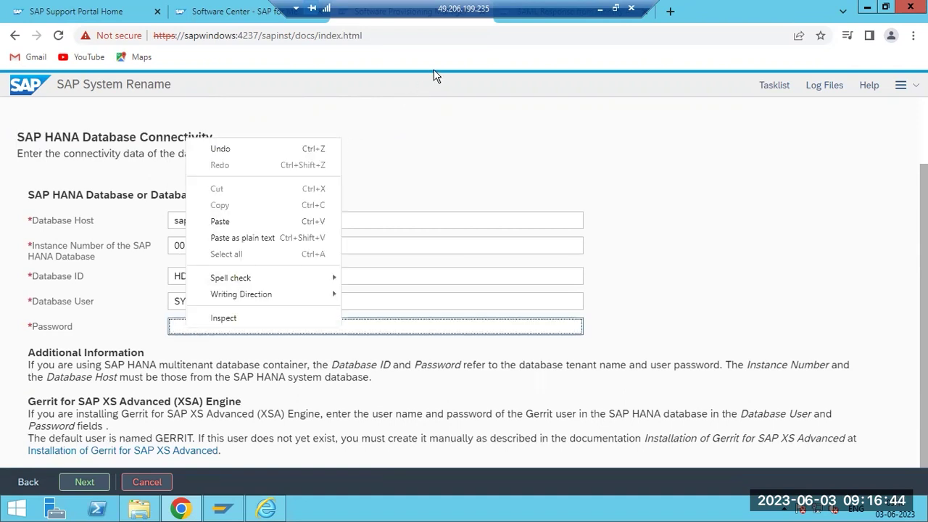
left_click(357, 327)
type("••••••")
key("Return")
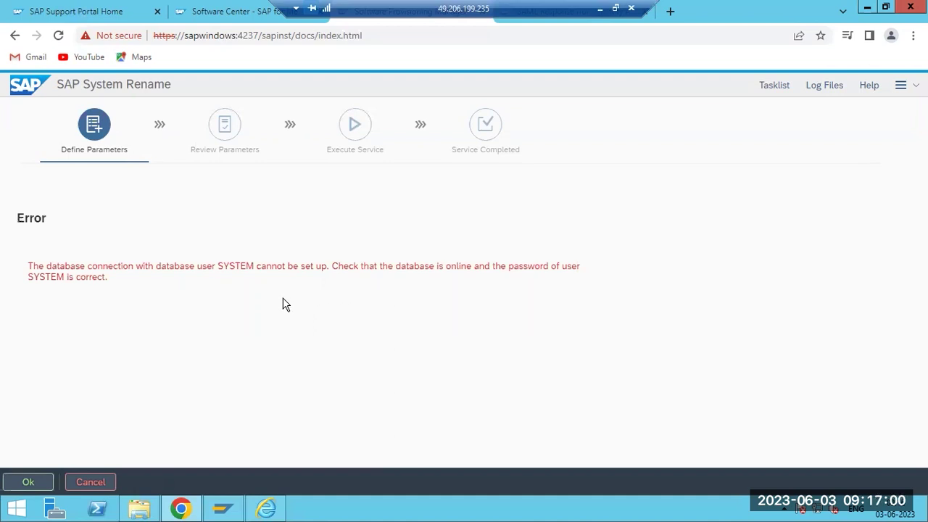
left_click(27, 482)
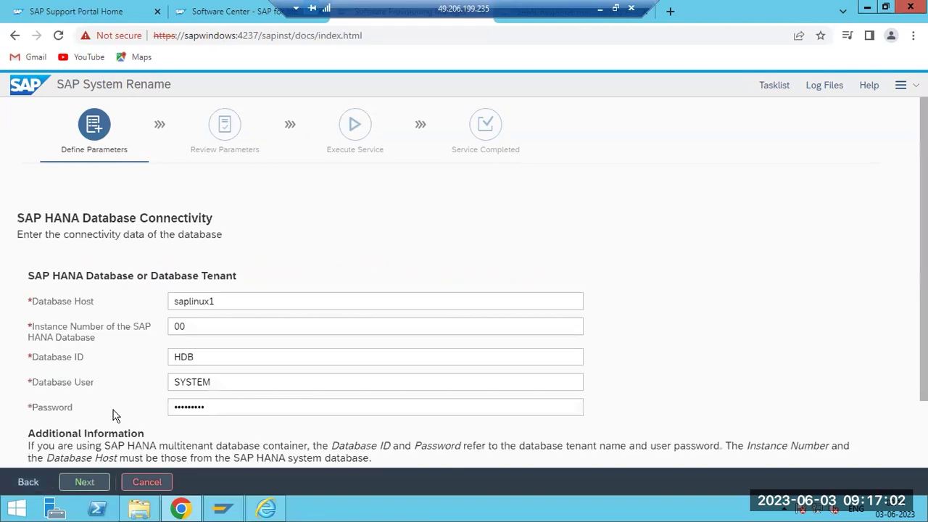
- Replace the SYSTEM database user's password and submit the SAP HANA database connectivity data
left_click(255, 409)
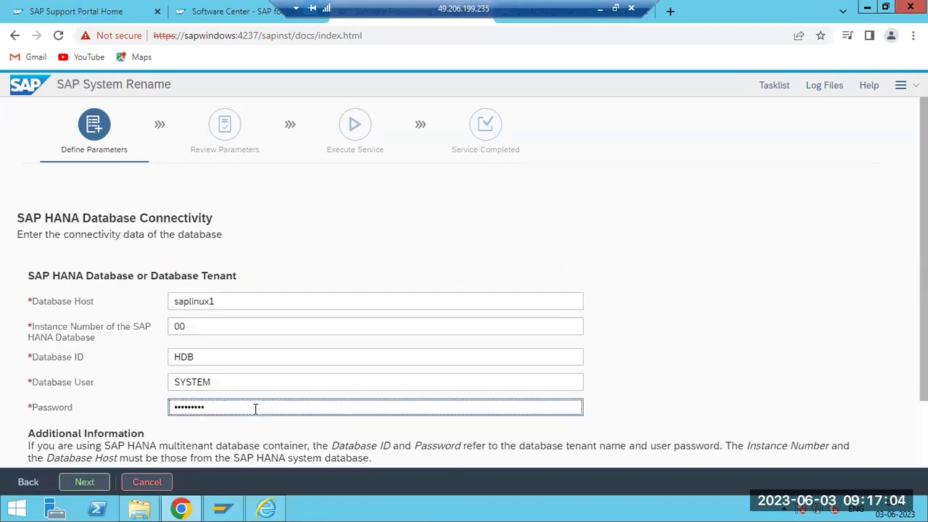
double_click(255, 409)
type("•••••••")
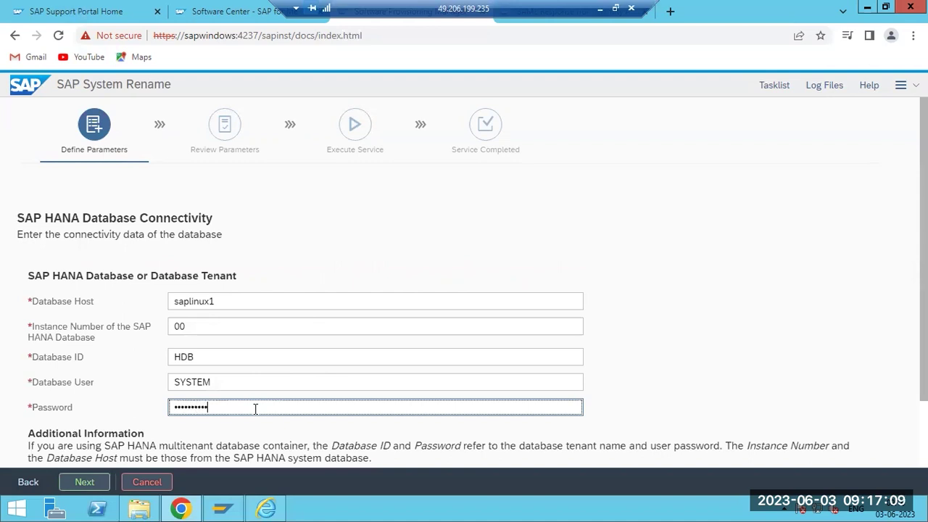
left_click(98, 483)
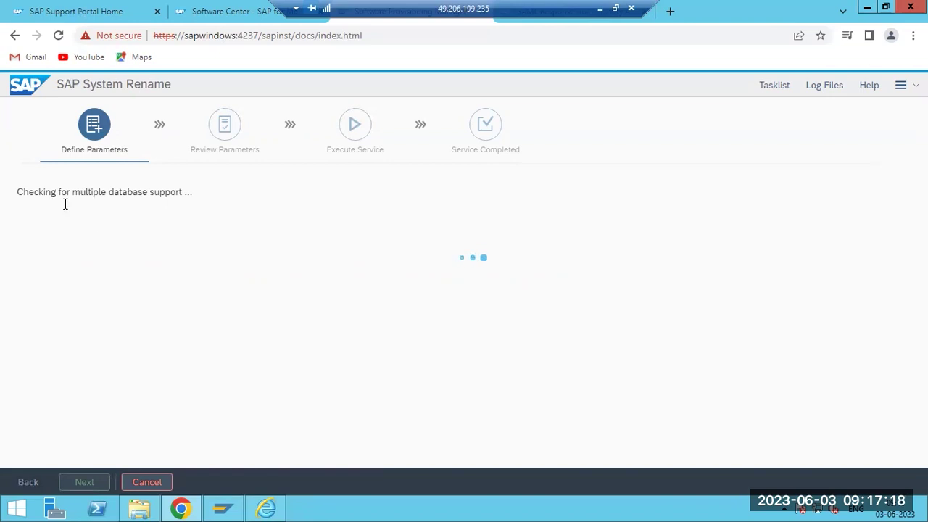
- Open sapinst.log from the list of log files, close it and refresh the list
left_click(819, 88)
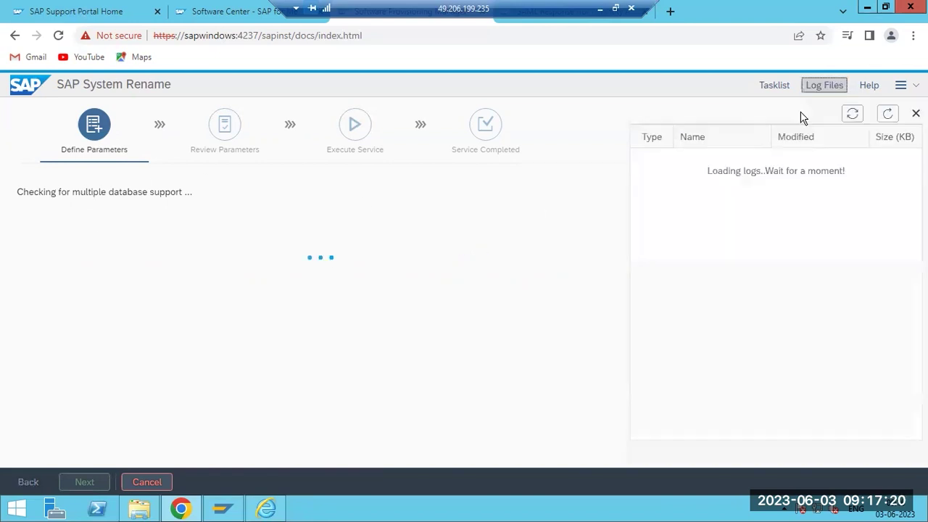
left_click(702, 160)
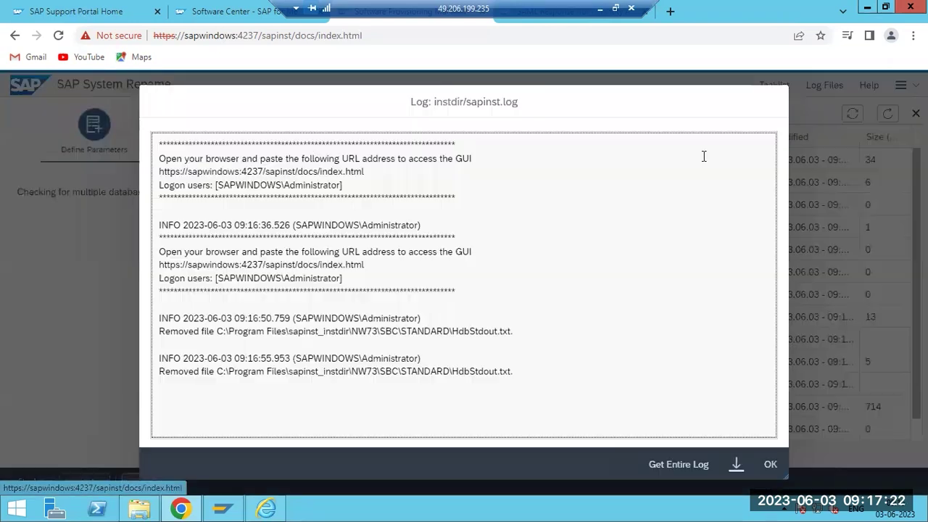
left_click(770, 466)
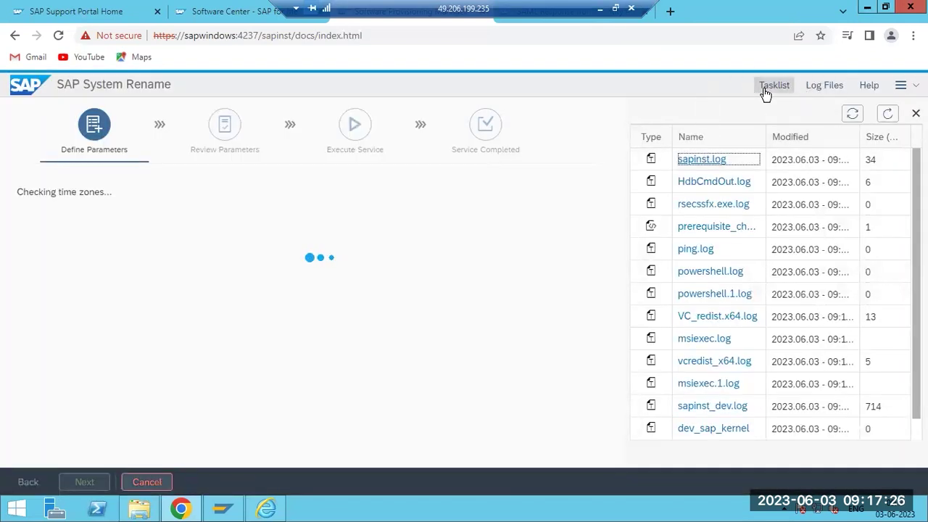
left_click(889, 113)
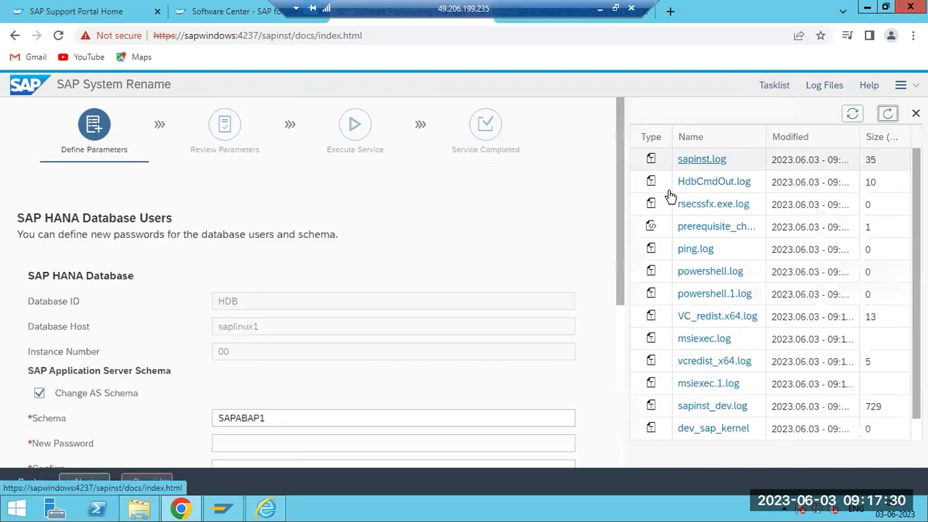
- Turn off Change AS Schema for the SAP HANA database users and submit the page without any new passwords
scroll(412, 353, "down", 1)
left_click(261, 376)
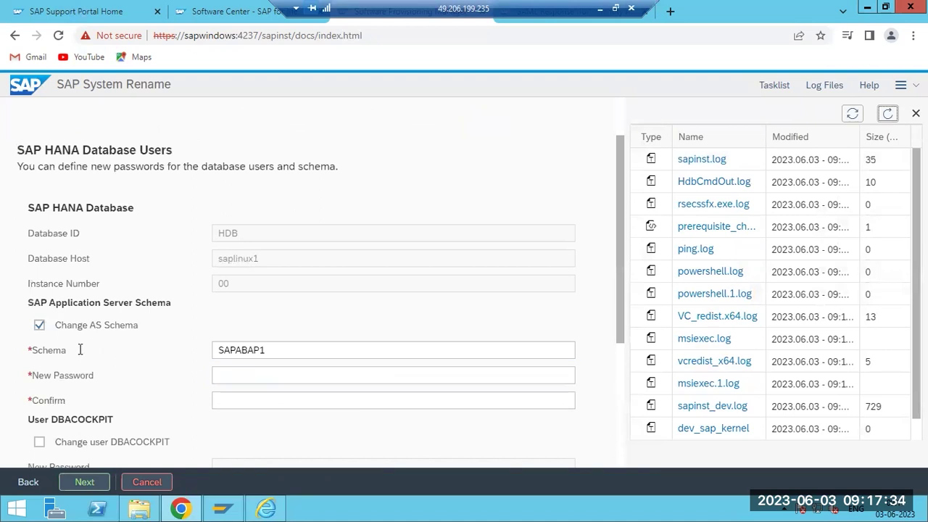
left_click(40, 327)
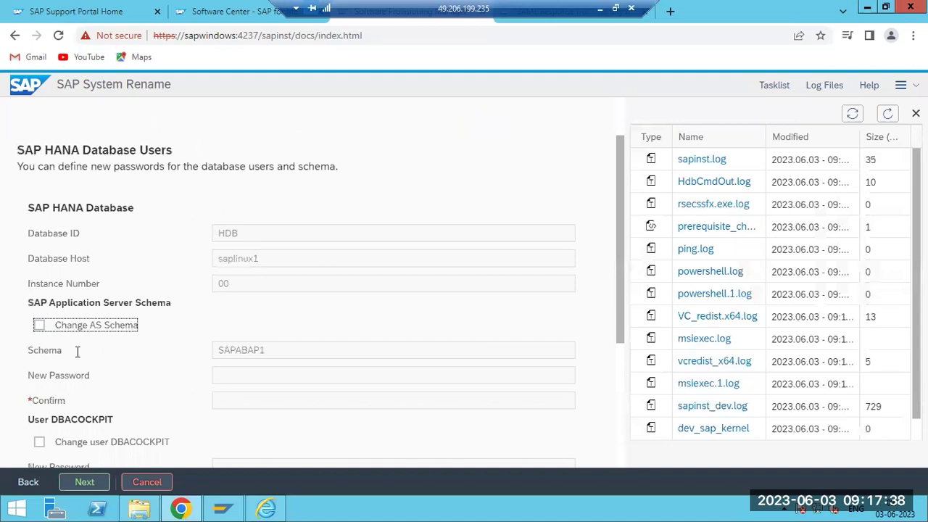
scroll(76, 352, "down", 1)
scroll(77, 351, "down", 2)
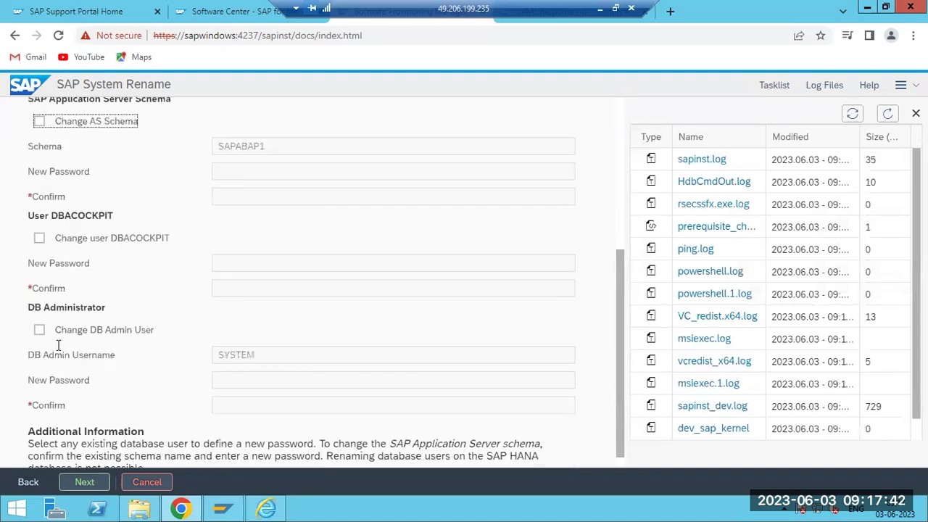
scroll(59, 347, "down", 1)
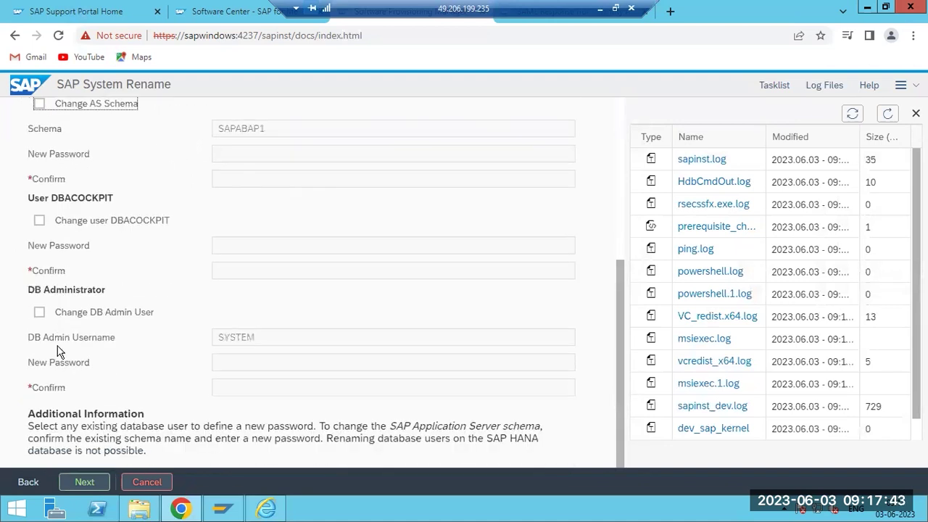
left_click(83, 481)
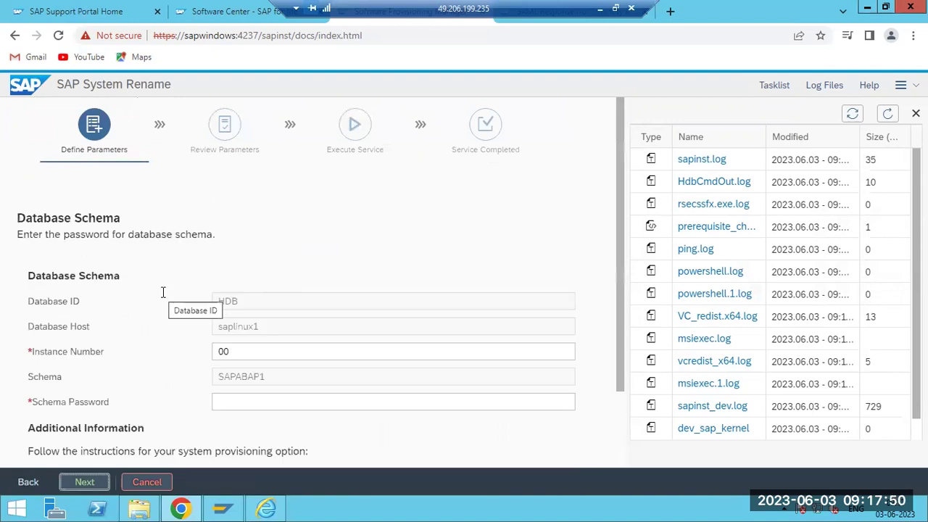
- Enter the SAPABAP1 schema password and submit the Database Schema page
scroll(174, 319, "down", 1)
left_click(261, 334)
type("•••••••")
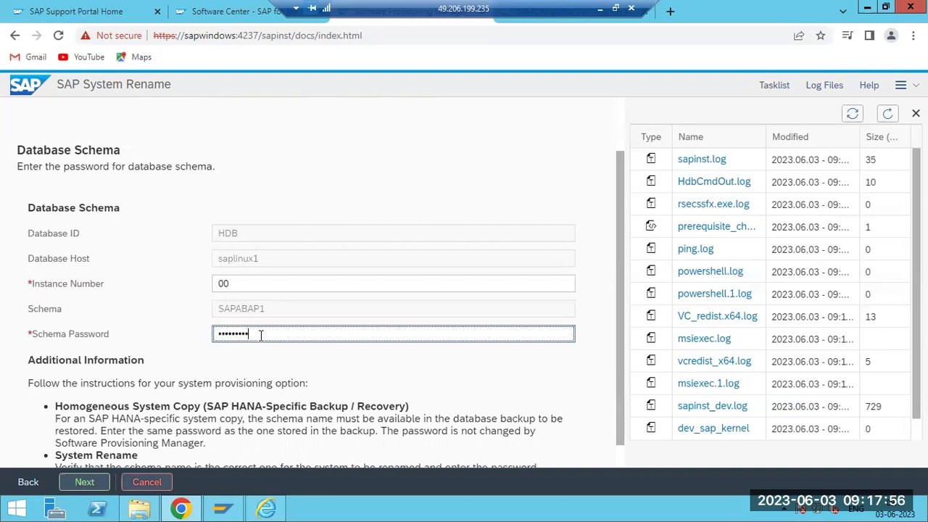
left_click(84, 483)
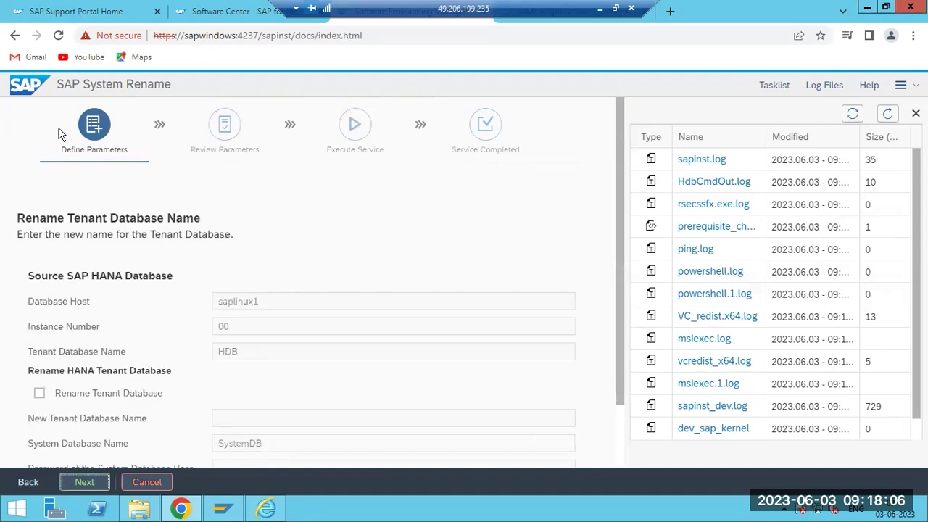
- Continue without renaming the tenant database and accept the HANA Secure User Store settings with the database host names left empty
left_click_drag(60, 84, 177, 87)
scroll(185, 290, "down", 1)
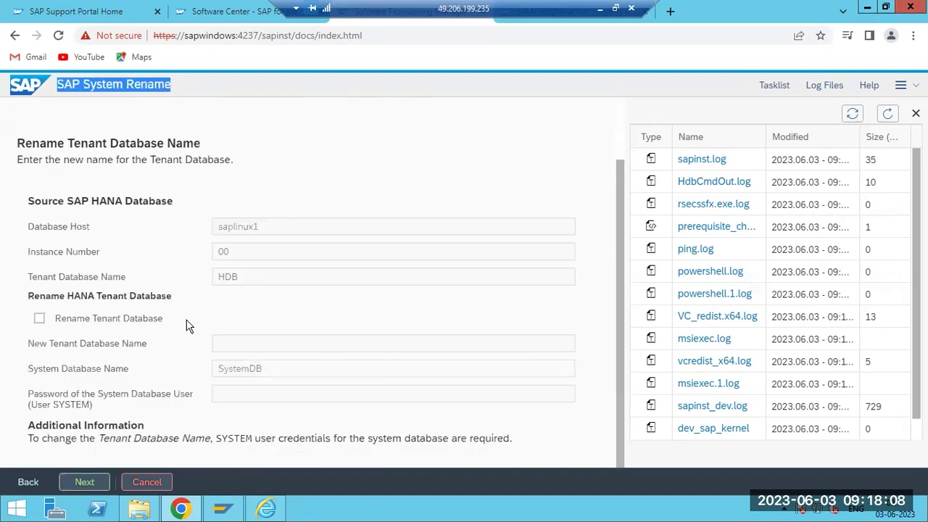
left_click(85, 483)
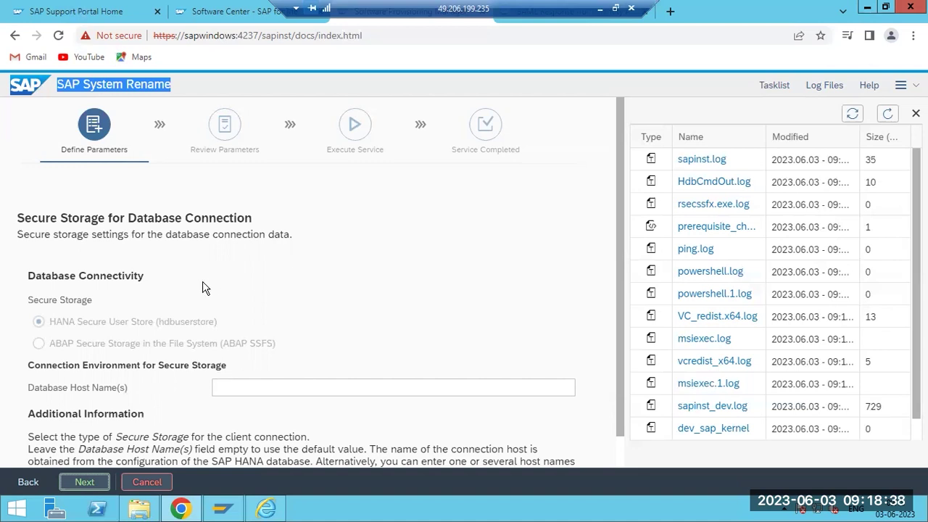
scroll(203, 288, "down", 1)
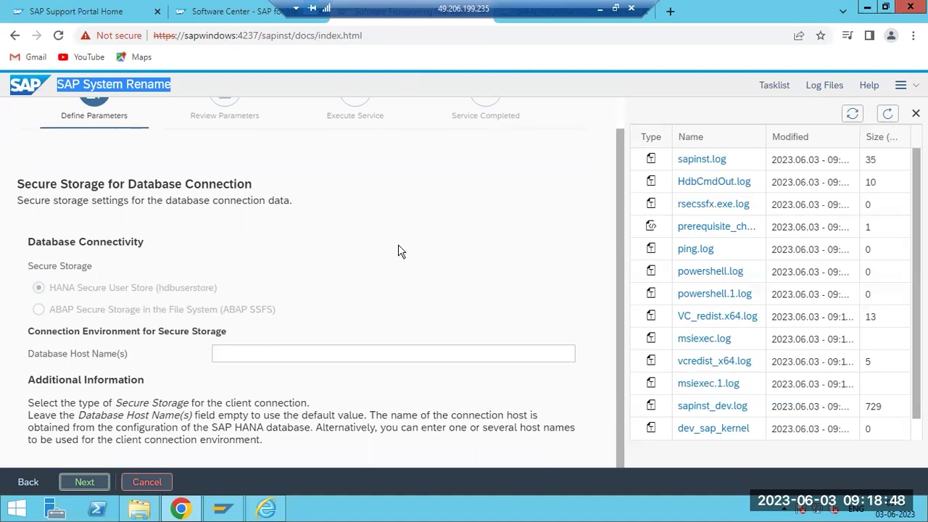
left_click(140, 277)
left_click(80, 478)
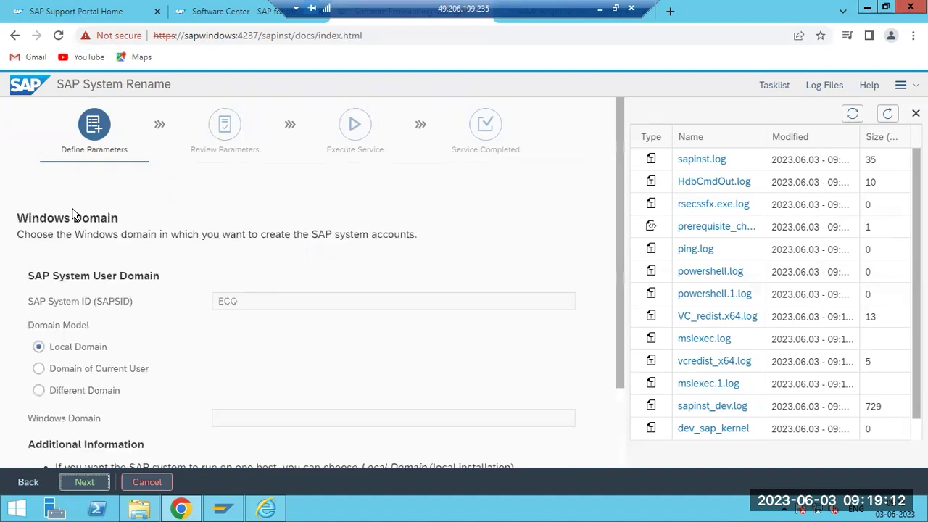
- Highlight the SAP system ID on the Windows Domain page and review the domain model notes
left_click_drag(98, 301, 212, 308)
scroll(213, 308, "down", 3)
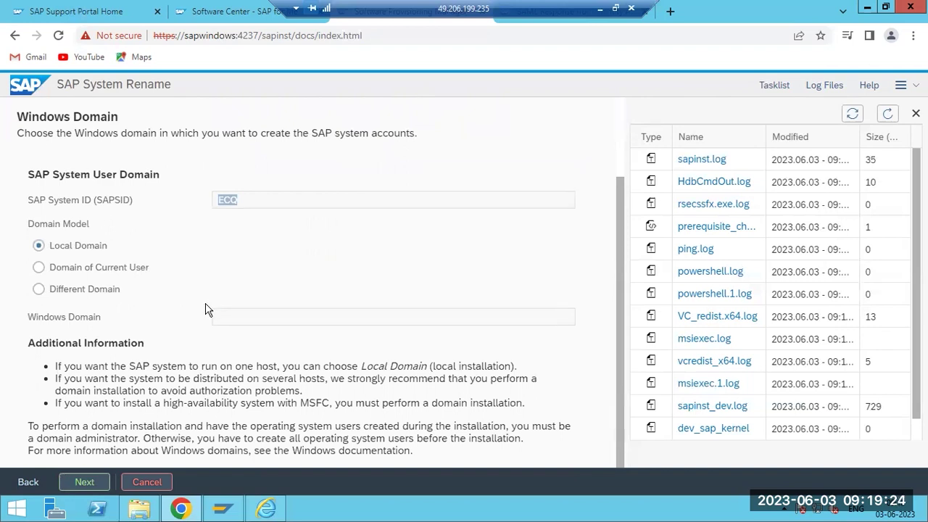
scroll(208, 310, "up", 2)
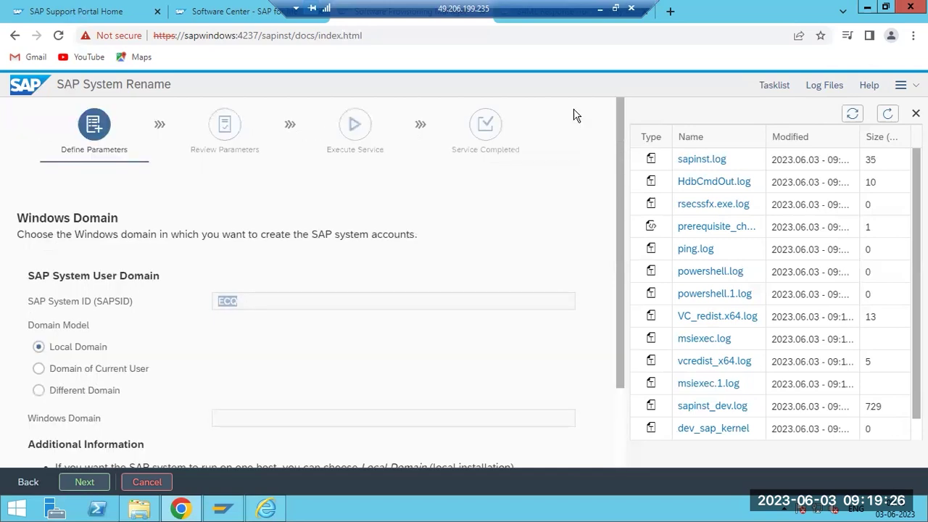
- Switch to Paint and replace the text box contents with ECC on HANA and, two lines below, not SQl server
left_click(600, 9)
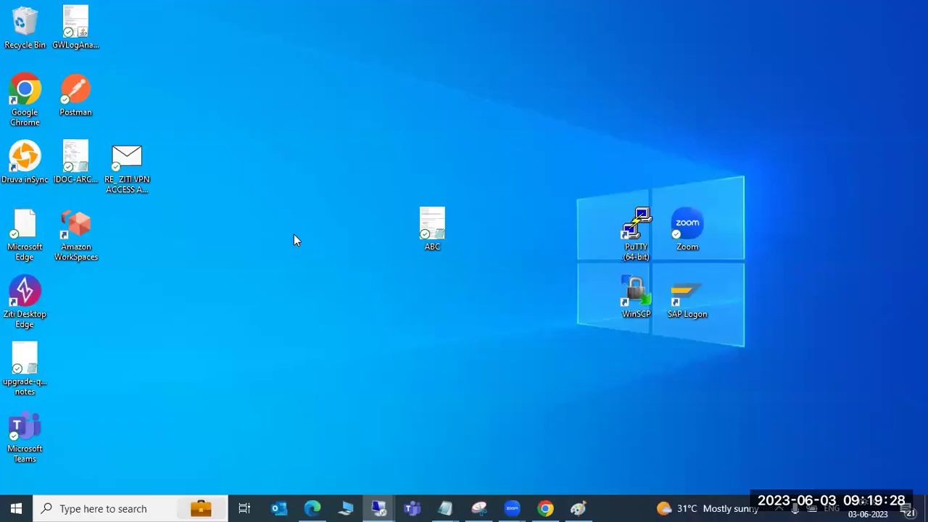
left_click(578, 508)
key("ctrl+a")
type("ECC")
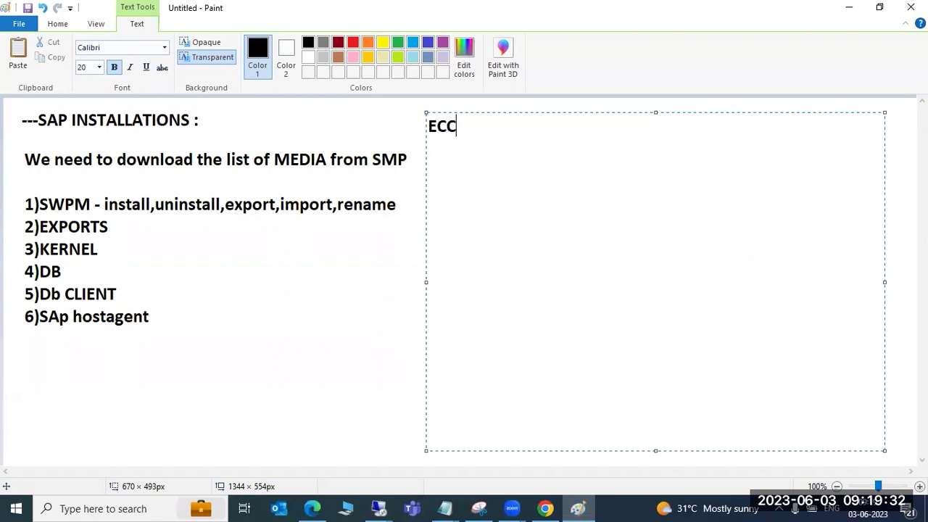
type(" on HANA")
key("Return")
key("Return")
type("not SQl ")
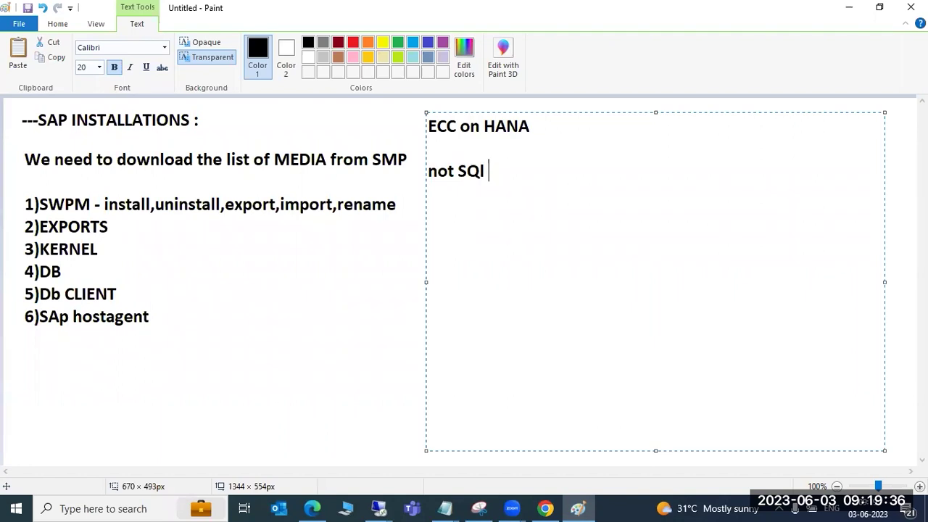
type("server")
- Delete the "not SQl server" line from the text box, keeping ECC on HANA
key("BackSpace")
key("BackSpace")
key("BackSpace")
key("BackSpace")
key("BackSpace")
key("BackSpace")
key("BackSpace")
key("BackSpace")
key("BackSpace")
key("BackSpace")
key("BackSpace")
key("BackSpace")
key("BackSpace")
key("BackSpace")
key("BackSpace")
key("BackSpace")
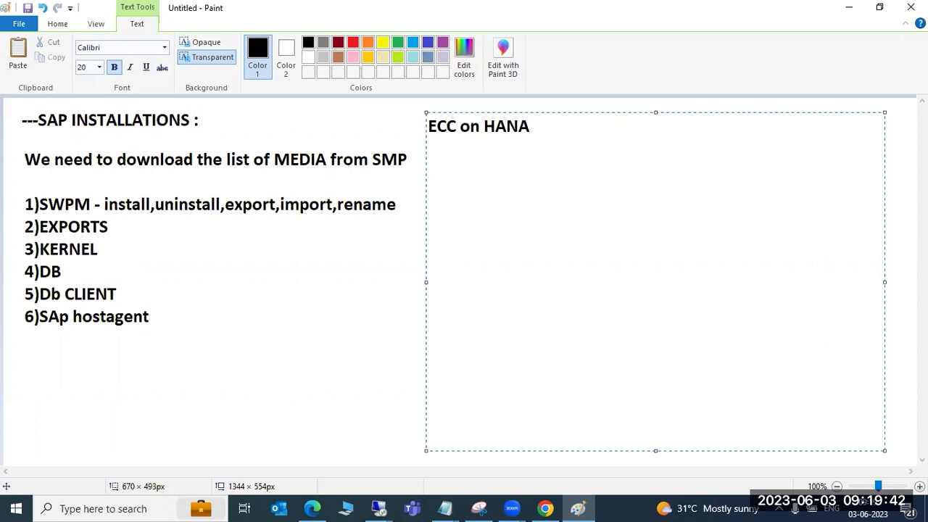
key("Return")
- Replace the text box contents with SAP and, two lines below, DB - SAP HANA Db
key("ctrl+a")
type("SAP")
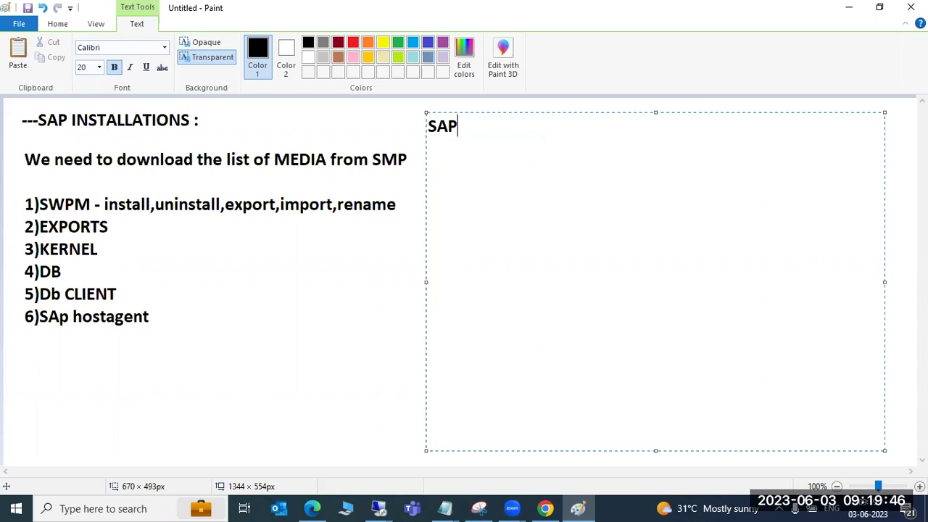
key("Return")
key("Return")
type("DB - SAP HANA Db")
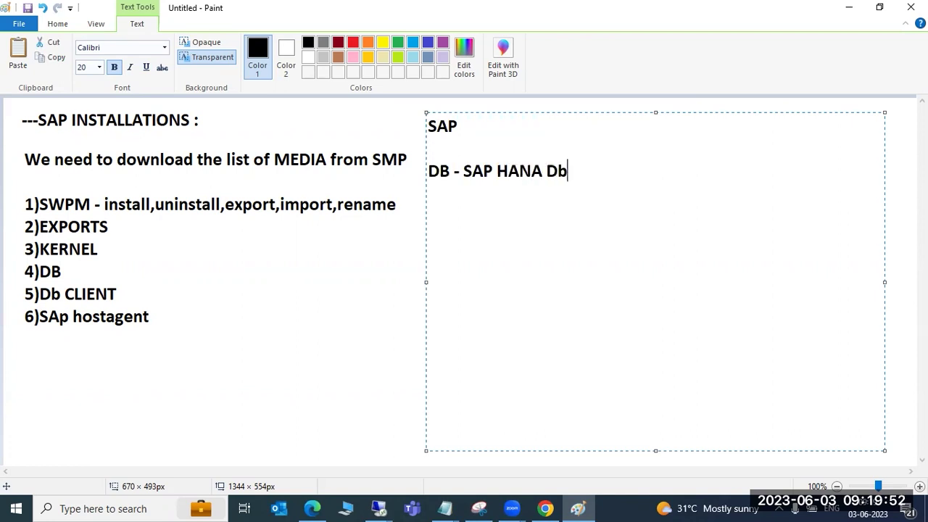
- Erase all text from the text box beside the installation media list
key("BackSpace")
key("BackSpace")
key("BackSpace")
key("BackSpace")
key("BackSpace")
key("BackSpace")
key("BackSpace")
key("BackSpace")
key("BackSpace")
key("BackSpace")
key("BackSpace")
key("BackSpace")
key("BackSpace")
key("BackSpace")
key("BackSpace")
key("BackSpace")
key("BackSpace")
key("BackSpace")
key("BackSpace")
key("BackSpace")
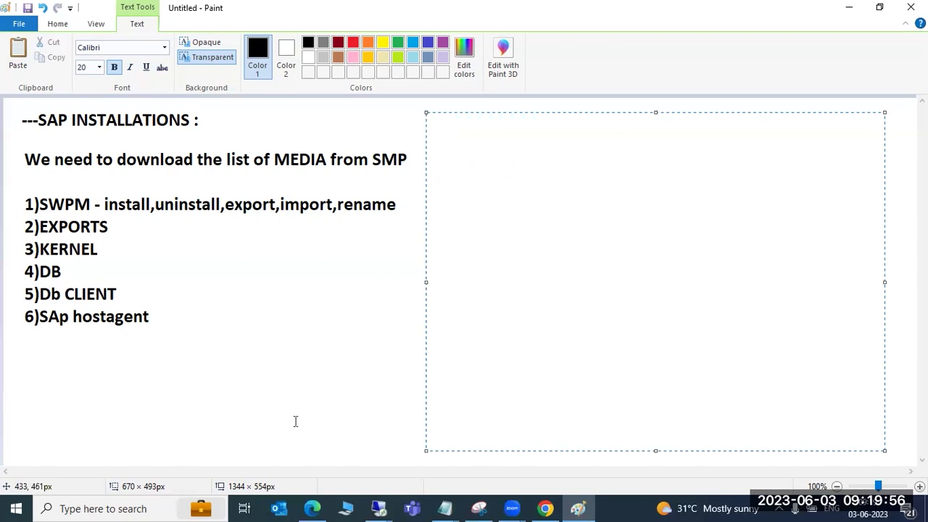
- Return to the remote session, highlight the SAP system ID on the Windows Domain page and view the additional information
left_click(380, 506)
left_click(417, 457)
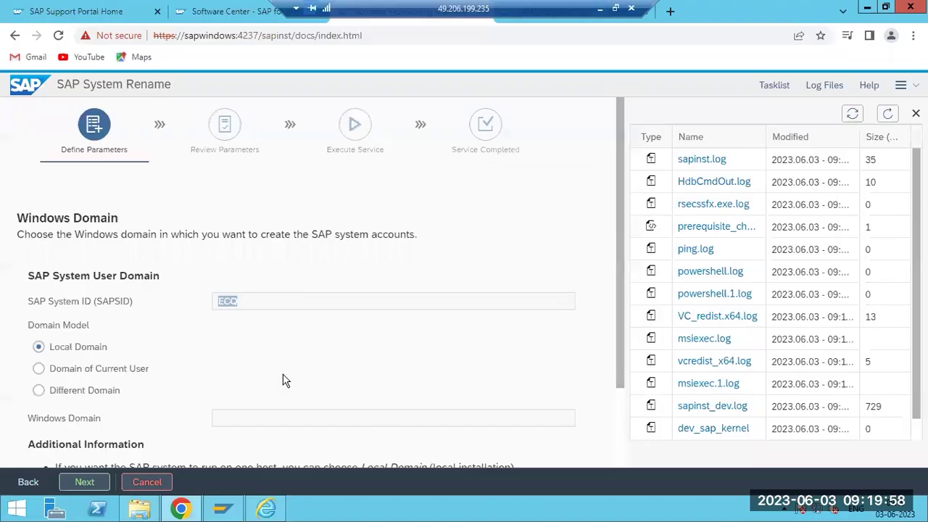
left_click_drag(78, 300, 132, 301)
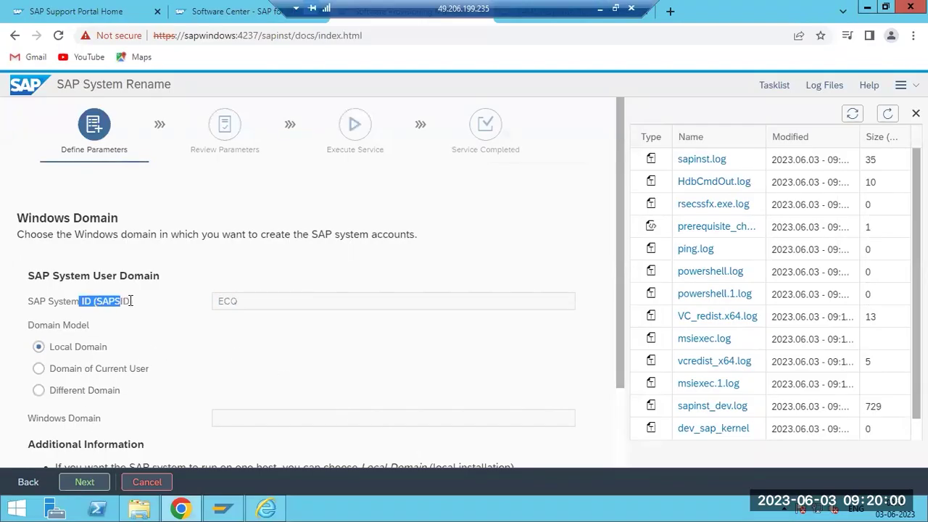
left_click_drag(214, 301, 242, 306)
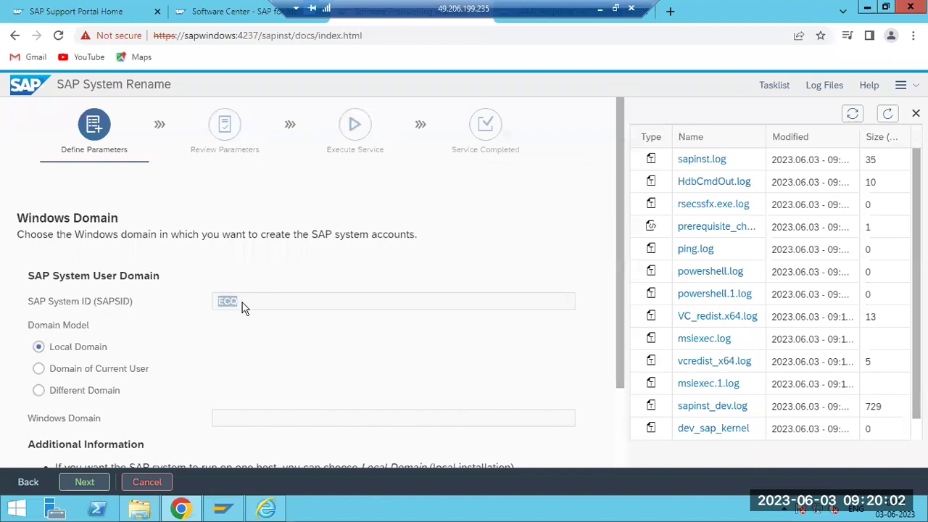
scroll(211, 341, "down", 2)
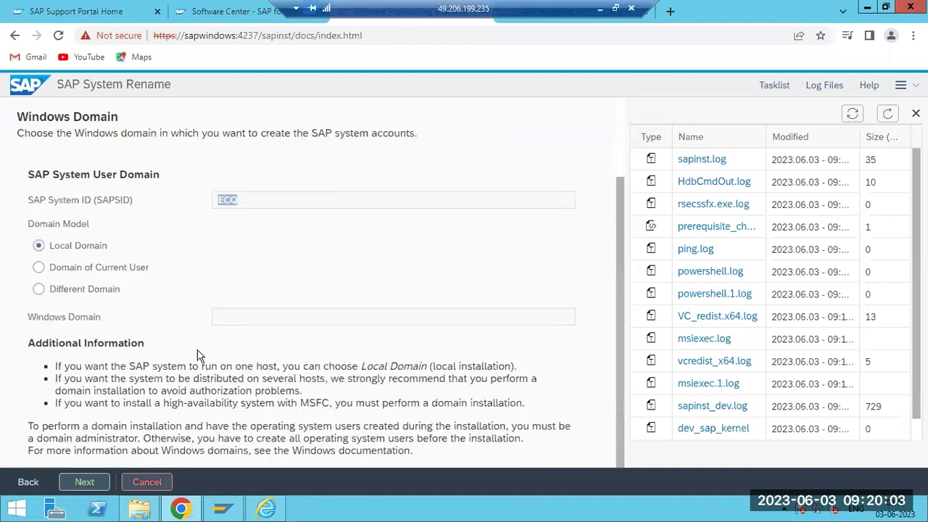
- Accept Local Domain as the domain model and start the SAP System Administrator password entry on the Operating System Users page
left_click(84, 482)
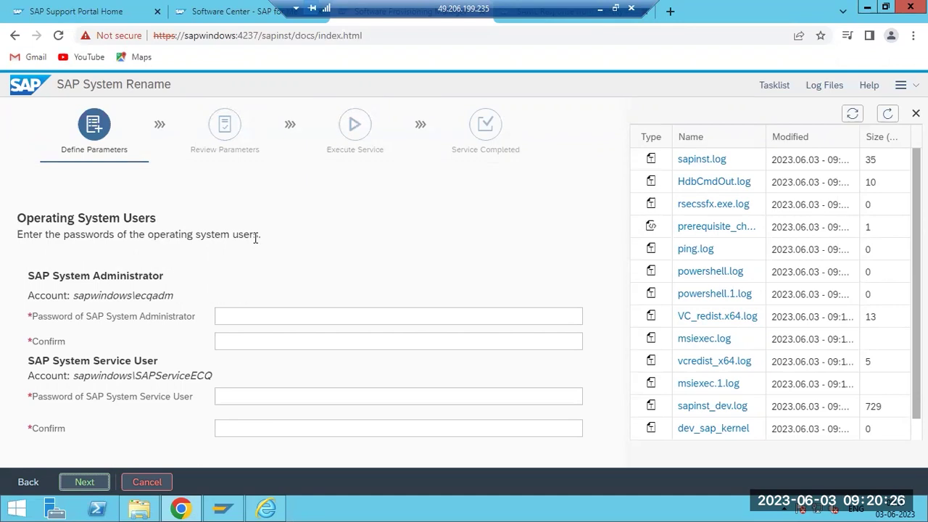
left_click(229, 315)
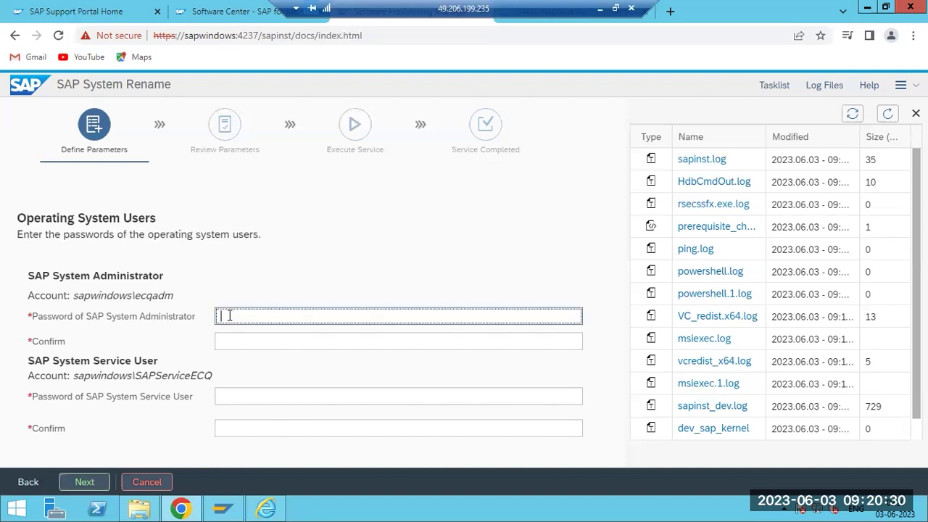
- Switch to Paint and write OS in the empty text box with ECQ two lines below it
left_click(602, 9)
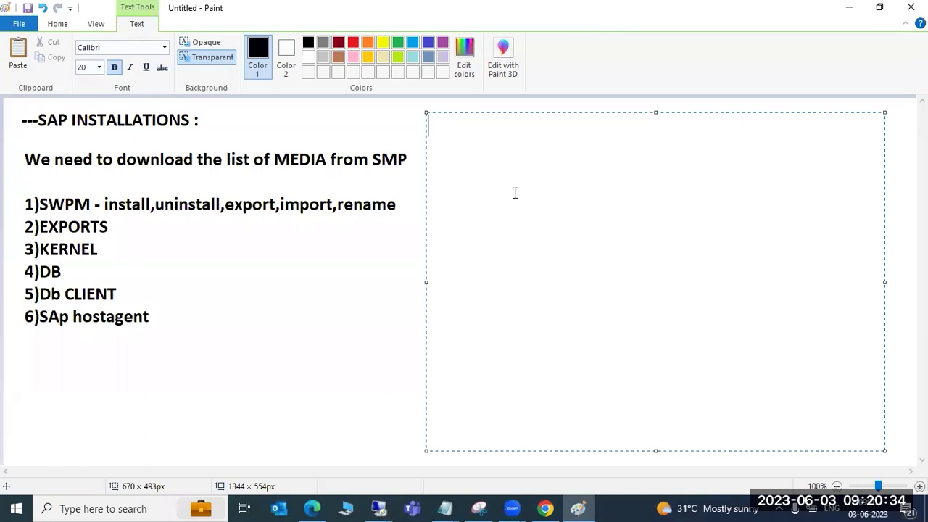
type("OS")
key("Return")
key("Return")
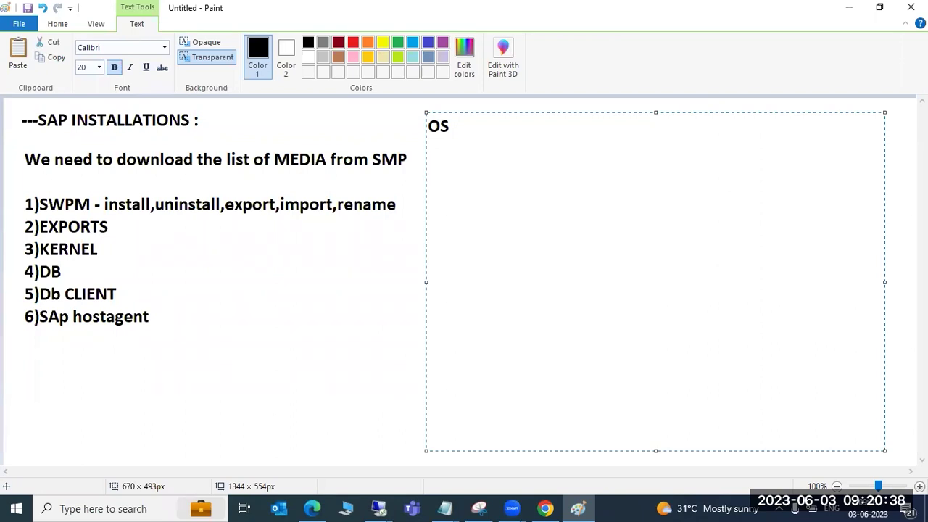
type("ECQ")
key("Return")
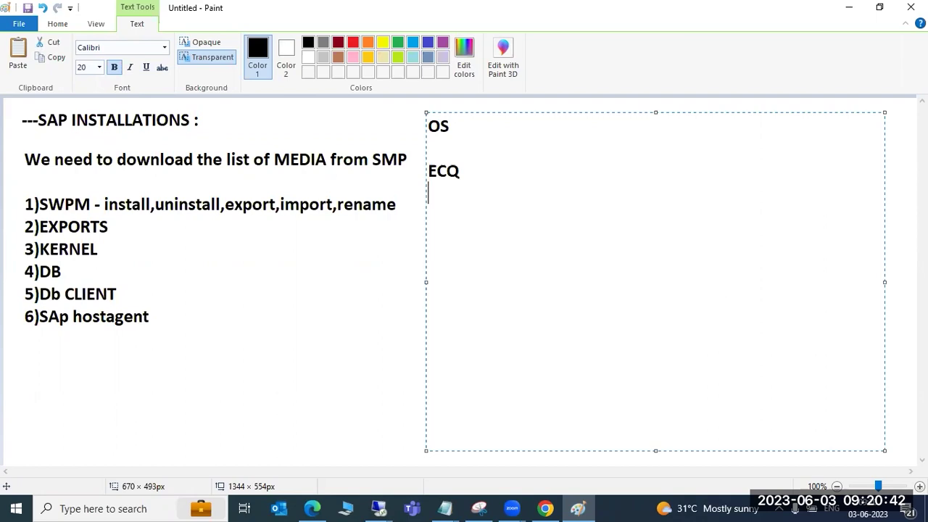
- Return to the remote session with the rename wizard and enter and confirm the password of the SAP System Administrator
mouse_move(379, 508)
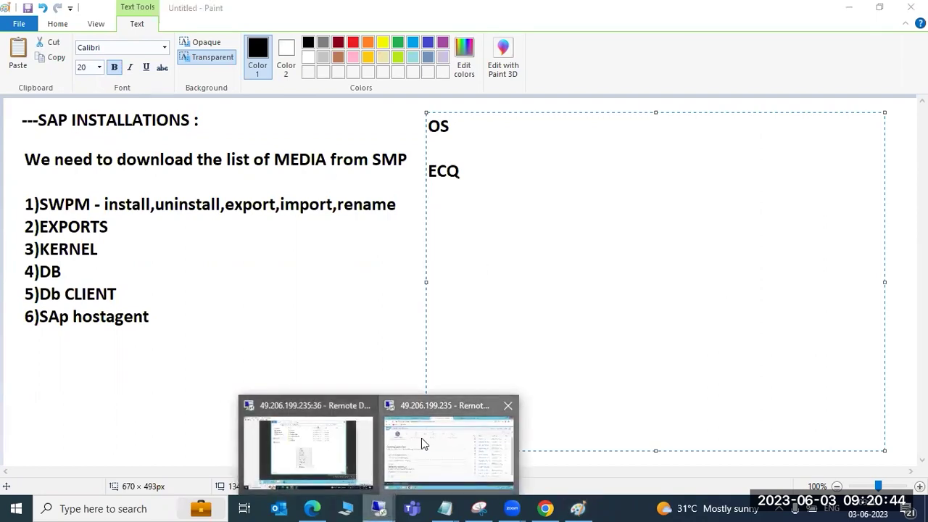
left_click(422, 438)
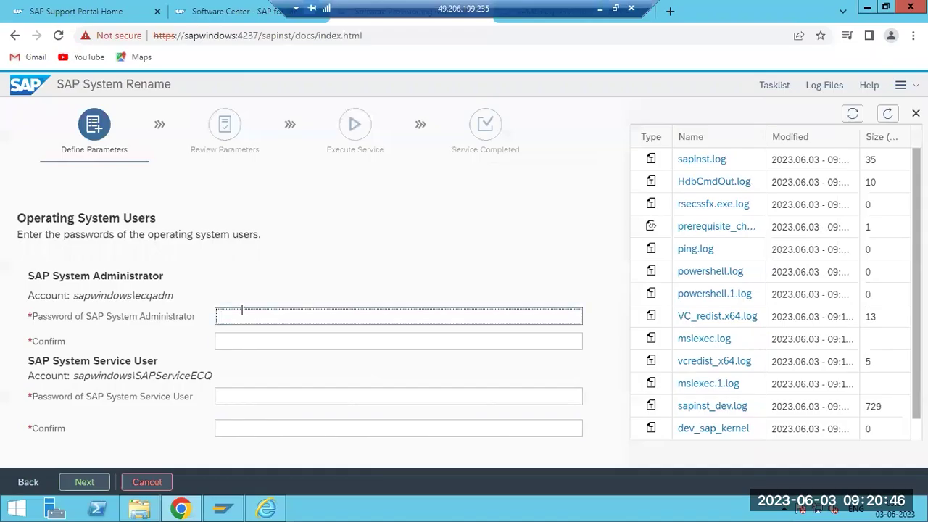
type("••••••••••")
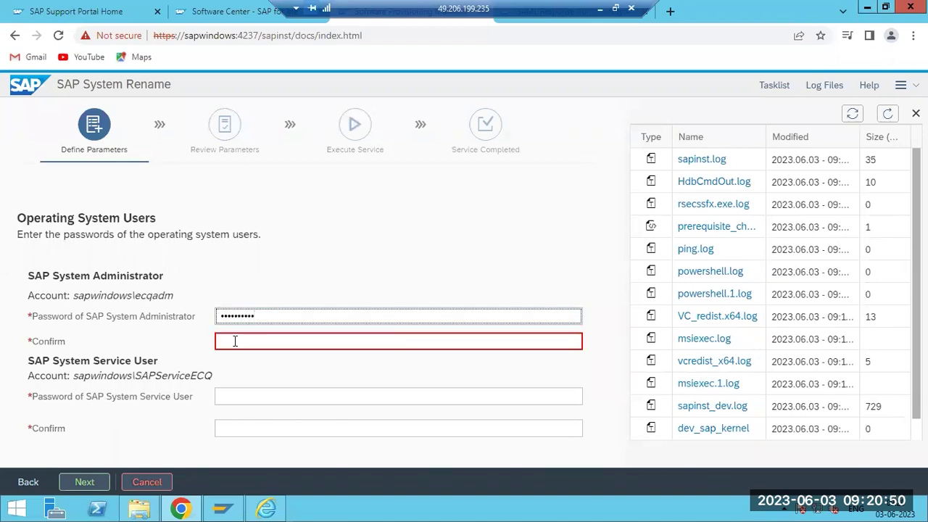
left_click(235, 341)
type("•••••••")
- Enter and confirm the password of the SAP System Service User, and submit the operating system users page
left_click(234, 396)
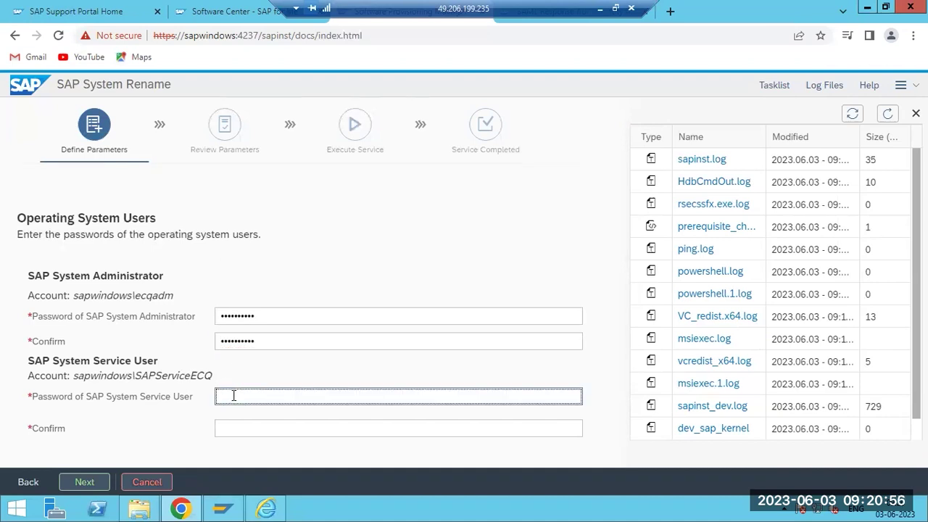
type("•••••••")
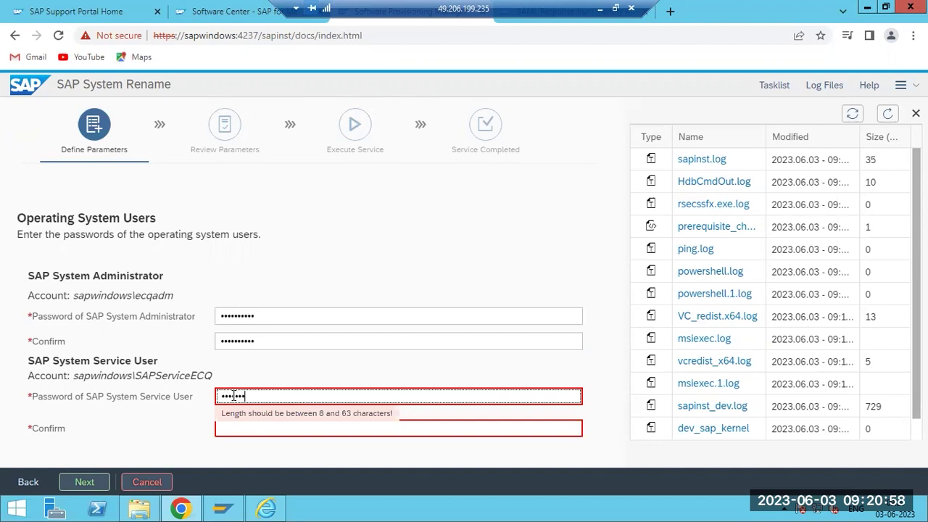
type("•••")
left_click(234, 428)
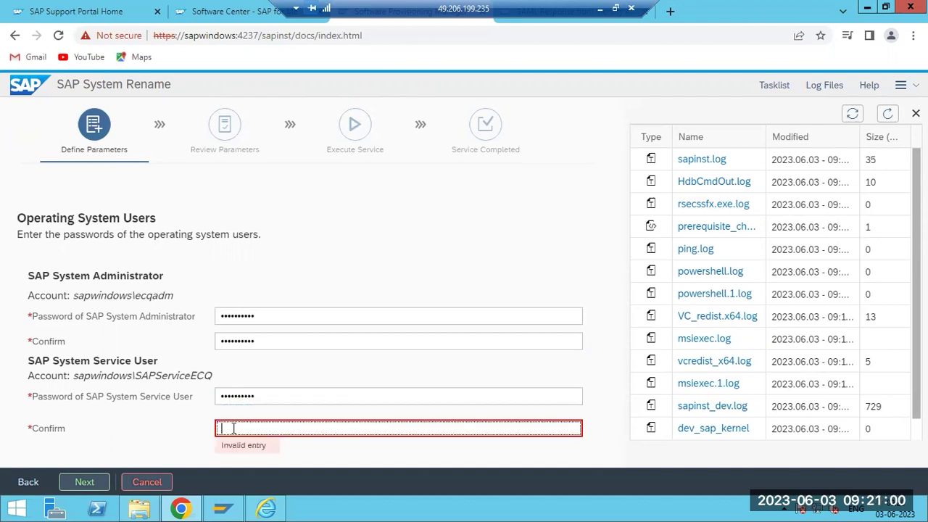
type("•••••••")
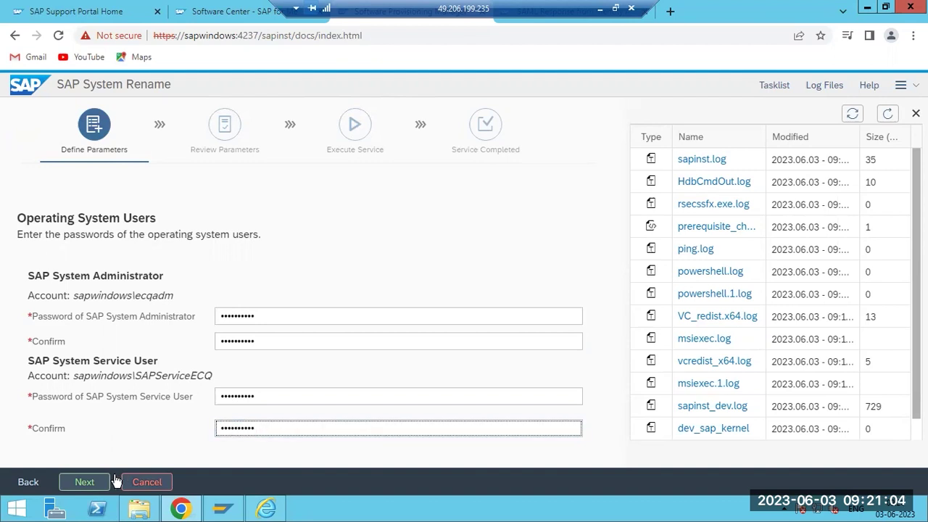
left_click(82, 488)
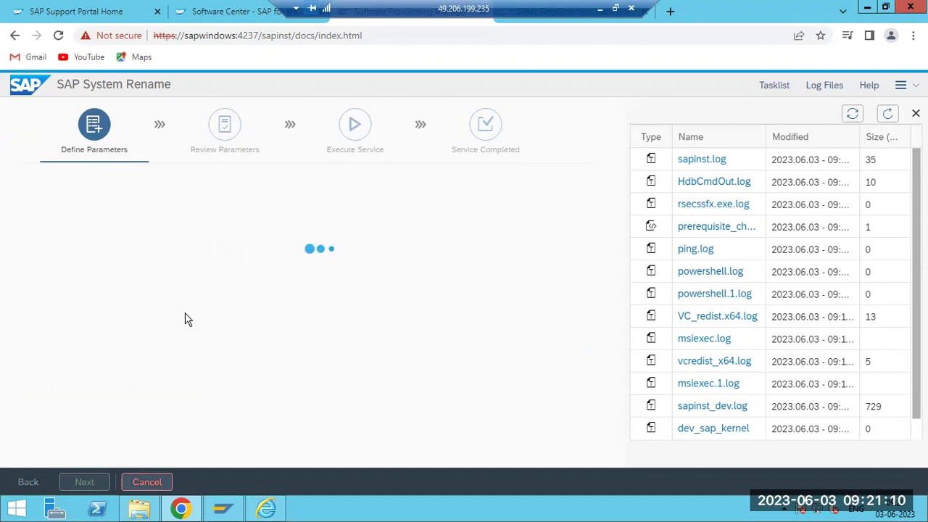
- Switch back to Paint and delete the OS and ECQ lines from the text box
left_click(599, 8)
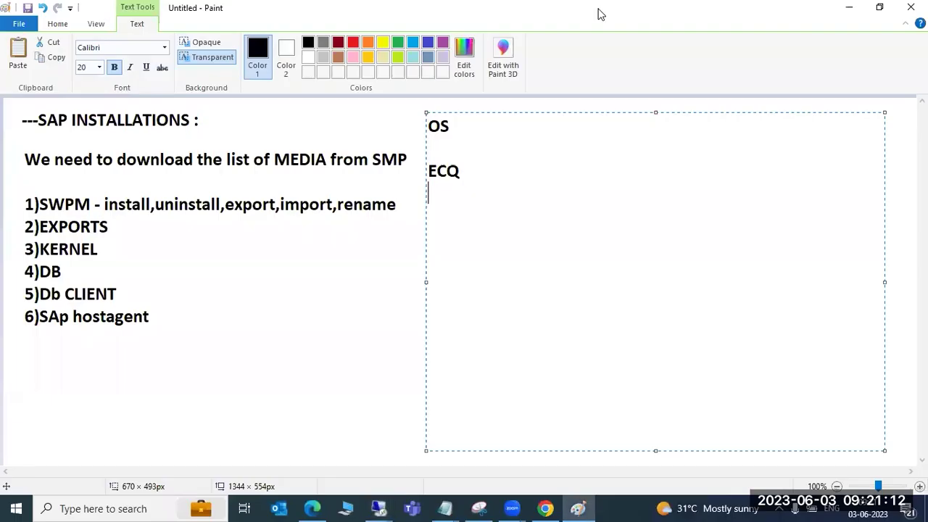
left_click_drag(463, 178, 425, 121)
key("Delete")
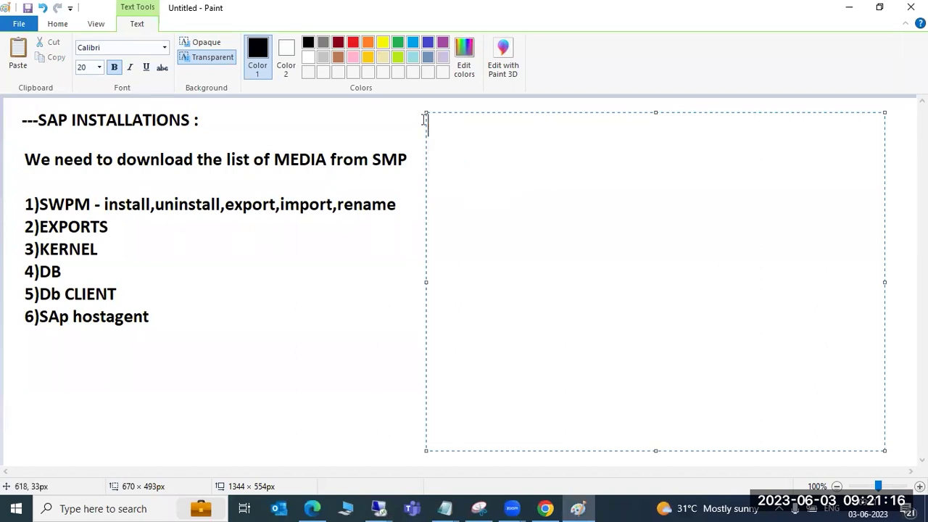
type("PHASE - 2")
key("Return")
key("BackSpace")
key("BackSpace")
key("BackSpace")
key("BackSpace")
key("BackSpace")
key("BackSpace")
key("BackSpace")
key("BackSpace")
key("BackSpace")
key("BackSpace")
type("After")
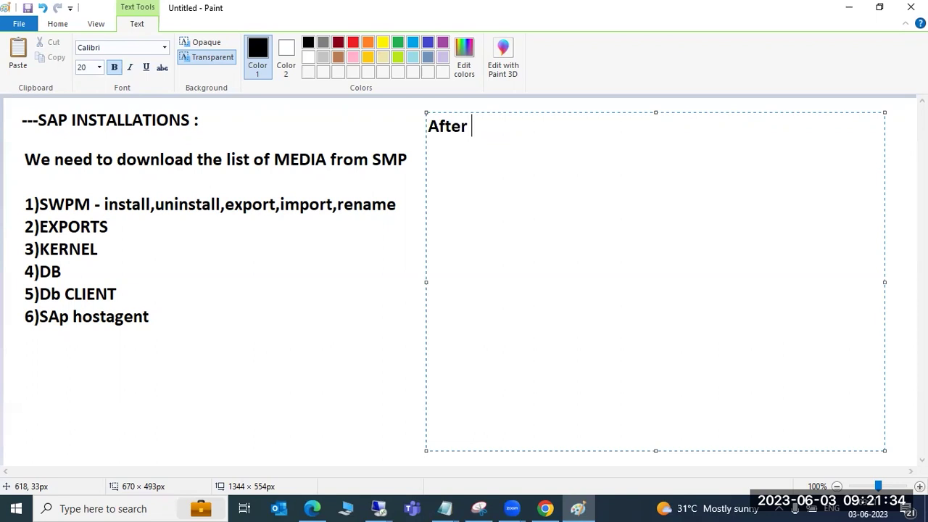
key("ctrl+a")
type("Wh")
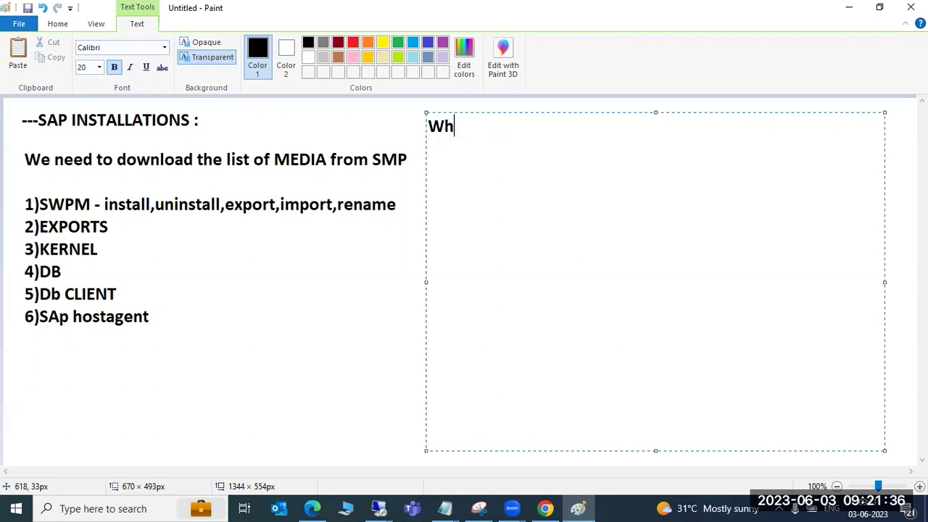
type("y EXPOR")
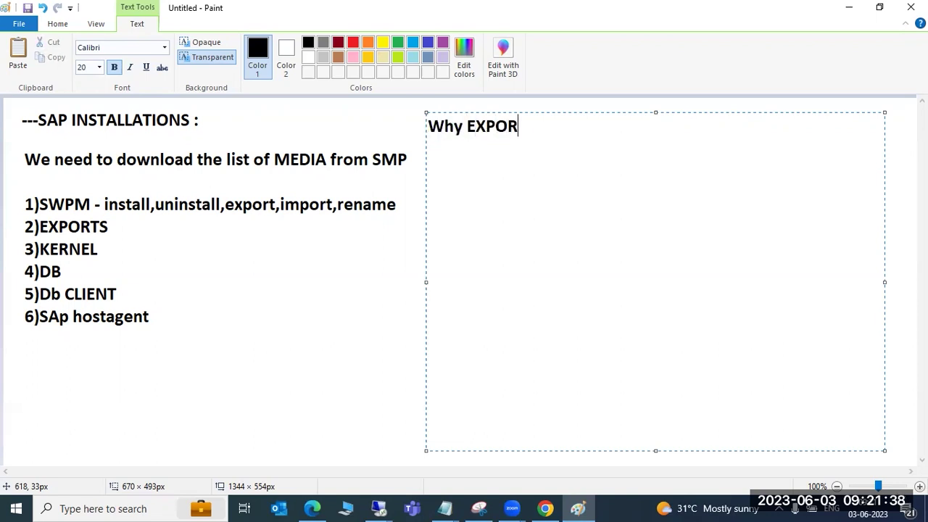
key("BackSpace")
key("BackSpace")
key("BackSpace")
key("BackSpace")
key("BackSpace")
key("BackSpace")
key("BackSpace")
key("BackSpace")
key("BackSpace")
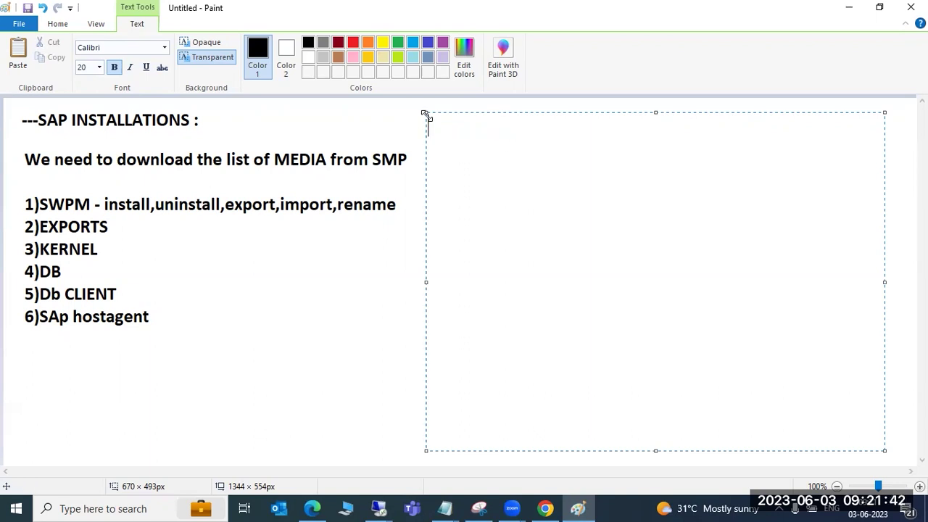
- Return to the remote session, review the secure storage key information and continue with the Individual Key option
left_click(380, 509)
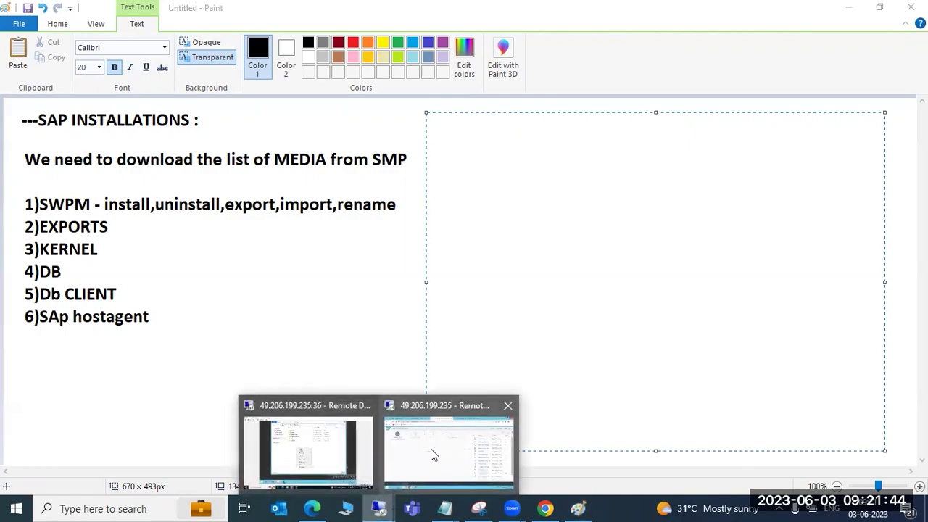
left_click(433, 455)
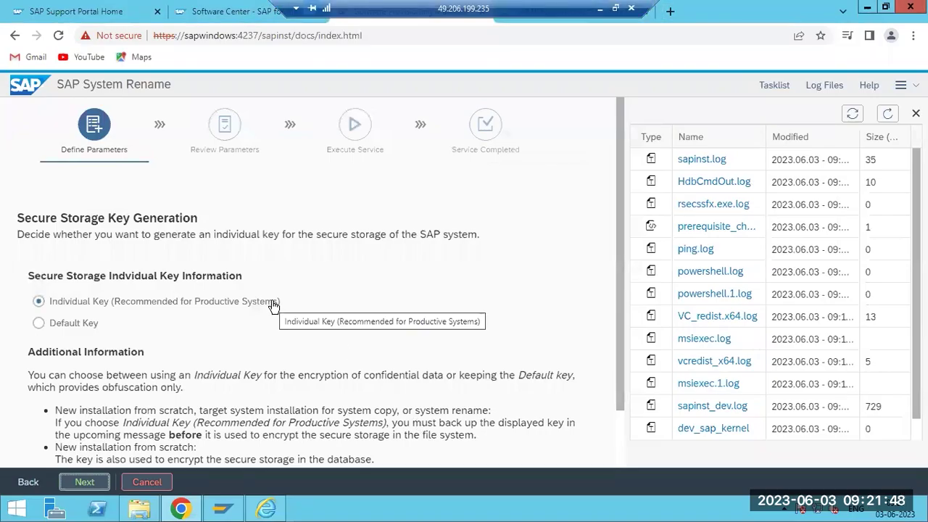
scroll(270, 305, "down", 2)
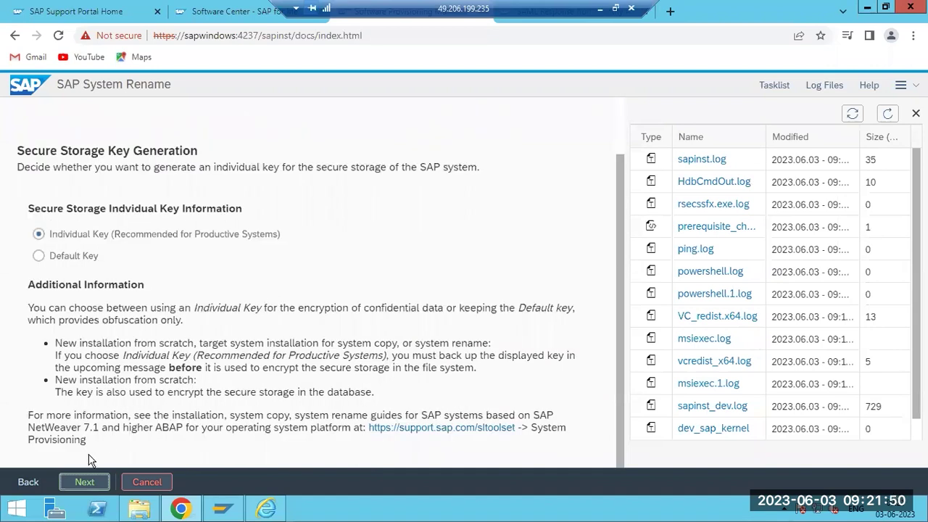
left_click(92, 484)
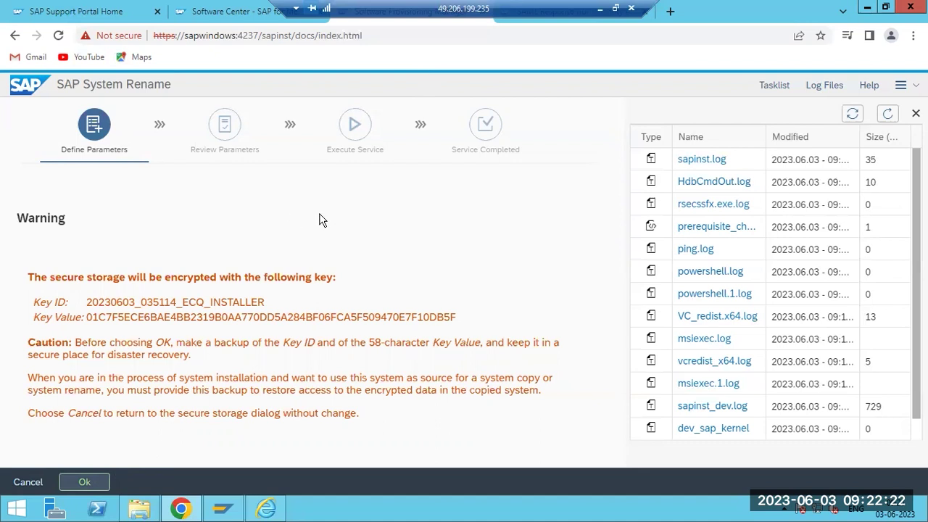
- Switch to Paint and list SID, IN, HOSTNAME, APP and What on separate lines in the text box
left_click(600, 8)
type("SID")
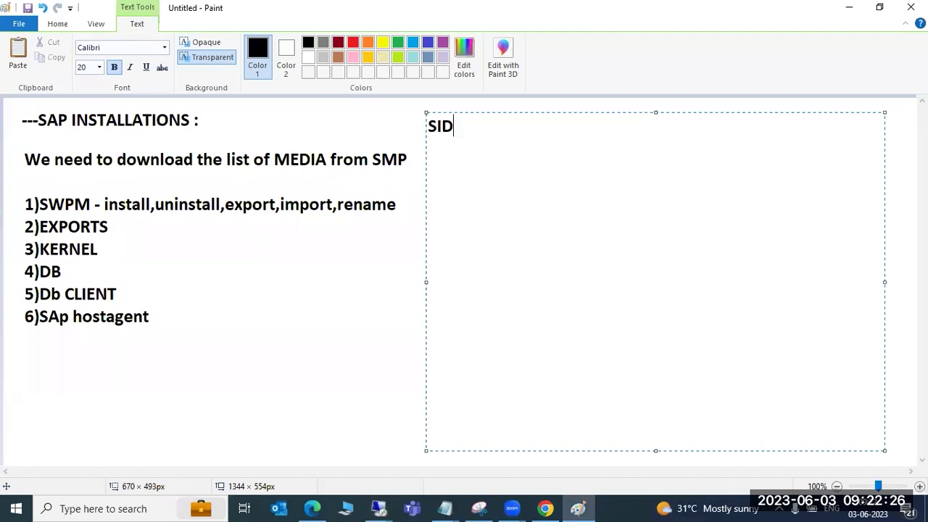
key("Return")
type("IN")
key("Return")
type("HOSTNAME")
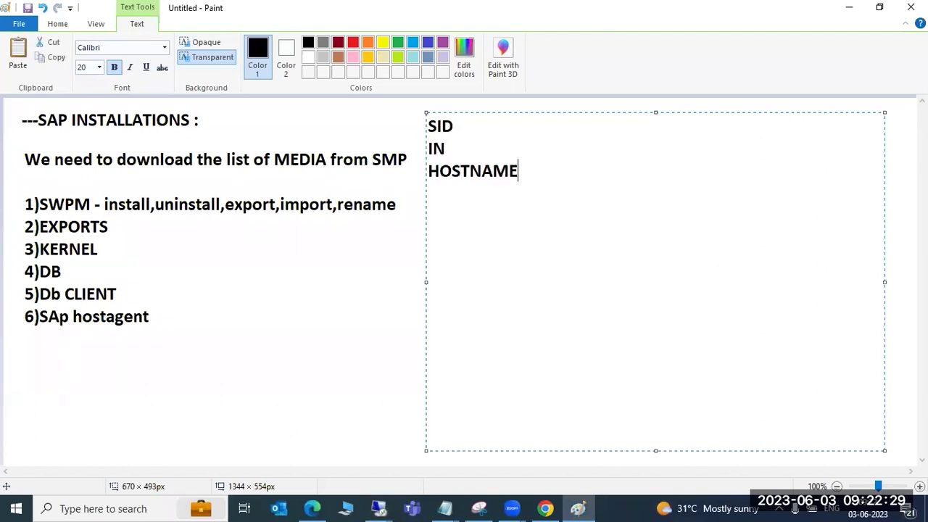
key("Return")
type("APP")
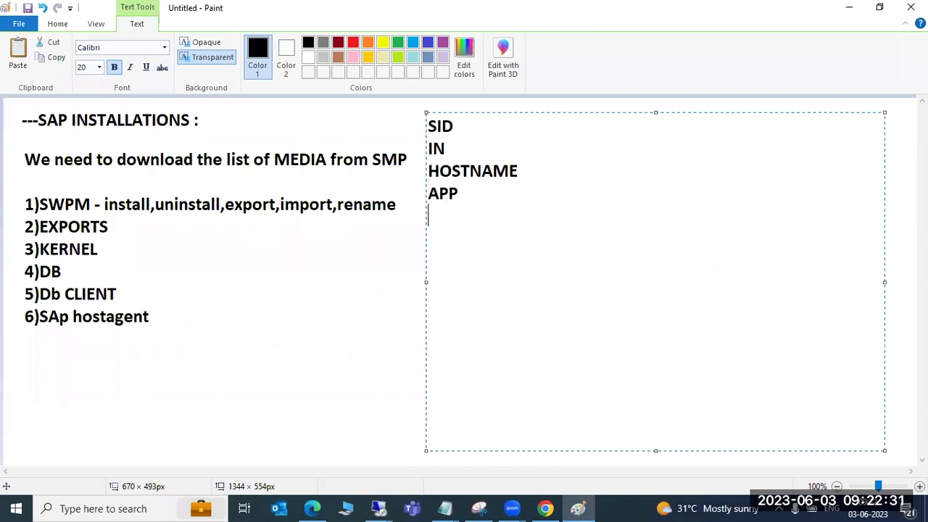
key("Return")
type("What")
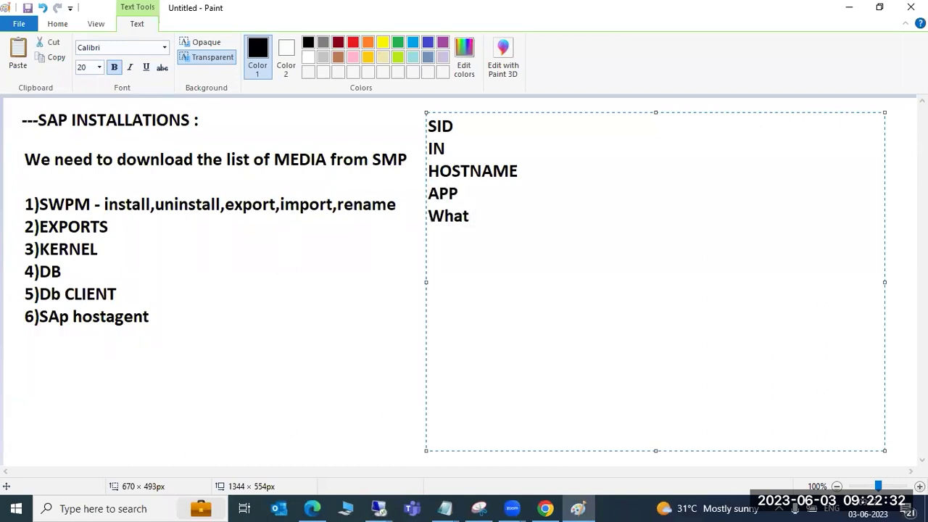
- Erase the whole list starting with SID from the Paint text box
key("BackSpace")
key("BackSpace")
key("BackSpace")
key("BackSpace")
key("BackSpace")
key("BackSpace")
key("BackSpace")
key("BackSpace")
key("BackSpace")
key("BackSpace")
key("BackSpace")
key("BackSpace")
key("BackSpace")
key("BackSpace")
key("BackSpace")
key("BackSpace")
key("BackSpace")
key("BackSpace")
key("BackSpace")
key("BackSpace")
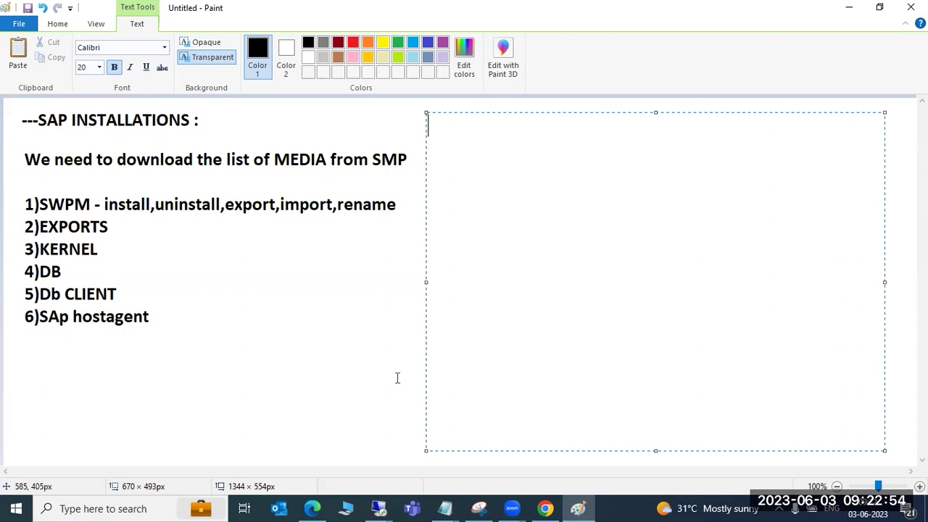
- Return to the remote session, acknowledge the secure storage key warning and continue without setting an FQDN for the SAP system
left_click(380, 508)
left_click(431, 444)
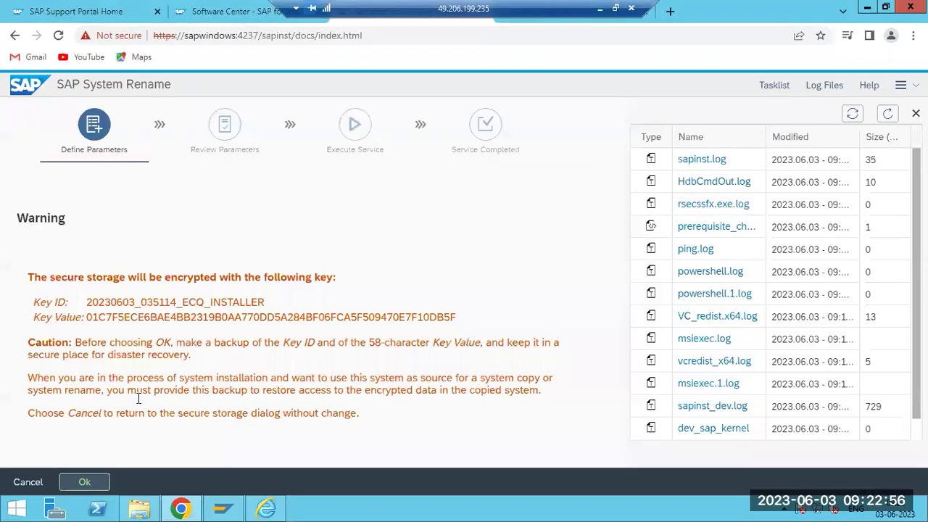
left_click(97, 483)
left_click(96, 483)
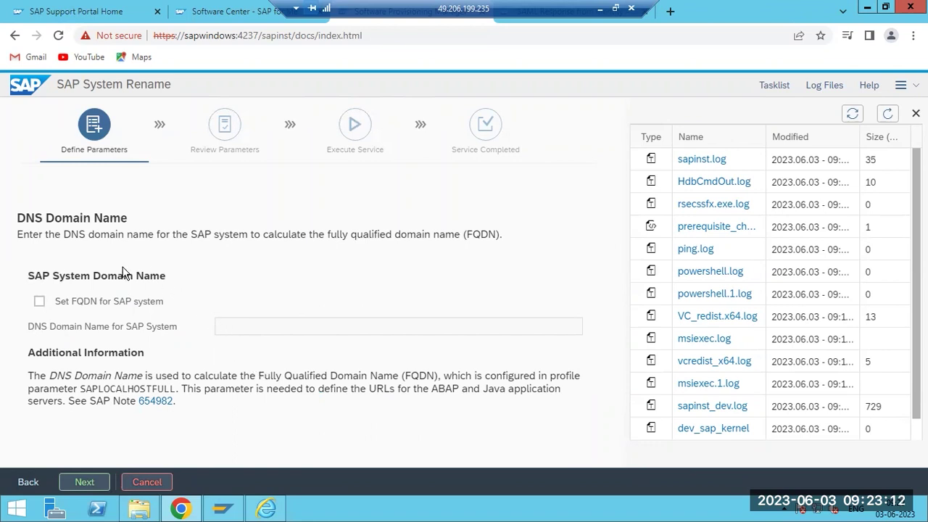
left_click(100, 478)
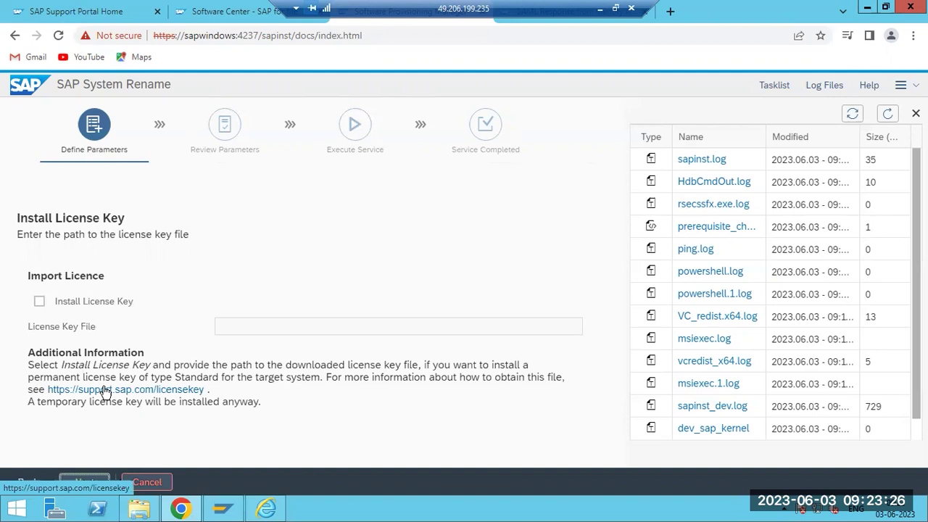
- Highlight the license key path instruction, enable and clear Install License Key, and continue without a license key file
left_click_drag(43, 234, 194, 250)
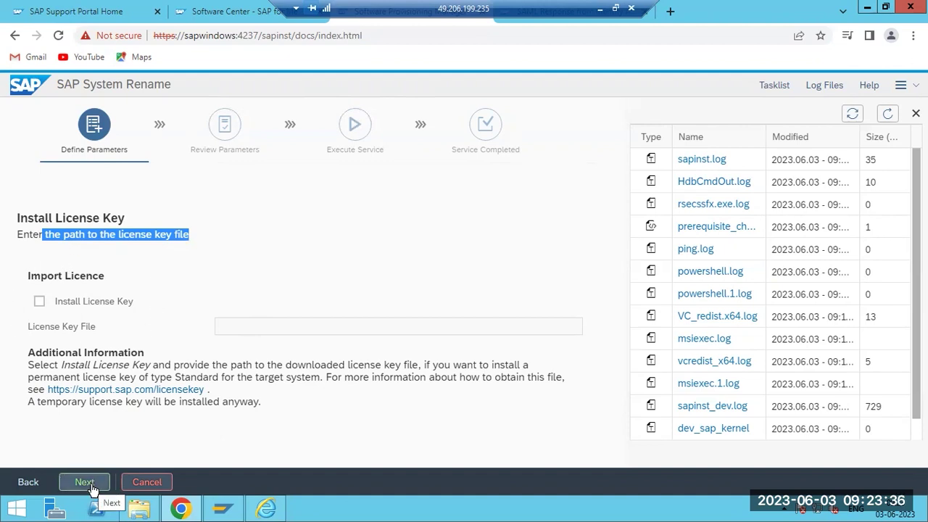
left_click_drag(32, 234, 177, 235)
left_click(105, 308)
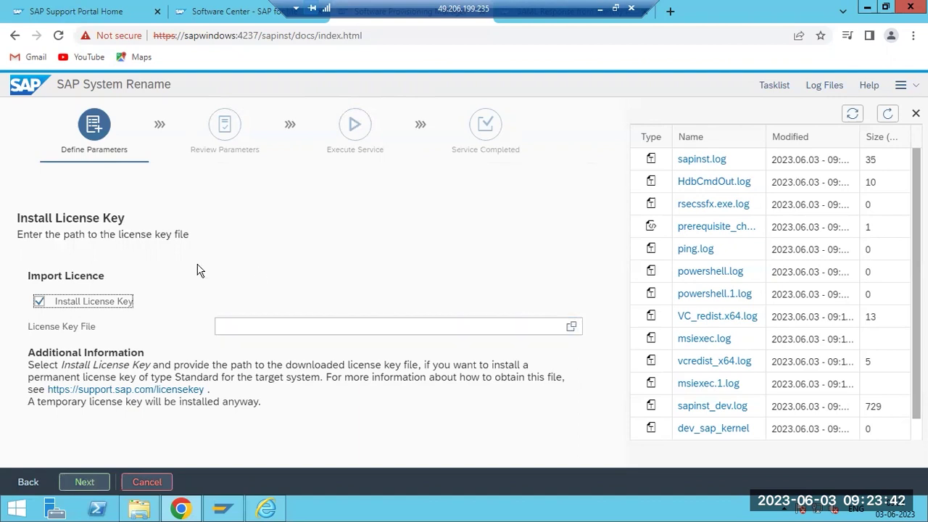
left_click(87, 303)
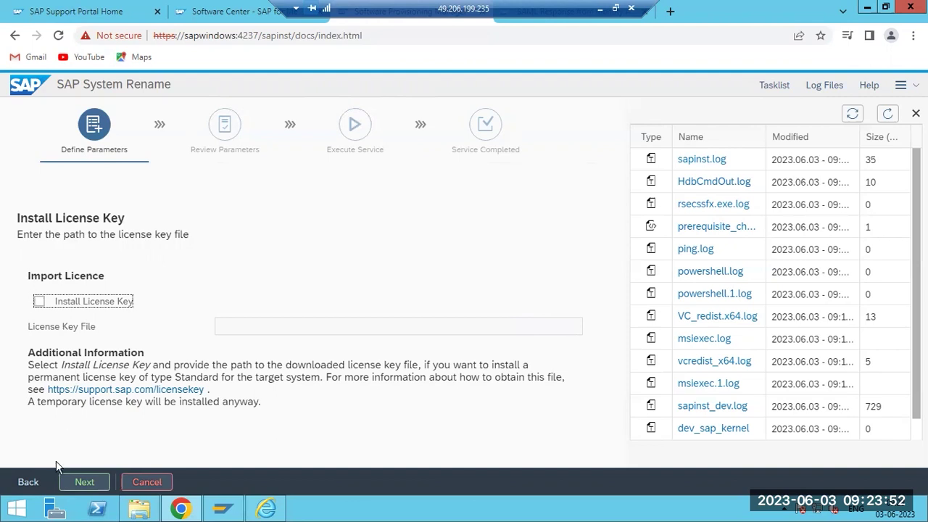
left_click(87, 482)
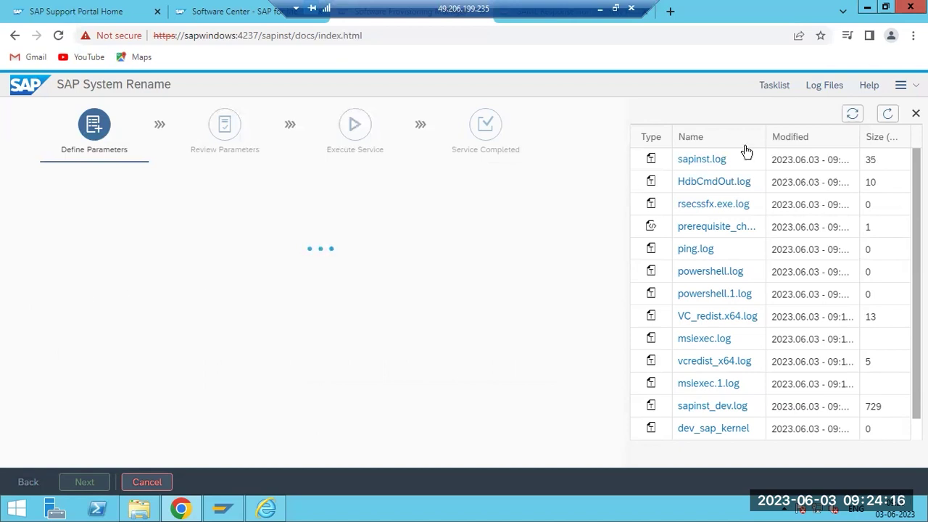
- Refresh the log file list and highlight the SAP System ID and Target SAP System ID values in the parameter summary
left_click(886, 116)
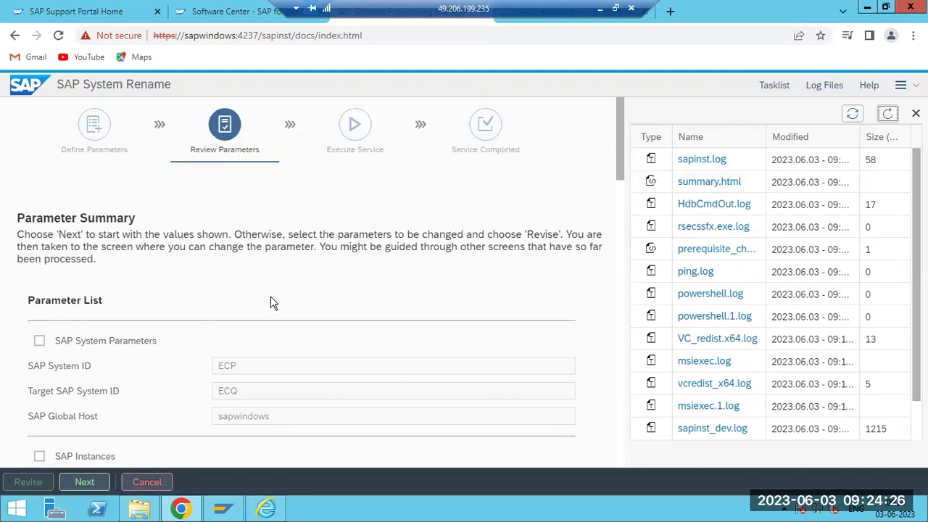
scroll(274, 303, "down", 1)
scroll(274, 303, "down", 1)
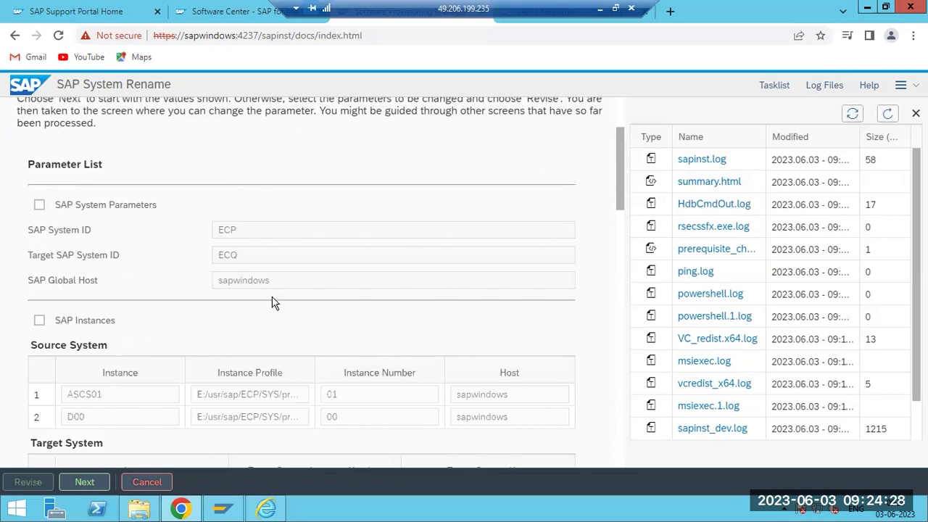
left_click_drag(60, 230, 84, 231)
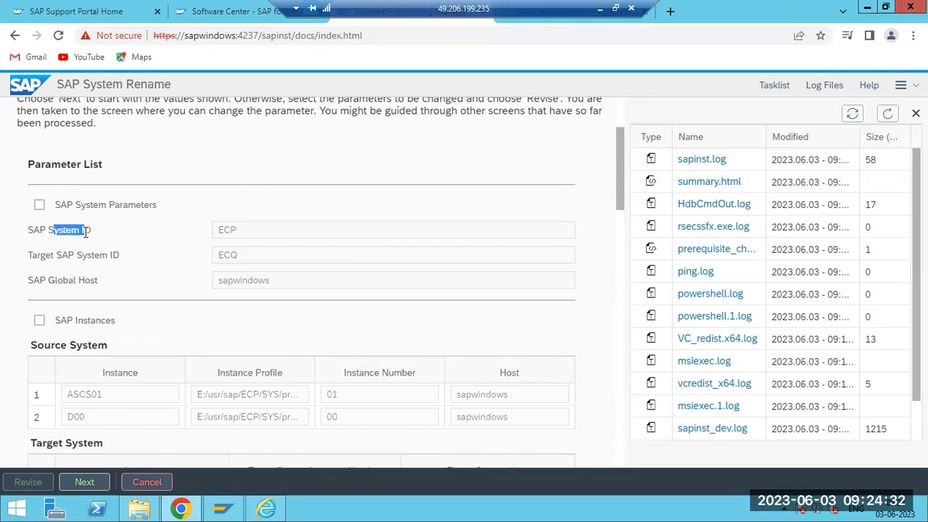
left_click(226, 232)
double_click(226, 232)
double_click(221, 258)
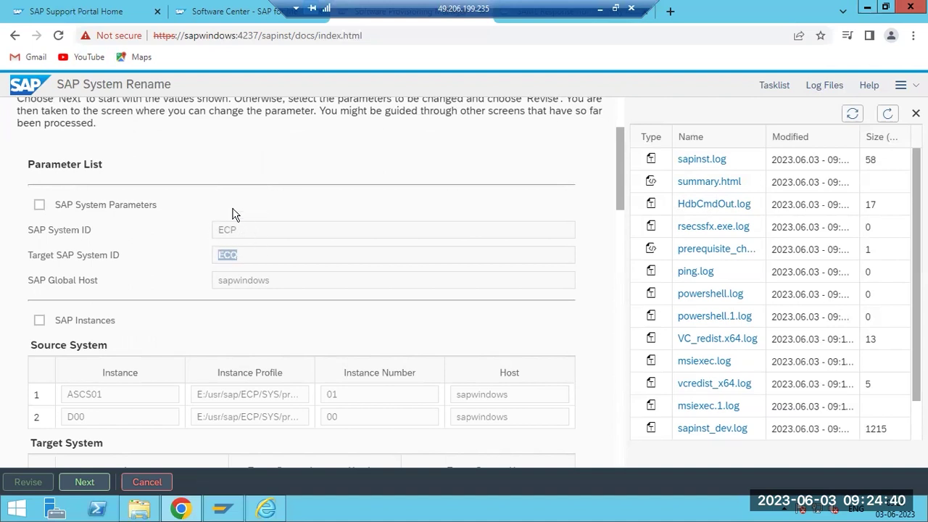
left_click(235, 257)
- Examine the rest of the parameter summary, from the source and target instances through the HANA database settings to the media table
scroll(231, 260, "down", 1)
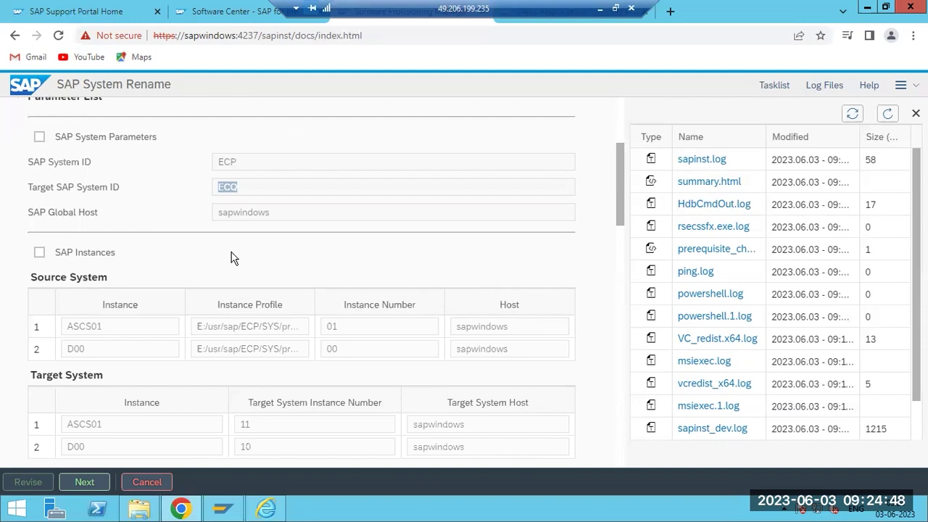
scroll(229, 203, "down", 1)
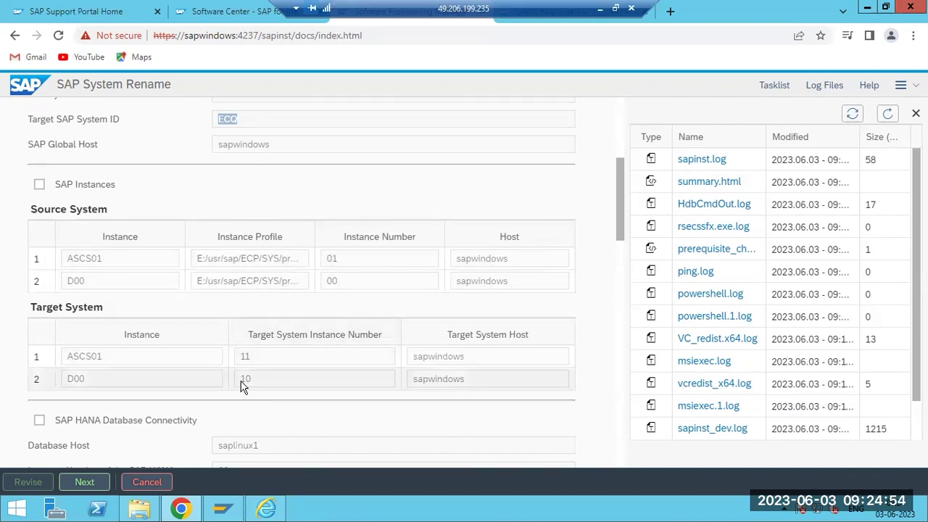
scroll(238, 345, "down", 3)
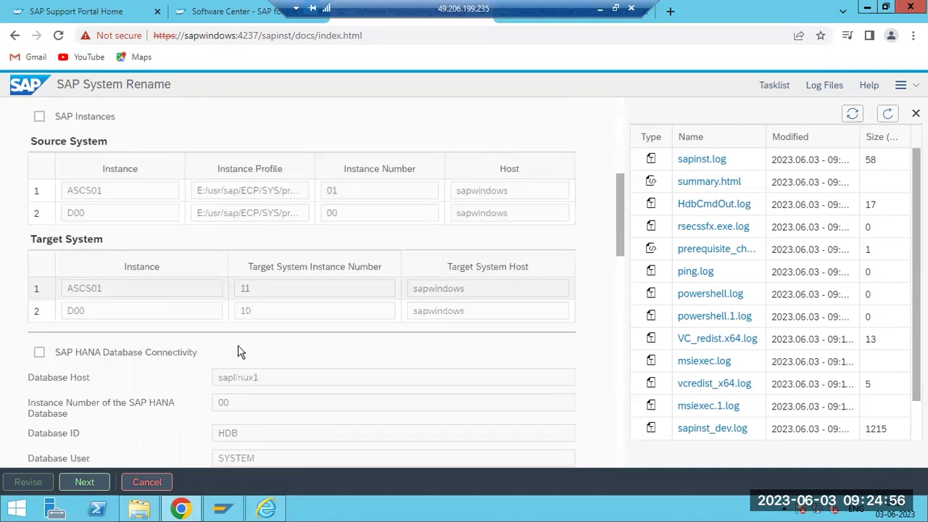
scroll(239, 351, "down", 3)
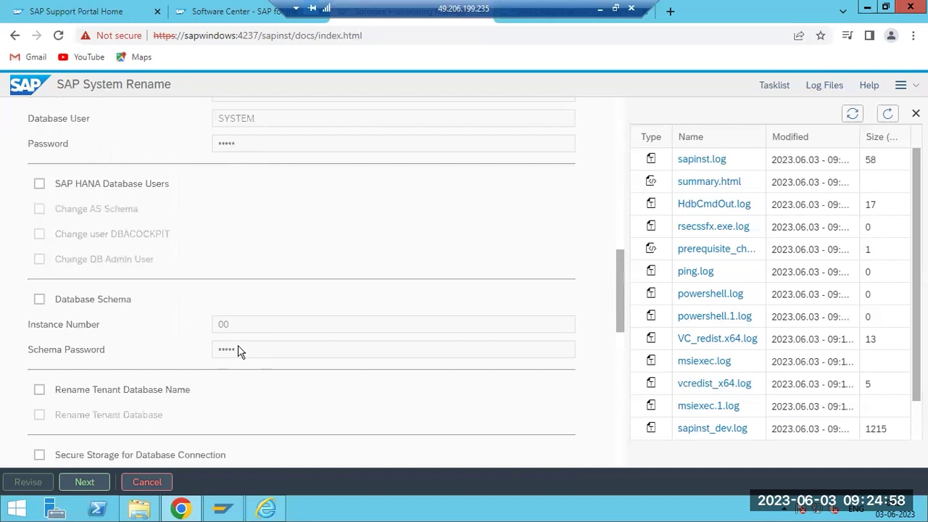
scroll(240, 351, "up", 2)
scroll(224, 298, "down", 6)
scroll(225, 322, "down", 5)
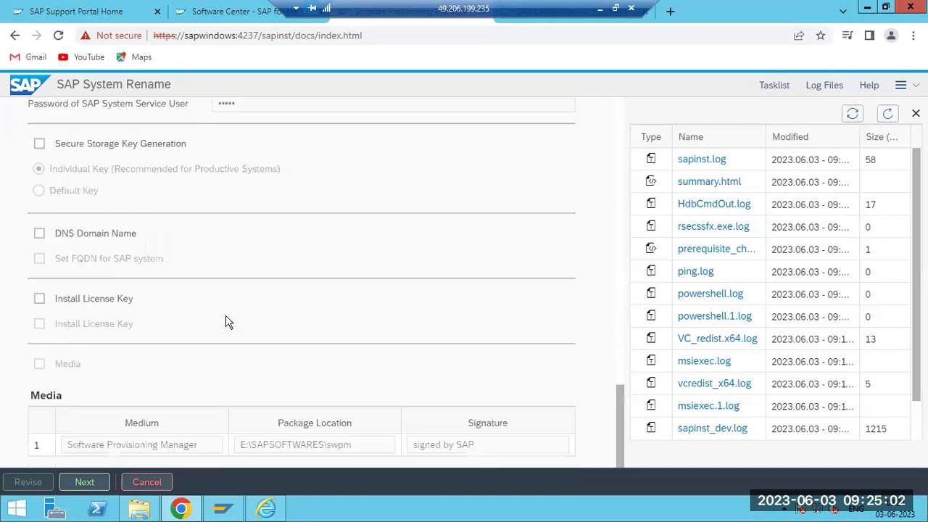
scroll(227, 321, "up", 20)
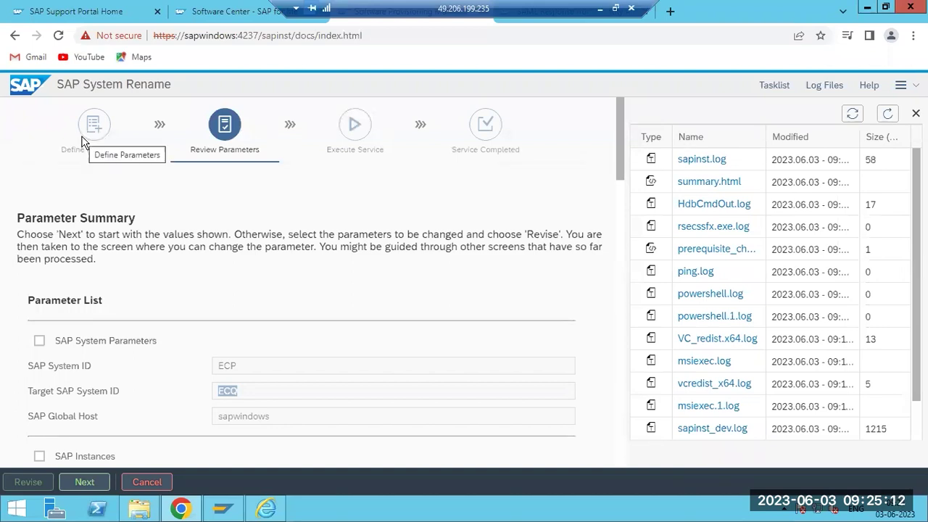
left_click(85, 482)
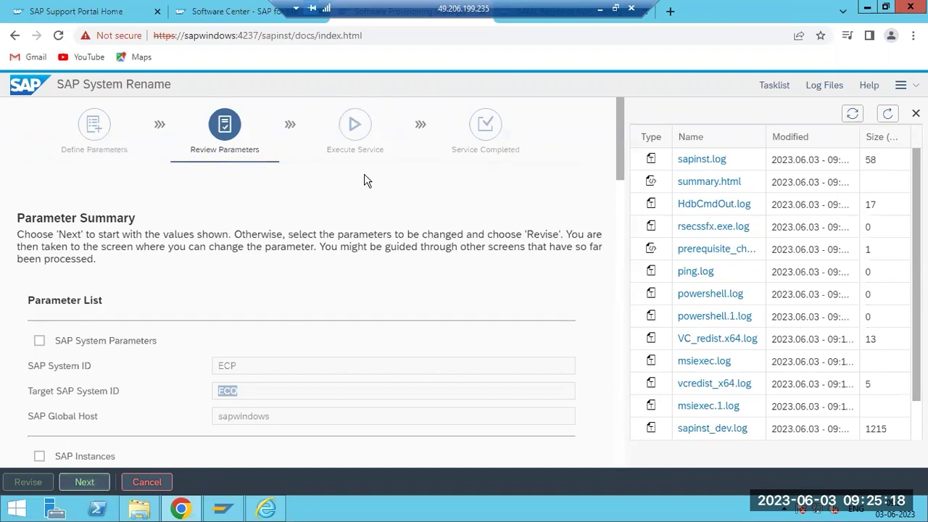
- Show the remote desktop, open the SAP Management Console and expand the ECP system with both of its sapwindows instances
right_click(412, 509)
left_click(461, 459)
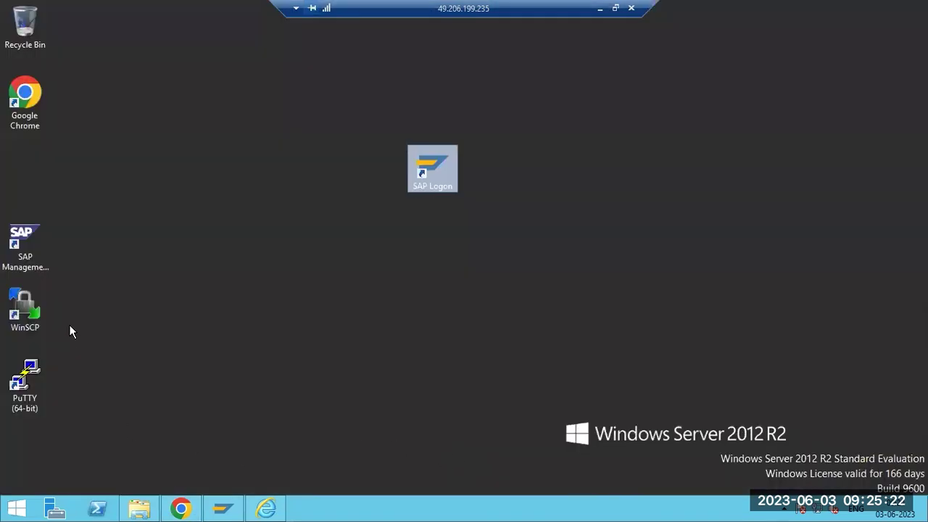
double_click(25, 252)
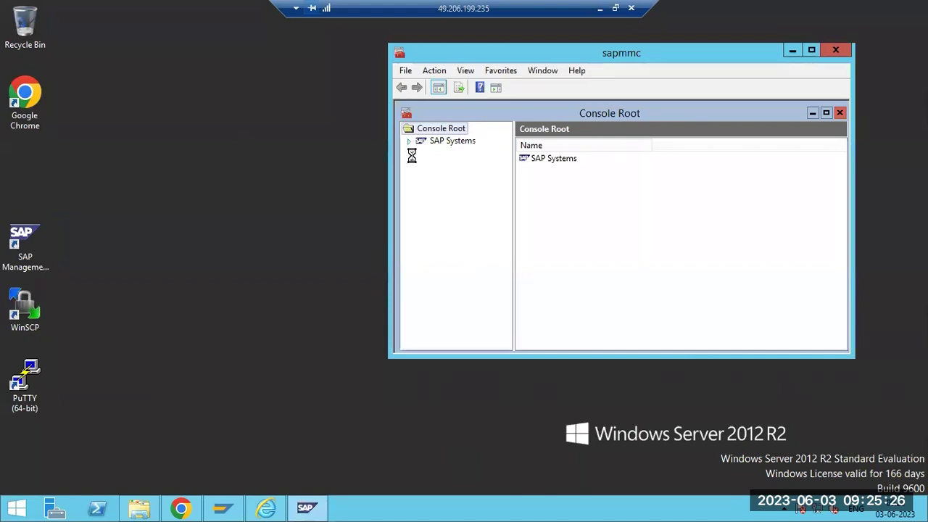
left_click(422, 153)
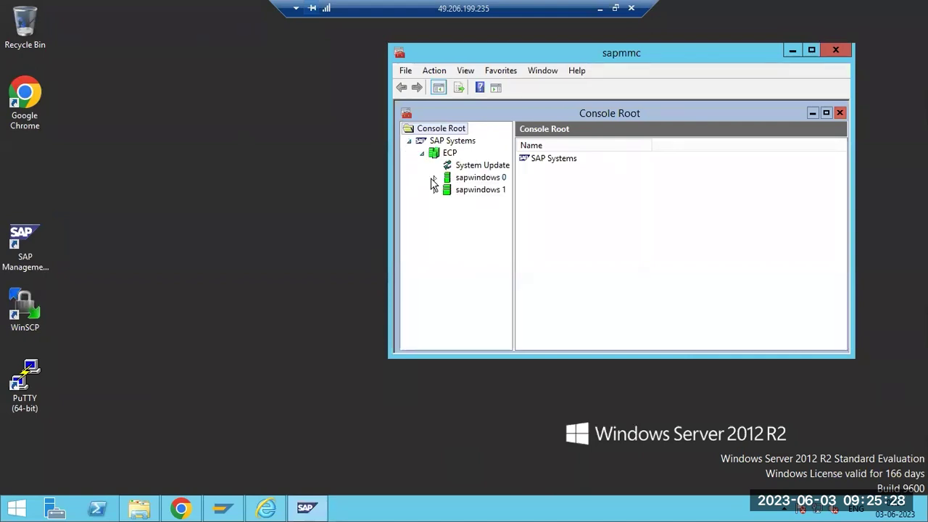
left_click(435, 178)
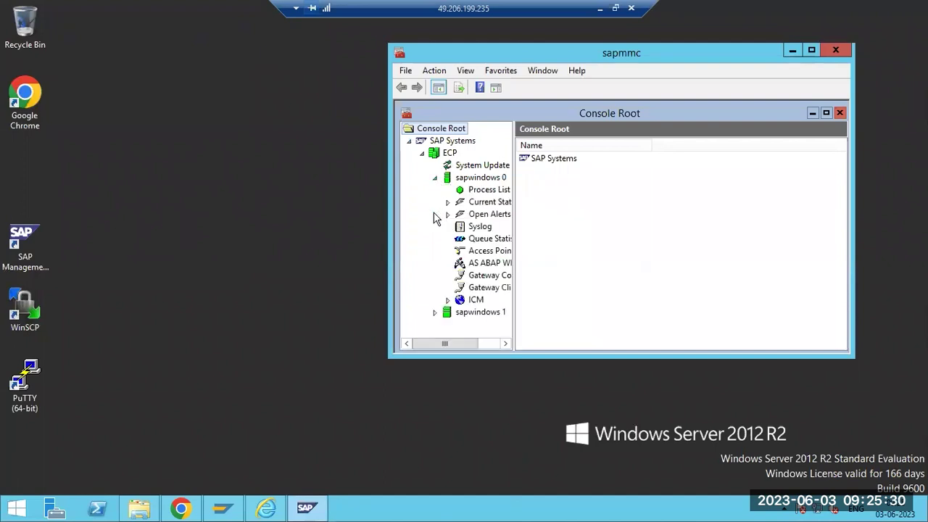
left_click(435, 313)
scroll(462, 210, "up", 2)
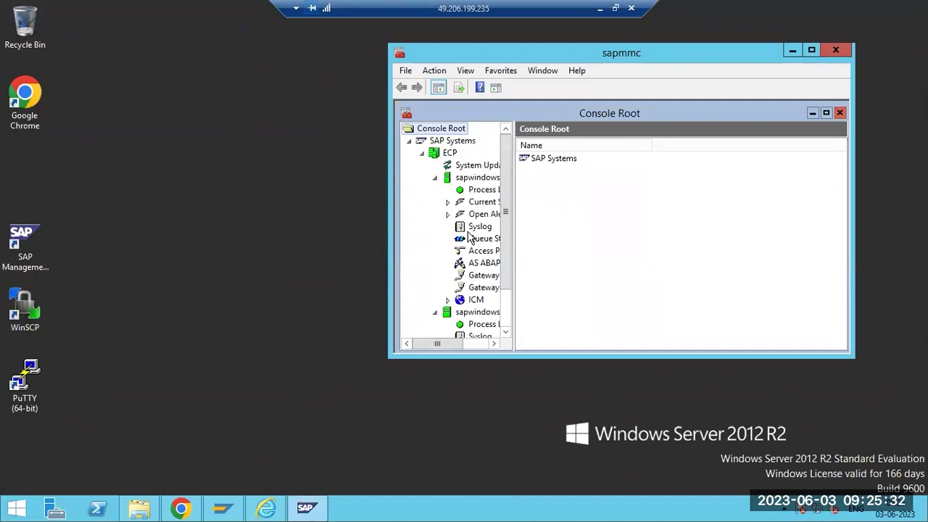
- View the sapwindows 0 process list, the ECP instance overview and the contents of the sapwindows 0 instance
left_click(461, 189)
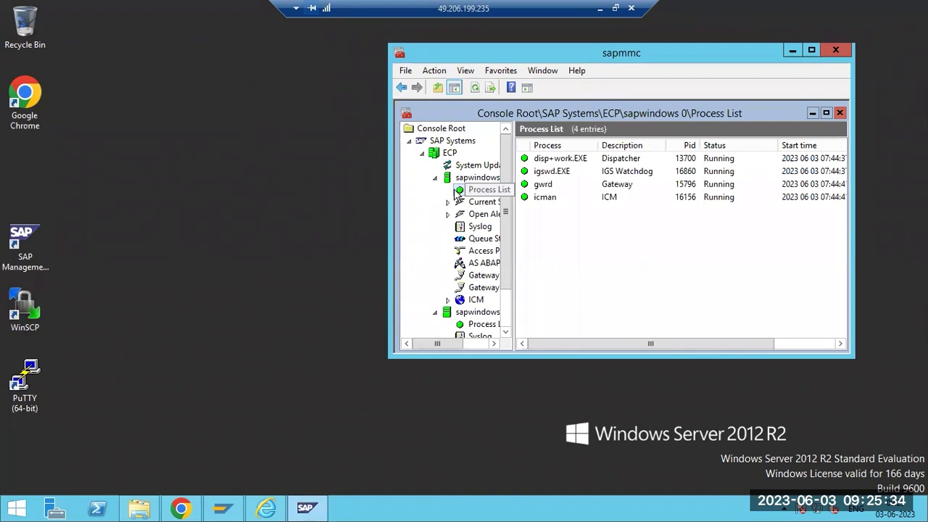
left_click(449, 153)
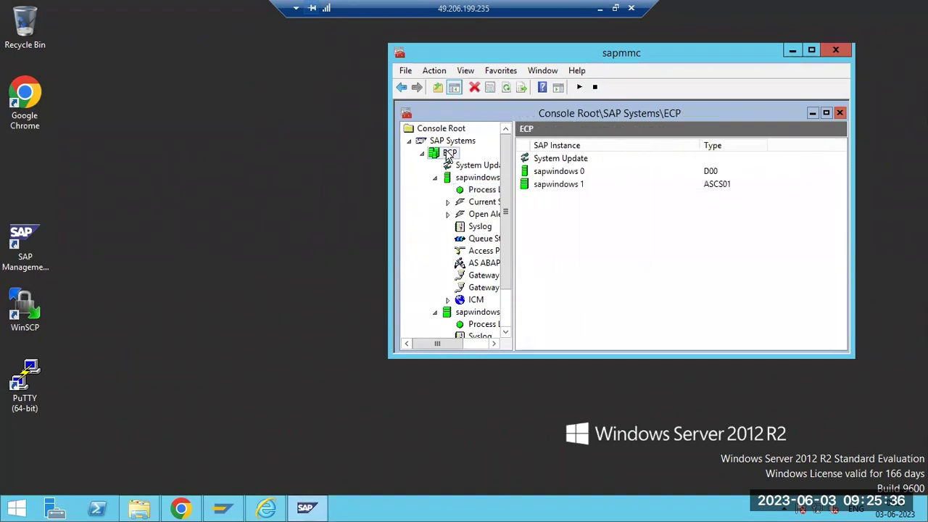
left_click(447, 177)
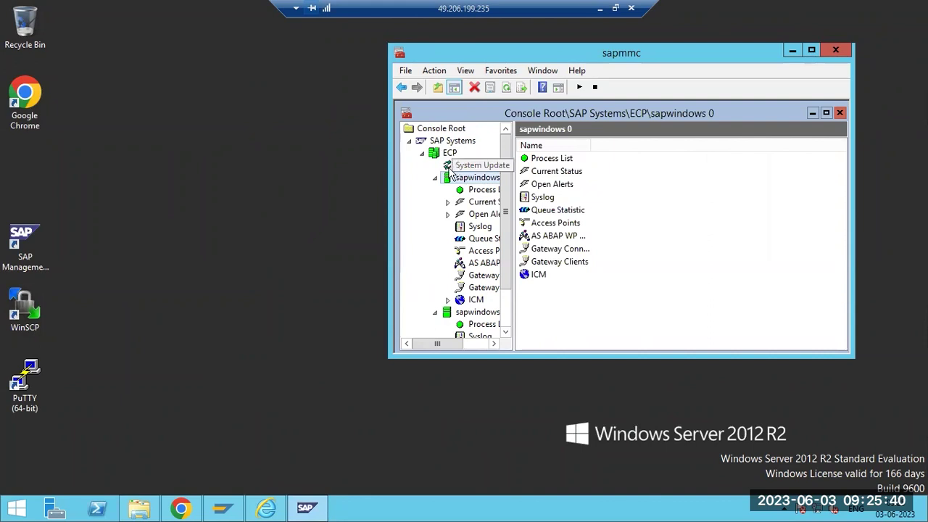
- Switch to SAP Logon, try ECQ as the System ID of the SAP ECC PRODUCTION entry, and discard the edit
left_click(233, 510)
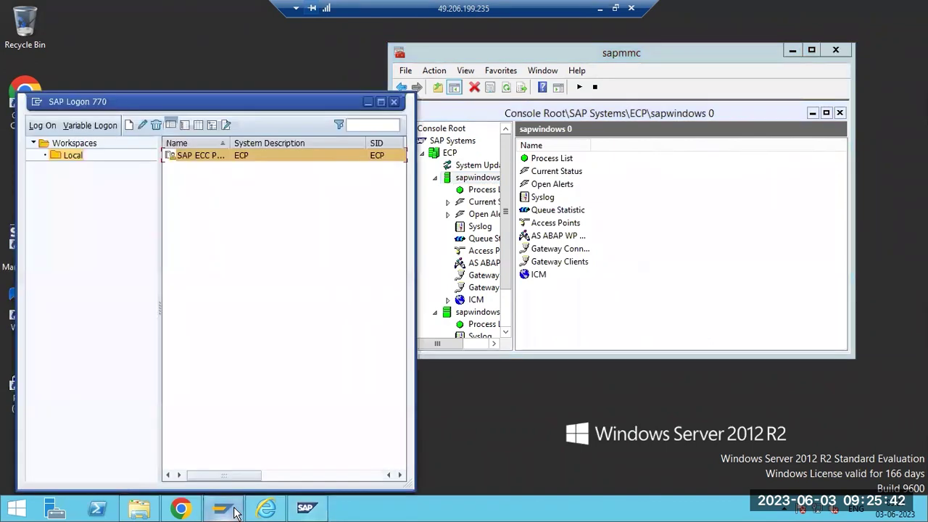
left_click(142, 125)
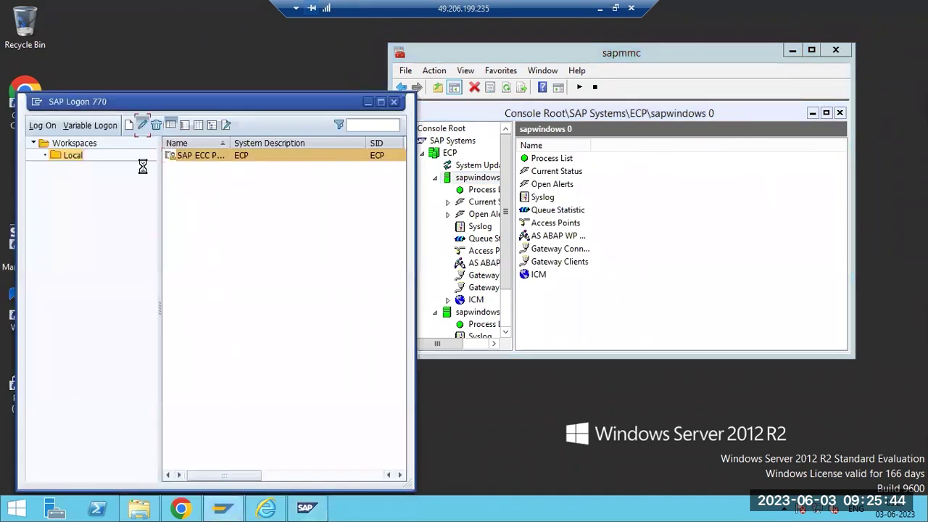
left_click(172, 288)
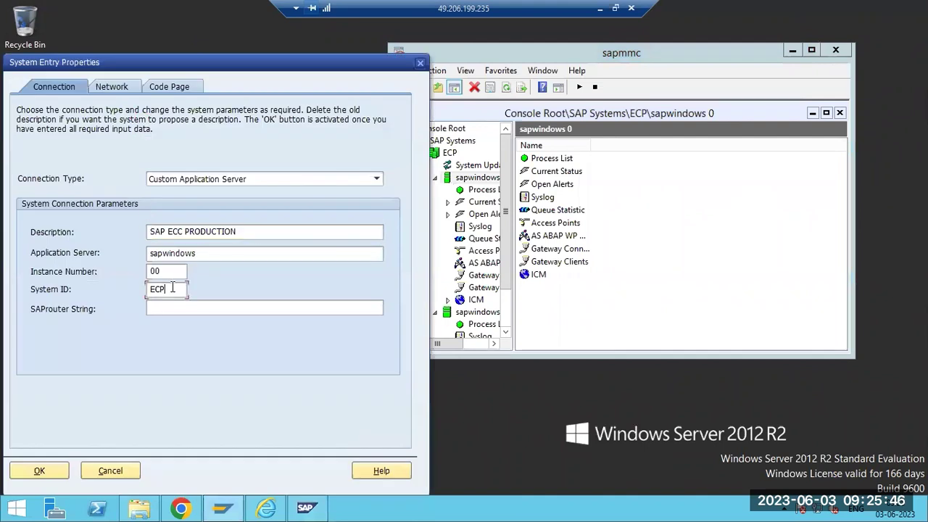
key("BackSpace")
type("Q")
left_click(111, 475)
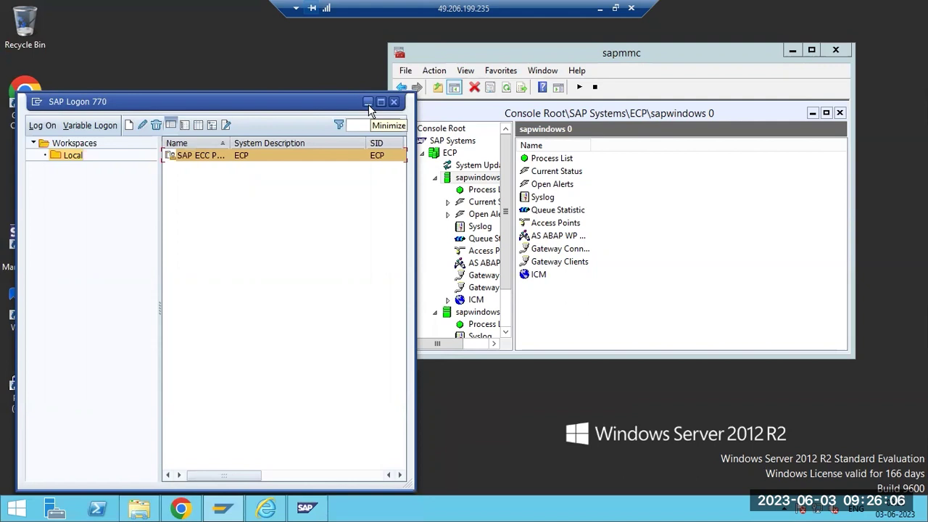
- Minimize SAP Logon and examine the process lists of the sapwindows 0 and sapwindows 1 instances in the management console
left_click(368, 102)
left_click(482, 189)
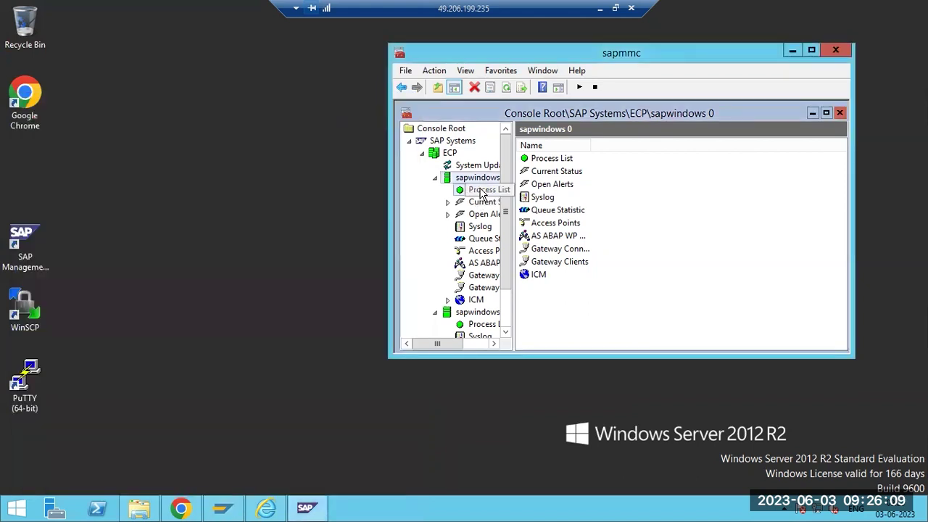
left_click(476, 325)
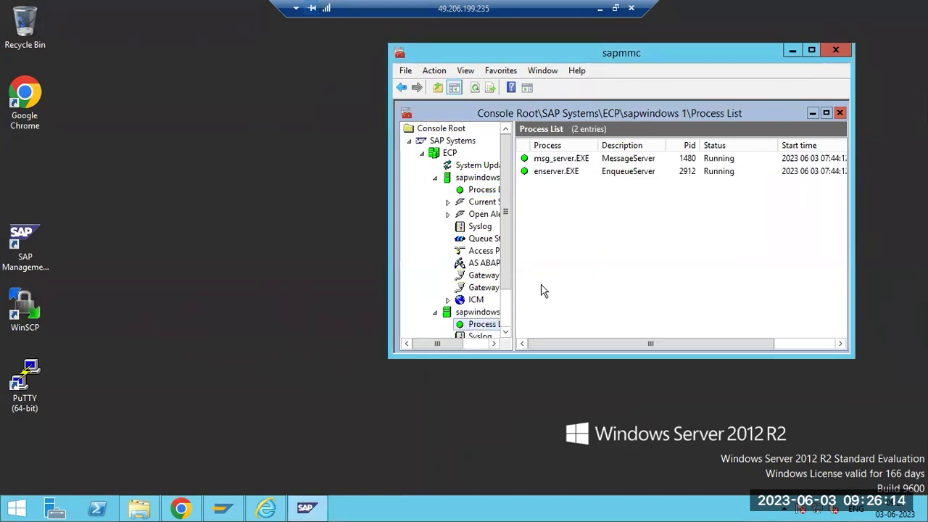
- Return to the rename page in Chrome, highlight the Target SAP System ID, and check the ECP entry in SAP Logon
left_click(181, 509)
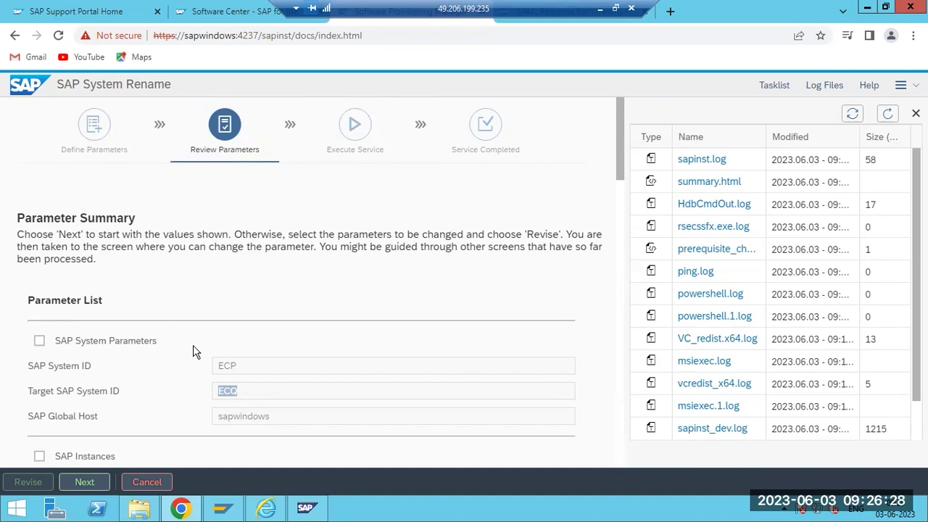
left_click(243, 396)
left_click_drag(242, 396, 214, 396)
left_click(223, 507)
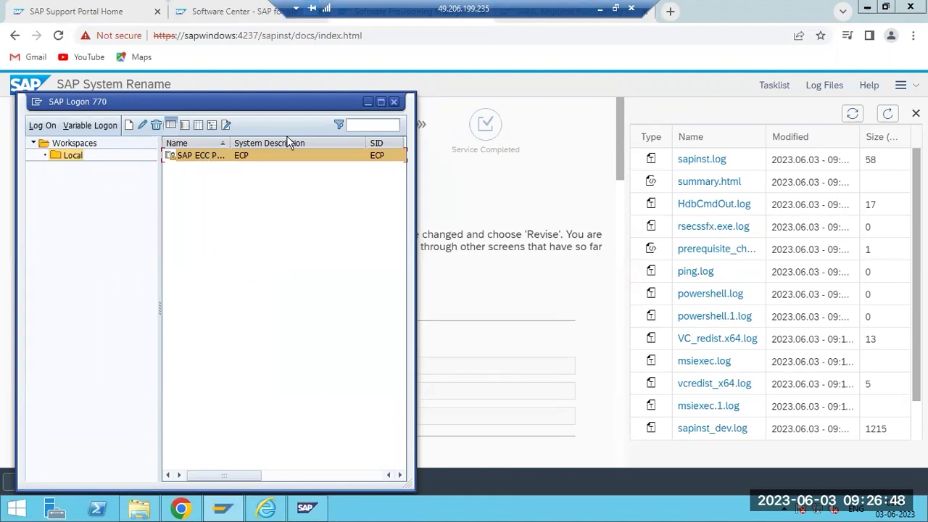
left_click(367, 102)
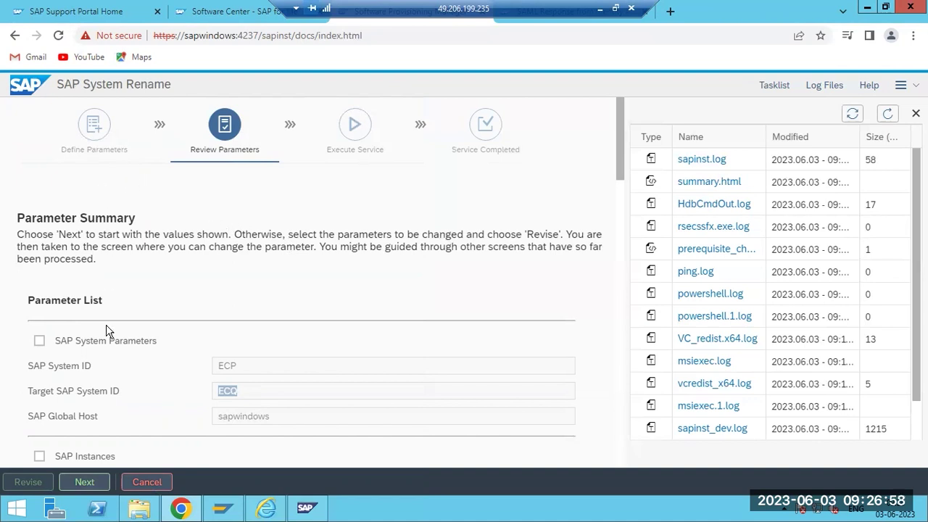
- Recheck the whole parameter summary, comparing source and target instances before going down to the license key and media sections
scroll(108, 326, "down", 2)
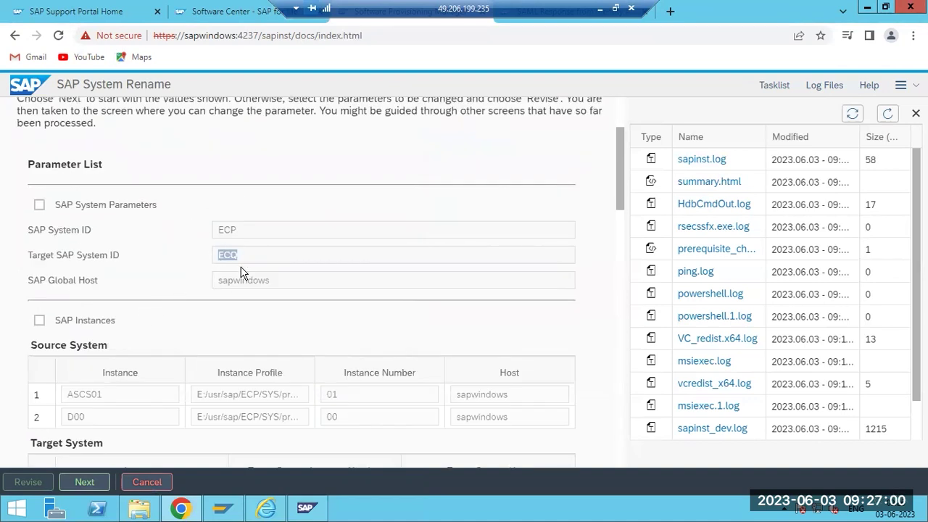
scroll(243, 300, "down", 4)
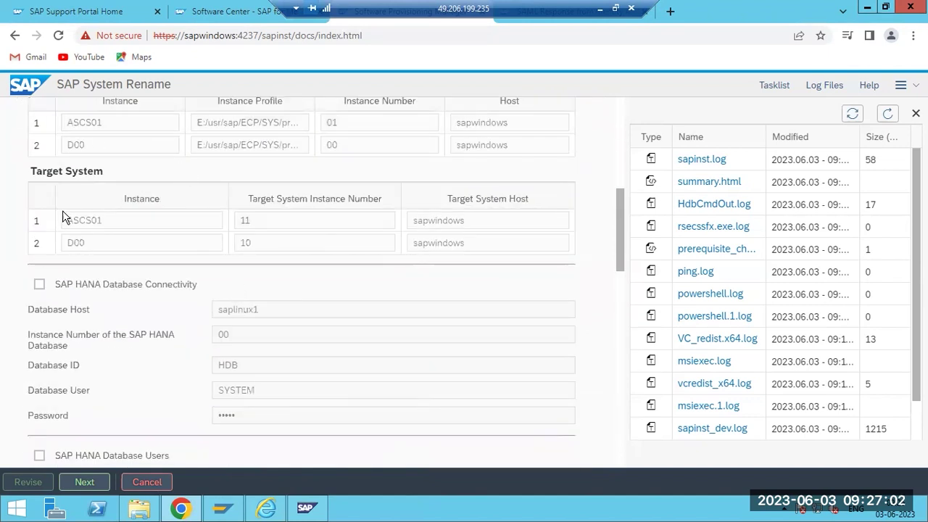
scroll(200, 263, "up", 3)
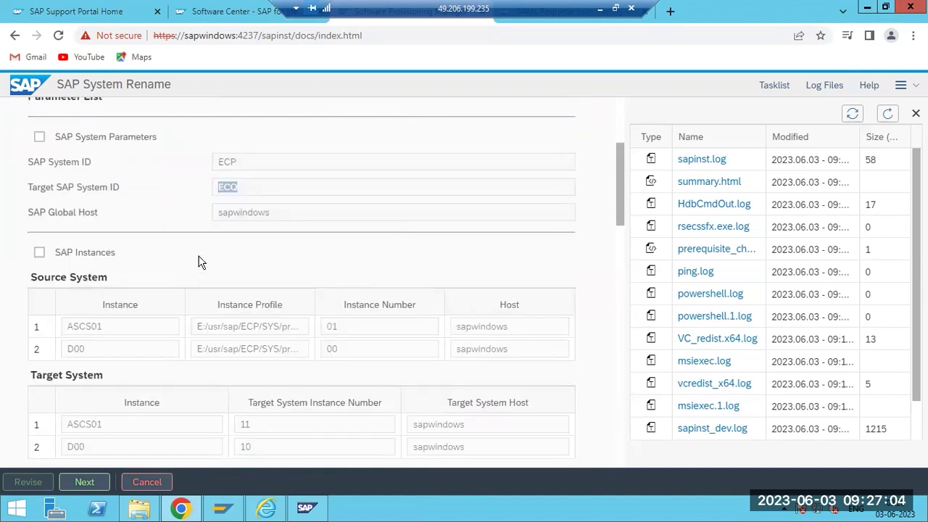
scroll(200, 263, "down", 15)
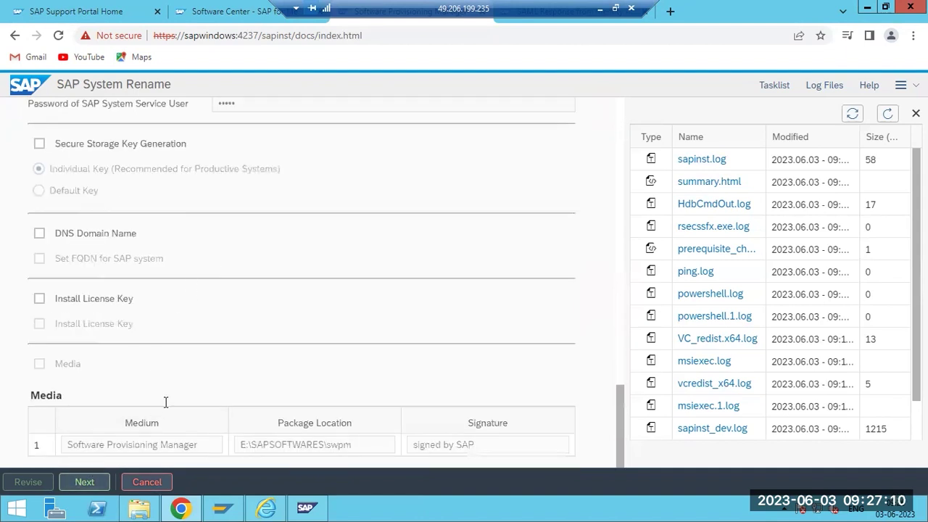
scroll(178, 395, "up", 8)
scroll(182, 384, "up", 10)
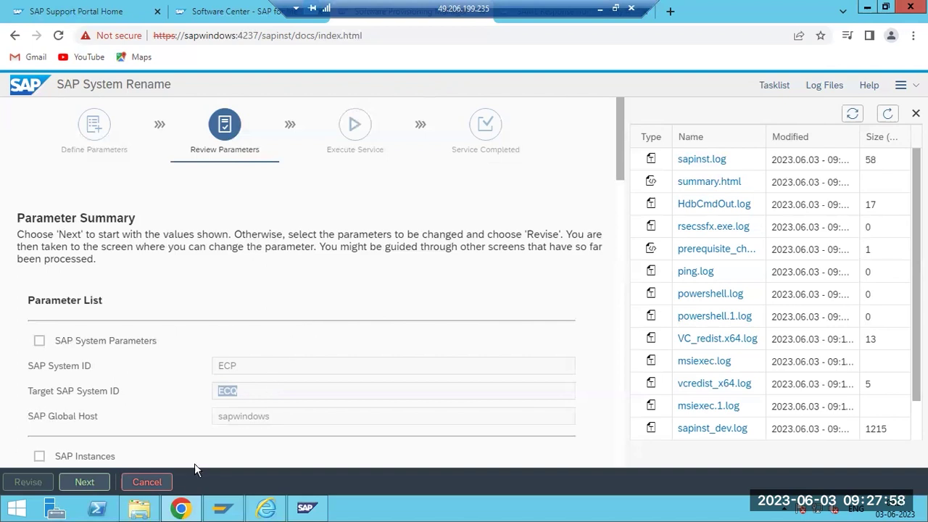
- Switch to SAP Logon, connect to the ECP system and open the properties of its logon entry
left_click(218, 510)
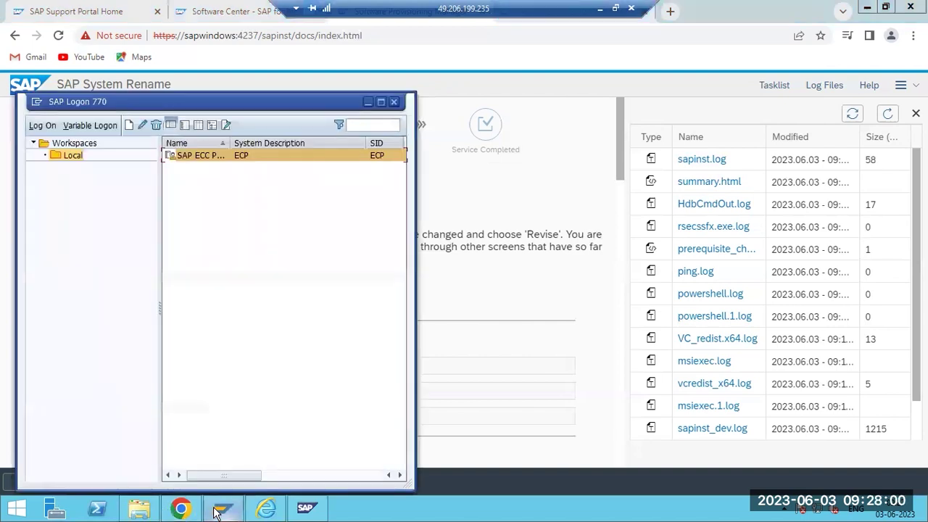
double_click(242, 156)
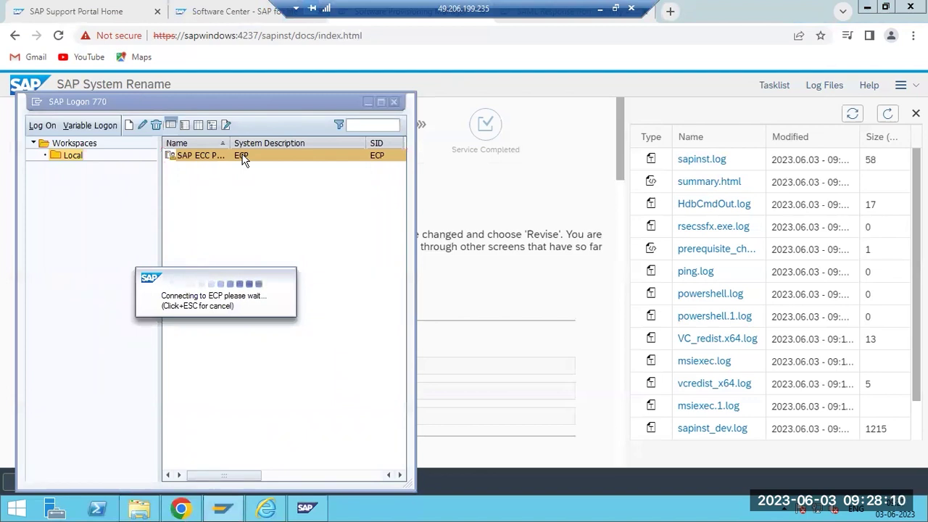
left_click(140, 126)
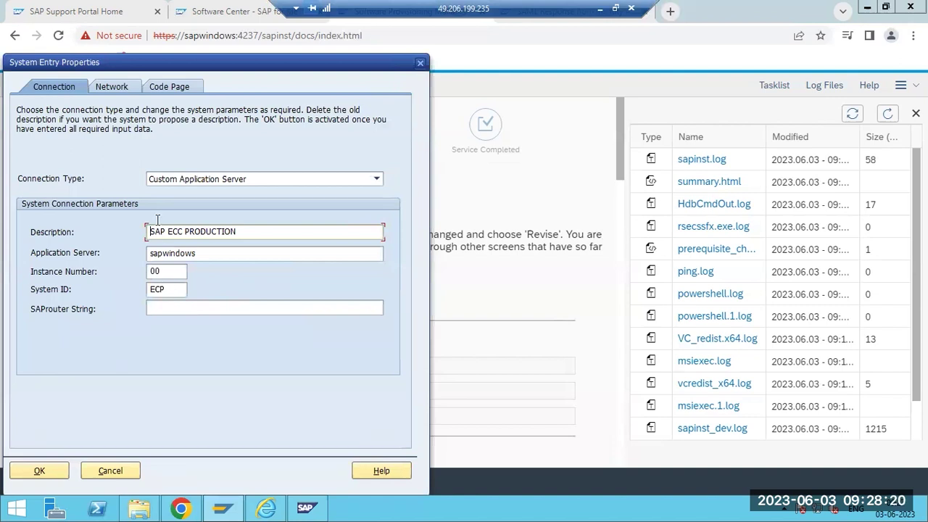
- Minimize the remote session and draw a rounded rectangle about 185 × 111 px beside the media list in Paint, labelled ECP
left_click(599, 8)
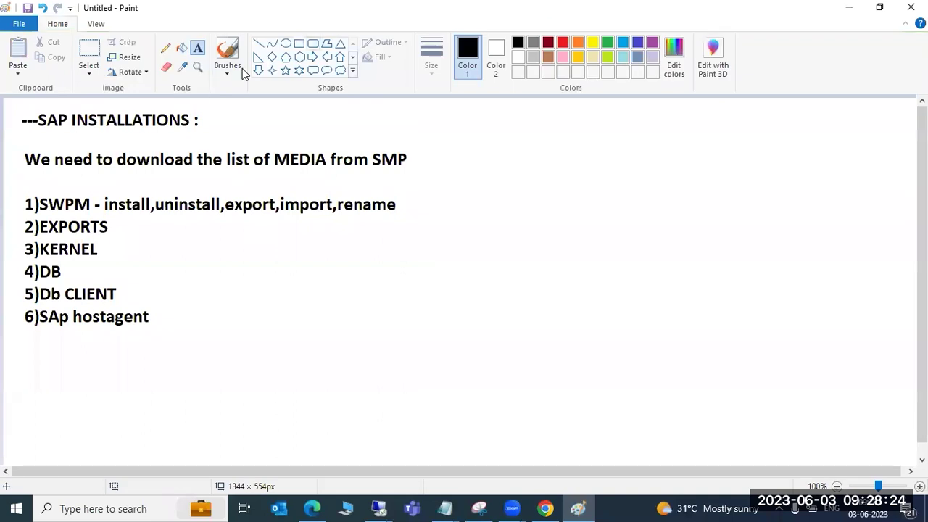
left_click(312, 44)
left_click_drag(585, 232, 711, 305)
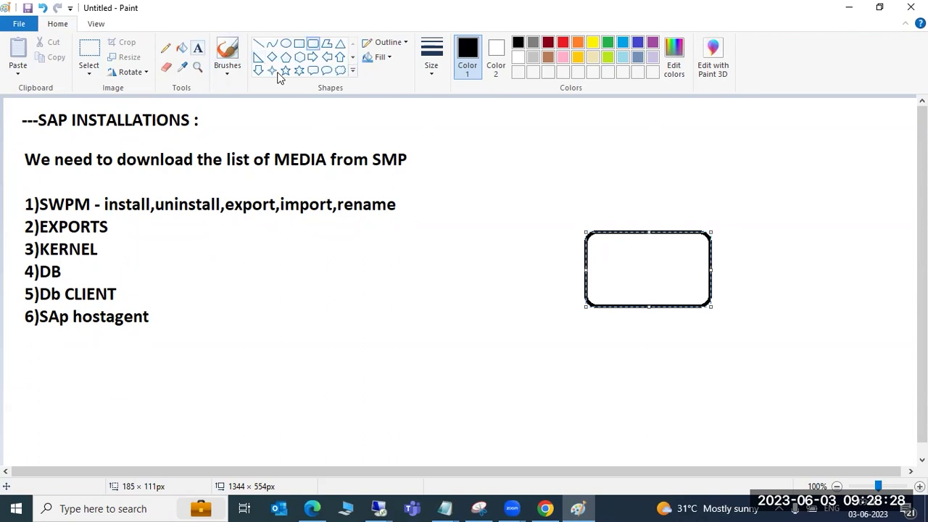
left_click(198, 48)
left_click(615, 267)
type("ECP")
left_click(586, 332)
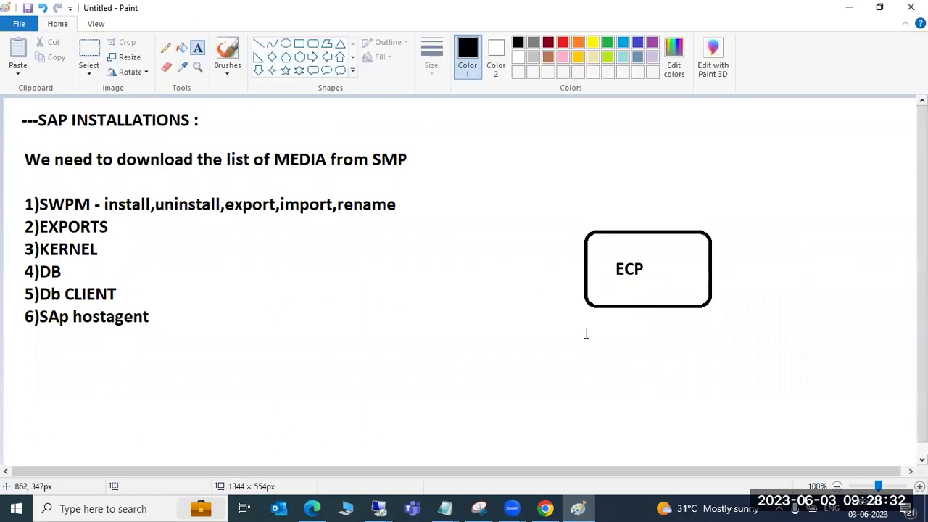
- Choose the Oval shape for drawing in Paint
left_click(286, 42)
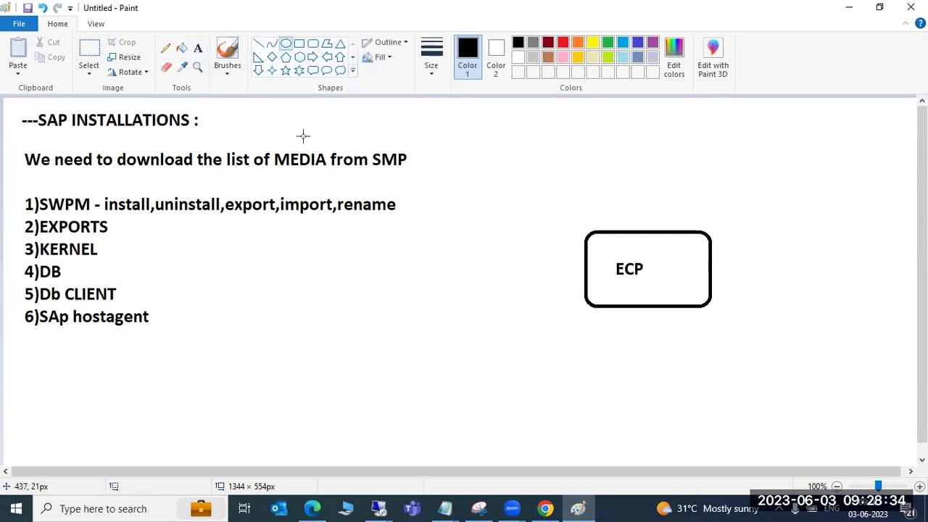
- Draw three small ellipses spaced downward between the media list and the ECP box, the lowest about 29 × 42 px
left_click_drag(212, 238, 247, 269)
left_click_drag(227, 323, 246, 351)
left_click_drag(249, 409, 271, 439)
- Connect each of the three ellipses to the near side of the ECP box with a straight line
left_click(258, 43)
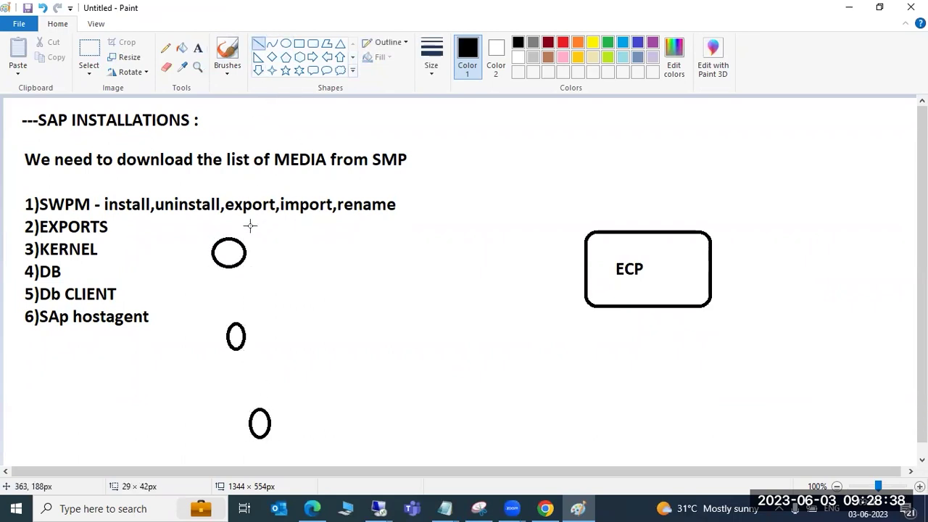
left_click_drag(245, 254, 586, 269)
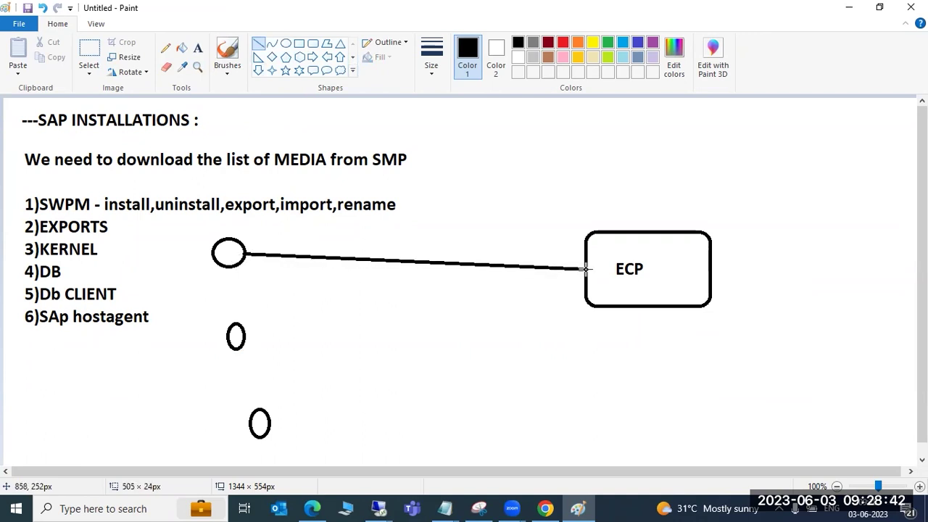
left_click_drag(245, 336, 586, 270)
mouse_move(266, 424)
left_mouse_down()
mouse_move(439, 367)
mouse_move(582, 278)
left_mouse_up()
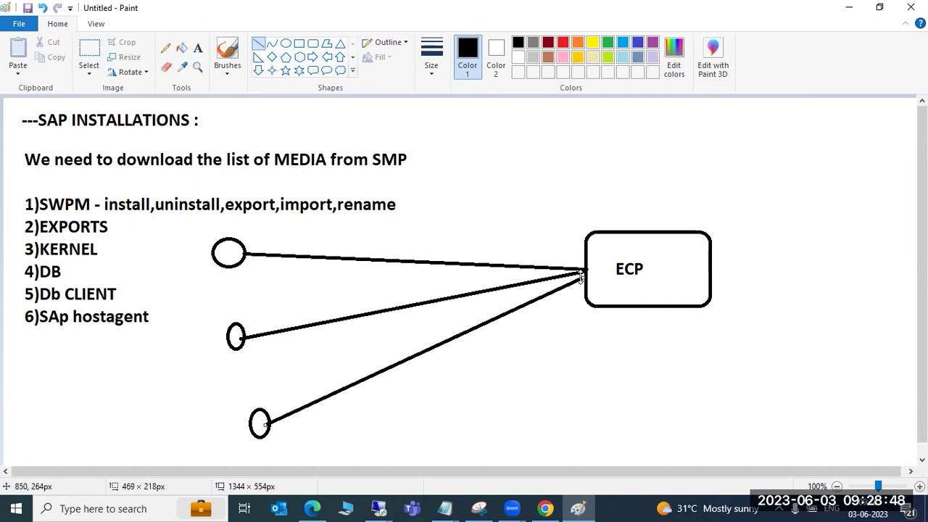
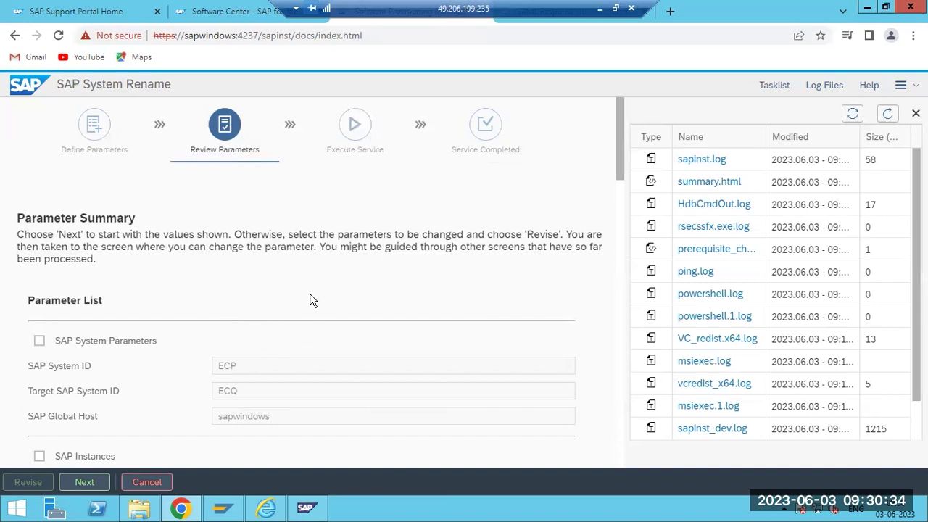
- Switch to the SAP System Rename page and highlight the SAP System ID value in the Parameter Summary
double_click(228, 372)
left_click_drag(234, 371, 223, 369)
left_click_drag(221, 393, 220, 365)
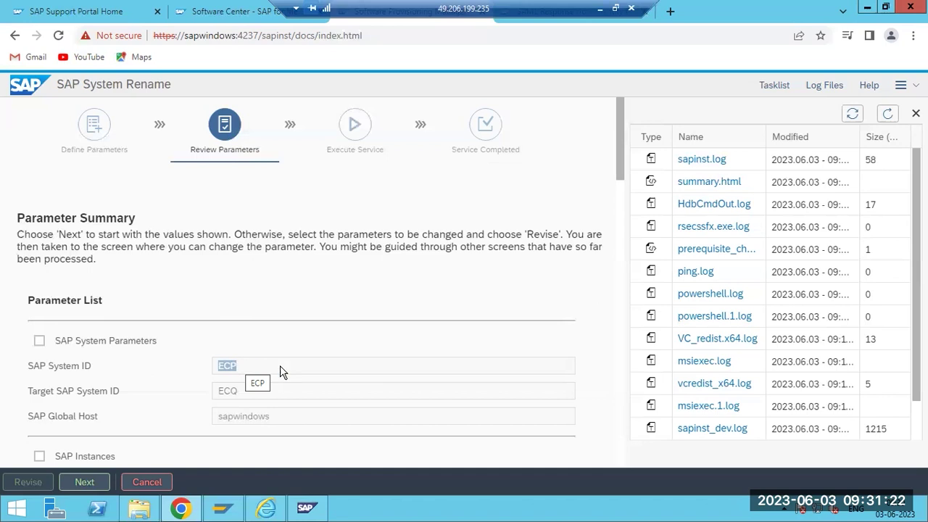
- Open Task Manager on the remote server, examine the SAP processes in the detailed process list, and close it
right_click(435, 512)
left_click(483, 479)
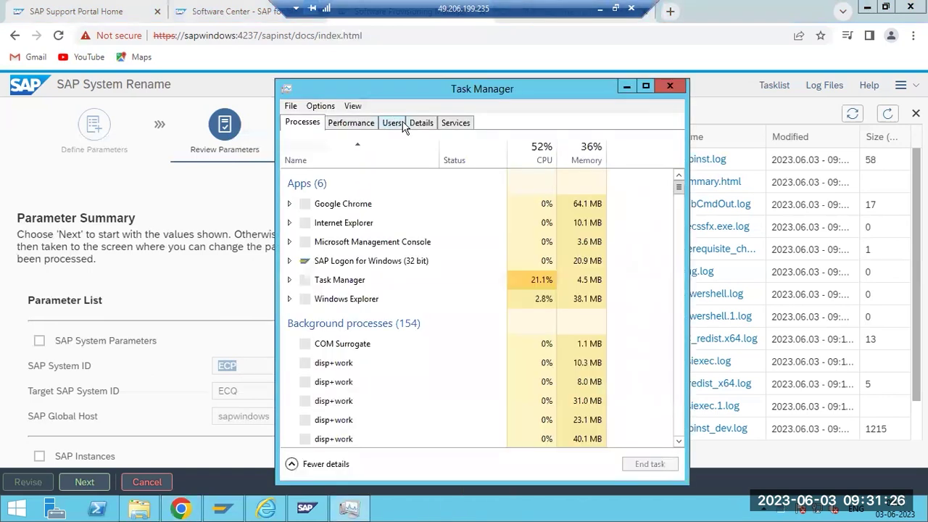
left_click(420, 122)
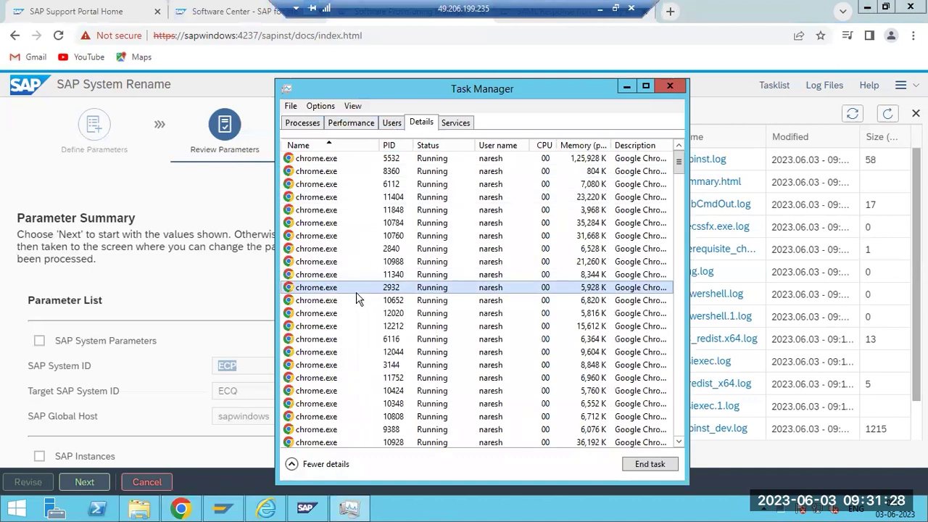
scroll(357, 300, "down", 8)
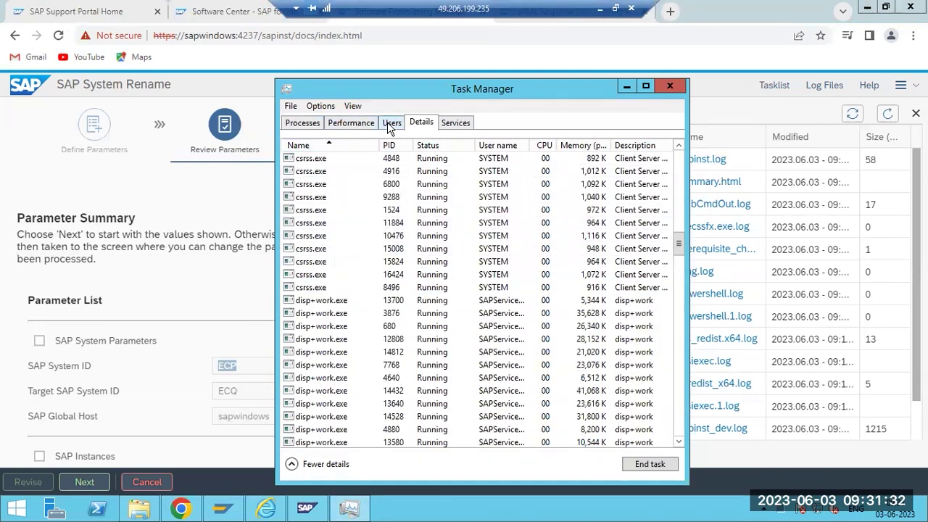
left_click(352, 123)
left_click(423, 122)
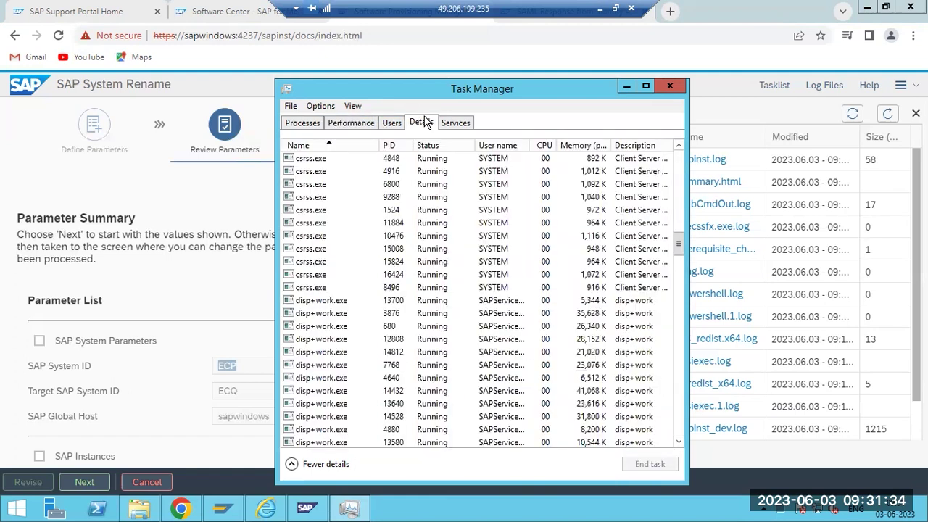
key("s")
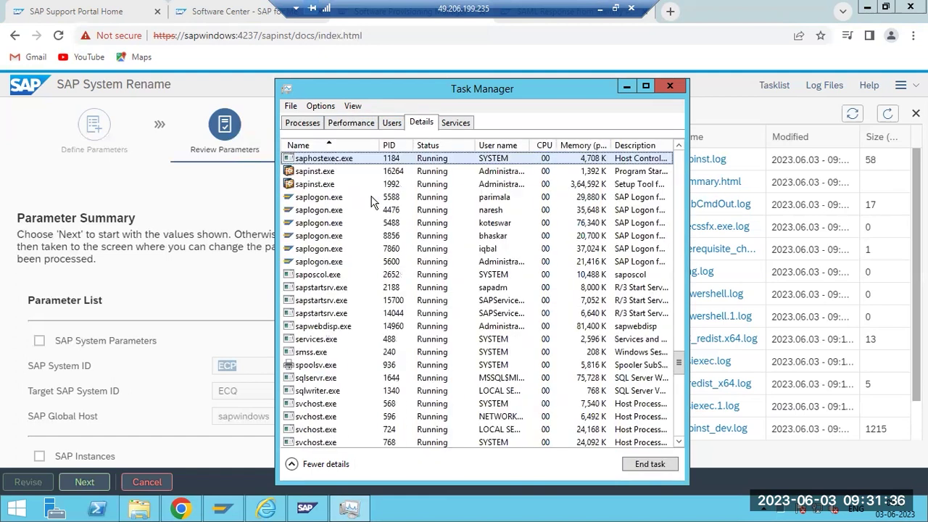
scroll(371, 202, "up", 1)
right_click(353, 280)
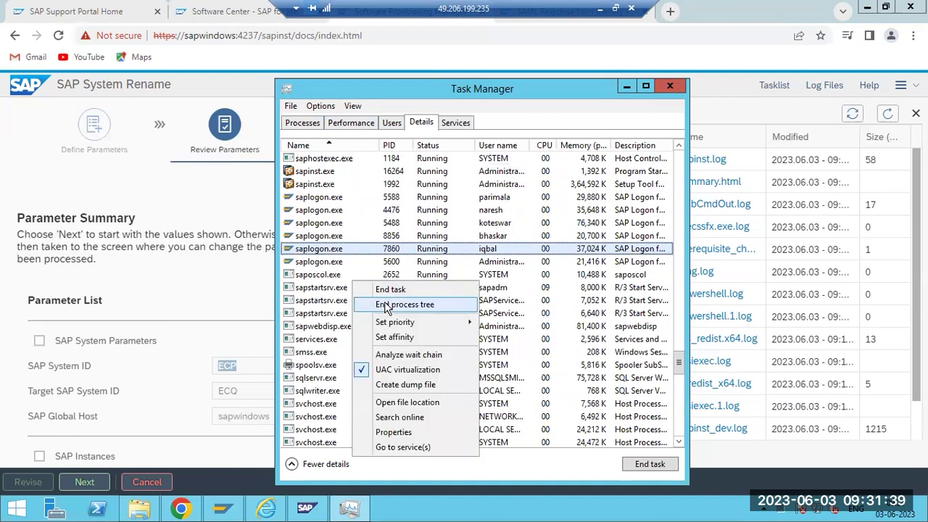
left_click(333, 300)
left_click(678, 86)
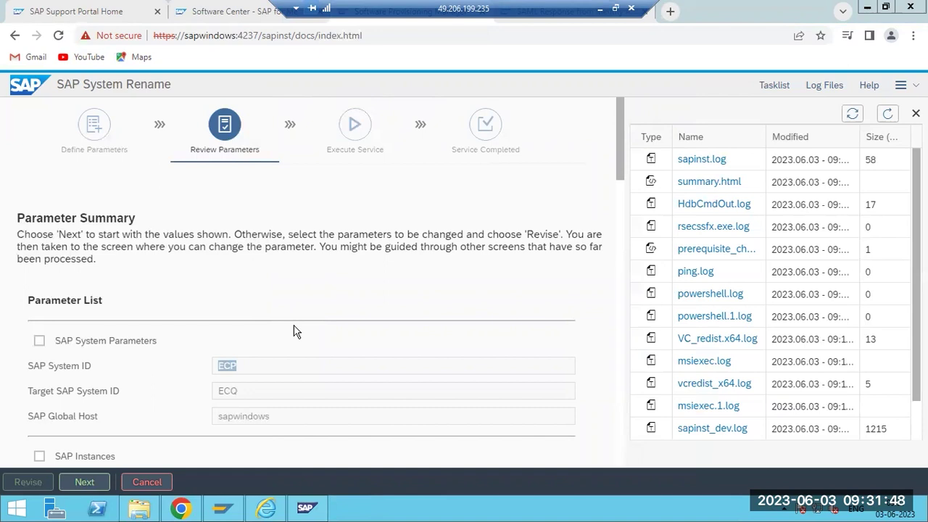
- Leave the remote session for the Paint drawing and show the local desktop
key("ctrl+alt+Home")
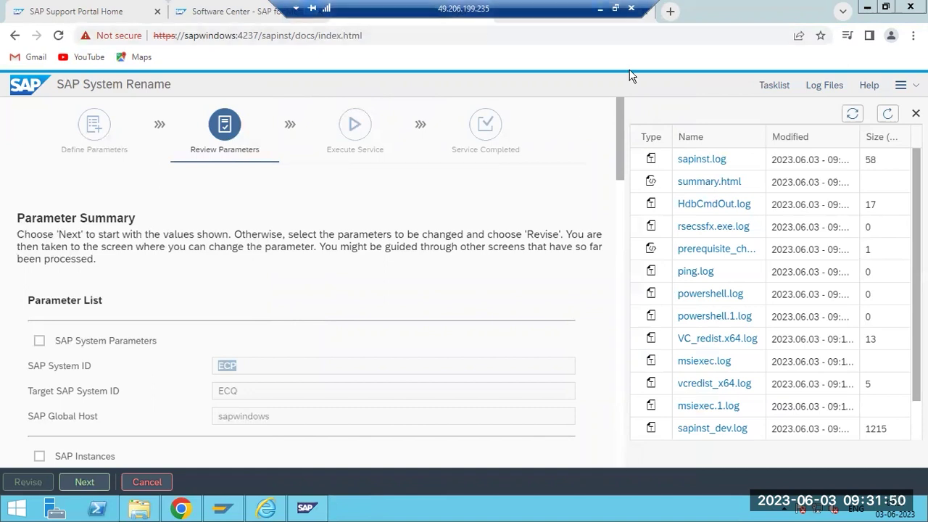
key("alt+Tab")
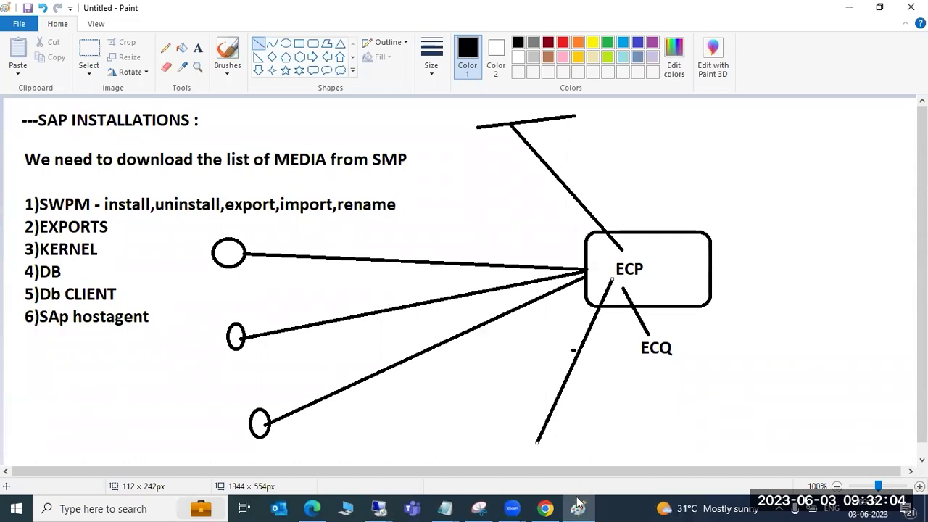
right_click(604, 507)
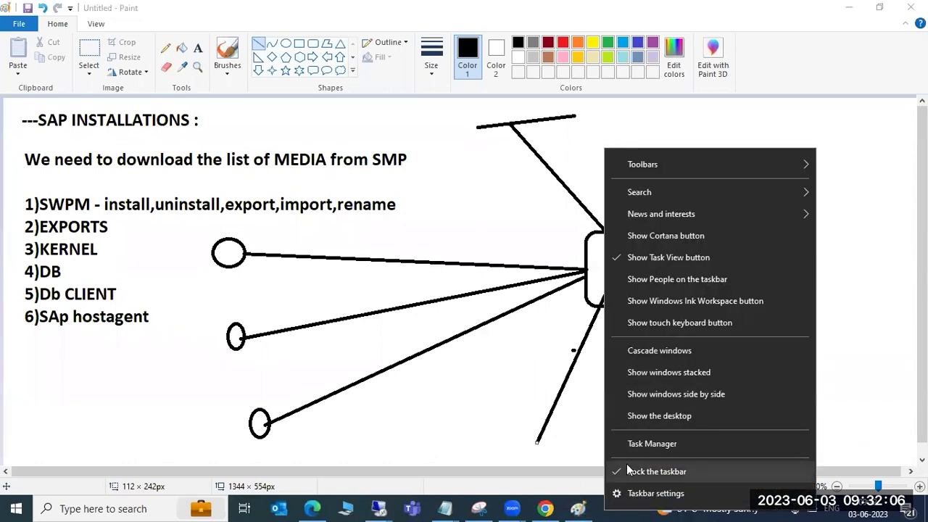
left_click(635, 419)
- Open the ABC text file, enter dddddd on the blank line below "Phase of ASAP Methodology", and minimize its window
right_click(435, 219)
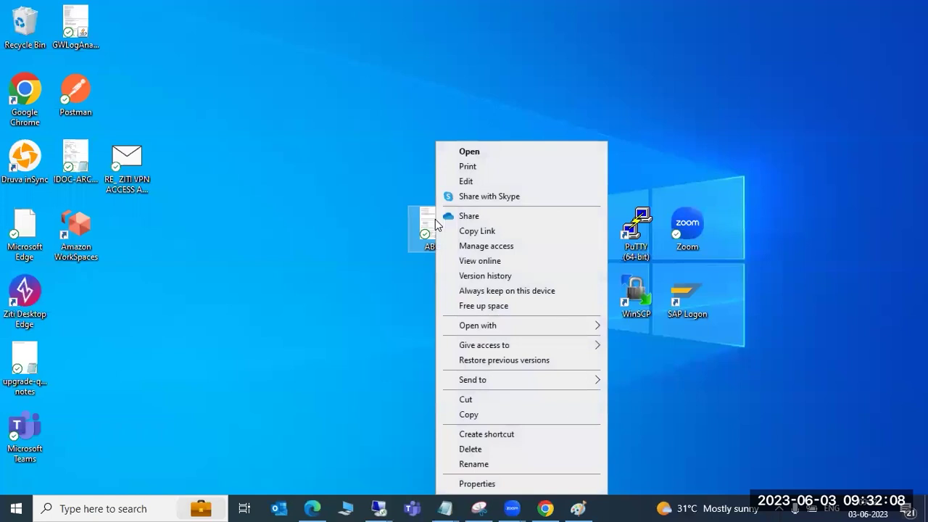
left_click(469, 151)
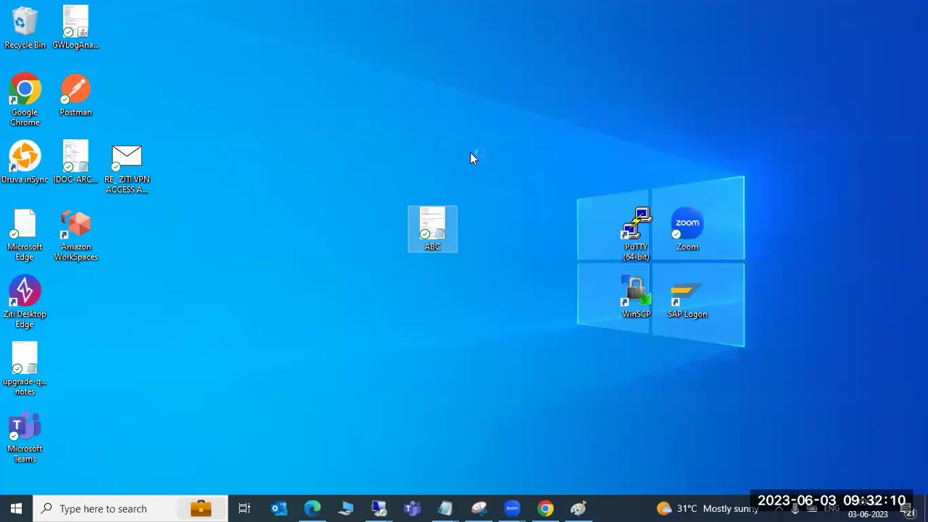
left_click(361, 290)
type("dddddd")
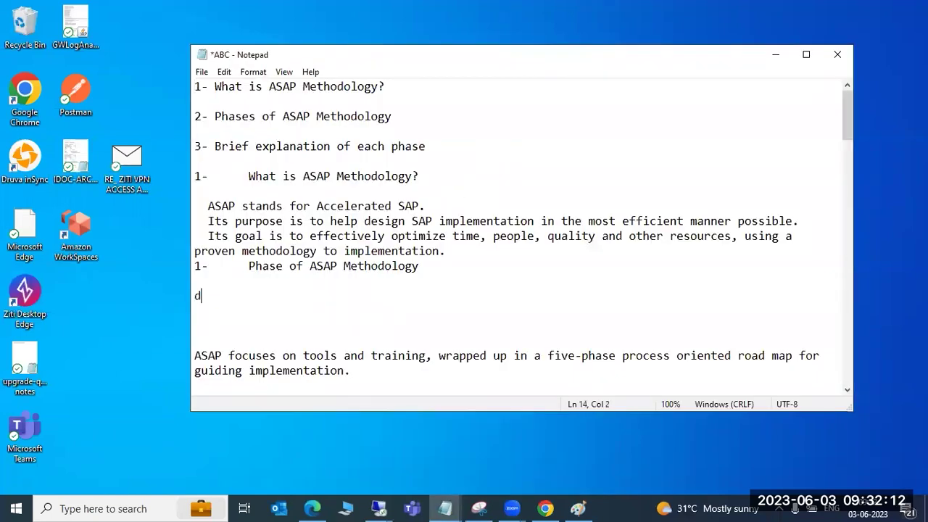
left_click(775, 55)
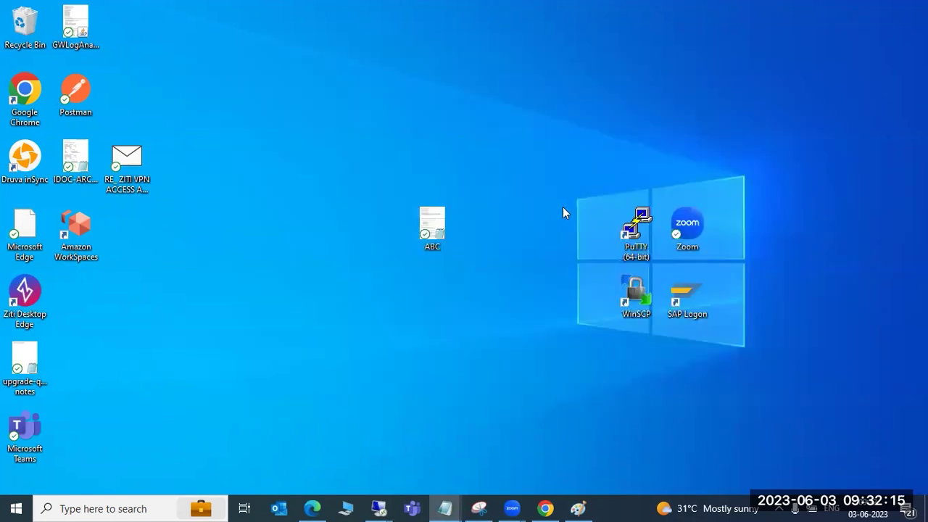
- Rename the ABC file on the desktop to XYZ
right_click(449, 225)
left_click(499, 463)
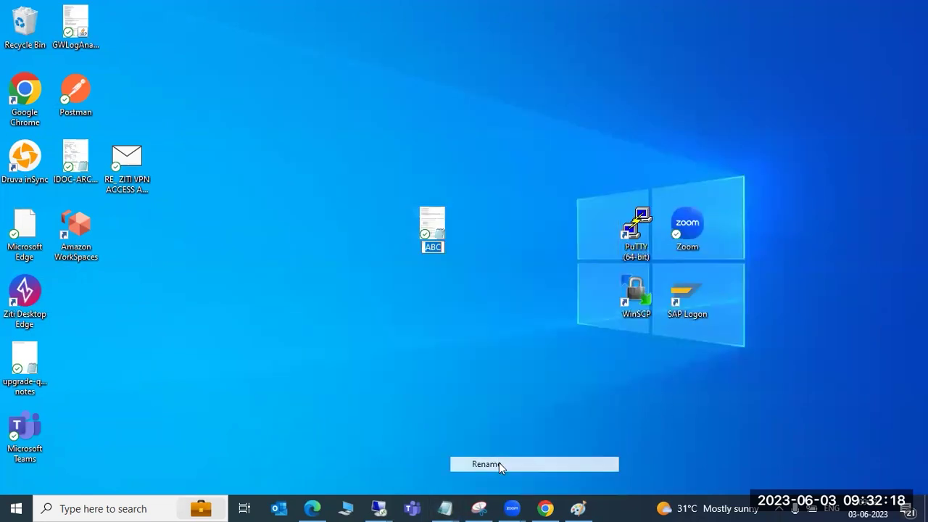
type("XYZ")
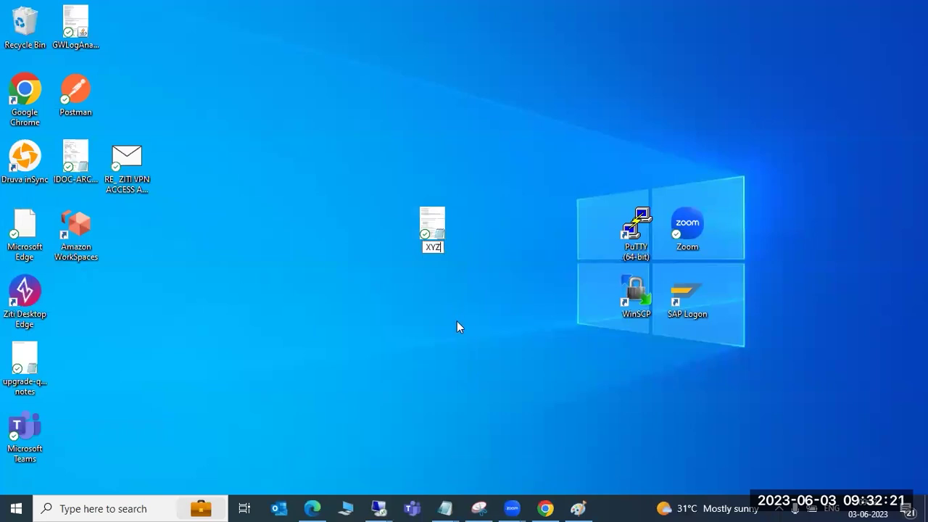
key("Return")
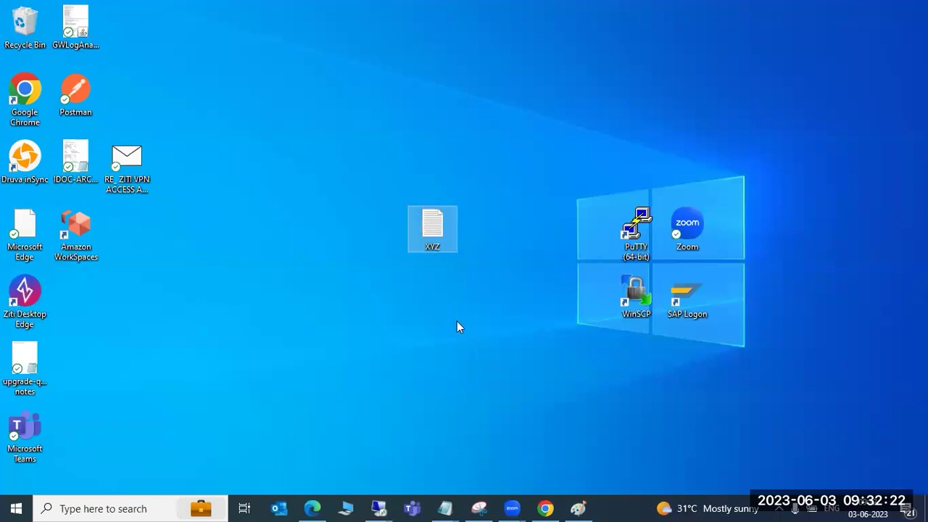
- Restore the open ABC Notepad document and close it without saving its changes
left_click(445, 507)
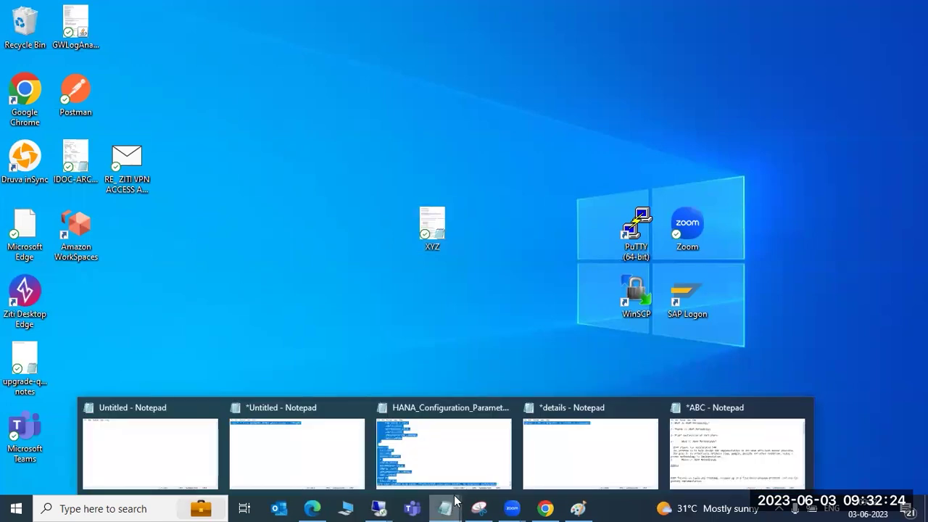
left_click(715, 424)
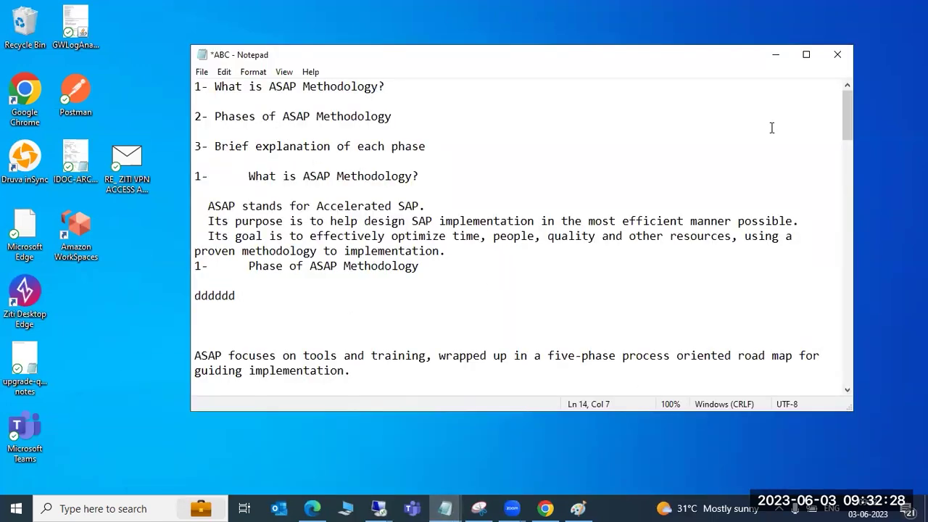
left_click(838, 54)
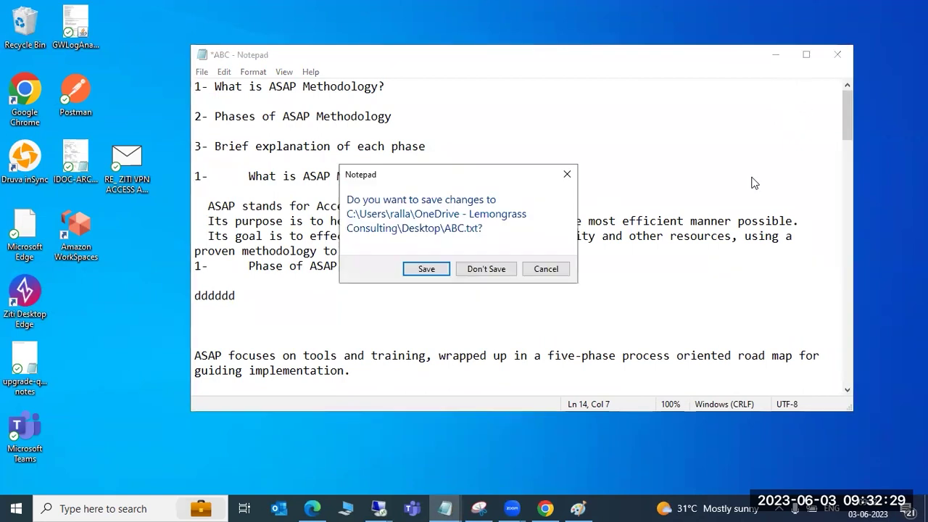
left_click(502, 269)
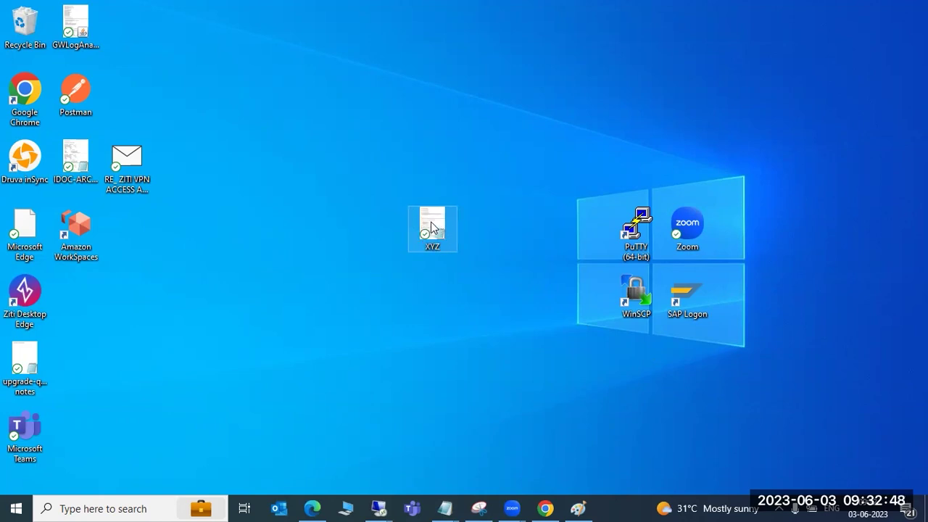
- Review the source and target SAP System IDs on the remote SAP System Rename page and minimize the session
mouse_move(381, 506)
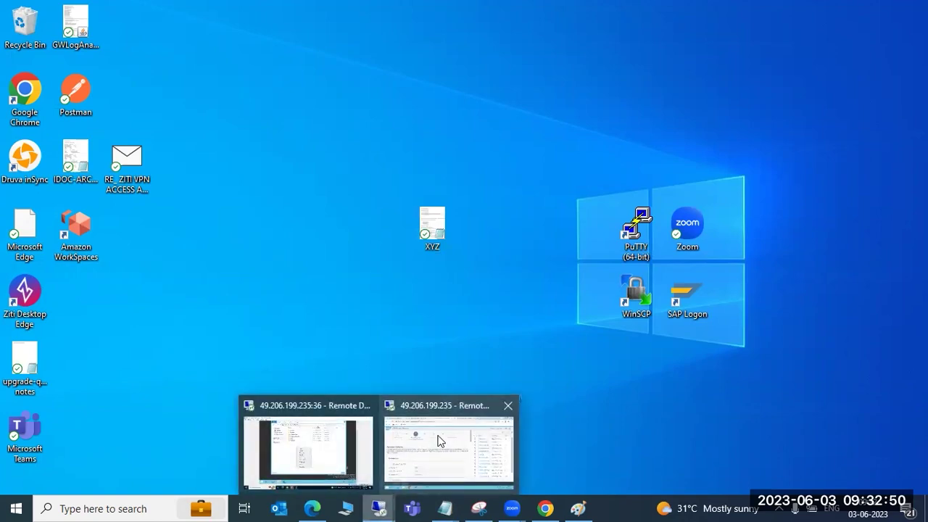
left_click(432, 440)
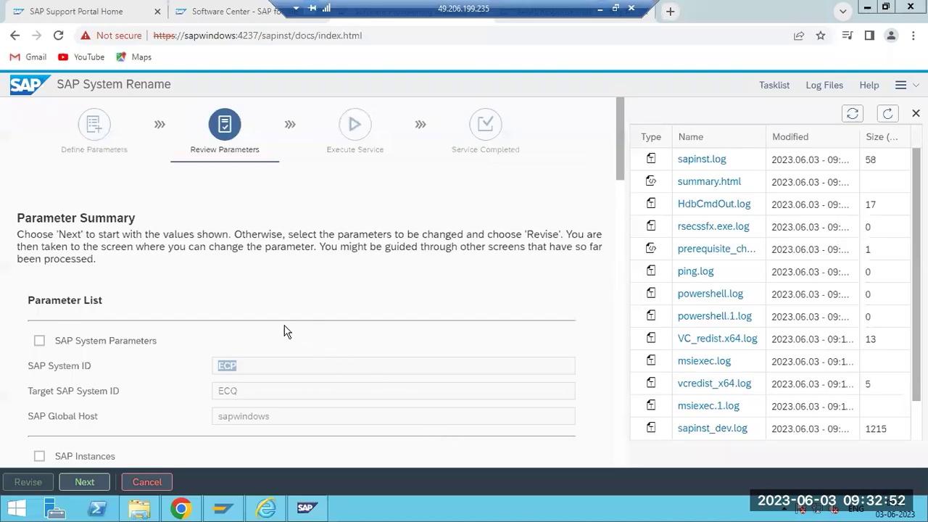
left_click(599, 9)
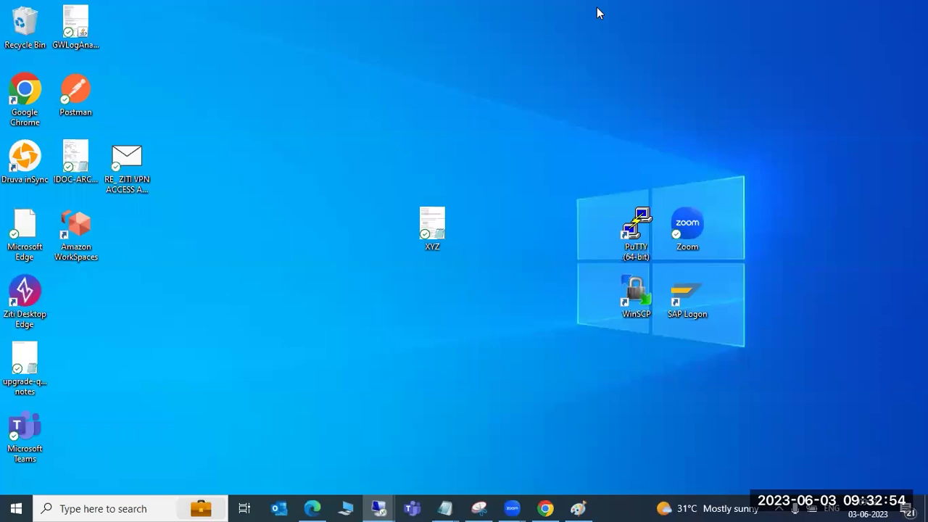
- Switch to Paint and draw three lines across the ECP connectors, about 91 × 292 px, 82 × 22 px and 249 × 277 px
left_click(578, 508)
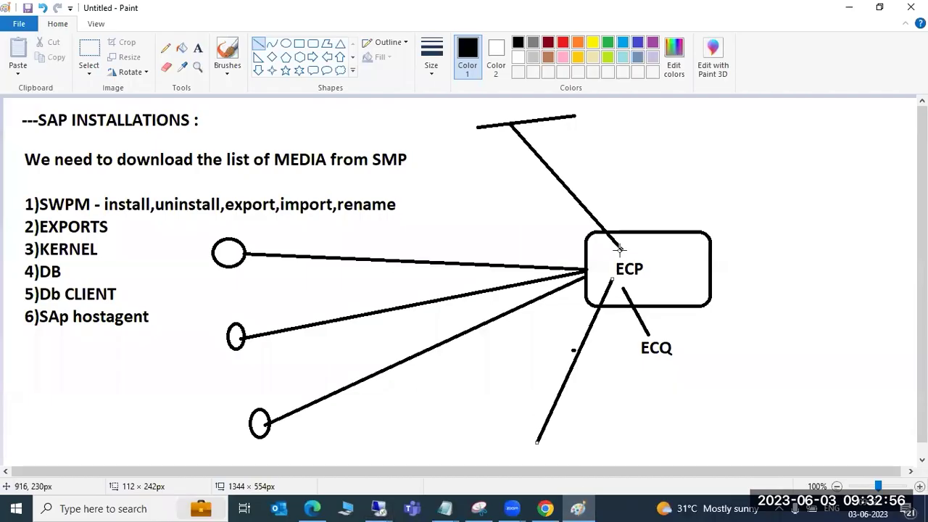
mouse_move(582, 152)
left_mouse_down()
mouse_move(556, 153)
mouse_move(413, 305)
mouse_move(394, 377)
mouse_move(451, 381)
mouse_move(519, 351)
left_mouse_up()
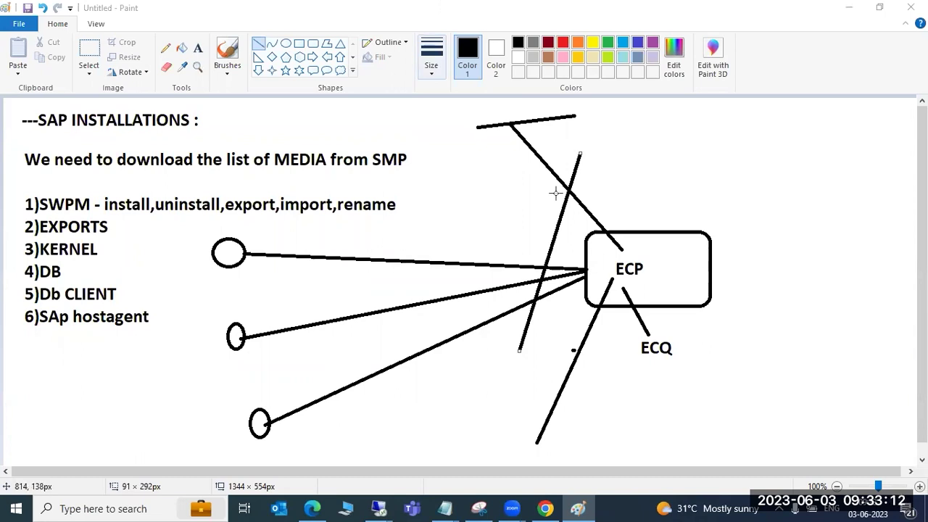
left_click_drag(541, 175, 596, 190)
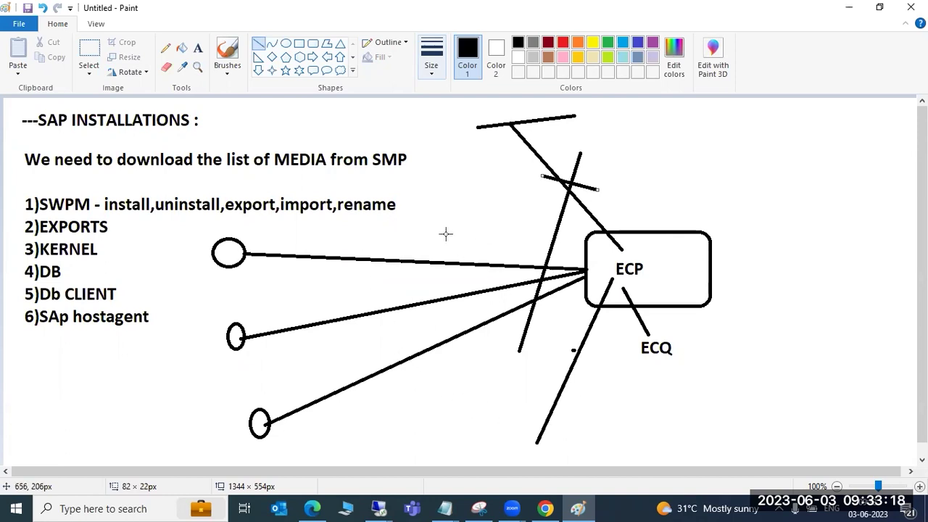
left_click(413, 211)
mouse_move(413, 211)
left_mouse_down()
mouse_move(436, 327)
mouse_move(582, 399)
left_mouse_up()
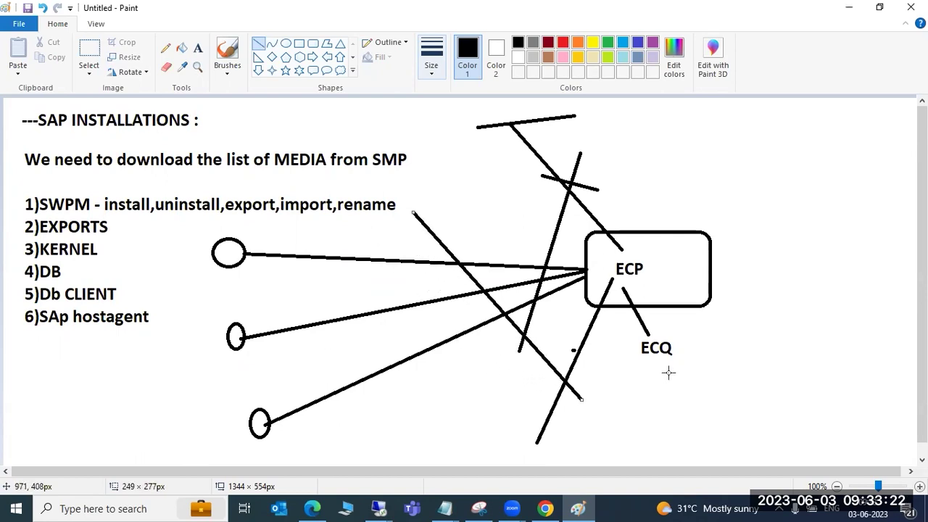
- Switch to the remote desktop session and bring up the sapmmc console showing the ECP process list
mouse_move(384, 507)
left_click(412, 425)
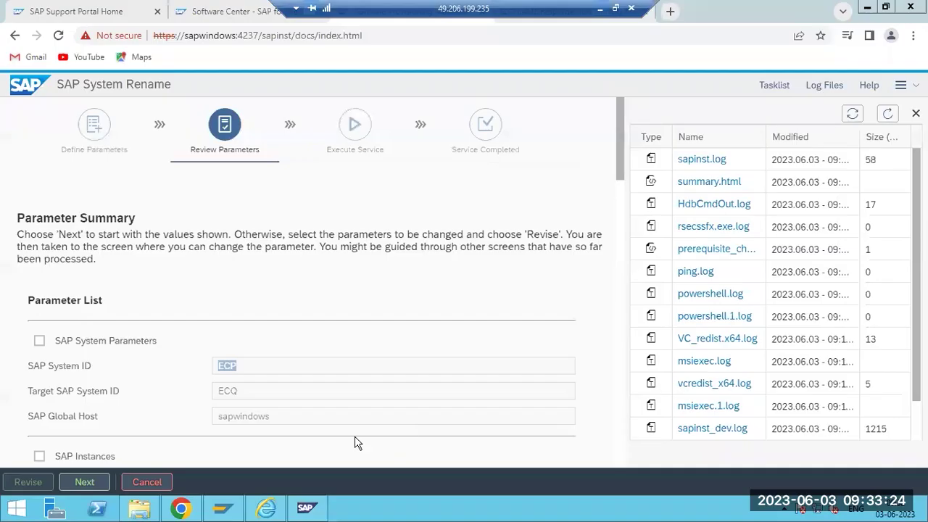
left_click(311, 509)
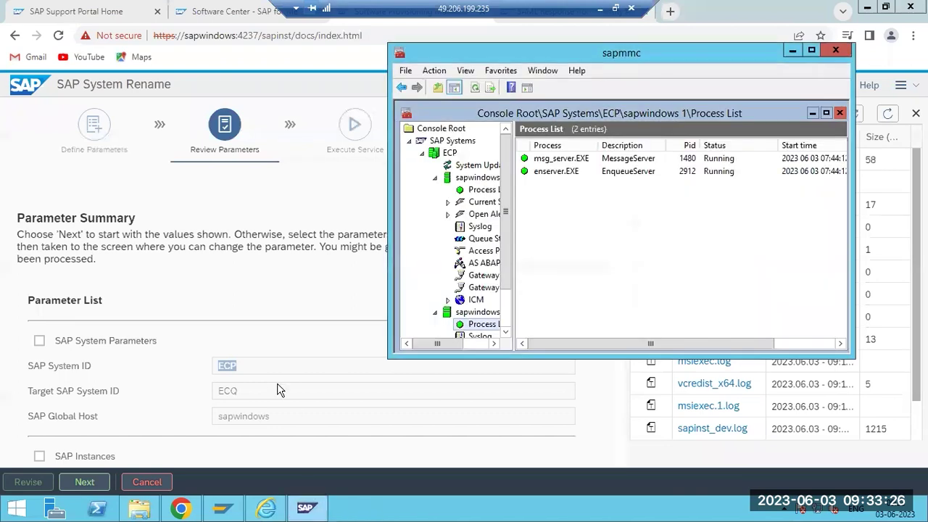
- Look at the ECP system's stop option and the SAPECP_00 service's available actions in Task Manager, and close Task Manager
right_click(446, 153)
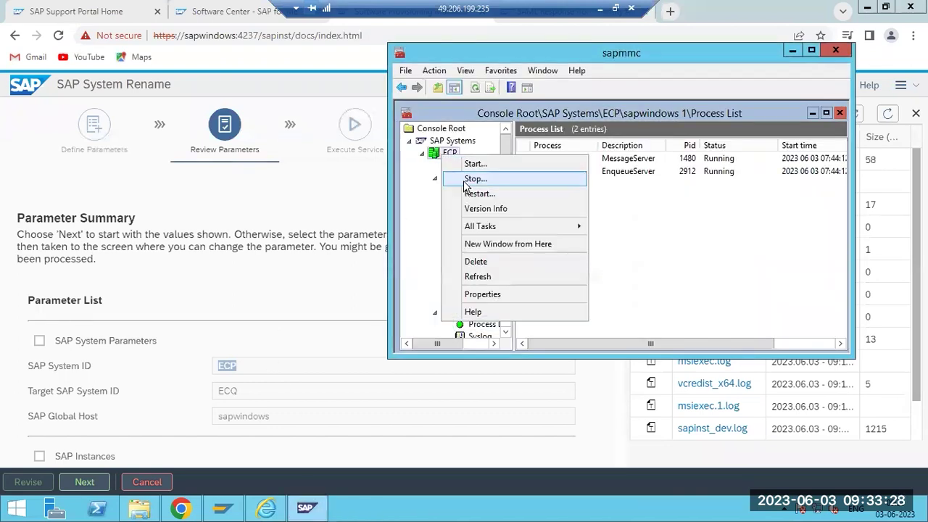
left_click(475, 512)
right_click(475, 512)
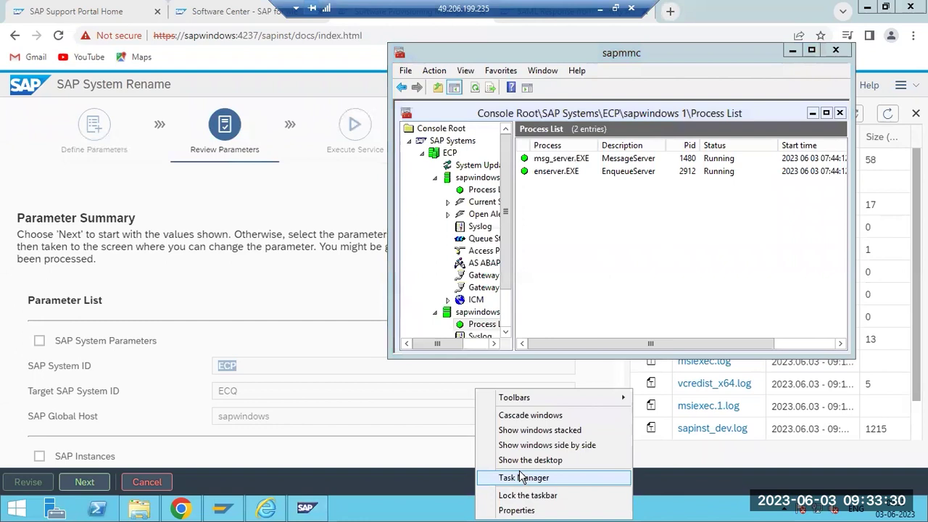
left_click(518, 477)
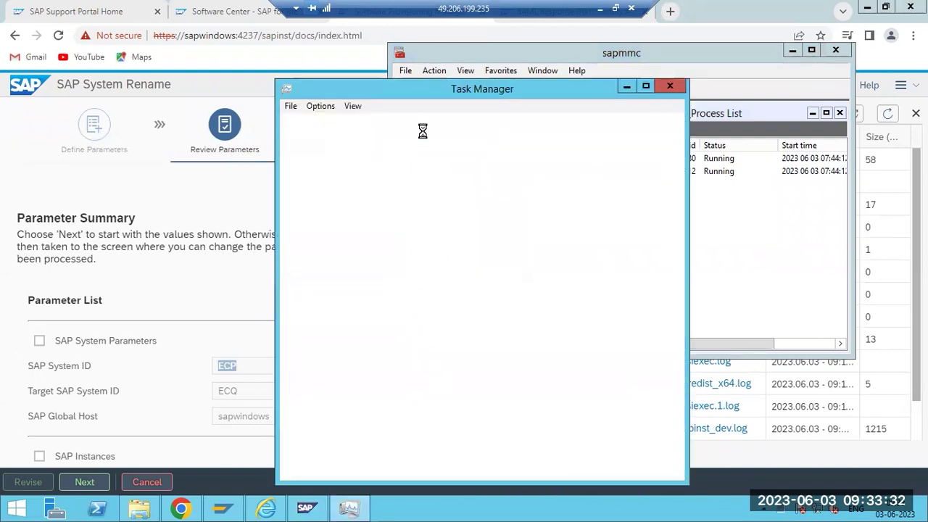
left_click(455, 122)
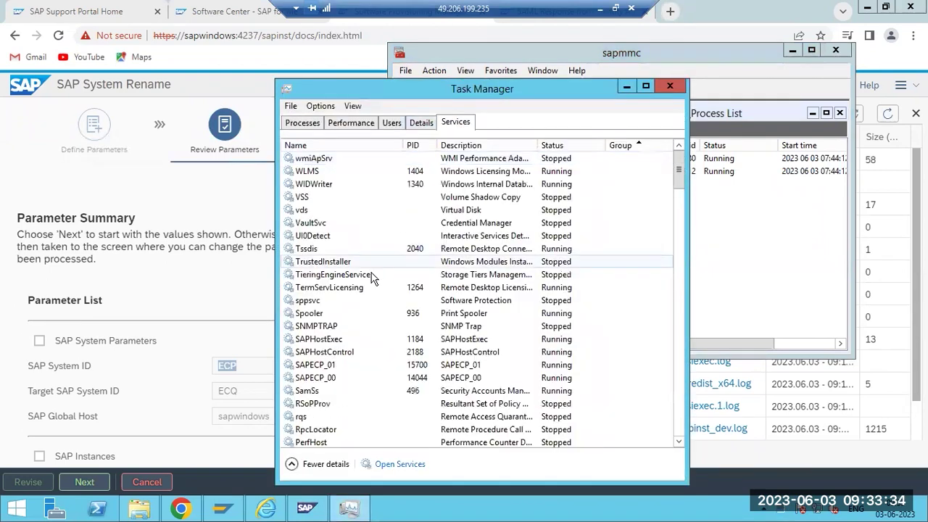
right_click(341, 367)
right_click(314, 377)
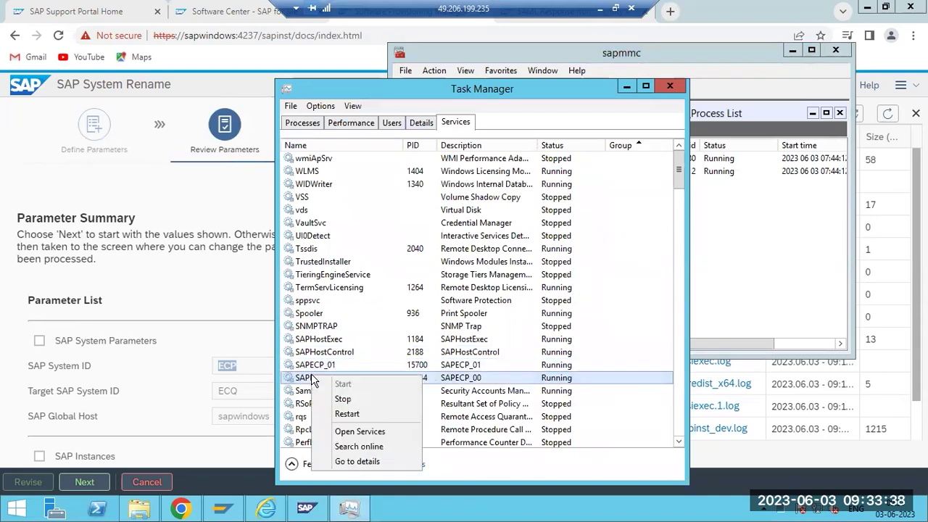
left_click(678, 87)
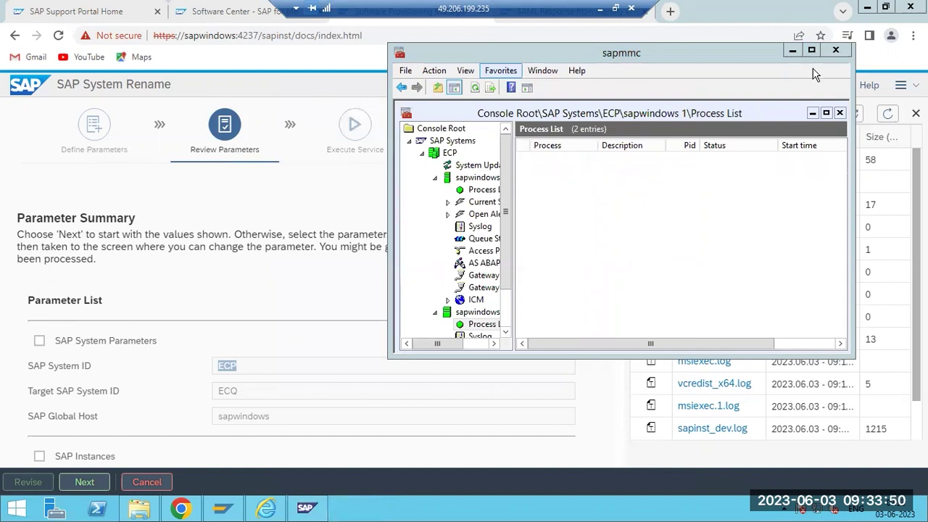
- Close the sapmmc console without saving its settings and cancel the running SAP System Rename process
left_click(835, 50)
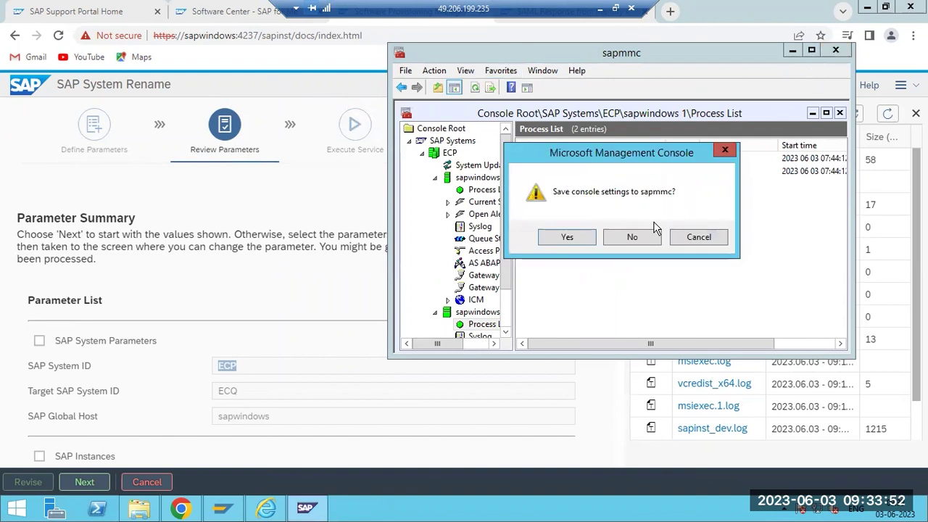
left_click(625, 236)
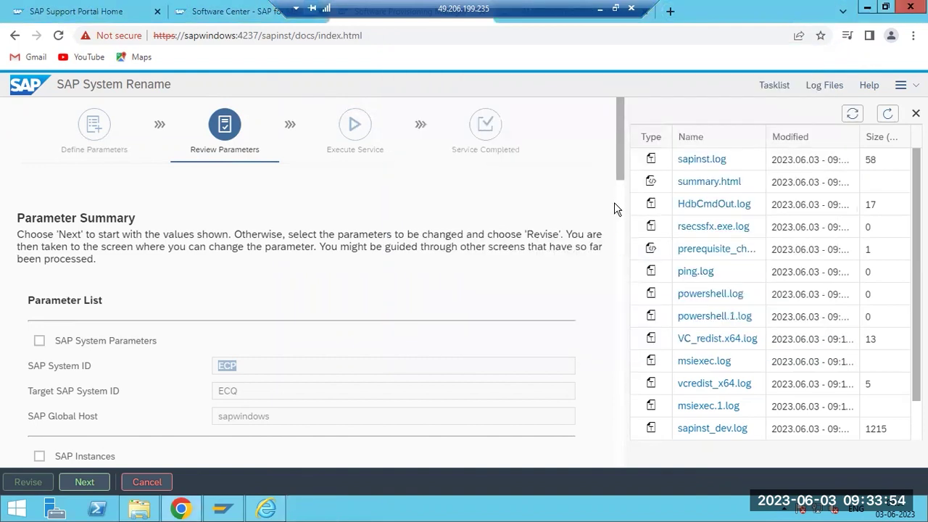
left_click(620, 213)
left_click_drag(620, 218, 622, 103)
left_click(145, 482)
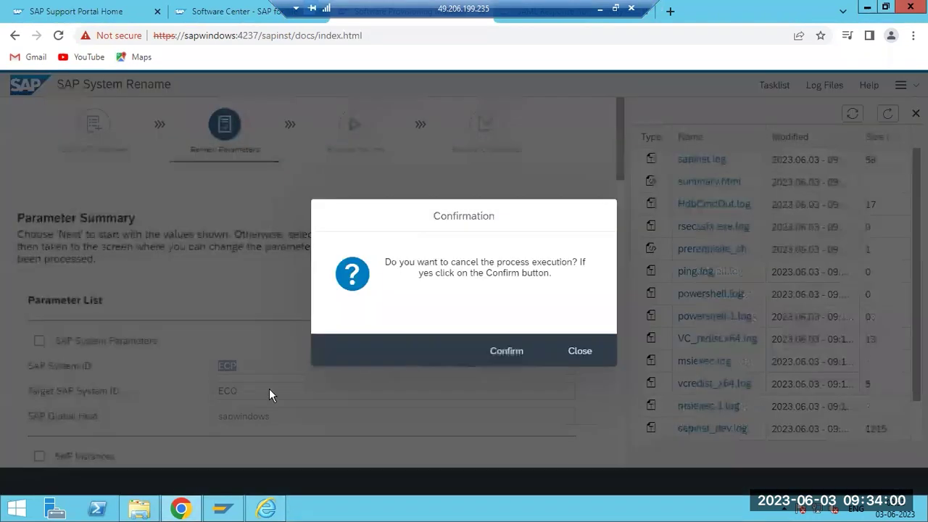
left_click(496, 352)
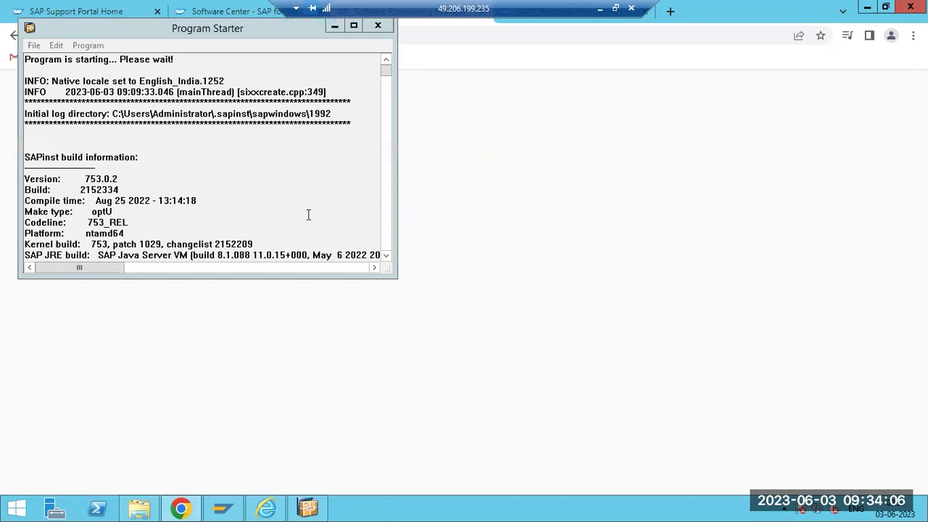
- Move the Program Starter window lower on the desktop and close it
left_click(135, 113)
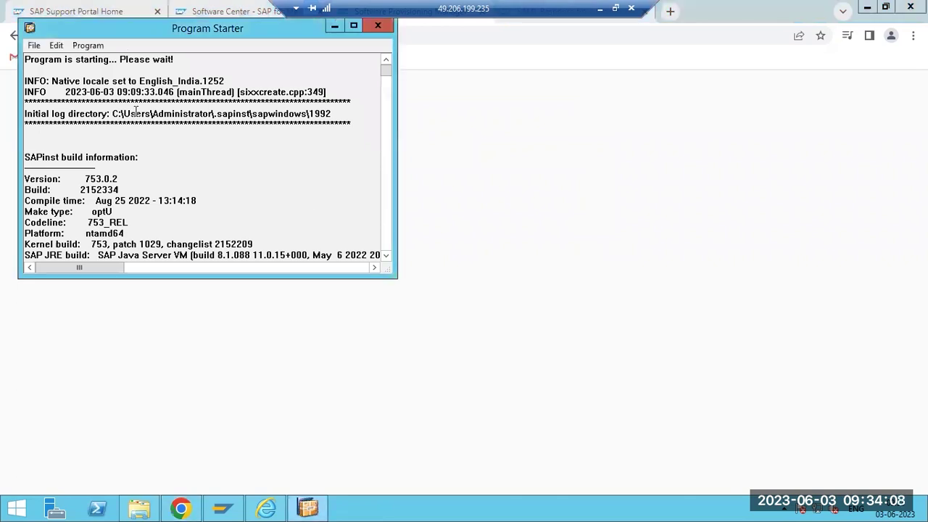
left_click_drag(149, 28, 170, 117)
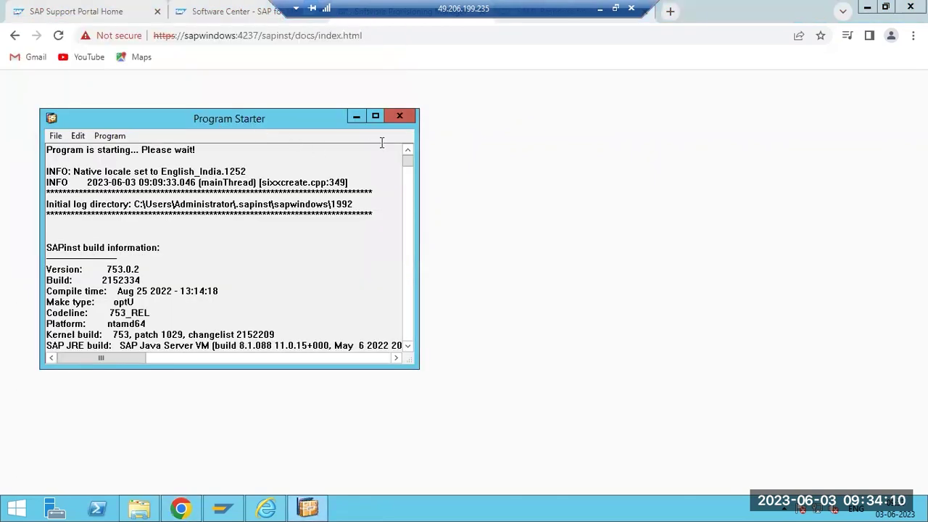
left_click(400, 116)
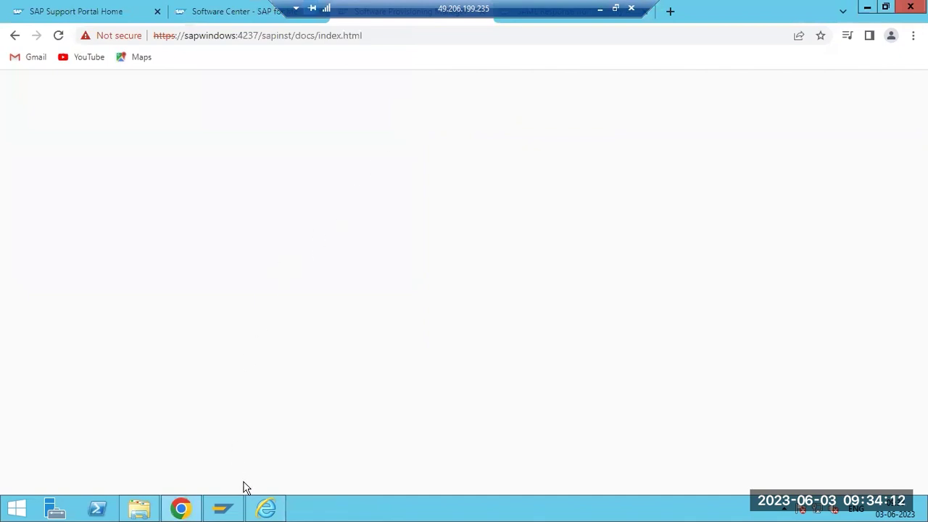
- Examine the process details and CPU performance in Task Manager, and switch to the Paint diagram of the ECP system
right_click(378, 509)
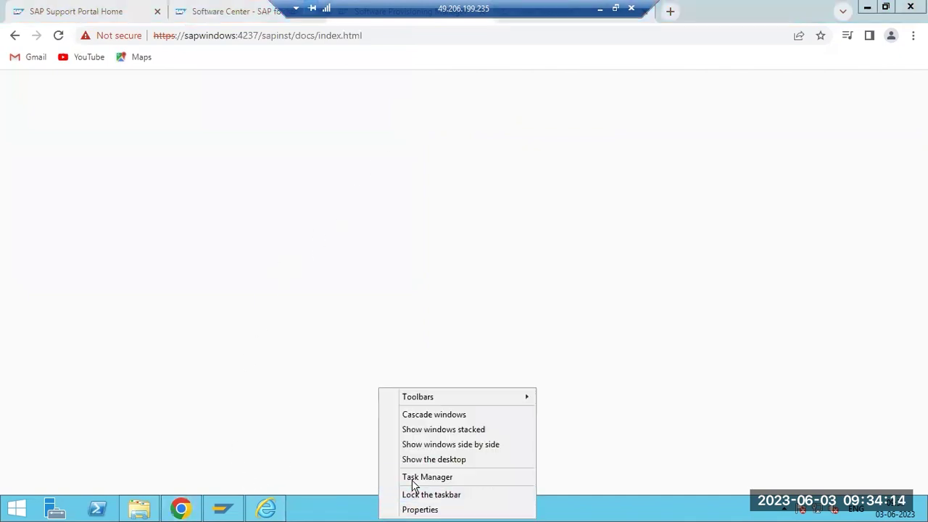
left_click(414, 481)
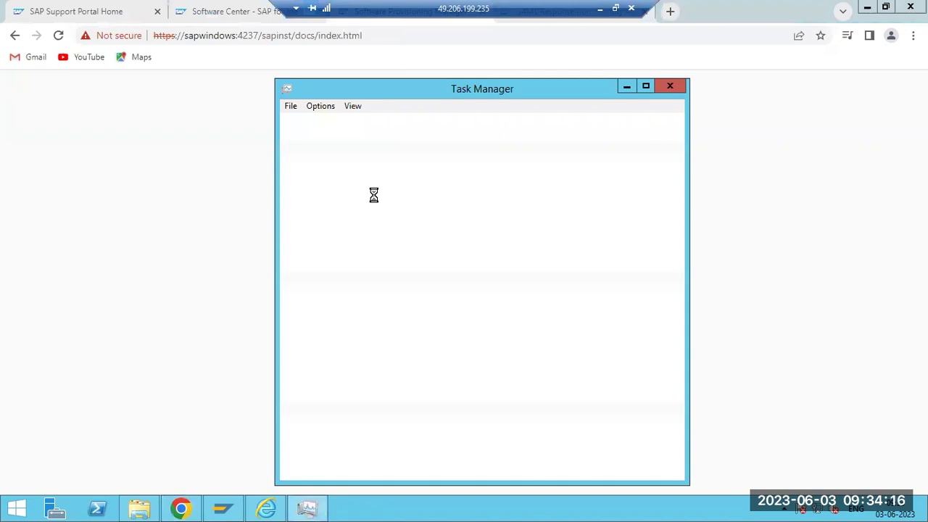
left_click(419, 126)
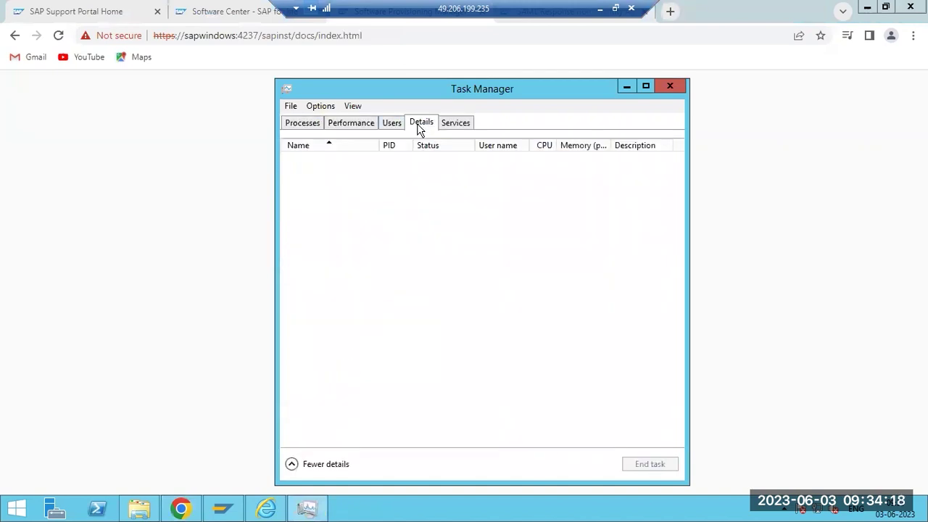
left_click(376, 195)
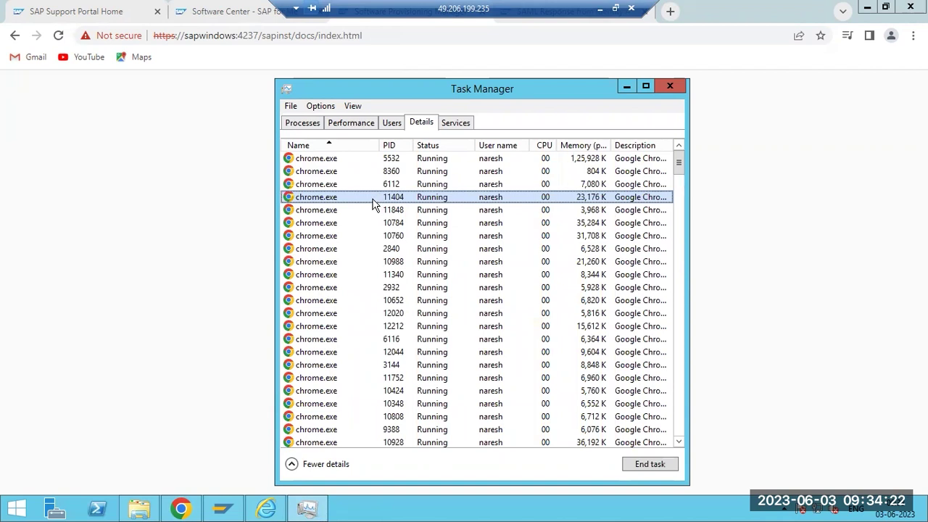
left_click(353, 123)
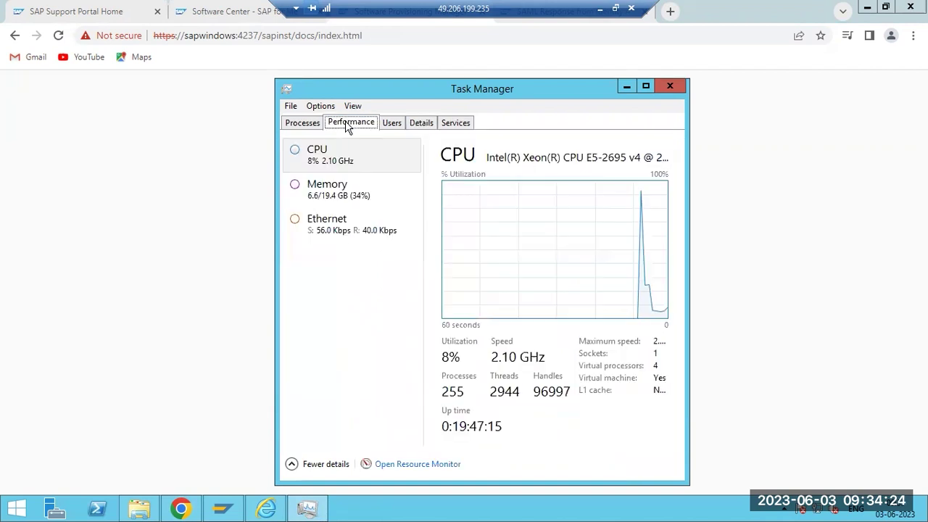
left_click(671, 86)
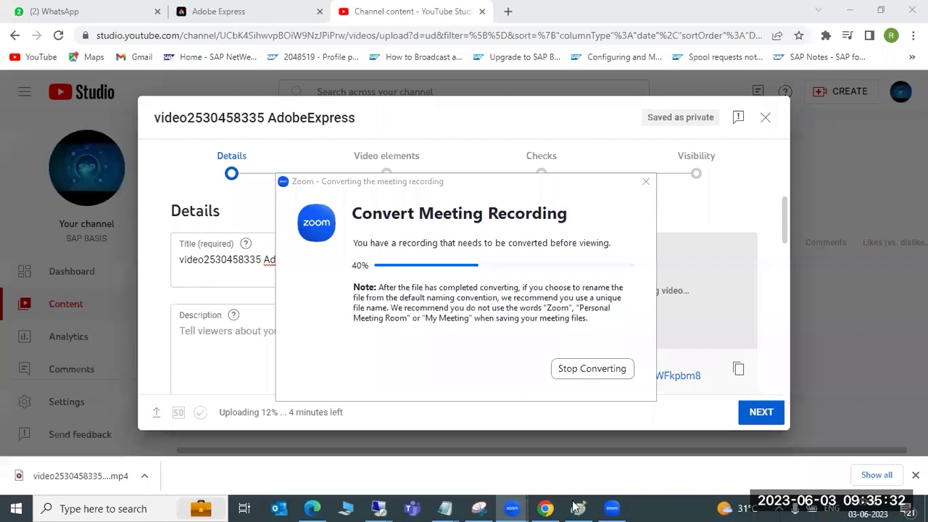
left_click(577, 508)
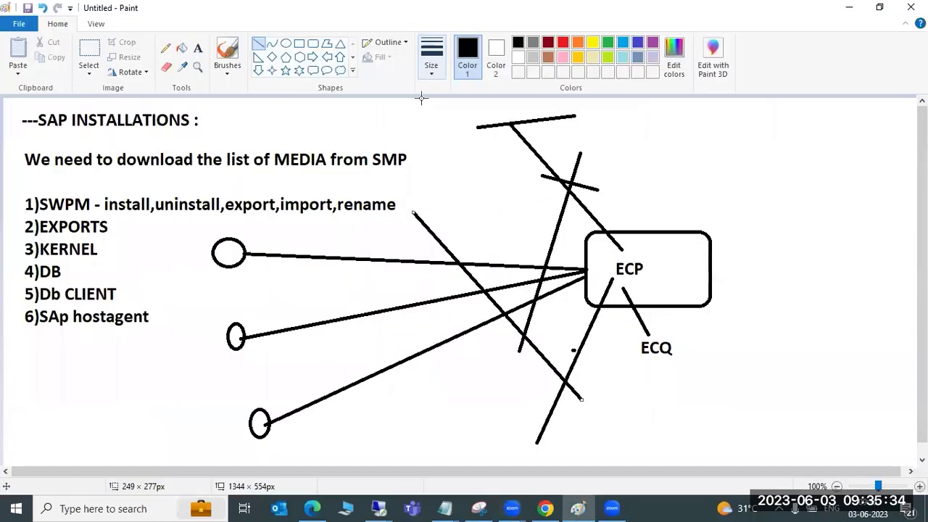
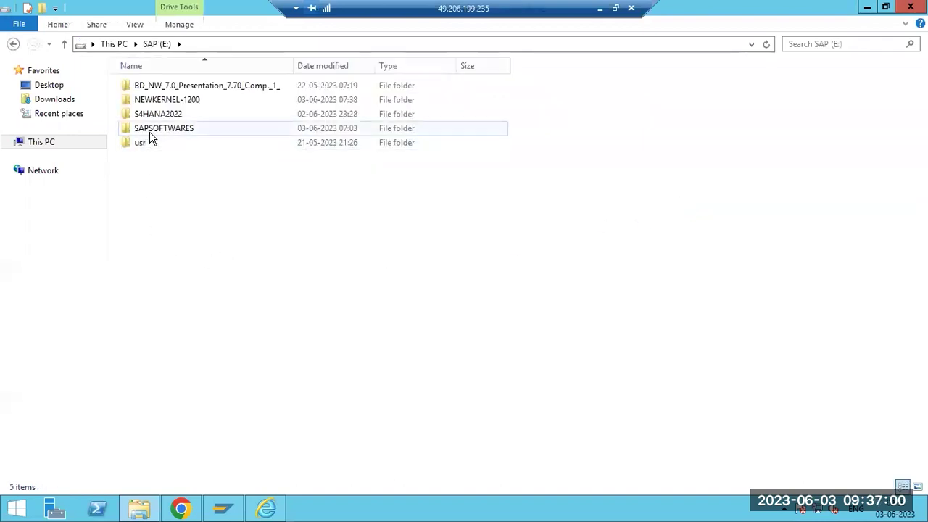
- Launch sapinst from the SAPSOFTWARES\swpm folder on the SAP (E:) drive
double_click(151, 131)
double_click(147, 158)
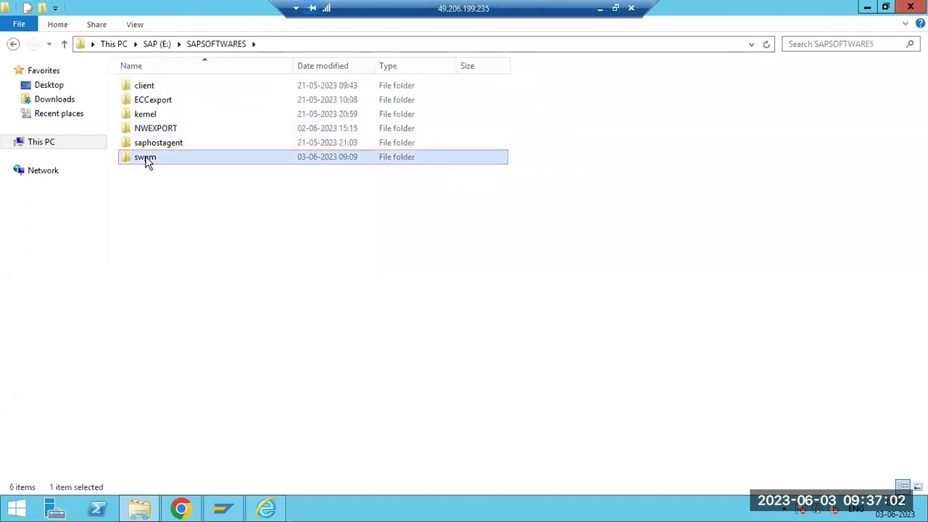
scroll(148, 232, "down", 6)
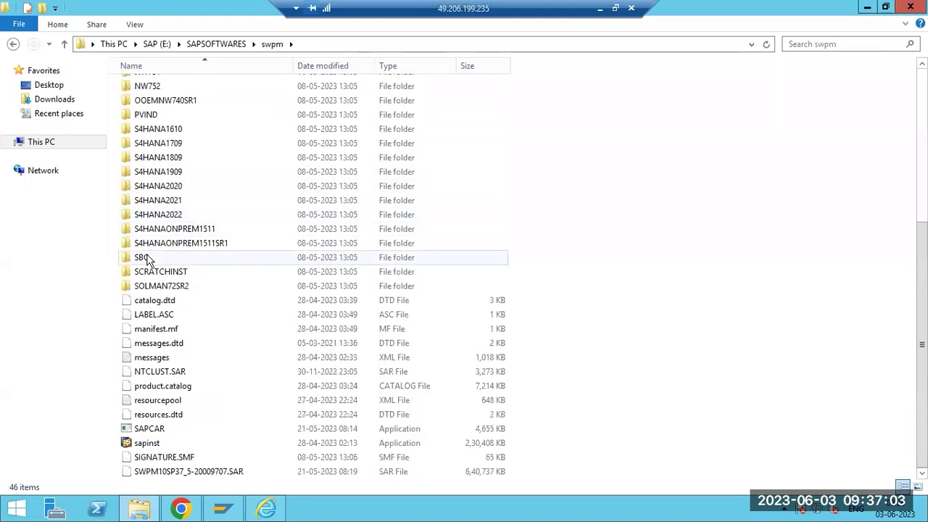
double_click(147, 443)
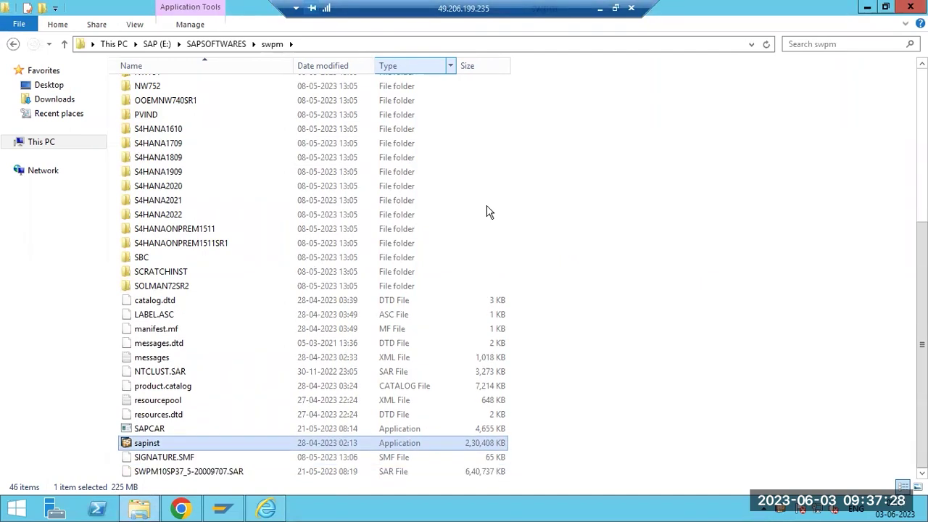
left_click(867, 7)
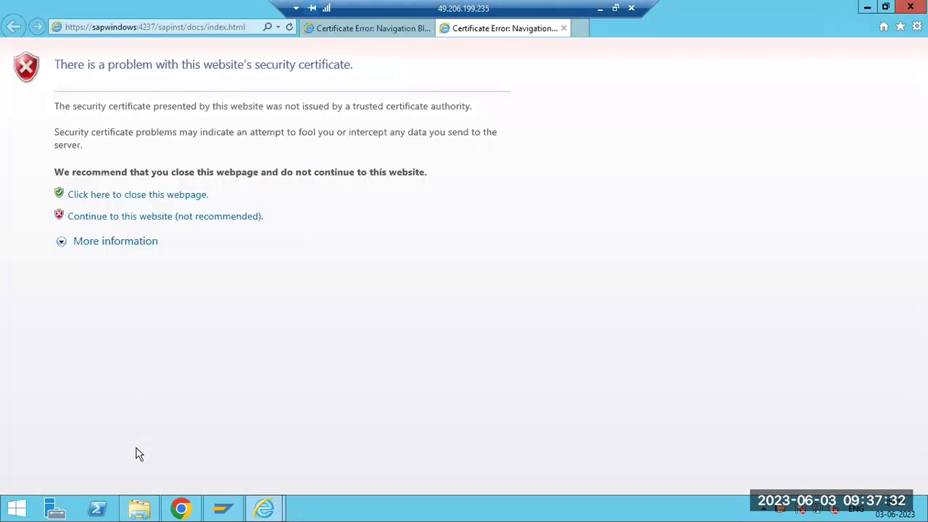
left_click(118, 27)
key("ctrl+c")
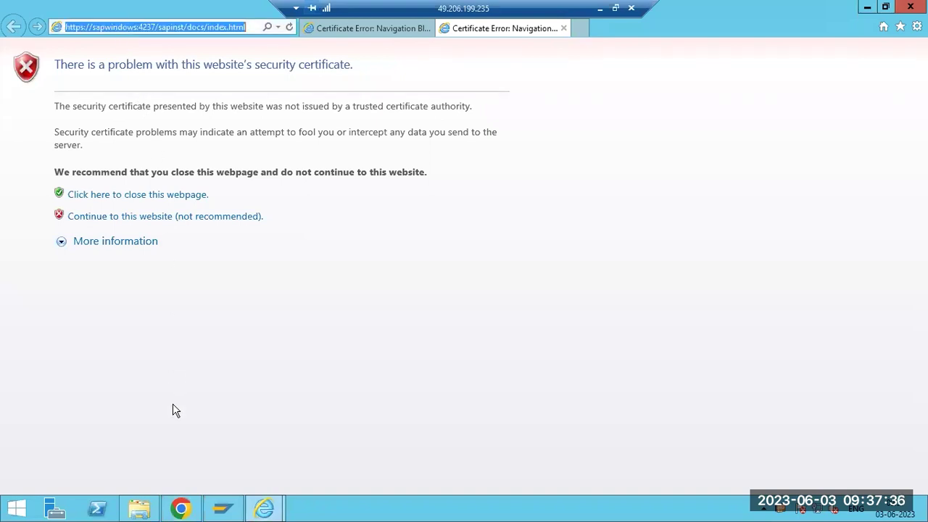
left_click(184, 509)
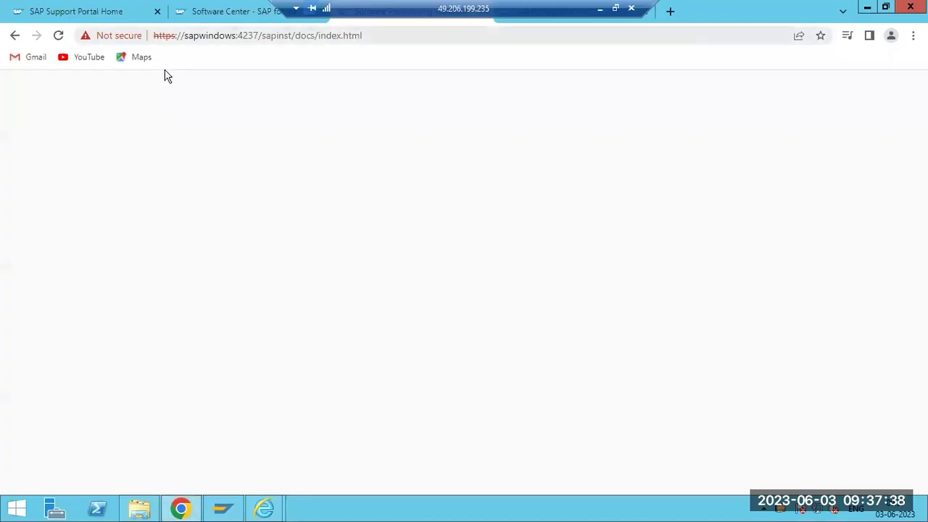
key("ctrl+l")
key("ctrl+v")
key("Return")
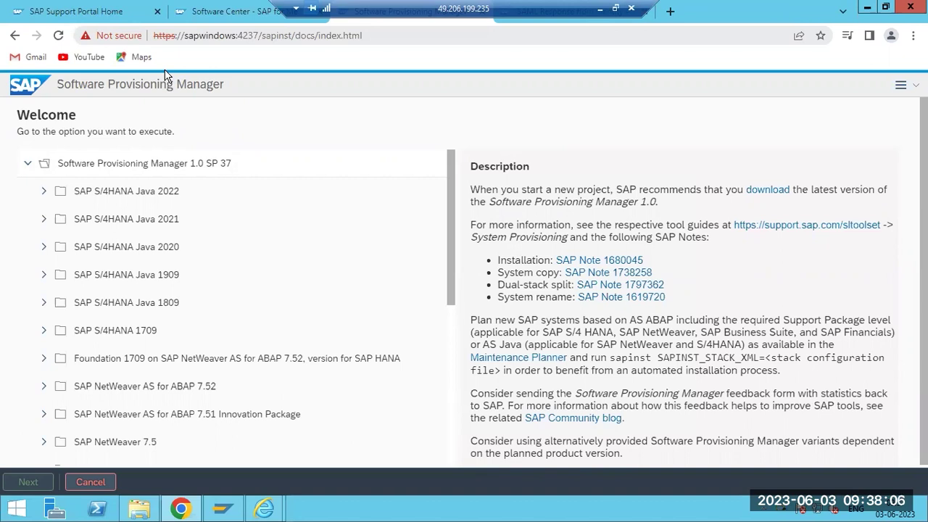
left_click(140, 509)
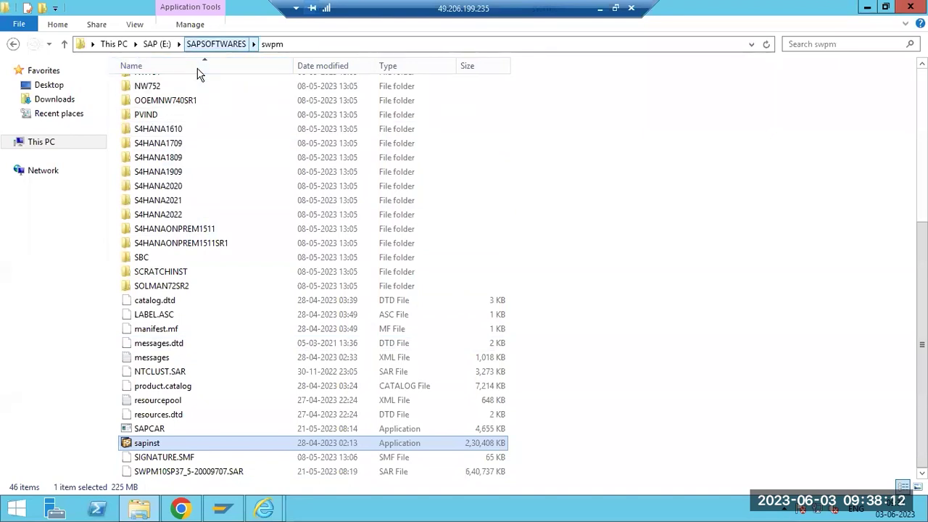
left_click(181, 511)
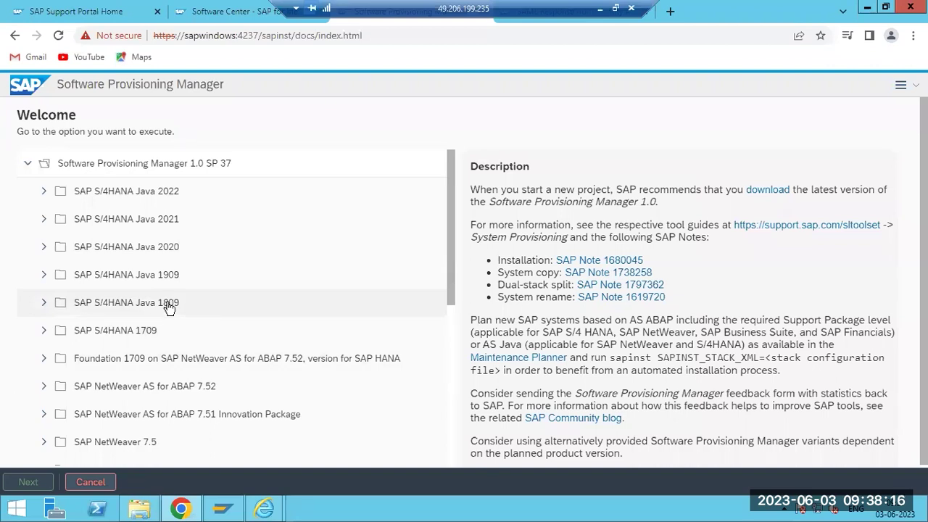
- Expand Generic Options, SAP HANA Database and Uninstall in the Software Provisioning Manager option tree
scroll(84, 453, "down", 5)
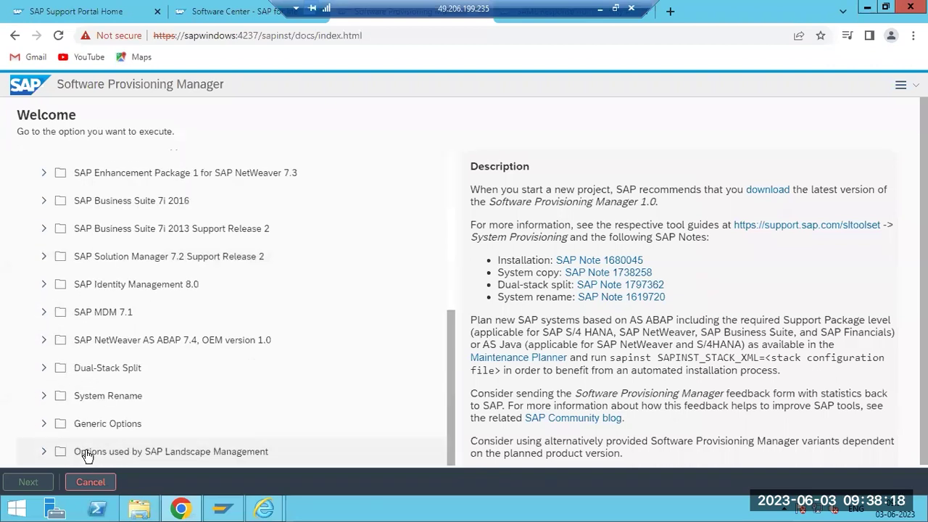
left_click(44, 397)
left_click(46, 398)
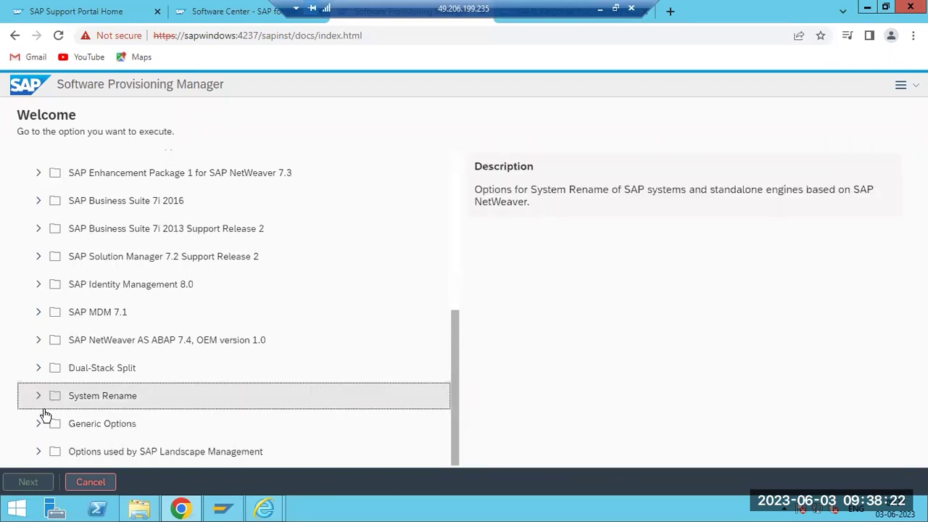
left_click(44, 423)
scroll(45, 422, "down", 5)
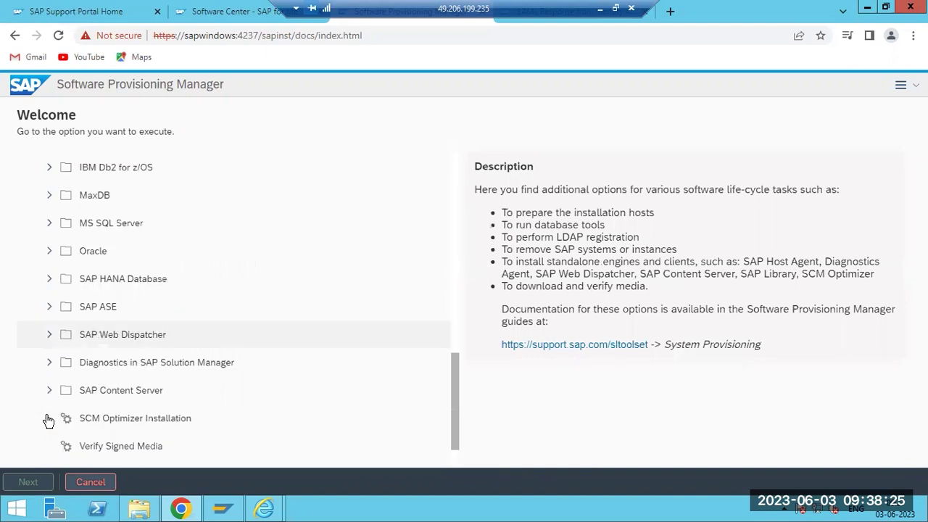
left_click(50, 285)
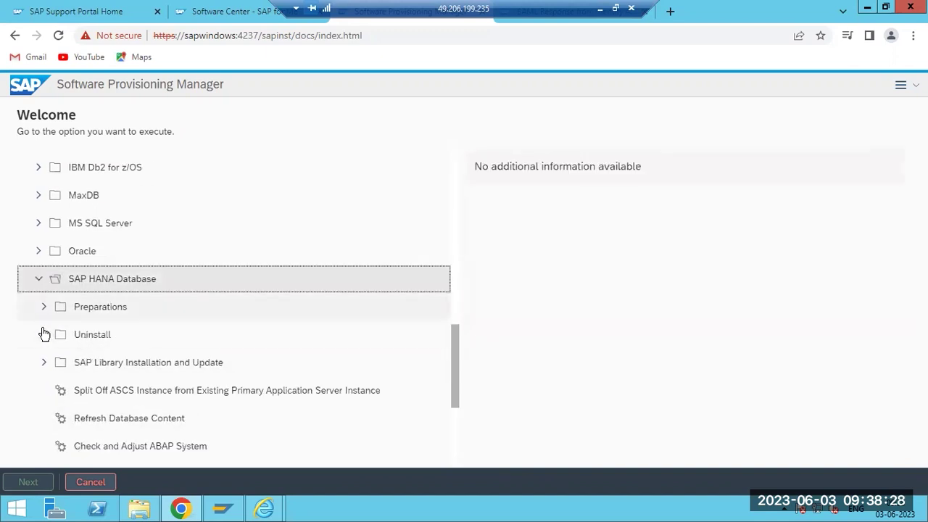
left_click(44, 337)
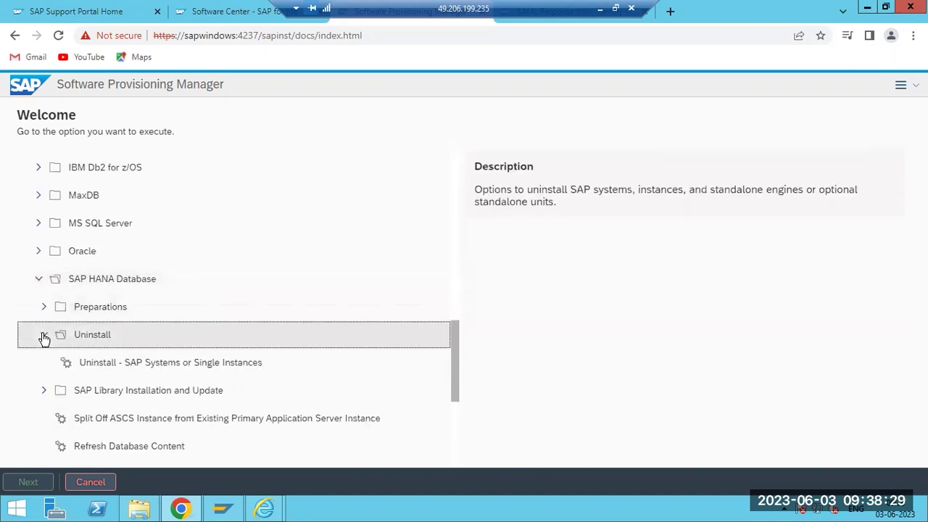
- Start the Uninstall - SAP Systems or Single Instances service and close the leftover Internet Explorer certificate error windows
left_click(66, 366)
left_click(70, 369)
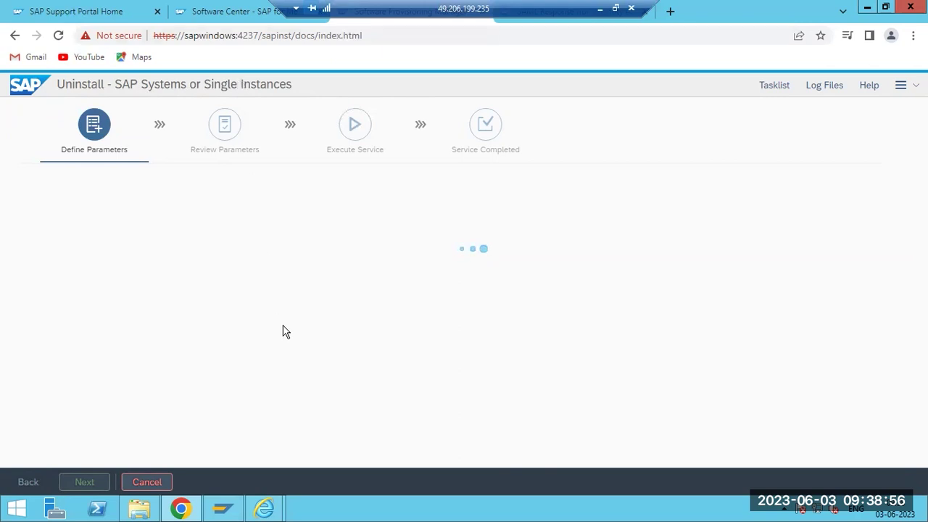
mouse_move(265, 508)
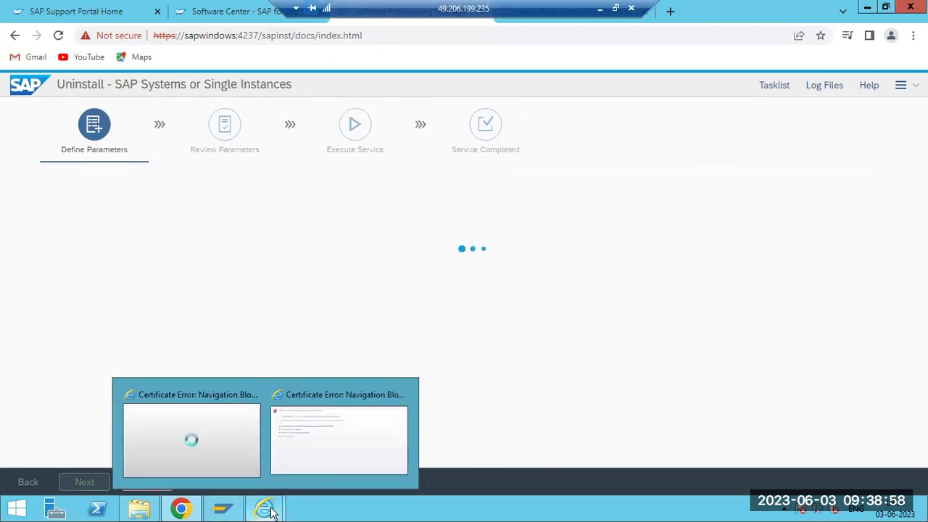
left_click(254, 403)
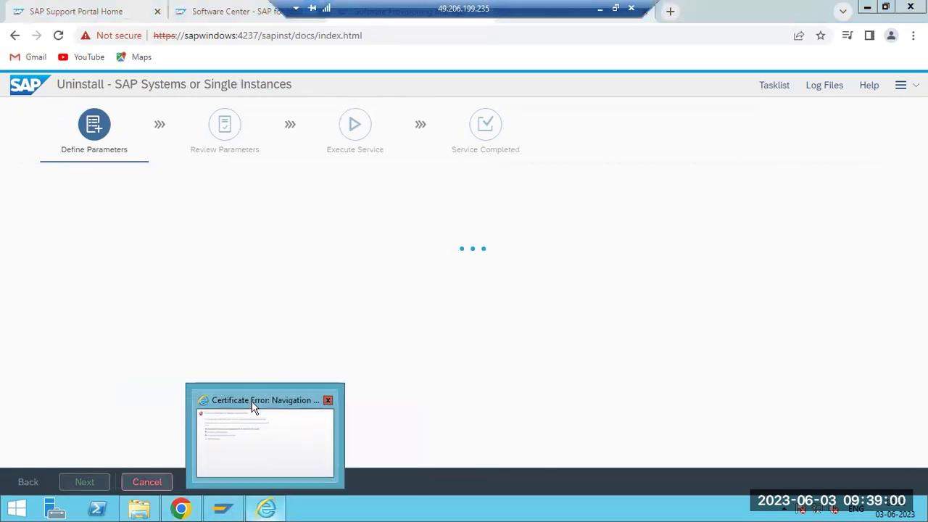
left_click(324, 400)
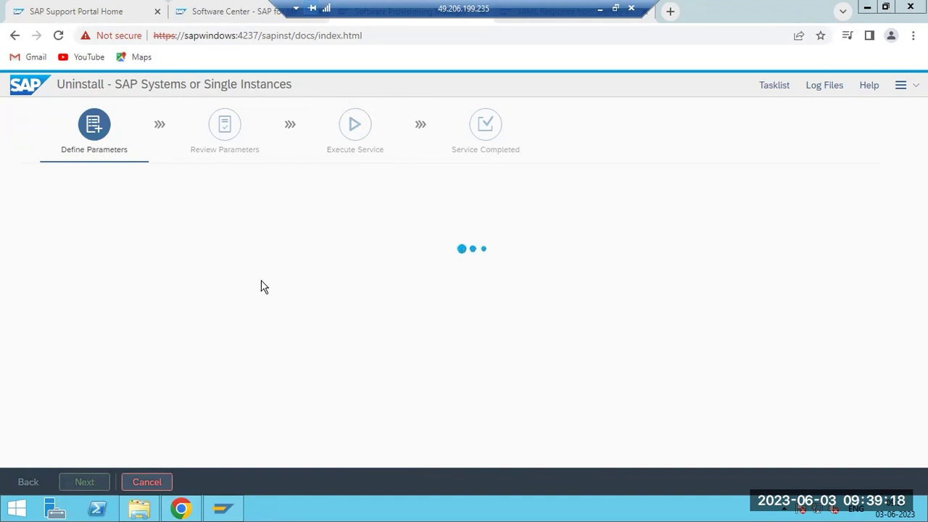
- Show the log files list and submit E:\usr\sap\ECD\SYS\profile as the profile directory of the system to uninstall
left_click(828, 90)
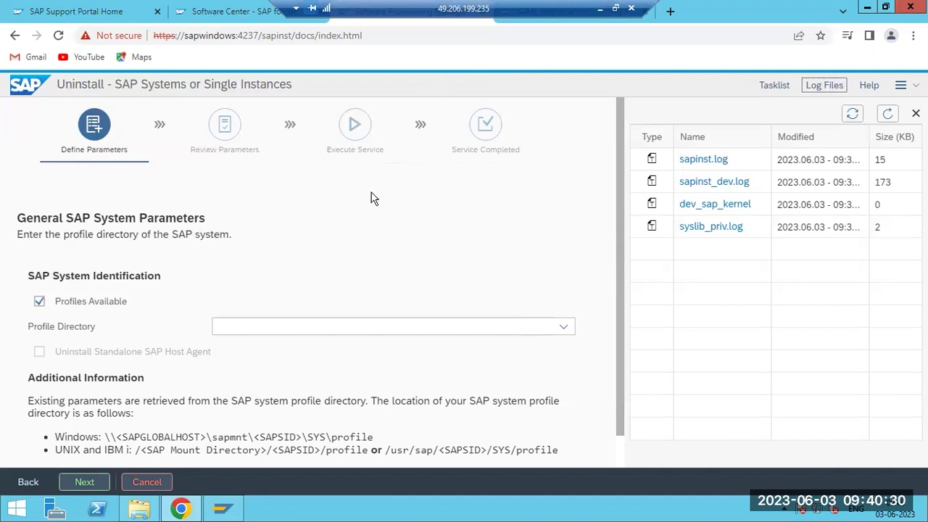
left_click(562, 327)
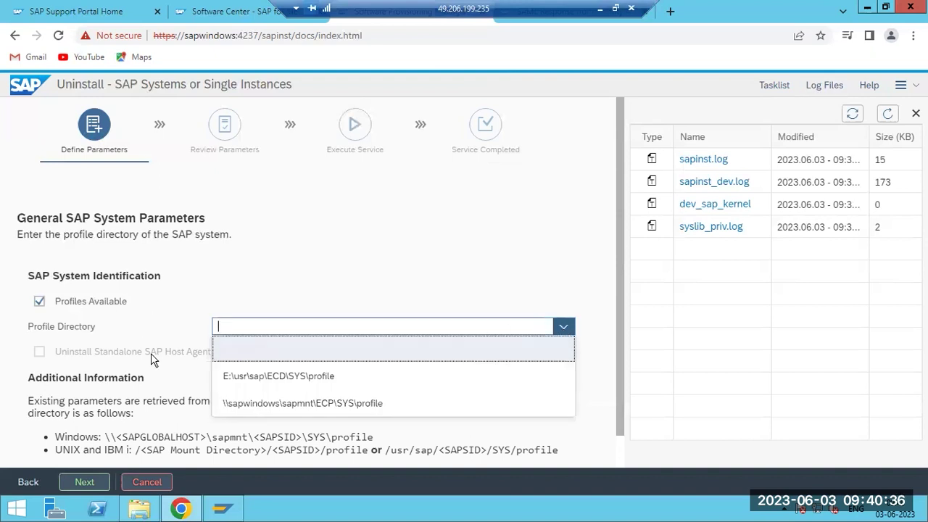
left_click(245, 382)
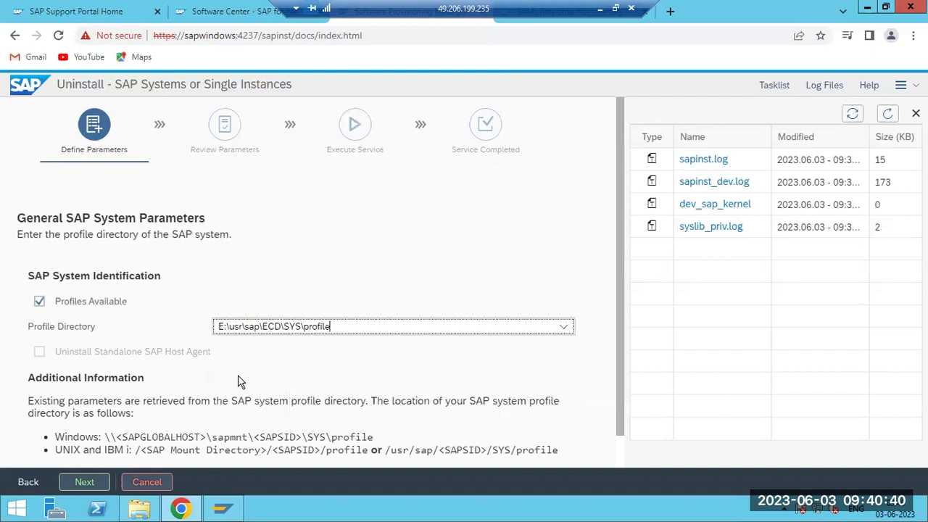
left_click(81, 484)
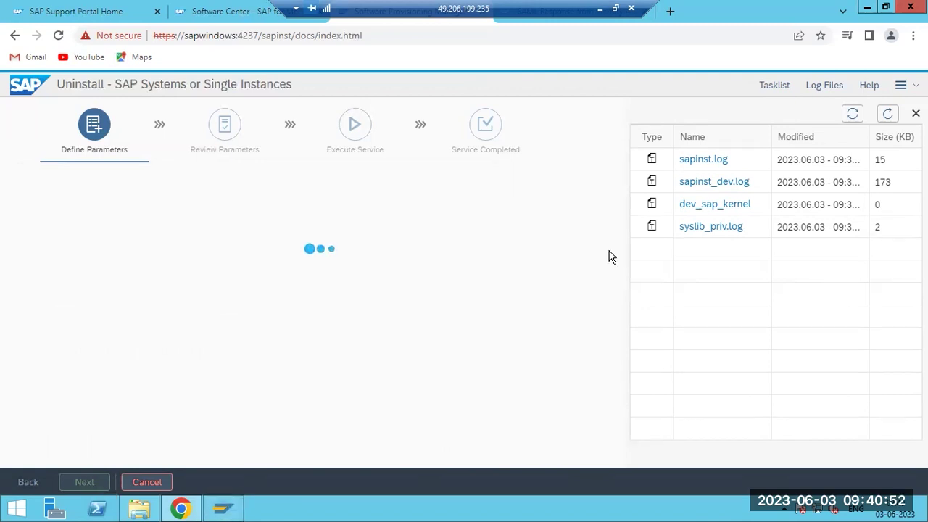
- Refresh the log list, proceed with uninstalling all instances of system ECD, and check sapinst.log
left_click(888, 116)
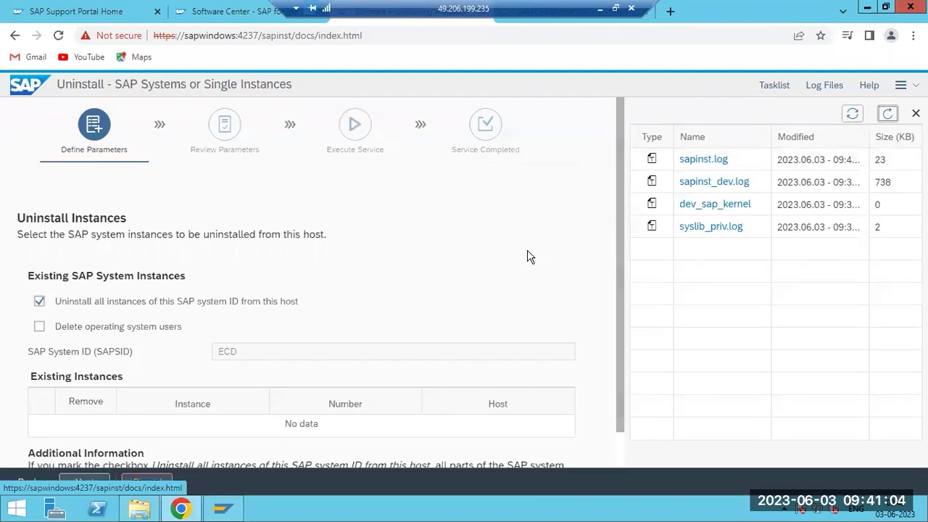
scroll(454, 284, "down", 1)
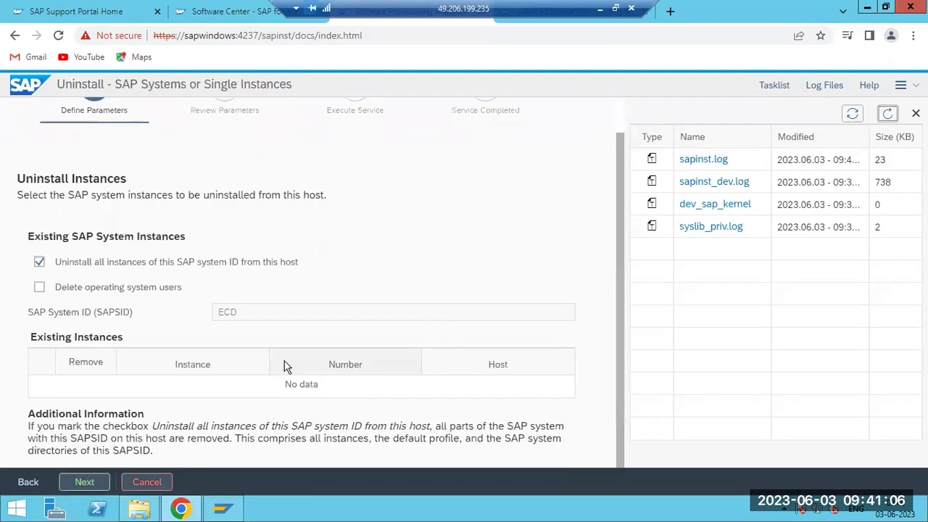
left_click(97, 483)
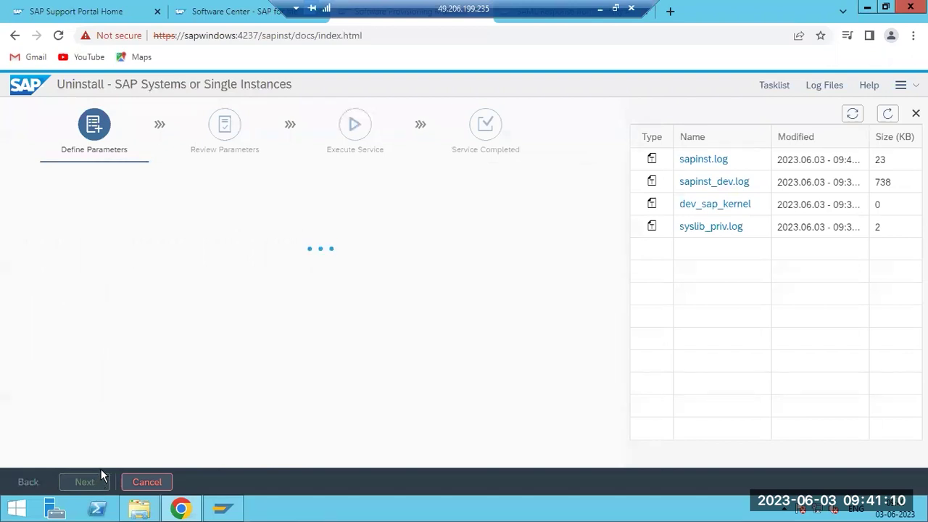
left_click(707, 159)
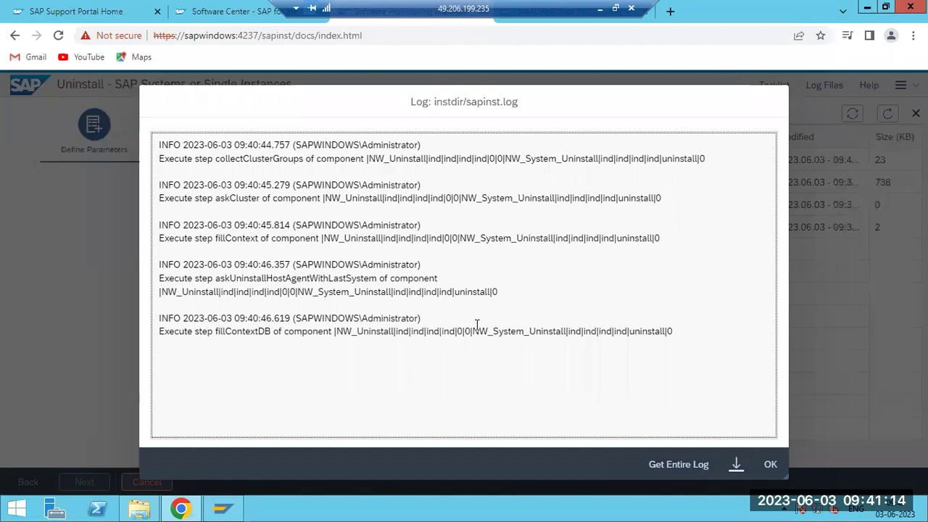
left_click(765, 467)
- Deselect Remove database or parts of it for the SAP HANA database and review the uninstall's parameter summary
left_click(39, 300)
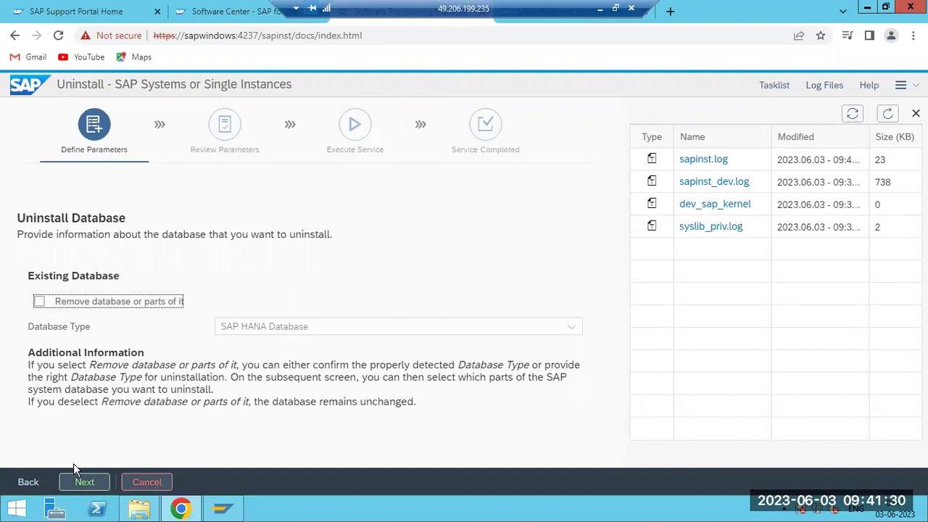
left_click(39, 302)
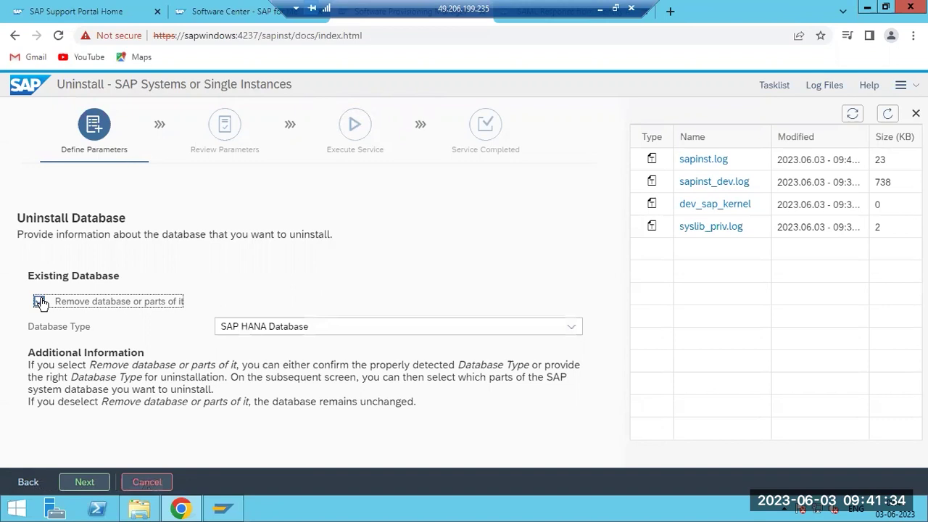
left_click(40, 302)
left_click(79, 482)
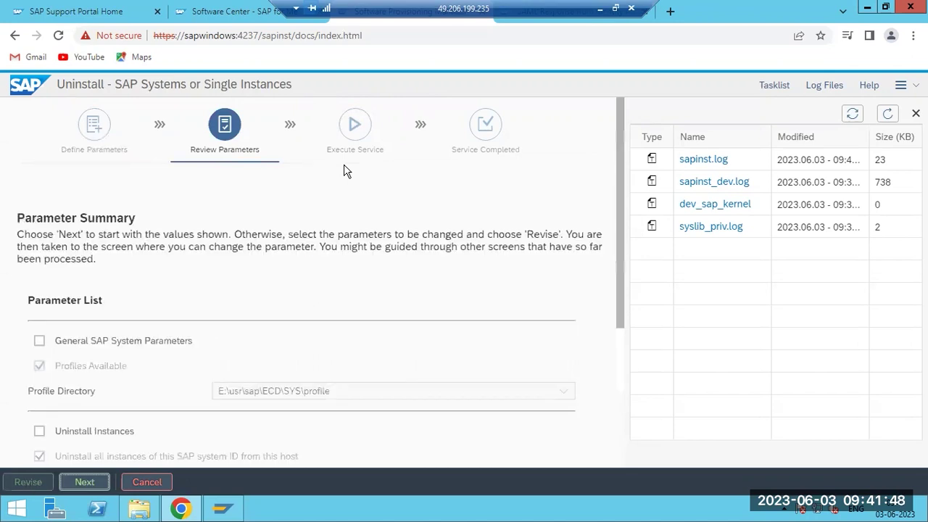
scroll(333, 229, "down", 3)
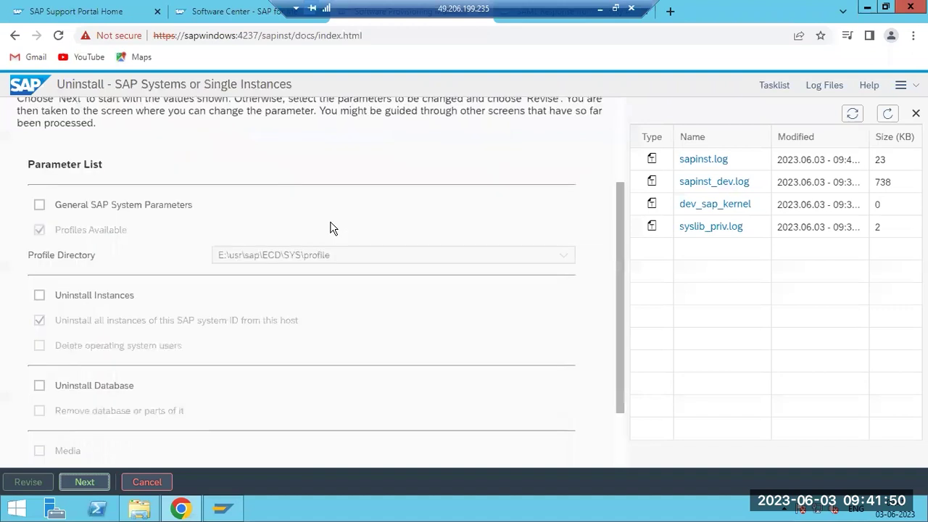
scroll(330, 228, "up", 3)
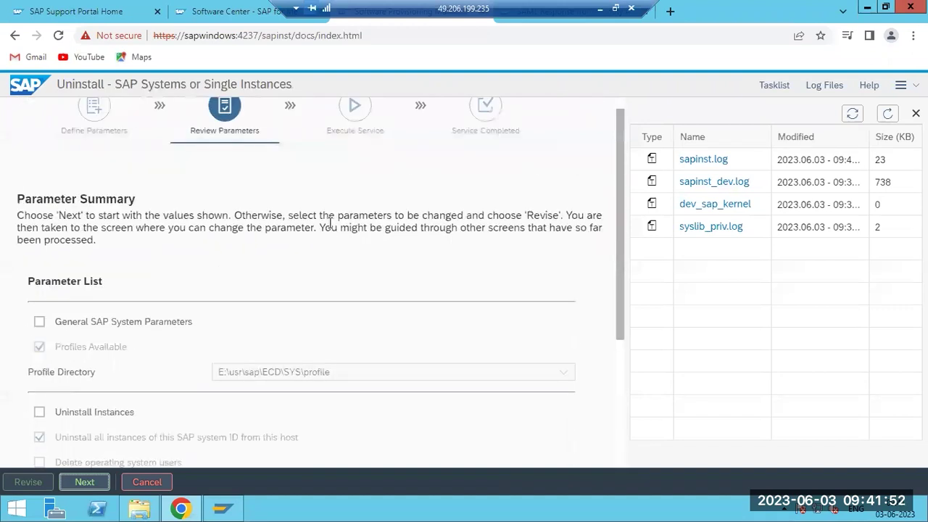
scroll(330, 226, "down", 3)
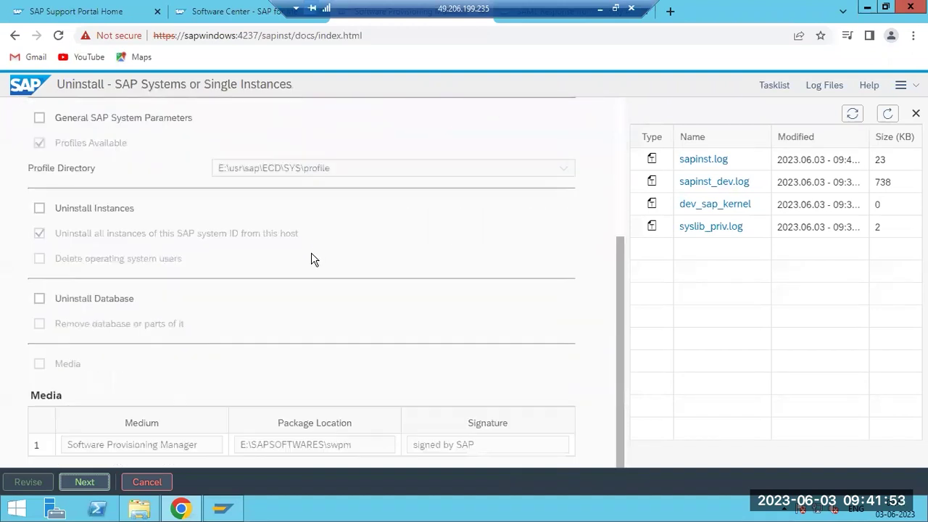
left_click(85, 482)
- Switch to Paint and undo the ECP diagram drawings until only the SAP installations text remains
left_click(596, 9)
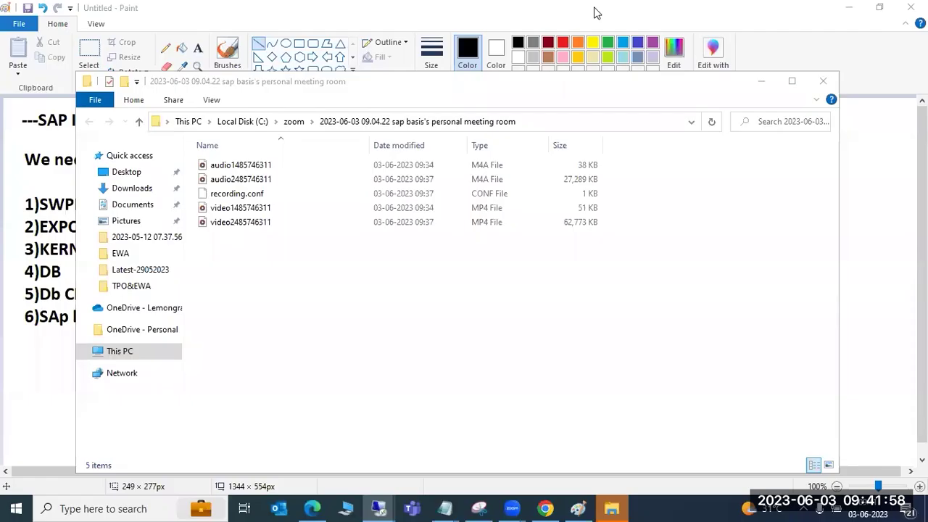
left_click(72, 354)
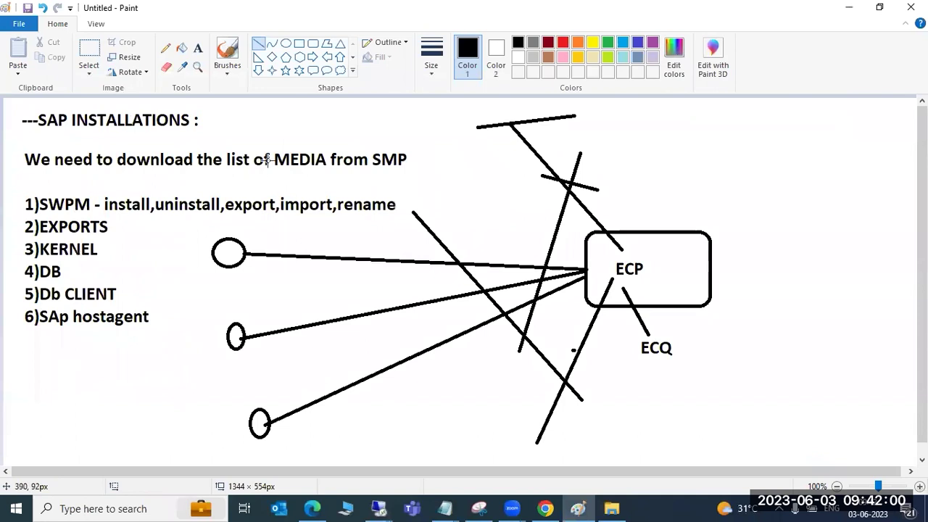
key("ctrl+z")
key("ctrl+z")
key("ctrl+z")
key("ctrl+z")
key("ctrl+z")
key("ctrl+z")
key("ctrl+z")
key("ctrl+z")
key("ctrl+z")
key("ctrl+z")
key("ctrl+z")
key("ctrl+z")
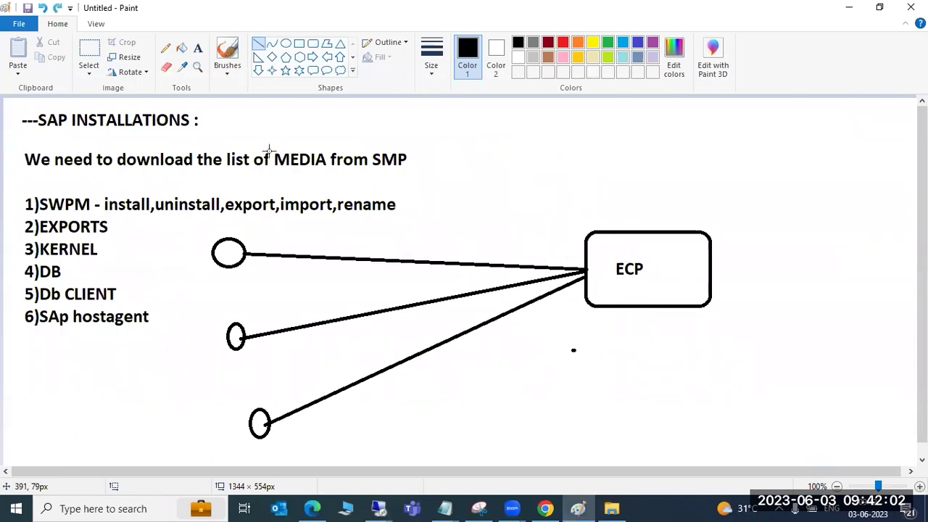
key("ctrl+z")
key("ctrl+z")
key("ctrl+z")
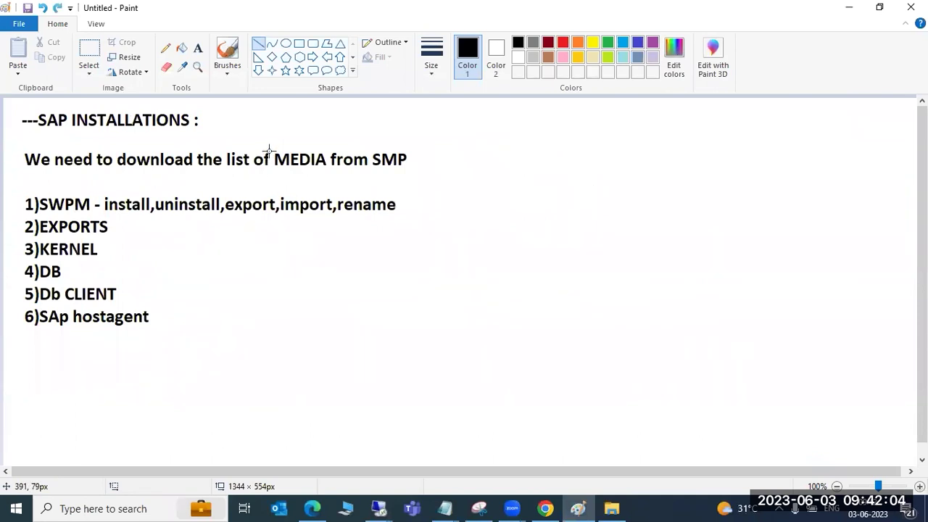
- Draw three stacked rounded rectangles beside the text: a small one about 103 × 41 px, a large one, and a medium one
left_click(313, 44)
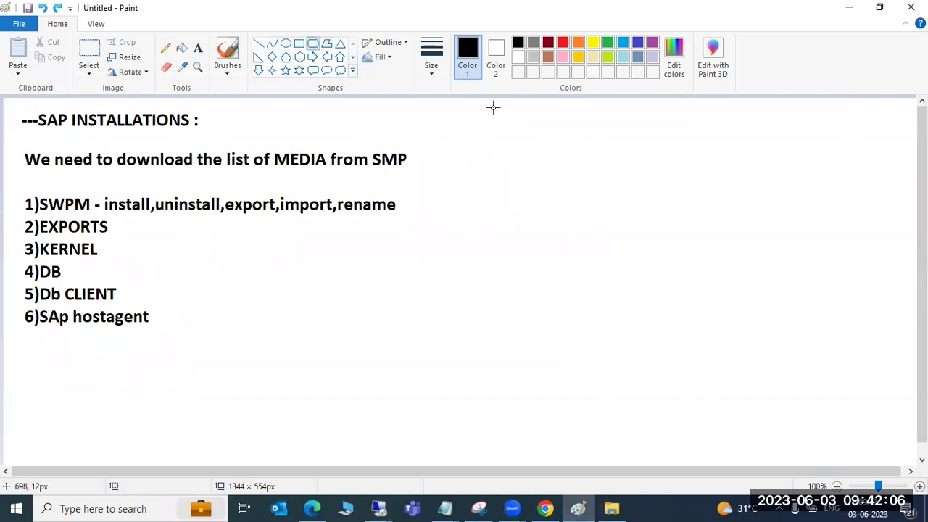
left_click_drag(602, 109, 672, 138)
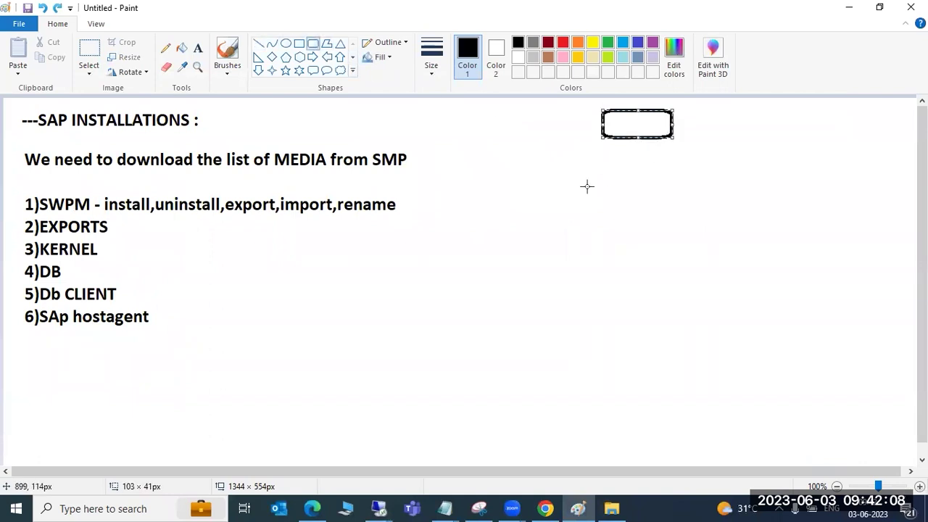
left_click_drag(493, 174, 794, 328)
left_click_drag(601, 374, 722, 464)
left_click(537, 399)
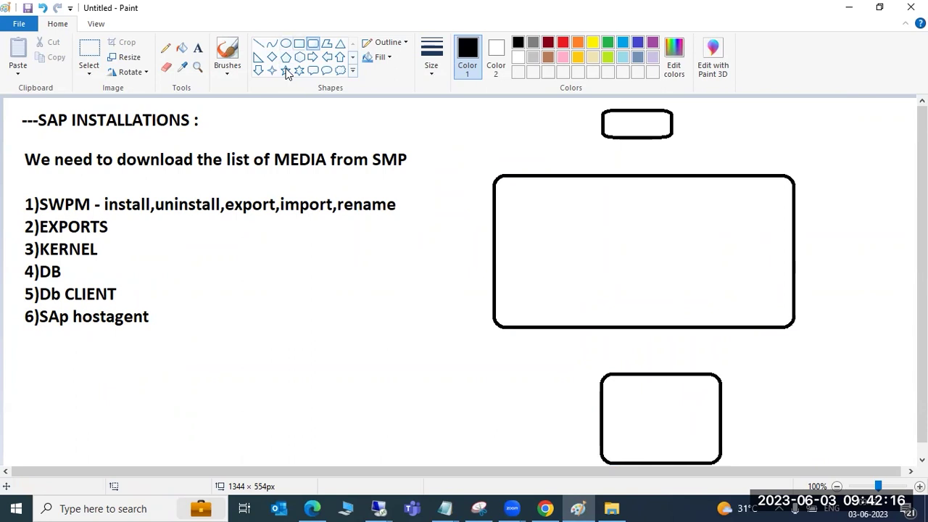
- Draw a rectangle about 112 × 57 px inside the large box and a smaller rectangle inside the lowest box
left_click(298, 43)
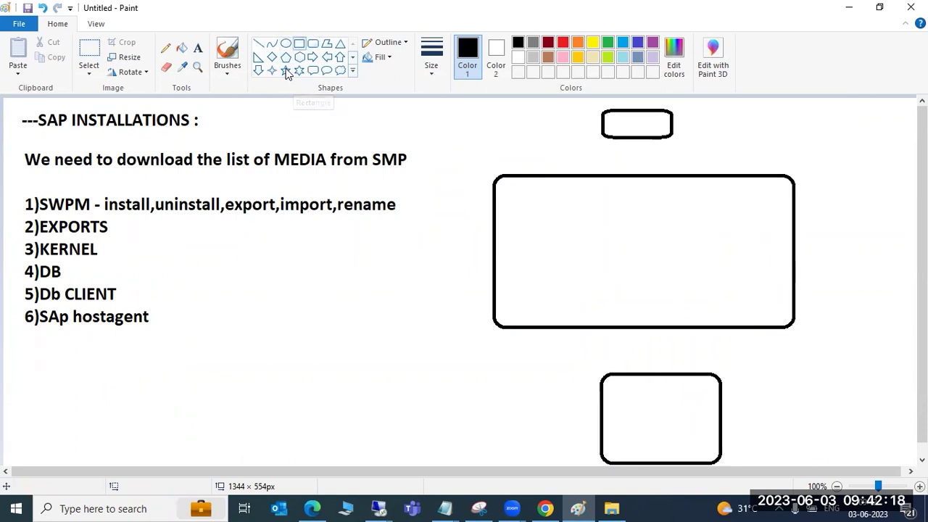
mouse_move(538, 195)
left_mouse_down()
mouse_move(561, 226)
mouse_move(615, 233)
left_mouse_up()
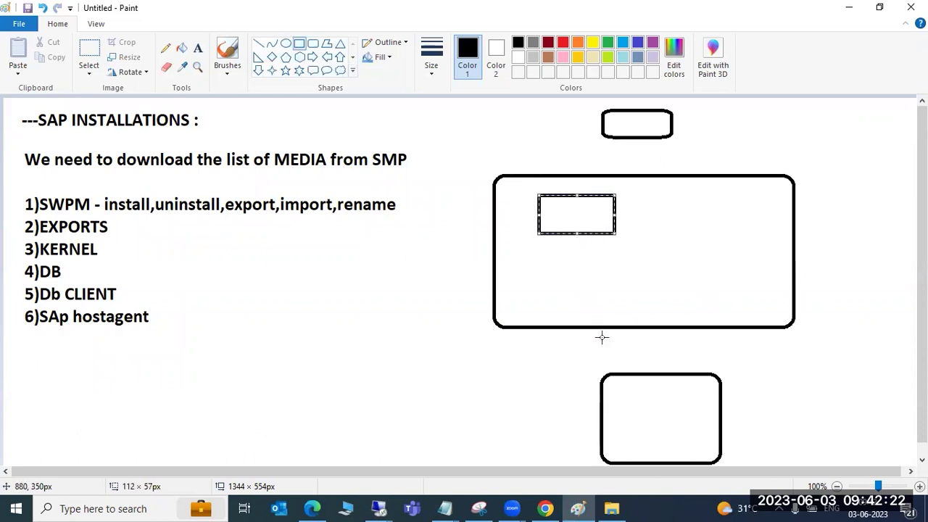
left_click_drag(630, 420, 694, 454)
left_click(536, 397)
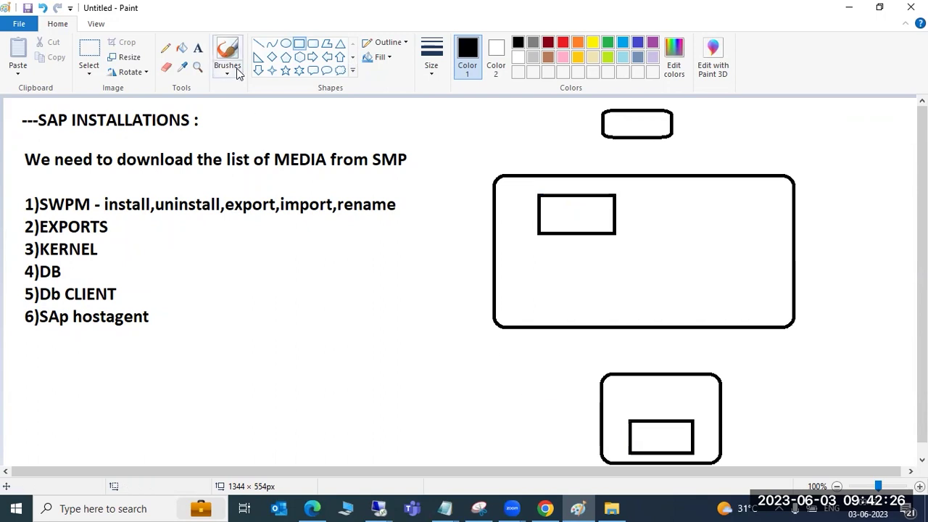
- Connect the two inner rectangles with a straight line and add short marks inside both of them
left_click(258, 43)
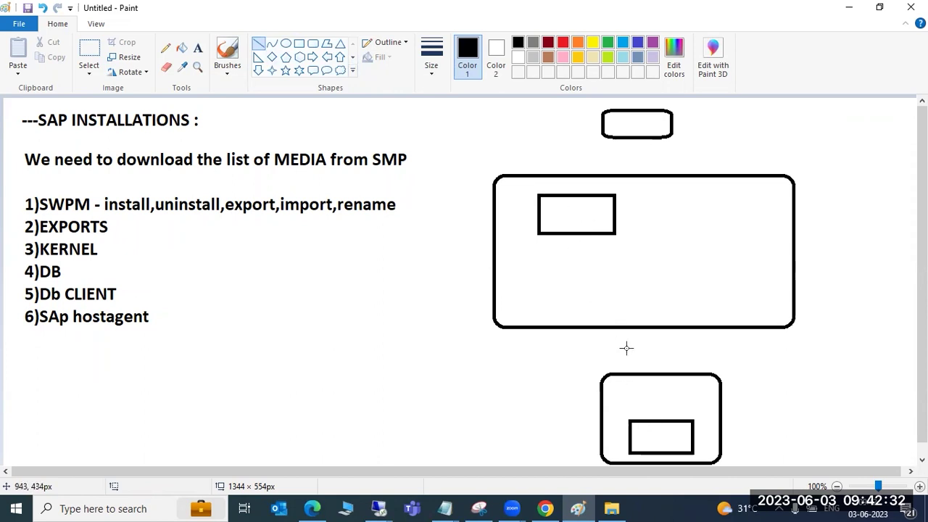
left_click_drag(576, 232, 640, 419)
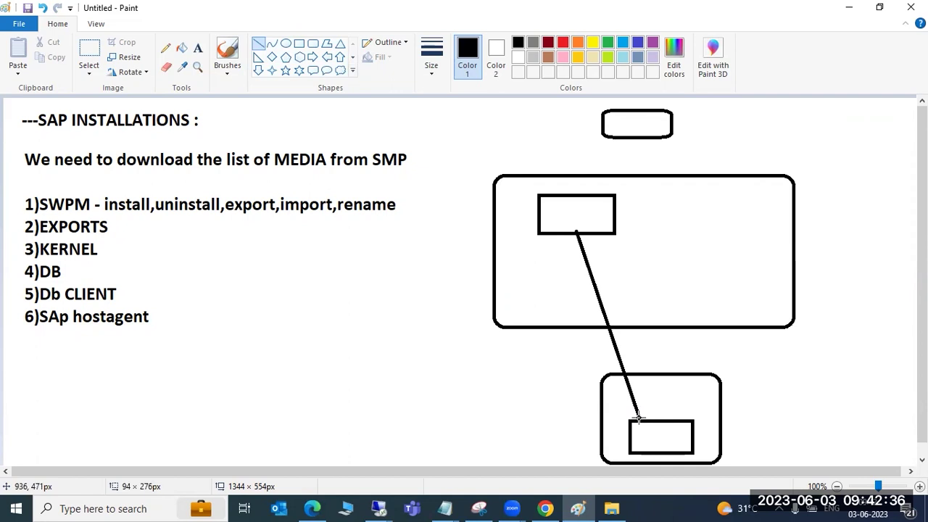
left_click_drag(559, 210, 609, 209)
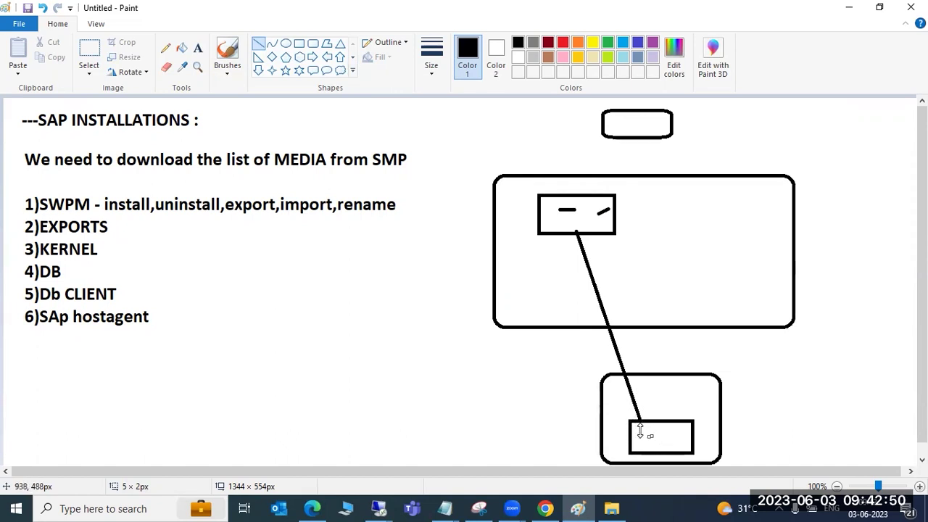
- Return to the remote desktop session and examine the uninstall parameter list, highlighting the option to uninstall all instances of the SAP system ID
left_click(381, 508)
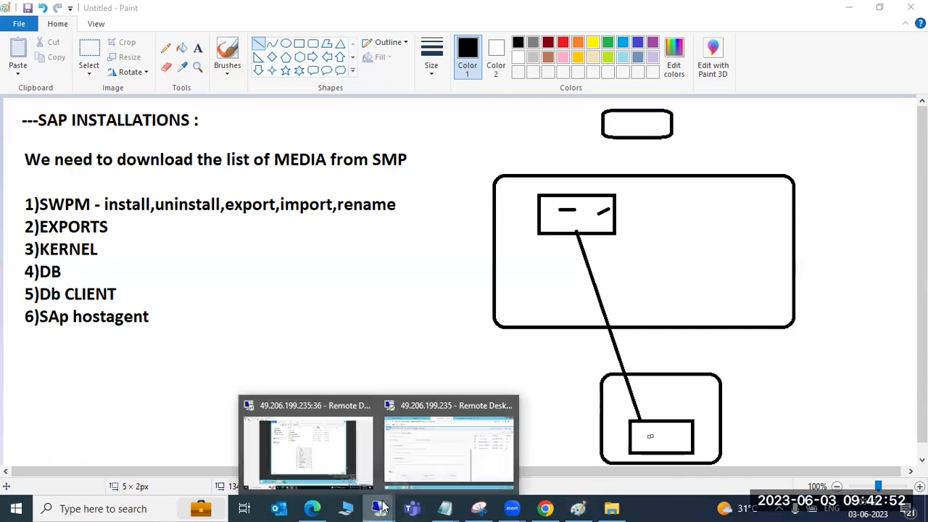
left_click(411, 448)
scroll(201, 322, "up", 3)
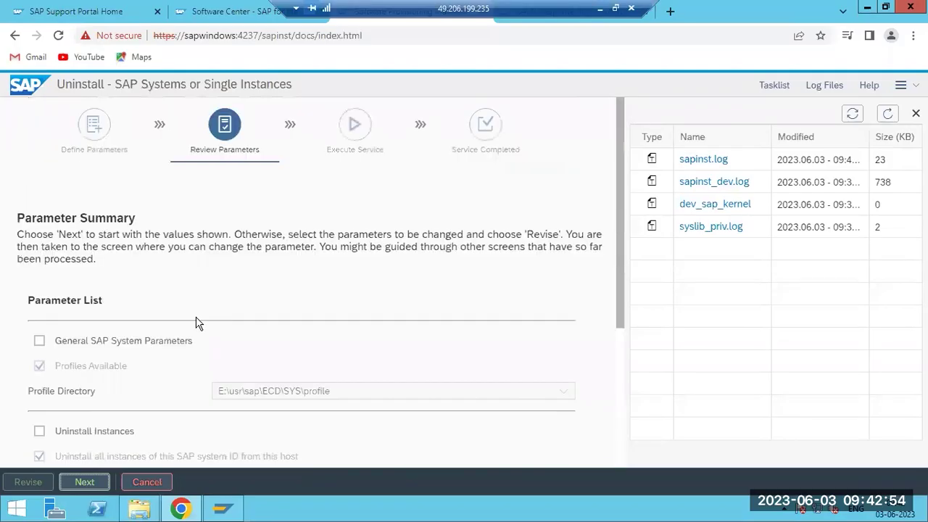
scroll(198, 323, "down", 2)
left_click_drag(71, 237, 121, 237)
left_click_drag(121, 322, 196, 324)
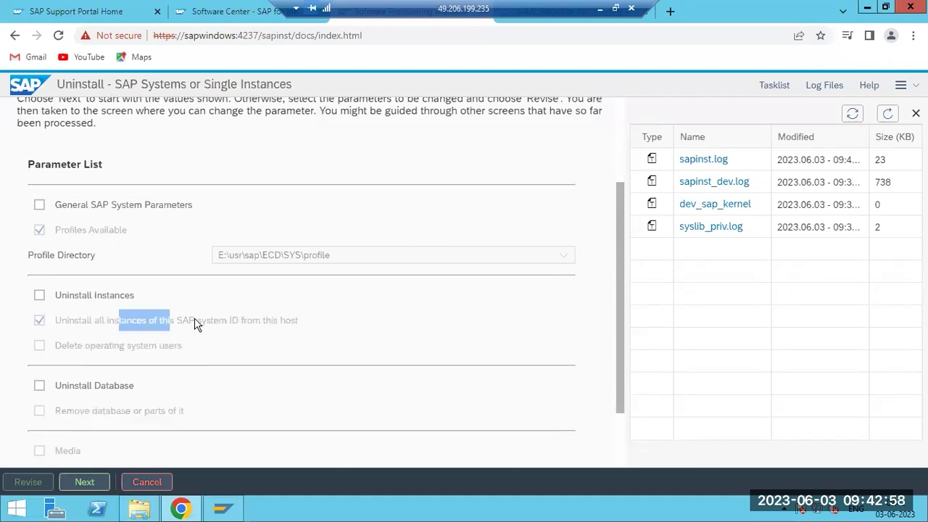
scroll(199, 326, "down", 2)
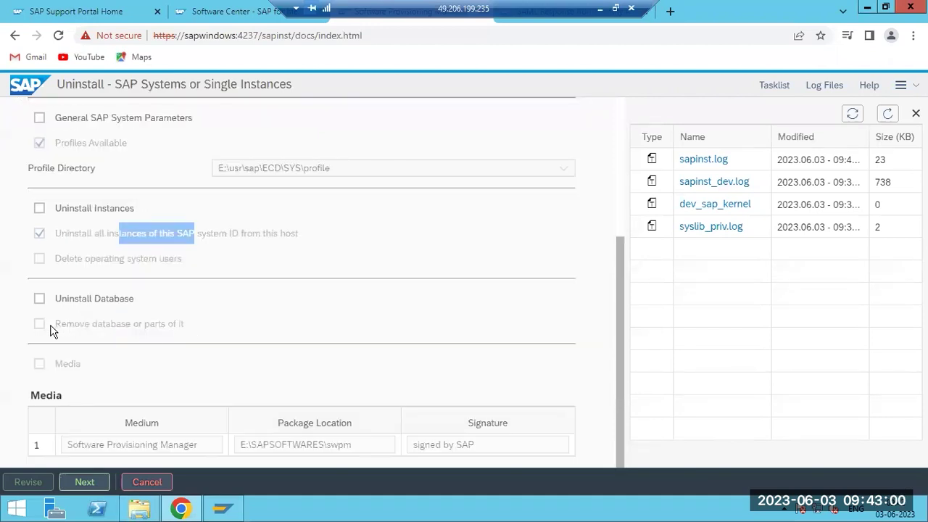
- Start executing the uninstall of SAP system ECD and check the E:\usr\sap folder in File Explorer while it runs
left_click(86, 482)
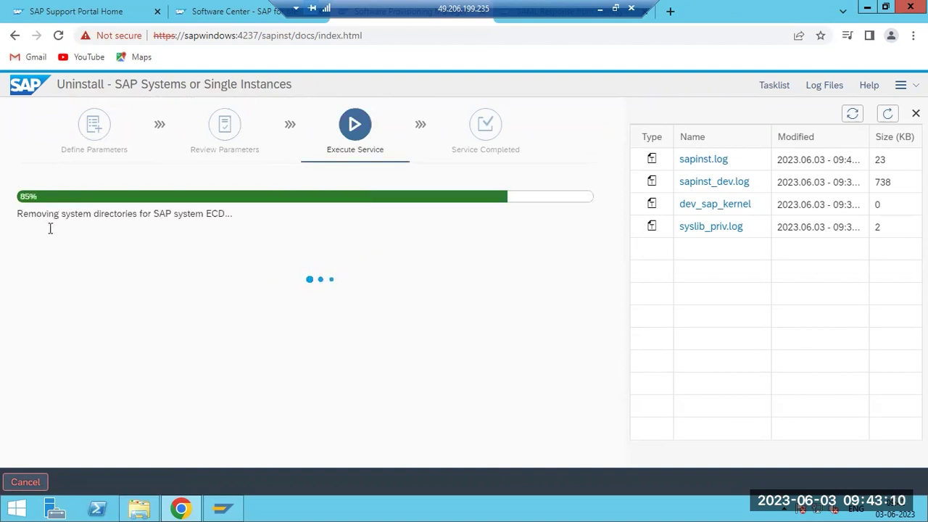
left_click(139, 509)
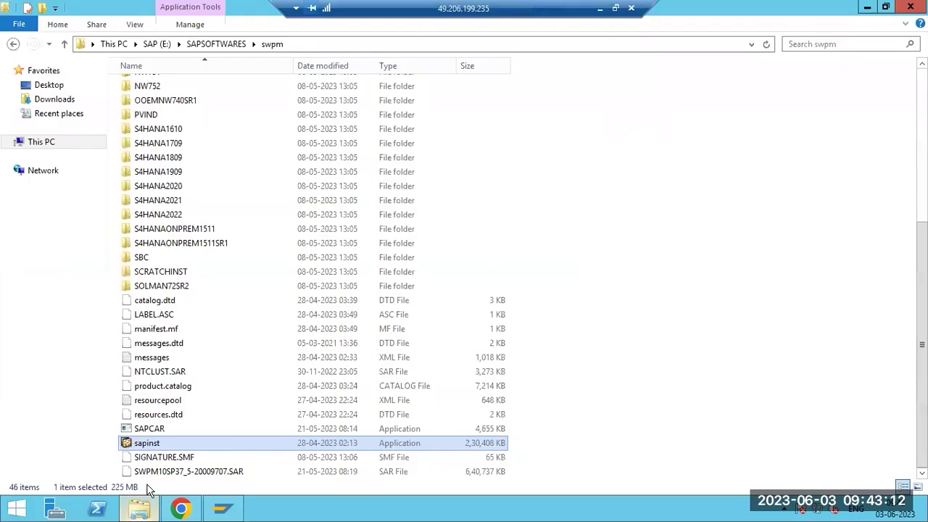
left_click(115, 44)
double_click(707, 187)
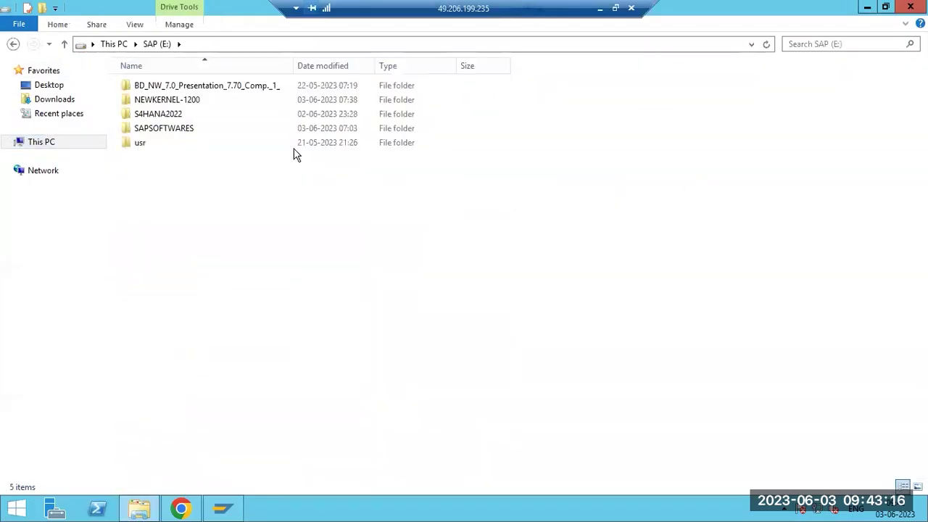
double_click(170, 143)
double_click(144, 90)
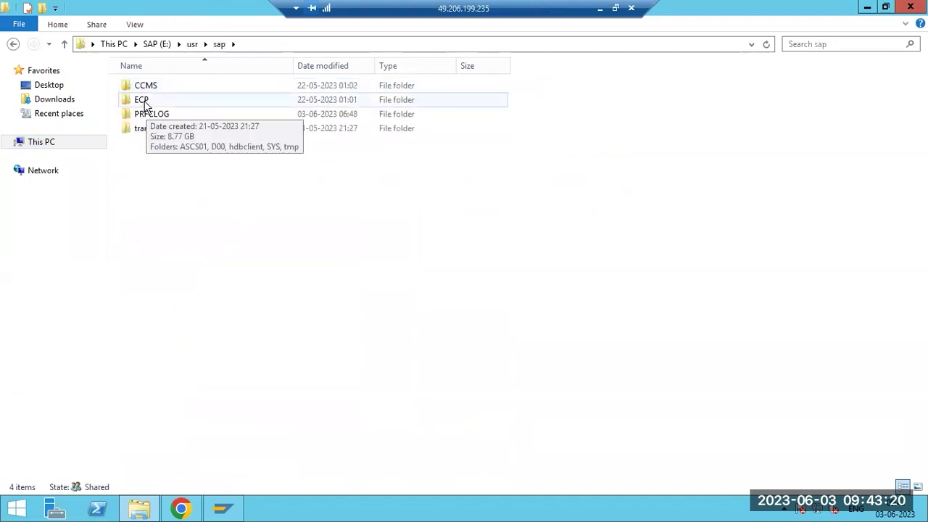
- Return to the uninstall page, refresh its log file list, and check the execution status against the usr\sap folder
left_click(181, 509)
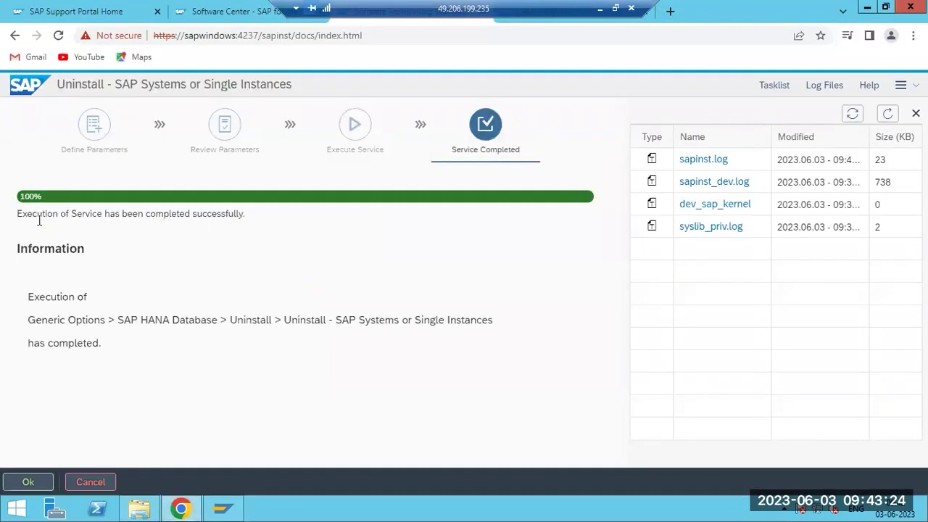
left_click(888, 114)
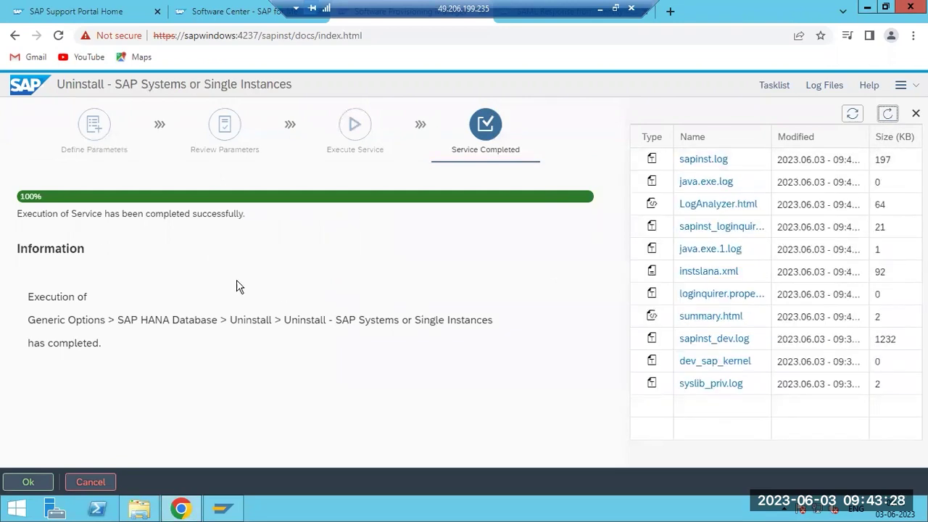
left_click(139, 509)
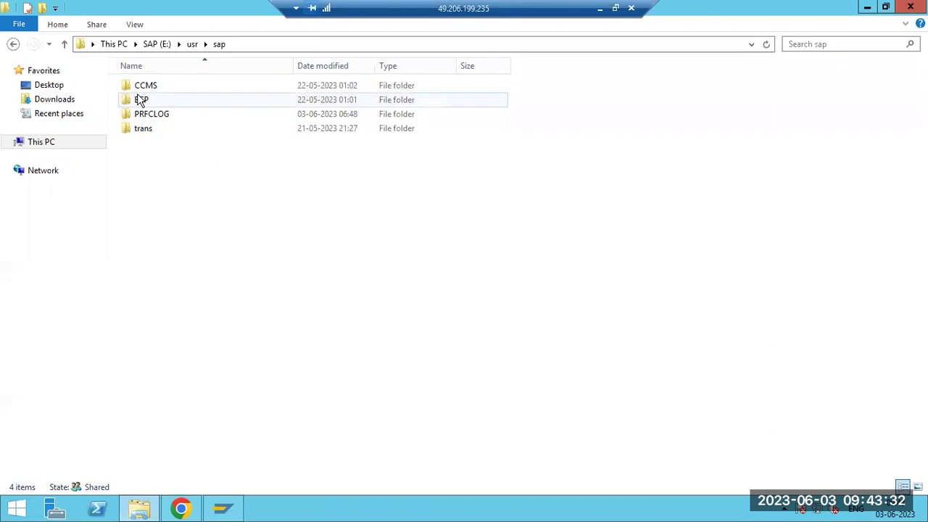
left_click(192, 511)
left_click_drag(37, 213, 172, 212)
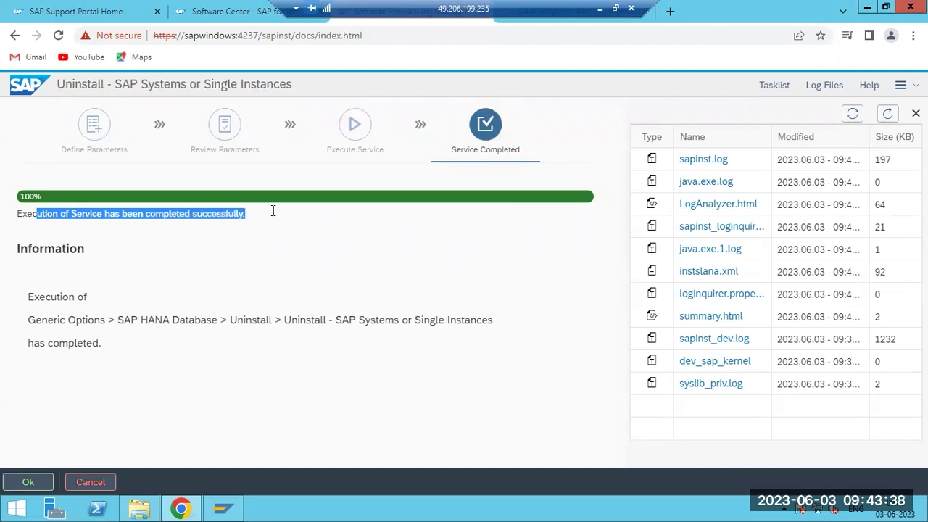
- Acknowledge the uninstall's completion, dismiss the SAP feedback form, and exit the service, closing File Explorer and Chrome too
left_click(27, 483)
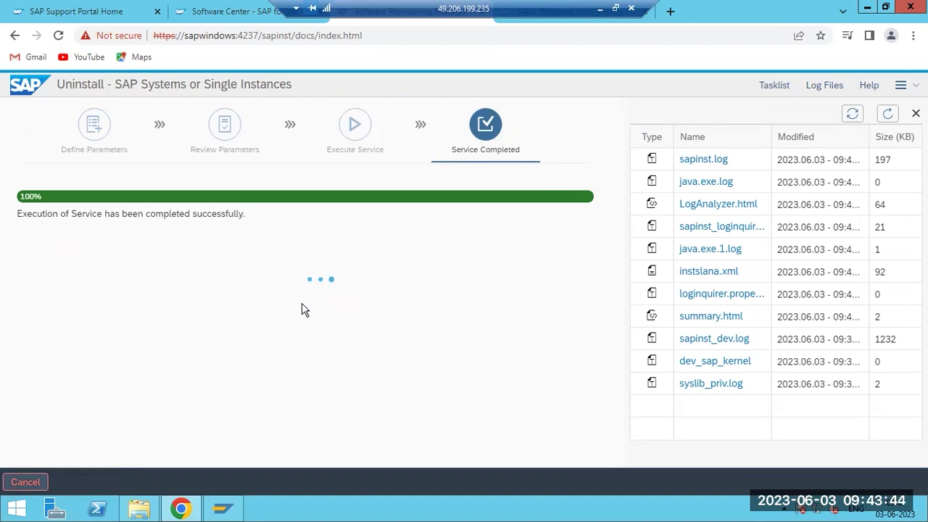
left_click(138, 510)
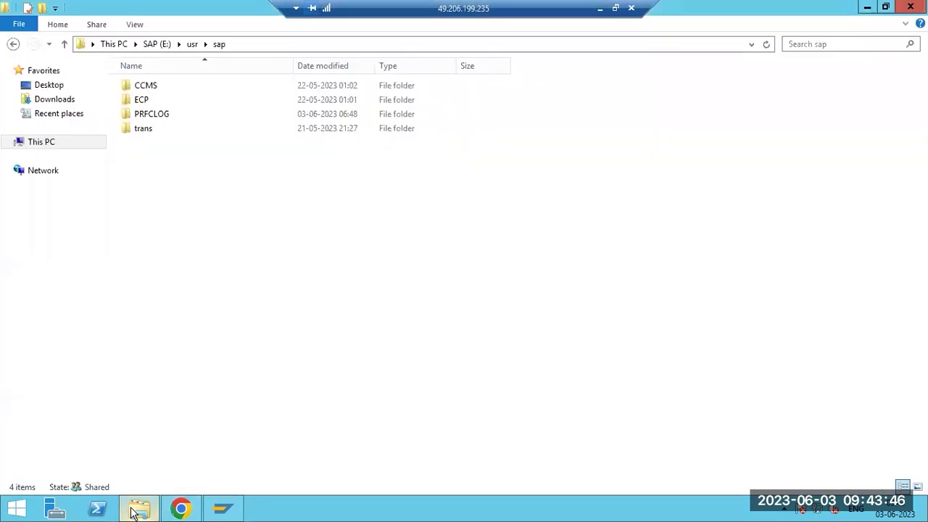
right_click(134, 512)
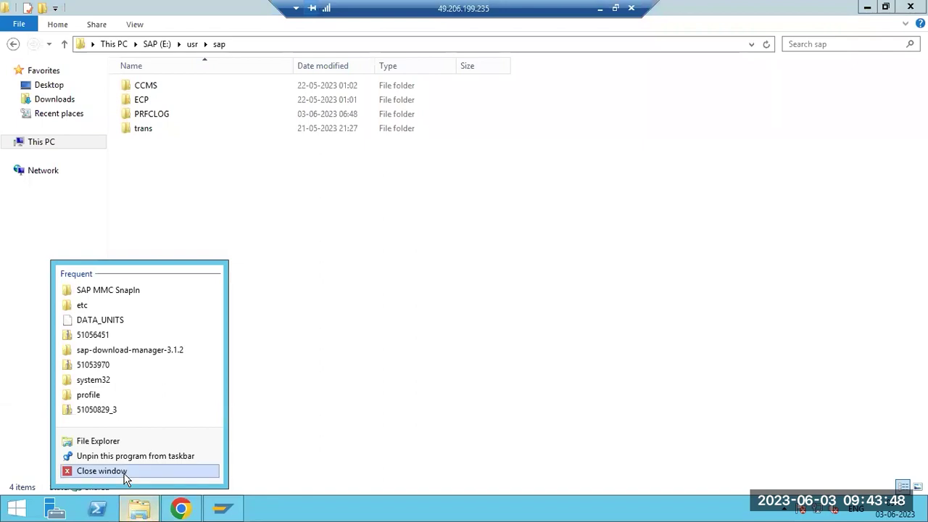
left_click(125, 475)
left_click(780, 465)
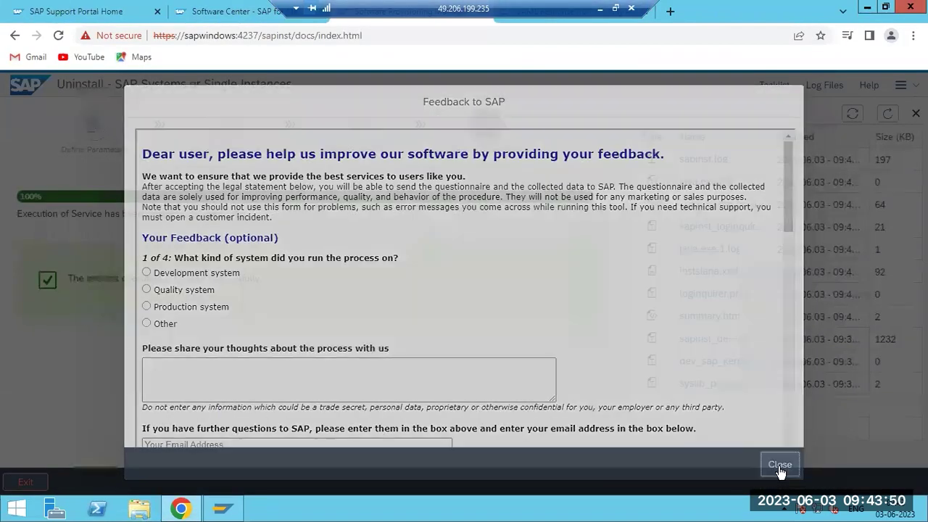
left_click(25, 483)
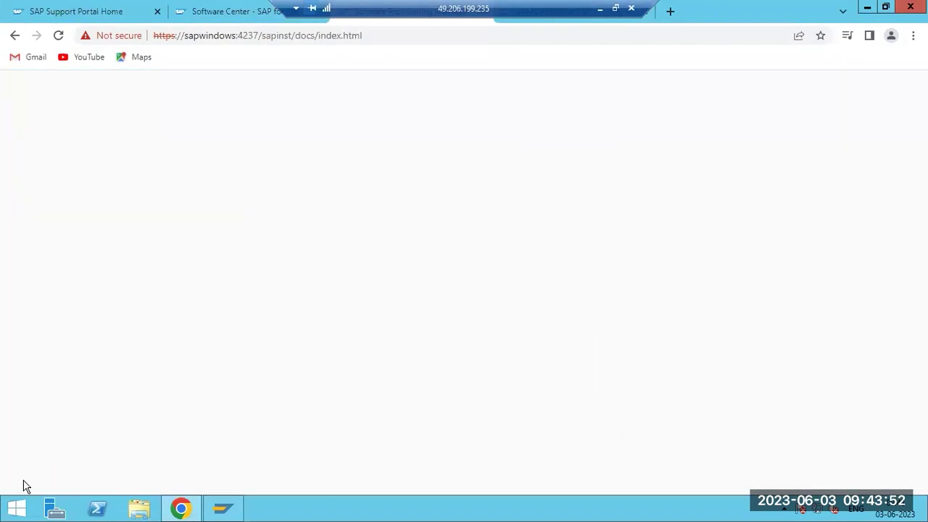
left_click(910, 8)
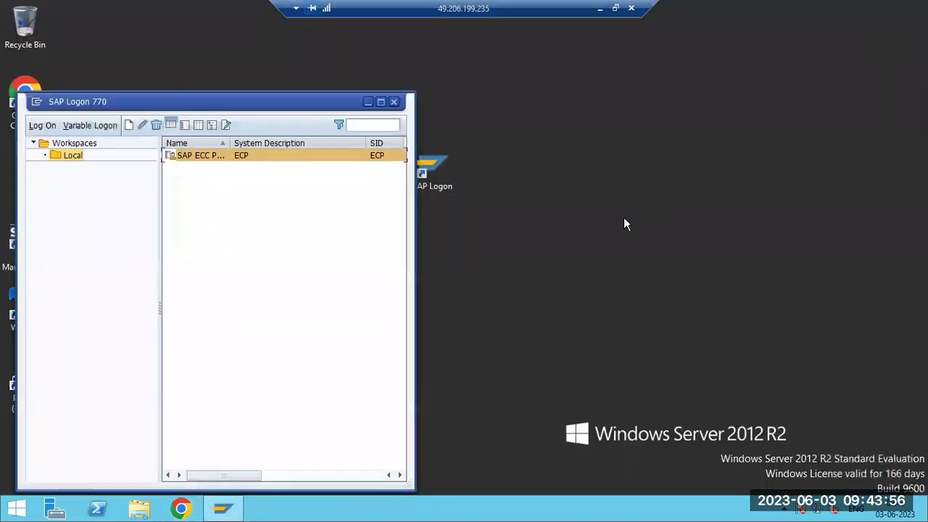
- Close the SAP Logon window in the remote session and switch to the Paint drawing
key("alt+Tab")
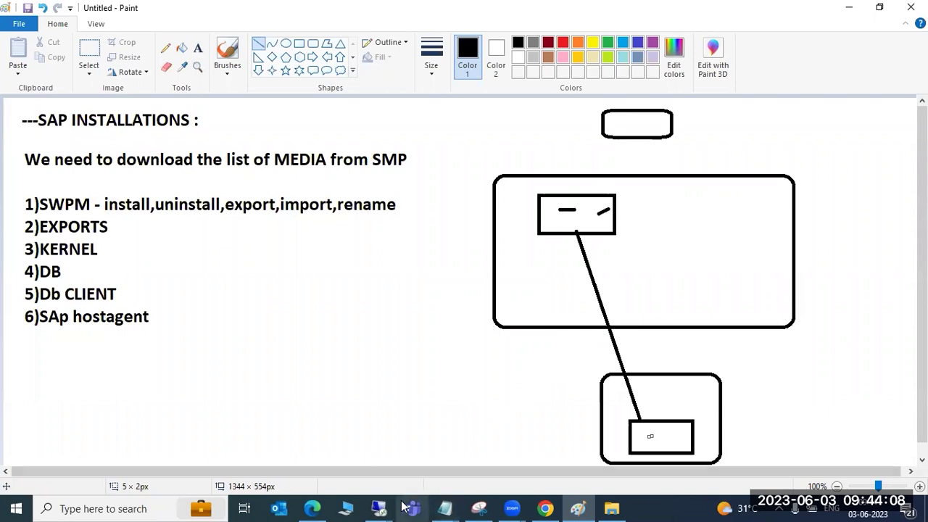
left_click(378, 508)
left_click(407, 472)
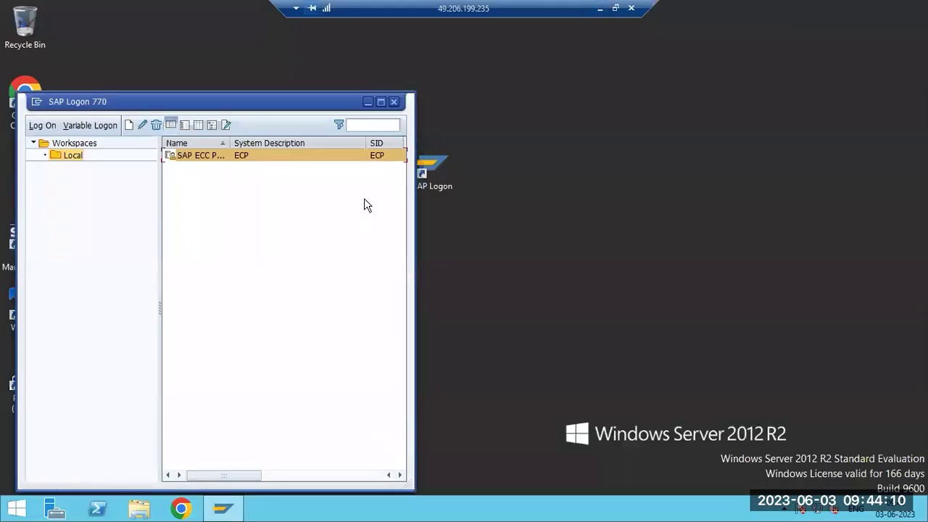
left_click(396, 102)
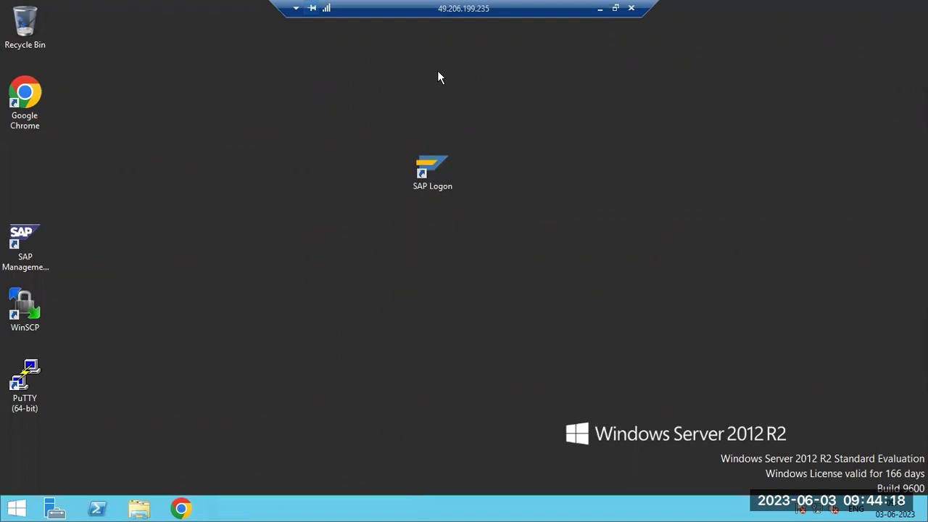
left_click(600, 8)
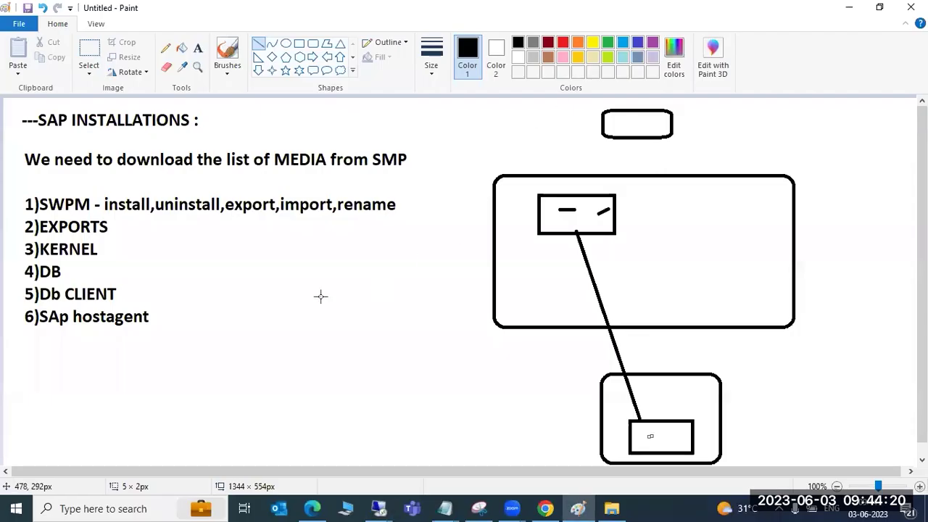
- Add the text "Instalaltion on LINUX OS" in a box about 645 × 93 px below the media list
left_click(197, 48)
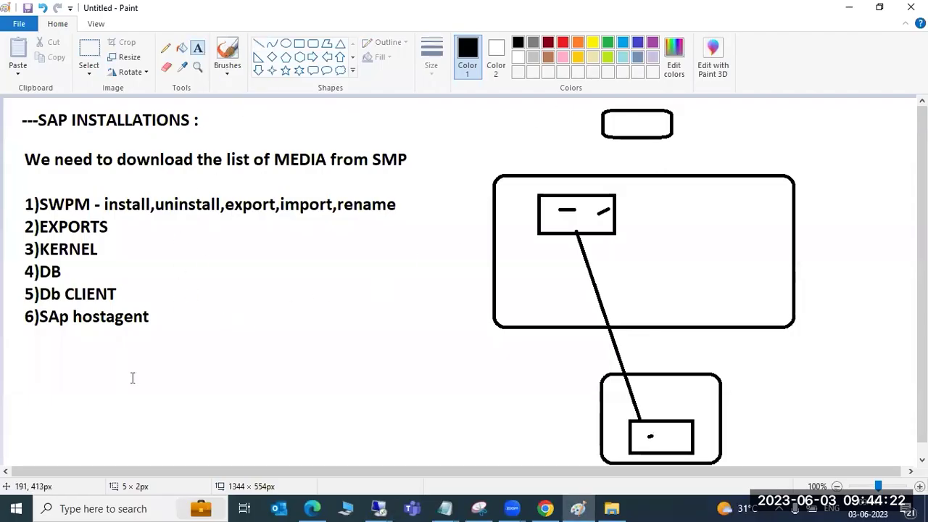
left_click_drag(37, 341, 478, 406)
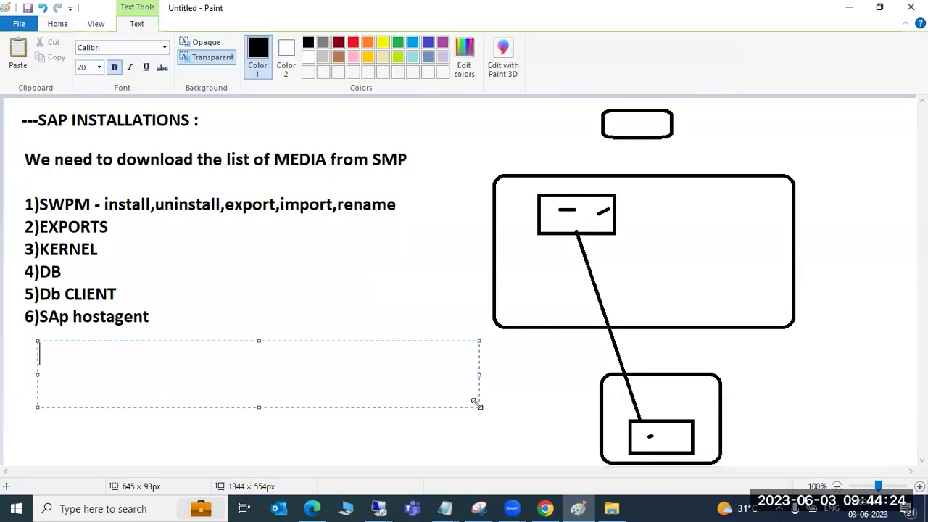
type("Instalal")
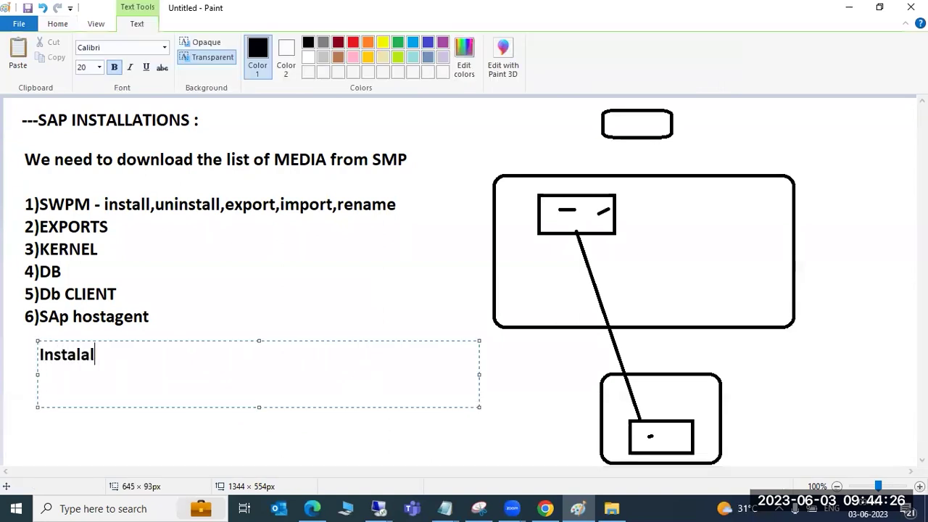
type("tion on LINU")
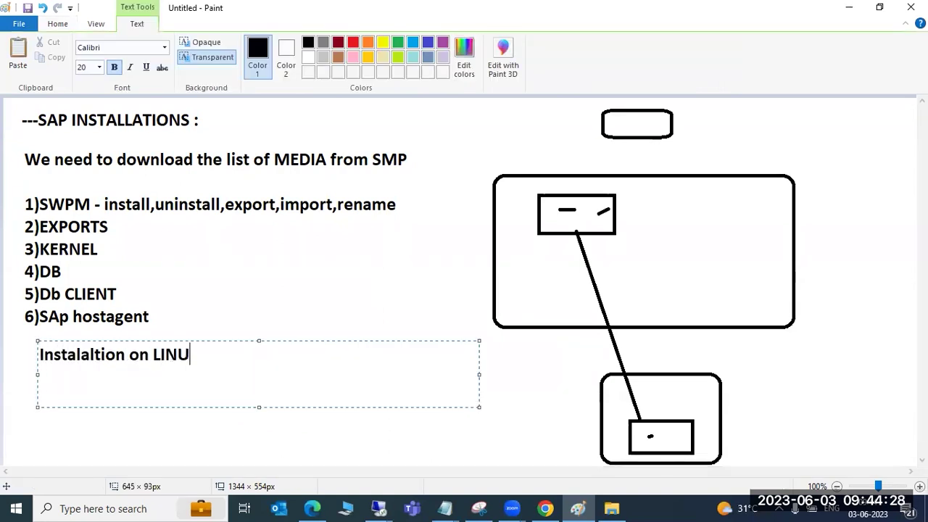
type("X machine")
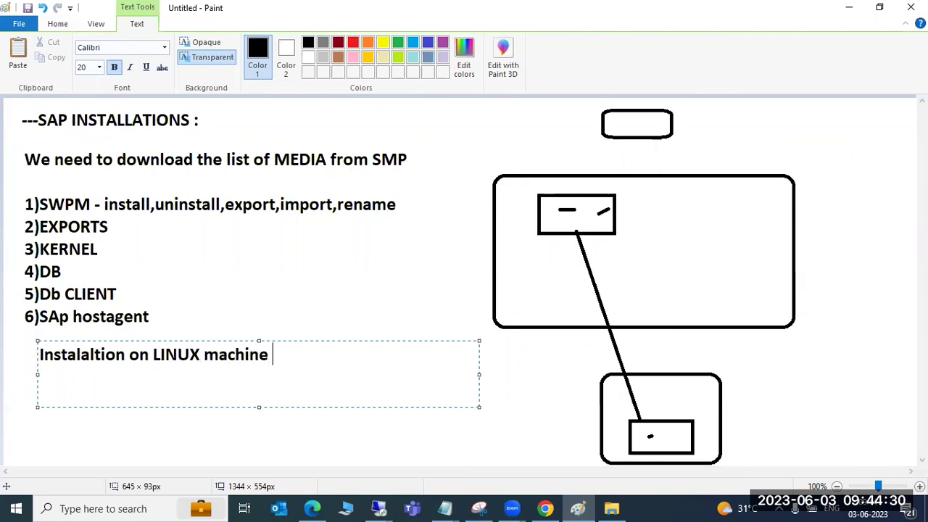
key("BackSpace")
key("BackSpace")
key("BackSpace")
key("BackSpace")
key("BackSpace")
key("BackSpace")
key("BackSpace")
key("BackSpace")
key("BackSpace")
key("BackSpace")
key("BackSpace")
key("BackSpace")
key("BackSpace")
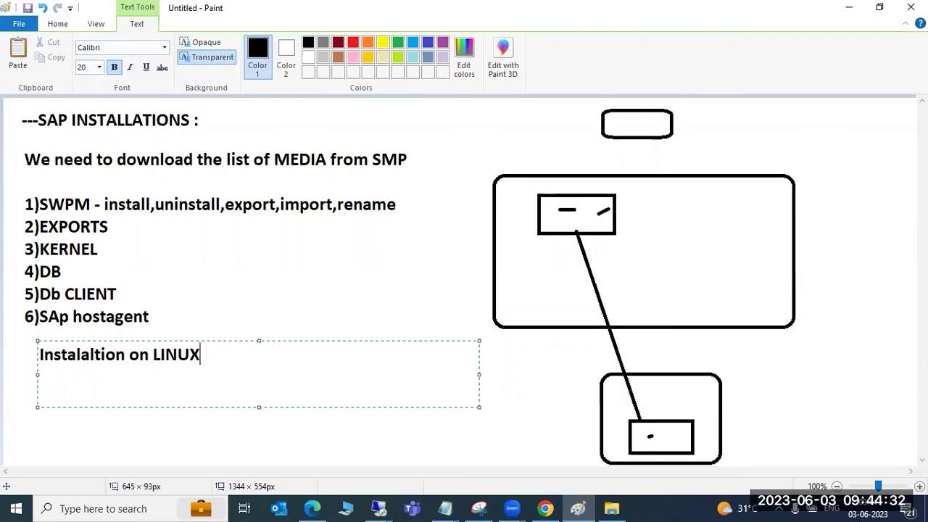
type("X OS")
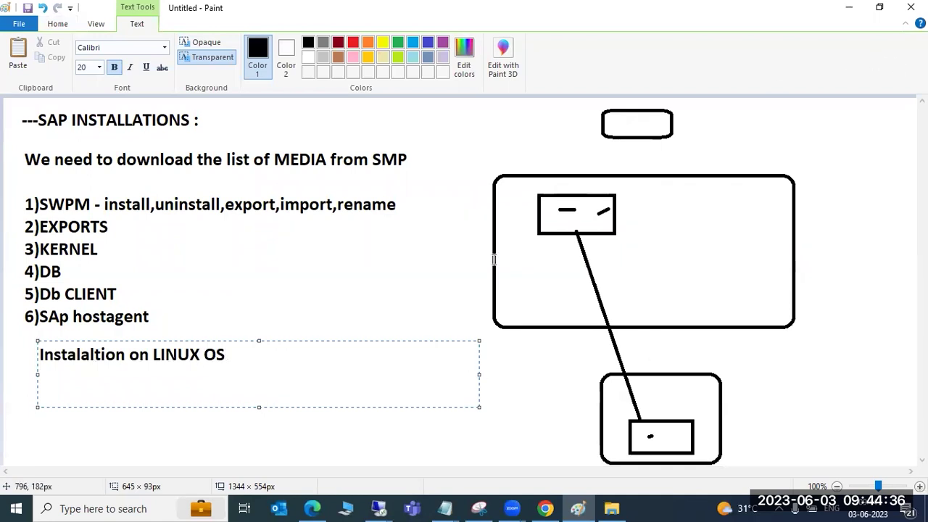
- Undo the new text, the diagram shapes and the earlier notes until the canvas is blank
left_click(379, 457)
key("ctrl+z")
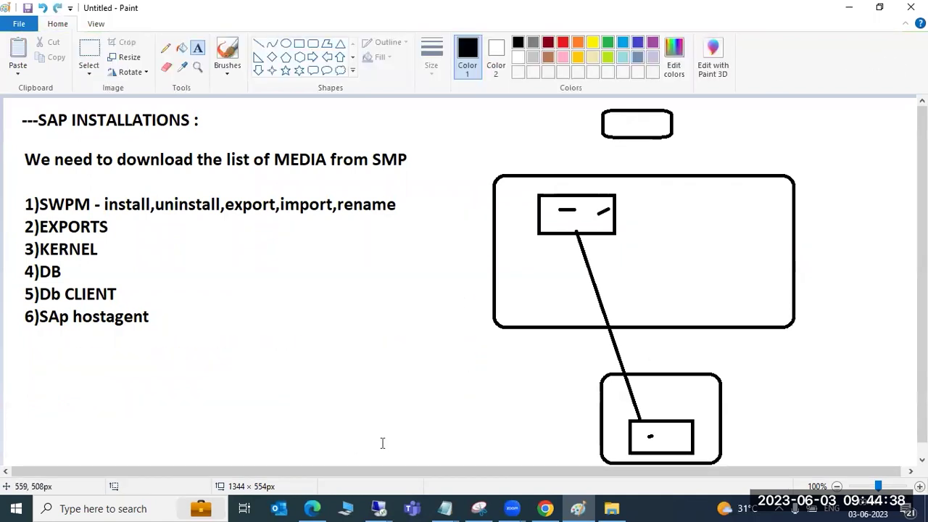
key("ctrl+z")
key("ctrl+z")
key("ctrl+z")
key("ctrl+z")
key("ctrl+z")
key("ctrl+z")
key("ctrl+z")
key("ctrl+z")
key("ctrl+z")
key("ctrl+z")
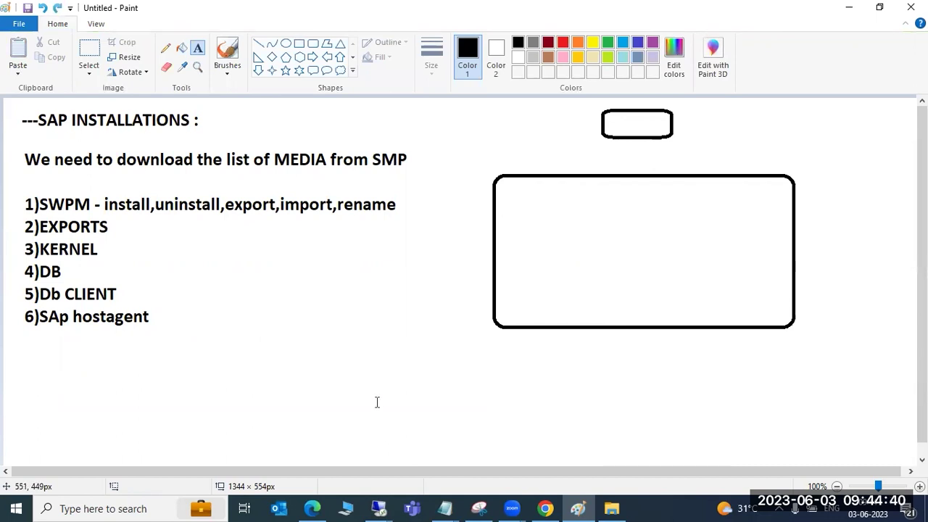
key("ctrl+z")
- Return to the Windows Server session, move the PuTTY shortcut to mid-desktop, and view PuTTY's configuration before cancelling it
left_click(379, 508)
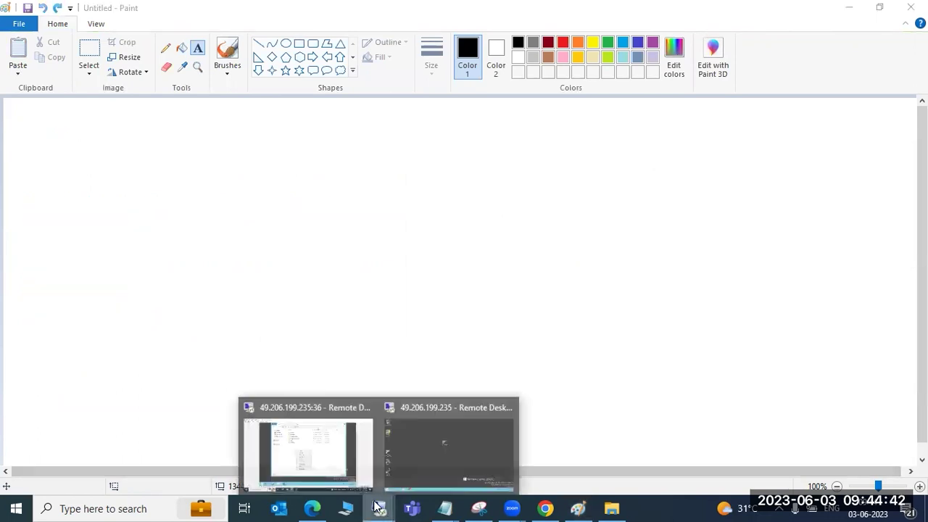
left_click(419, 432)
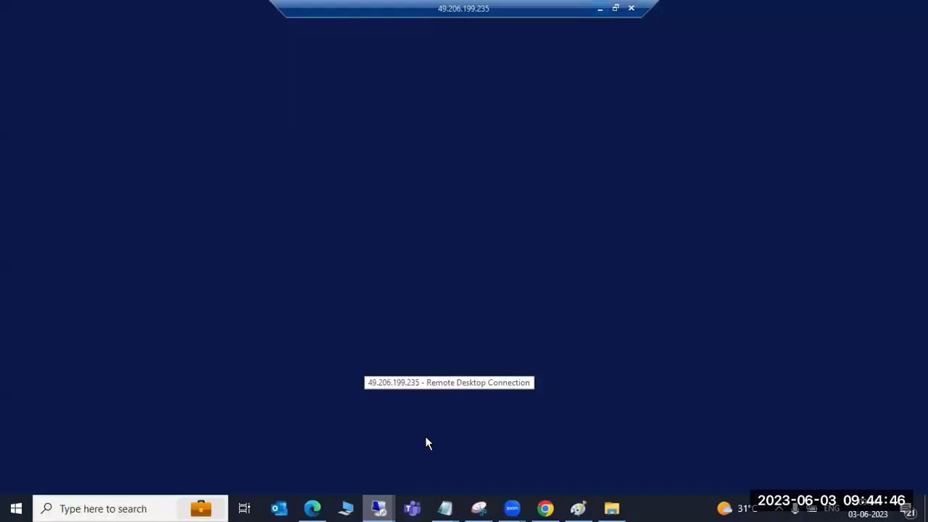
left_click_drag(29, 381, 389, 303)
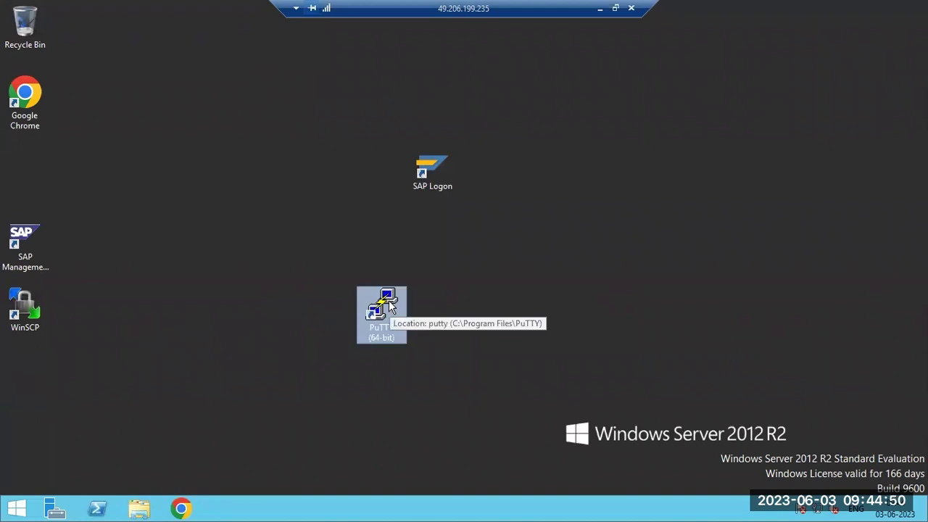
double_click(389, 301)
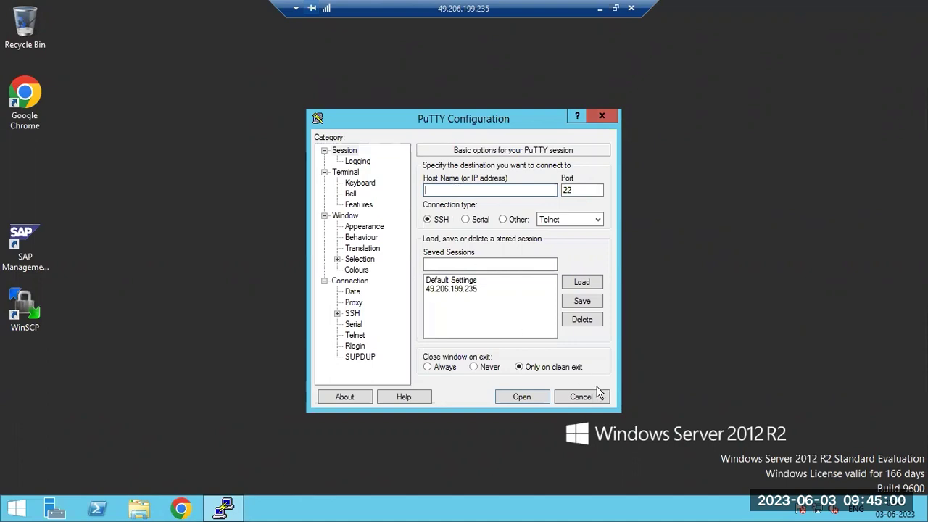
left_click(582, 399)
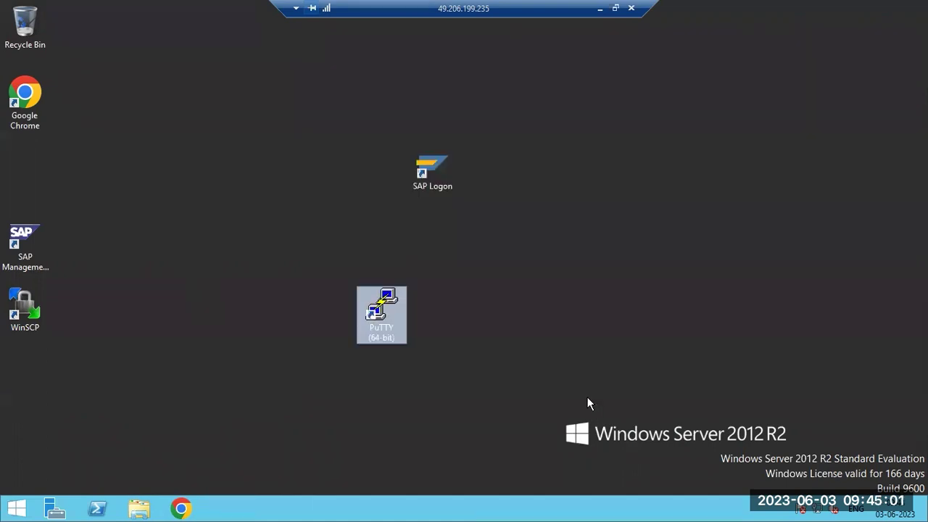
right_click(224, 190)
left_click(266, 230)
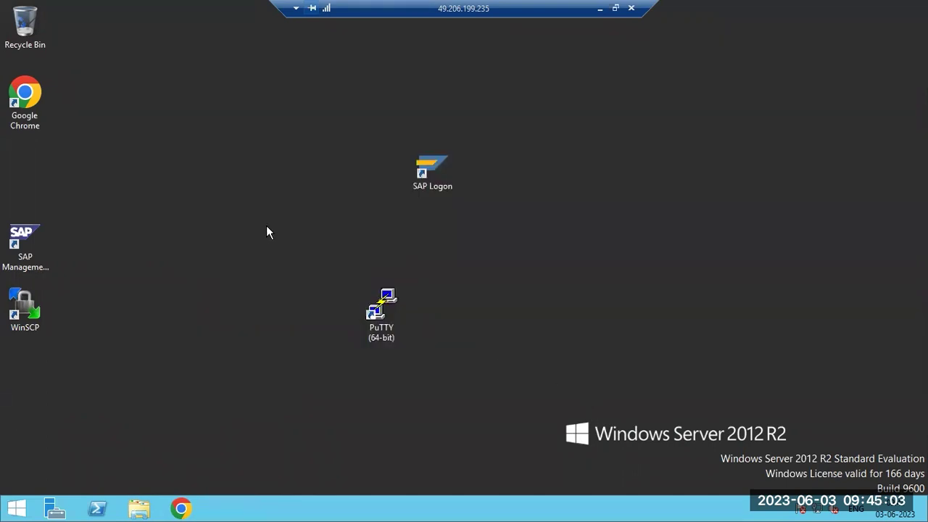
- Switch to the other remote desktop session and bring up the Oracle VM VirtualBox Manager list of virtual machines
left_click(611, 8)
left_click(365, 490)
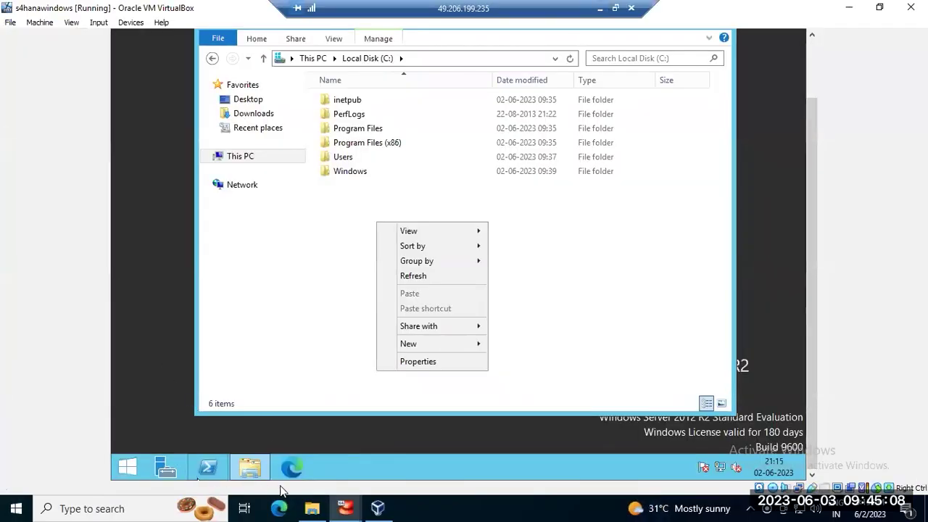
left_click(378, 508)
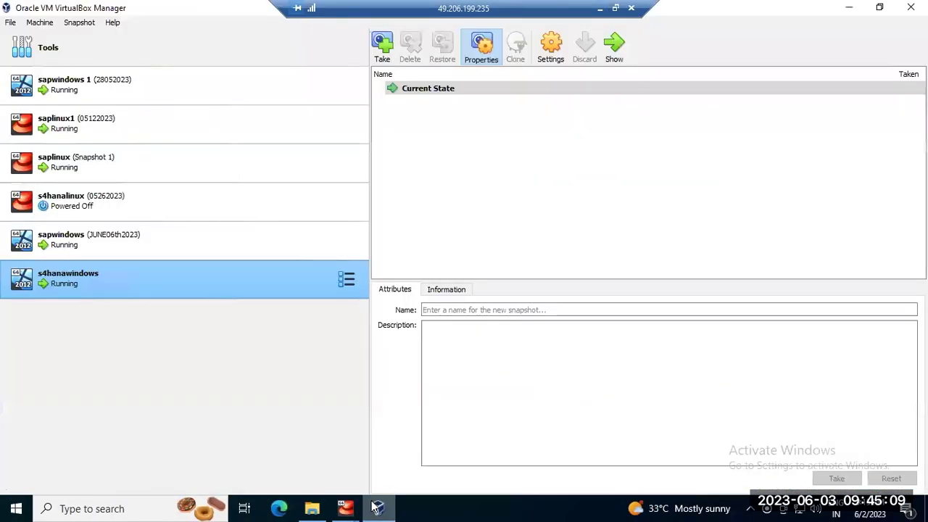
- Select the s4hanalinux virtual machine to view its snapshots, and return to the Windows Server remote desktop session
left_click(82, 213)
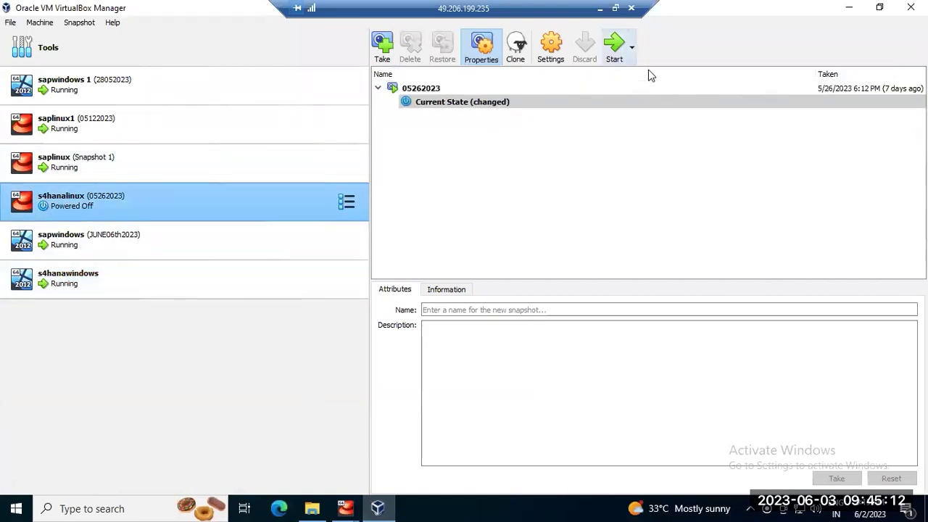
left_click(599, 9)
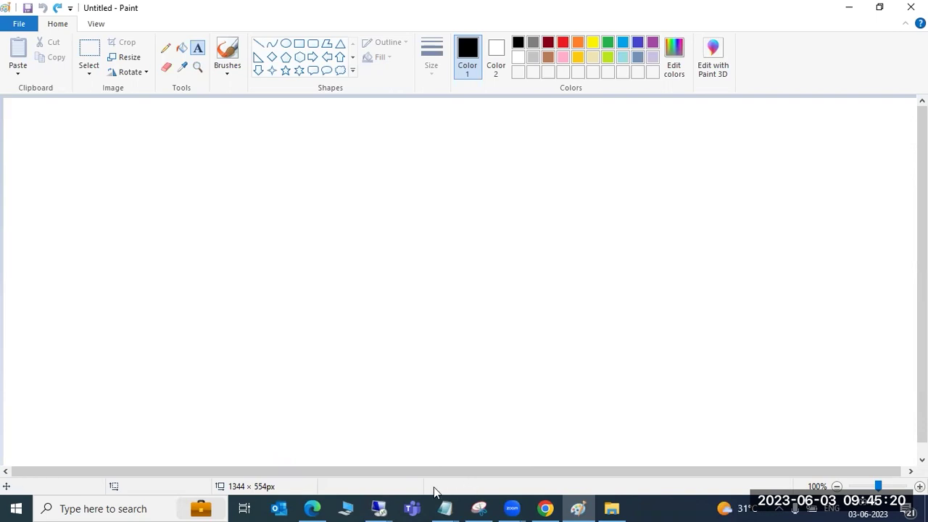
left_click(379, 507)
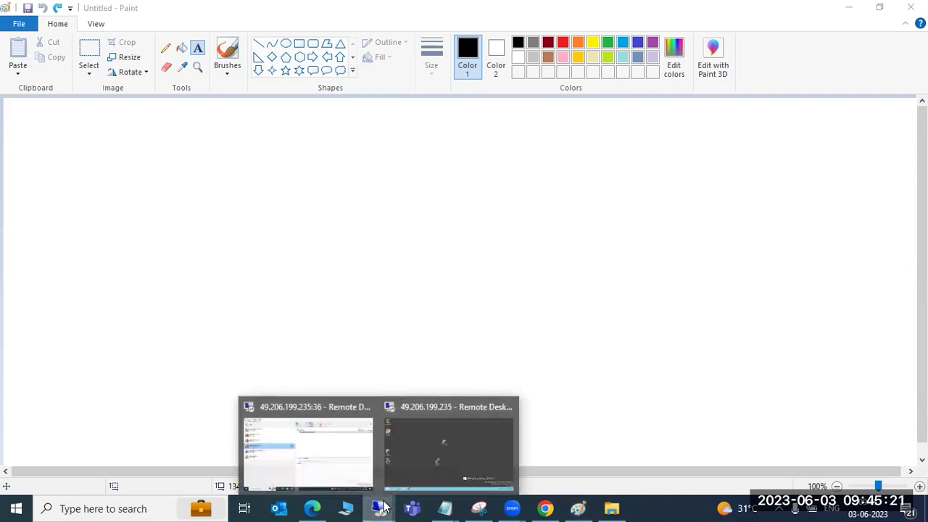
left_click(410, 454)
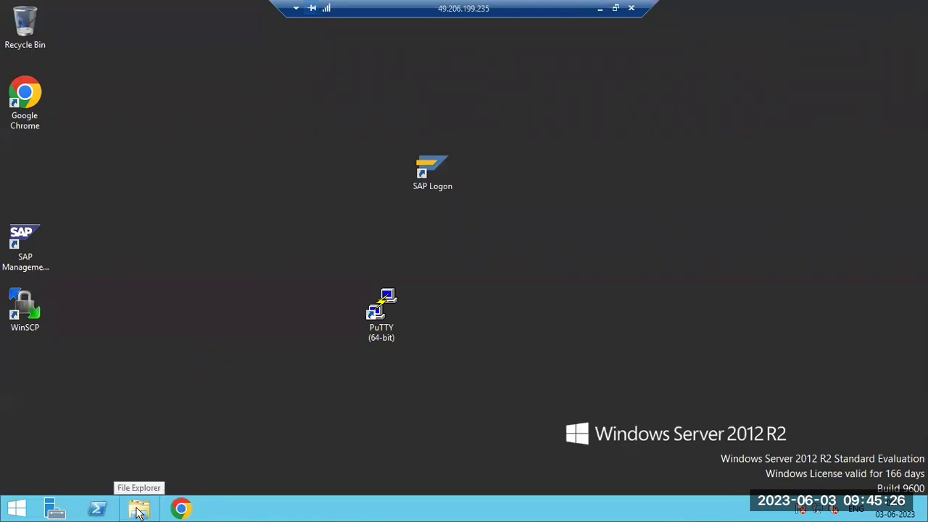
- Open Chrome and go through the SAP Service Marketplace shortcut and the SAP Support Portal to Software Downloads
left_click(182, 509)
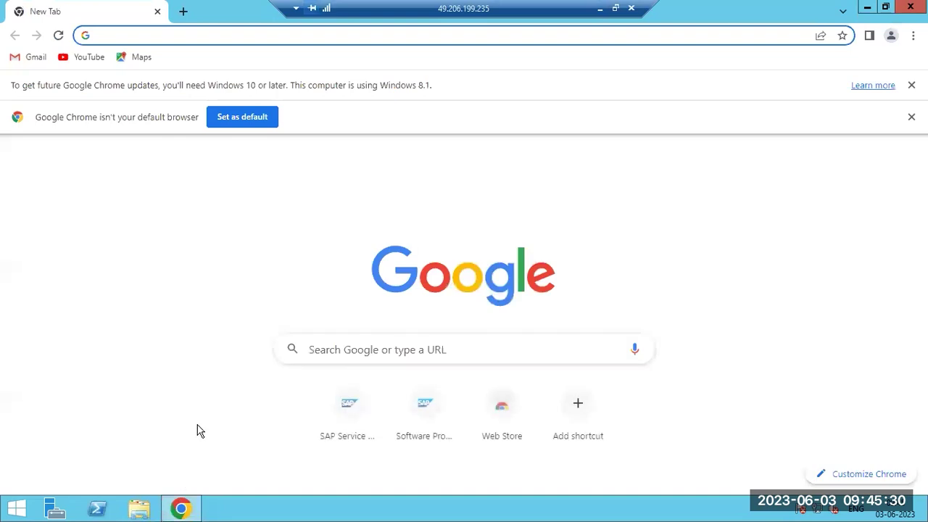
left_click(355, 417)
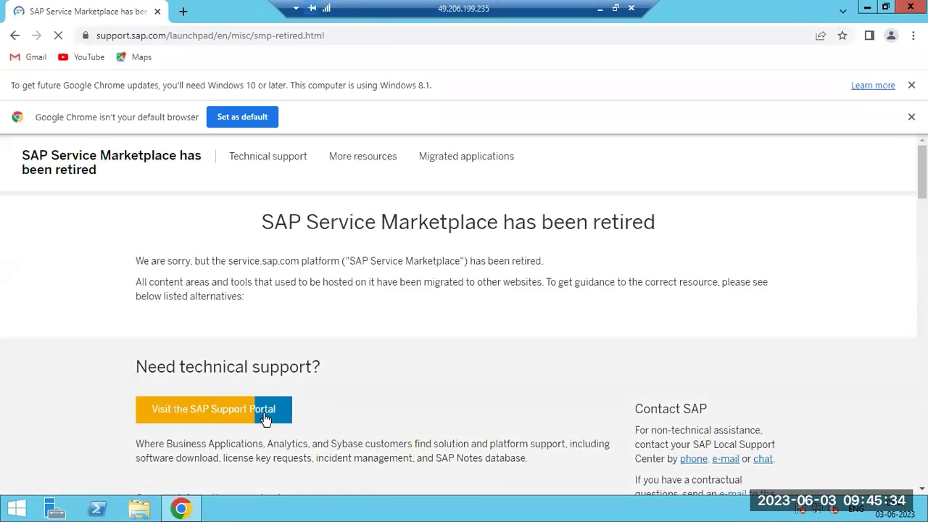
left_click(258, 417)
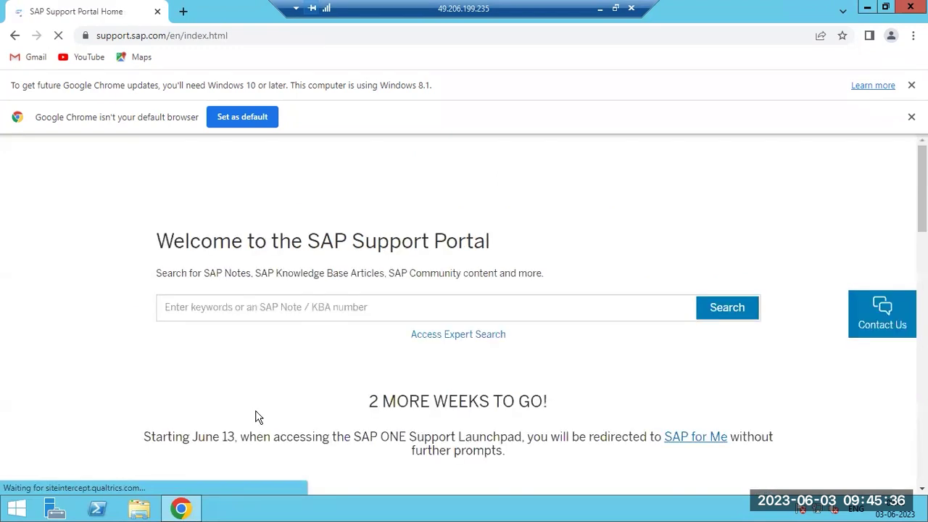
scroll(271, 412, "down", 2)
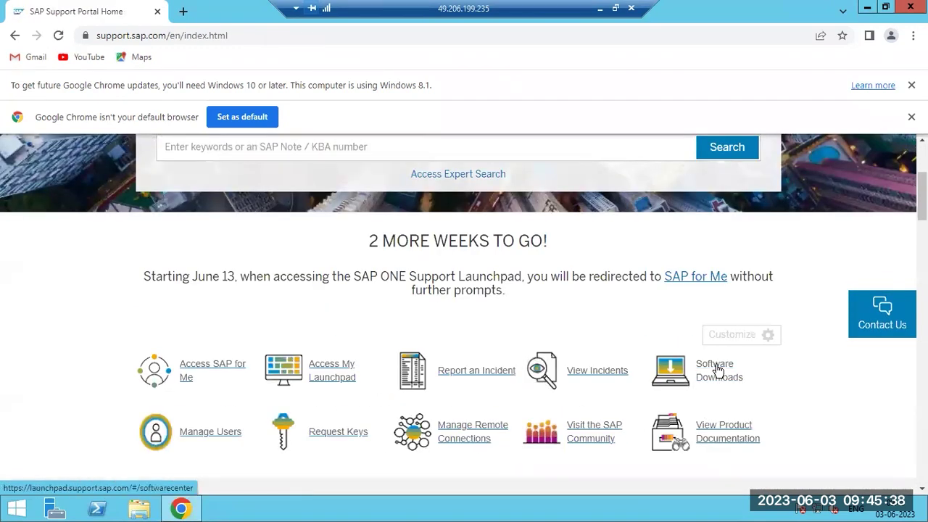
left_click(717, 369)
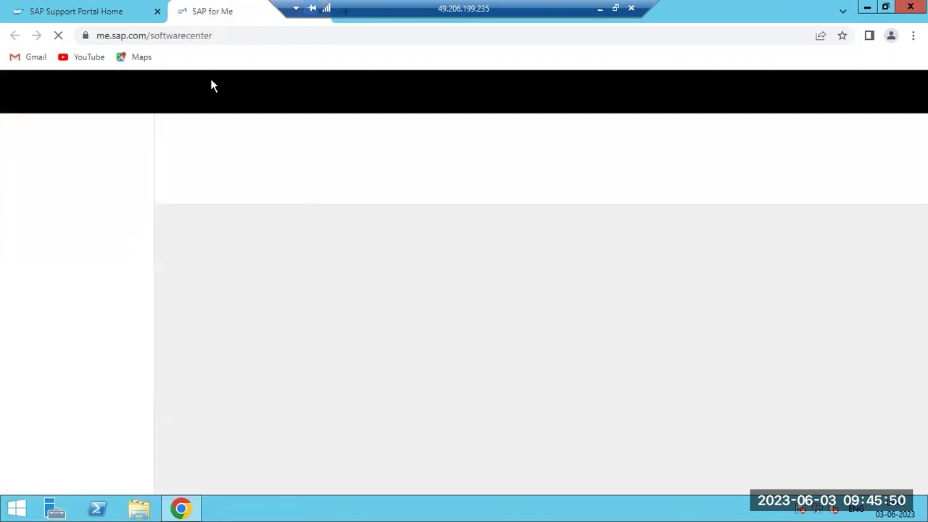
- Return to the SAP Support Portal home page, highlight part of its support.sap.com address, and open Software Downloads again
left_click(91, 10)
left_click_drag(102, 35, 145, 40)
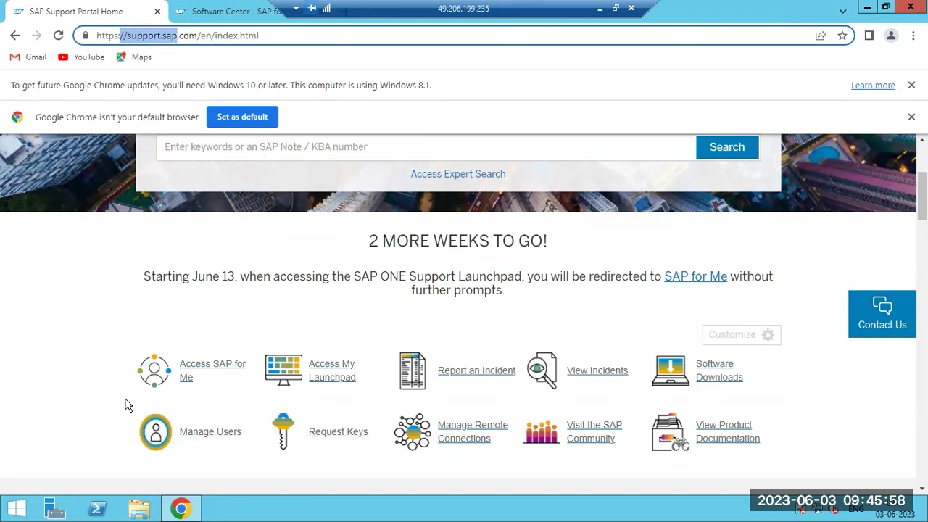
left_click(715, 373)
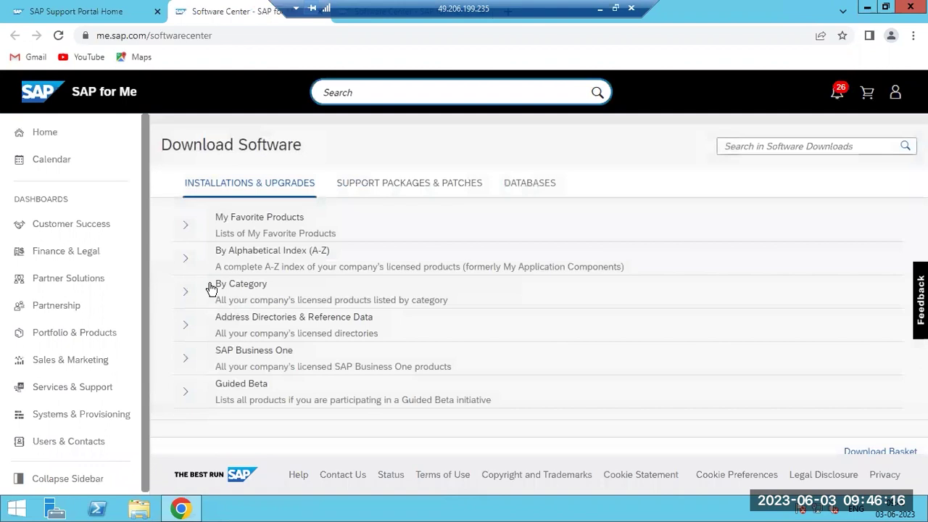
- Expand the alphabetical index of installations and upgrades, choose category E, and open the SAP ERP product
left_click(186, 258)
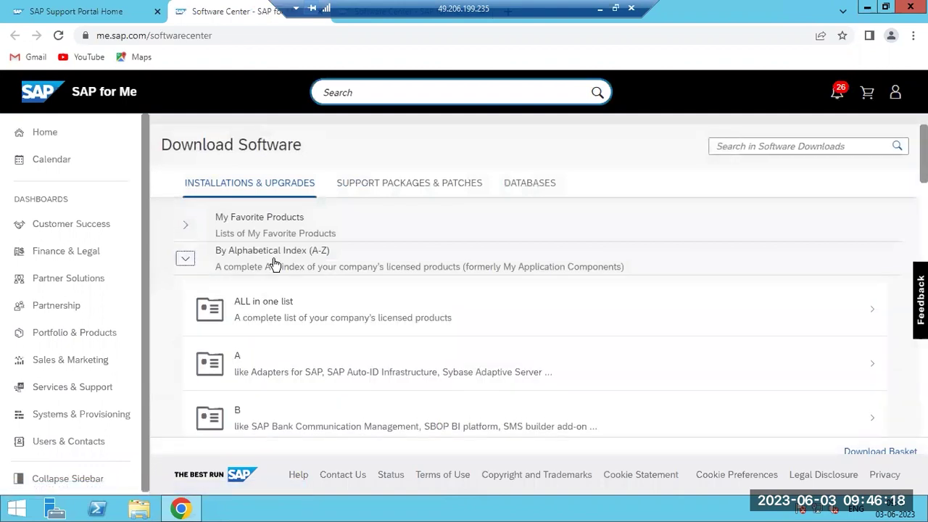
scroll(282, 339, "down", 4)
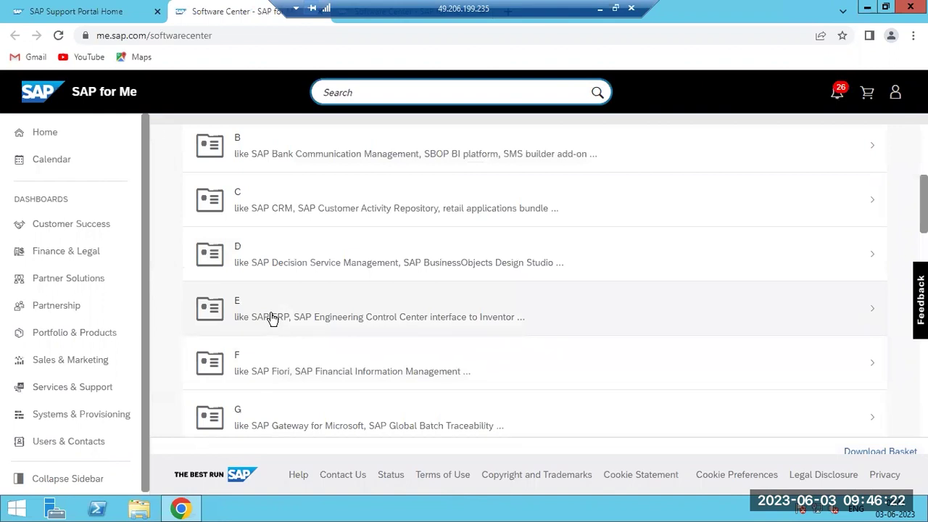
left_click(273, 320)
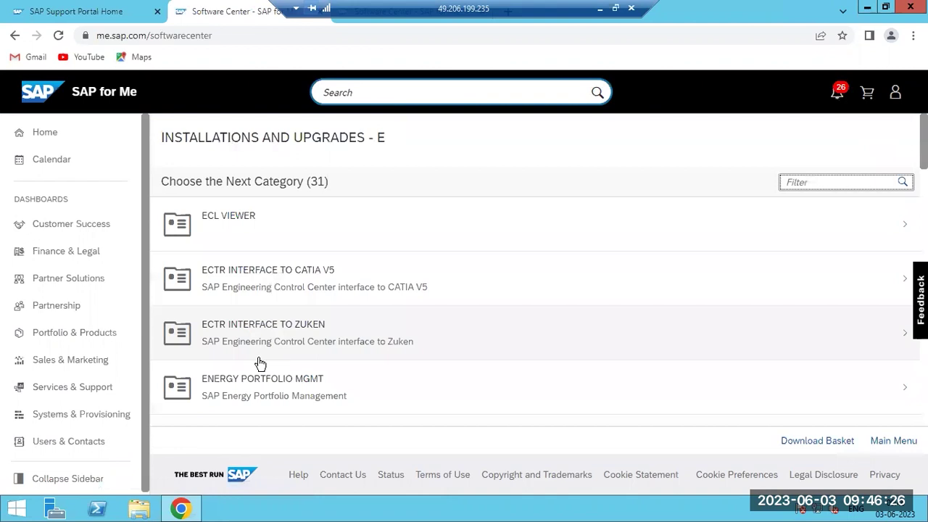
scroll(262, 365, "down", 3)
scroll(262, 364, "down", 6)
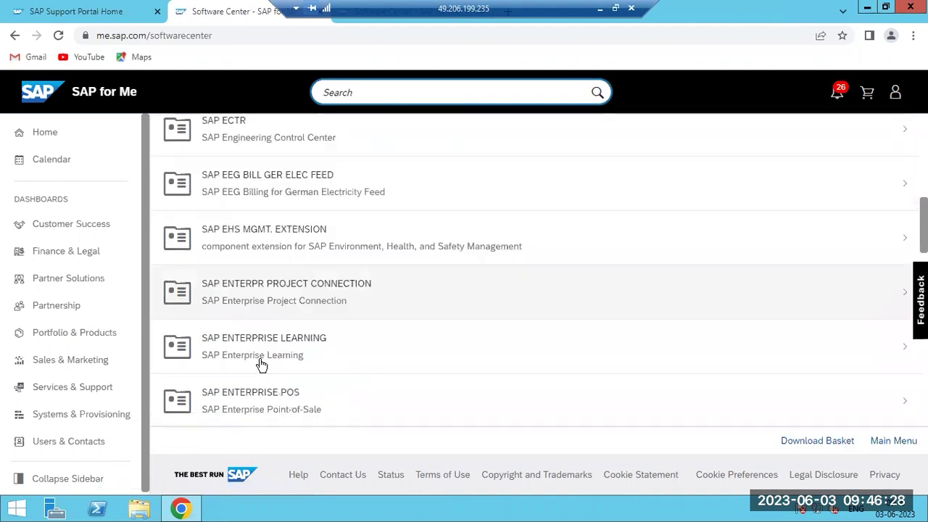
left_click(260, 364)
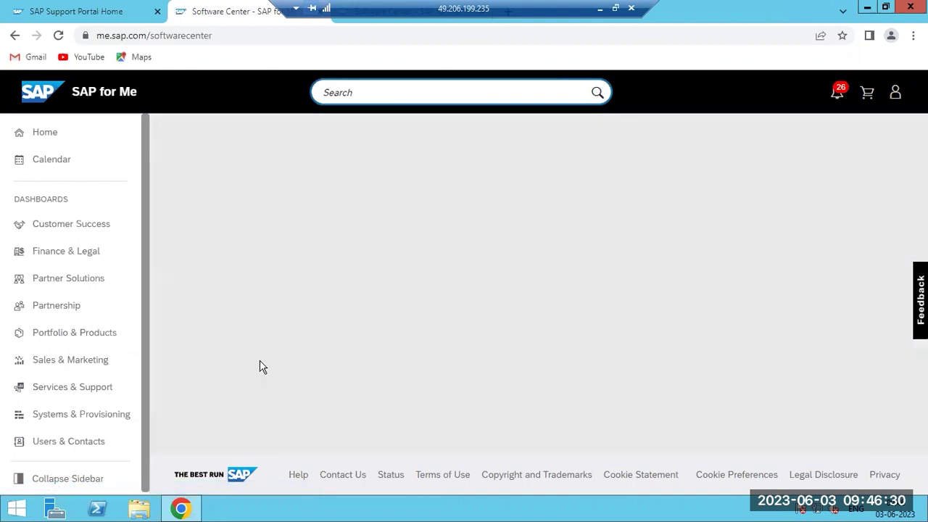
- Open the SAP ERP ENHANCE PACKAGE, choose EHP8 FOR SAP ERP 6.0, and open its Installation and Upgrade downloads
left_click(268, 284)
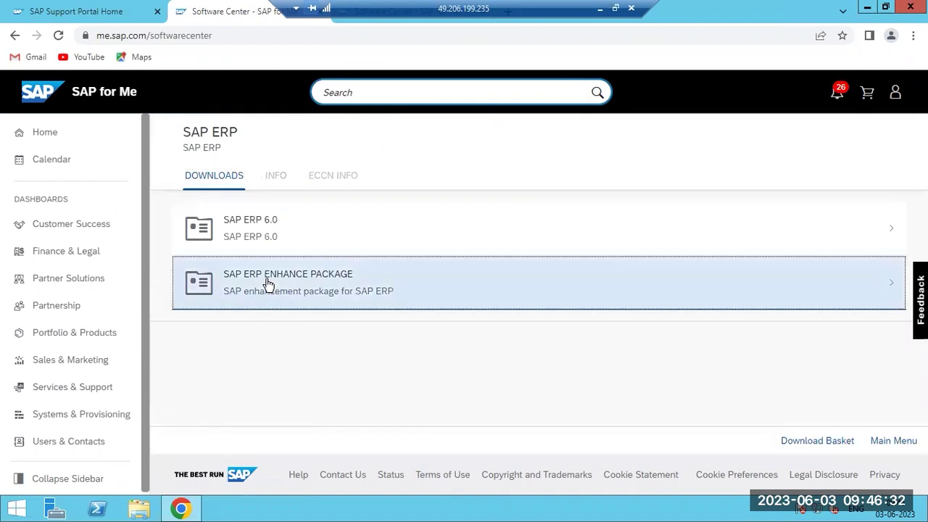
scroll(265, 284, "down", 3)
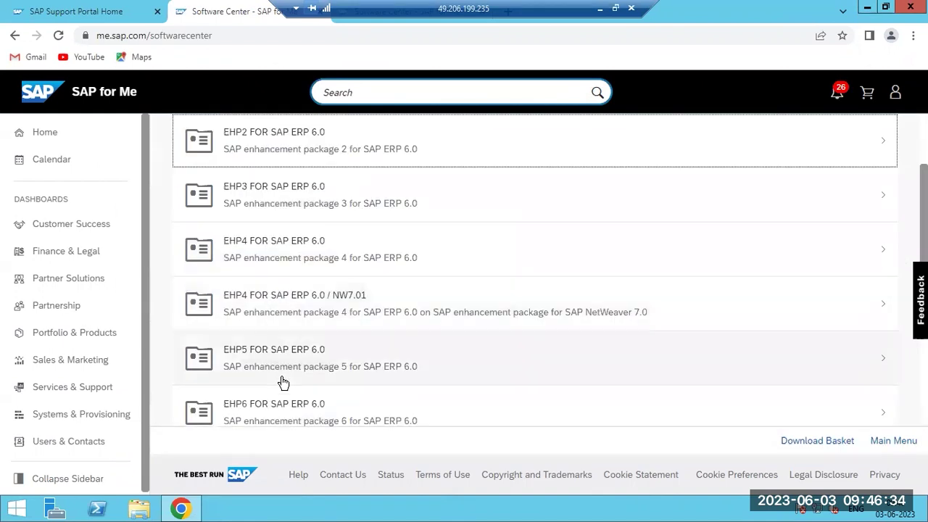
scroll(279, 388, "down", 2)
left_click(277, 391)
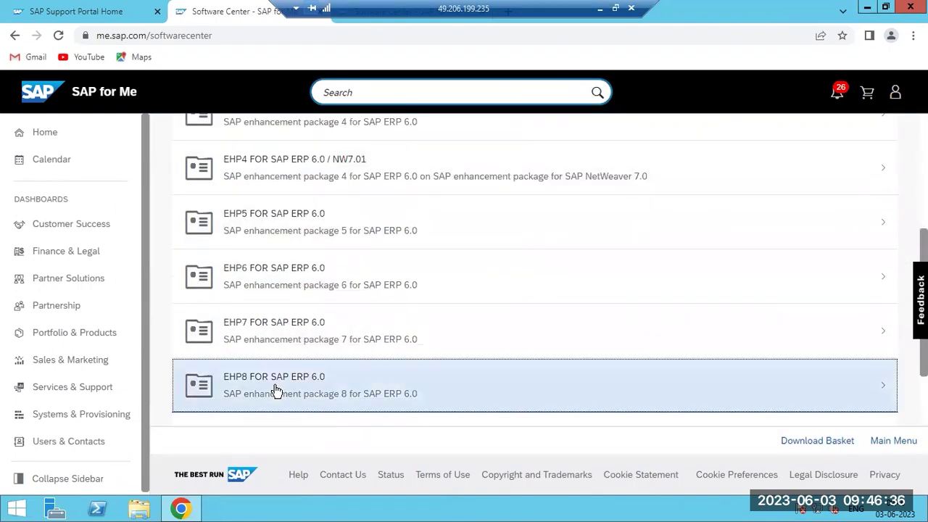
left_click(260, 226)
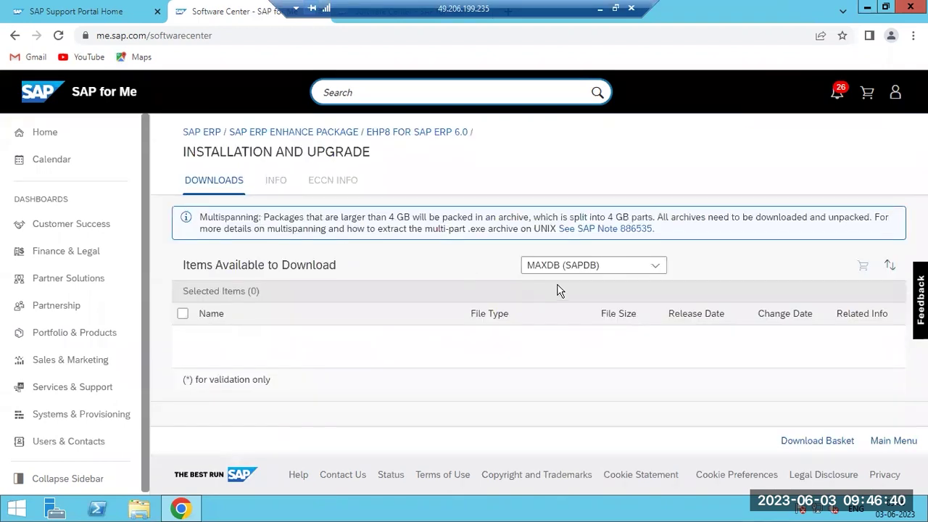
- Filter the EHP8 download items by SAP HANA and change the database filter to MICROSOFT SQL-SERVER
left_click(664, 265)
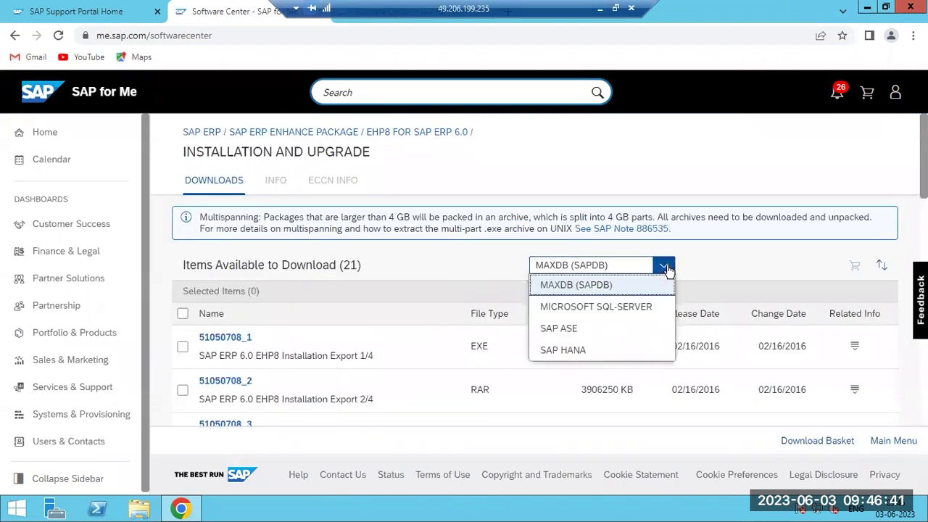
left_click(559, 350)
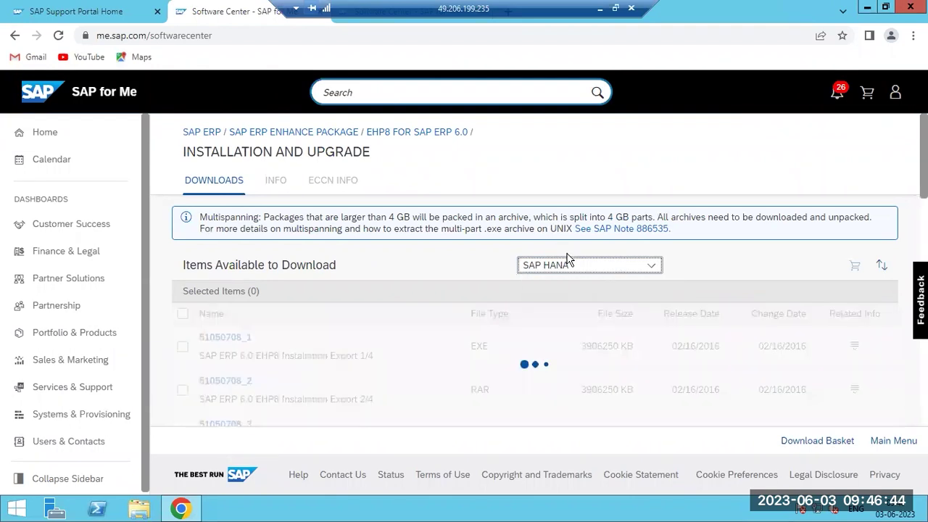
left_click(569, 266)
left_click(564, 307)
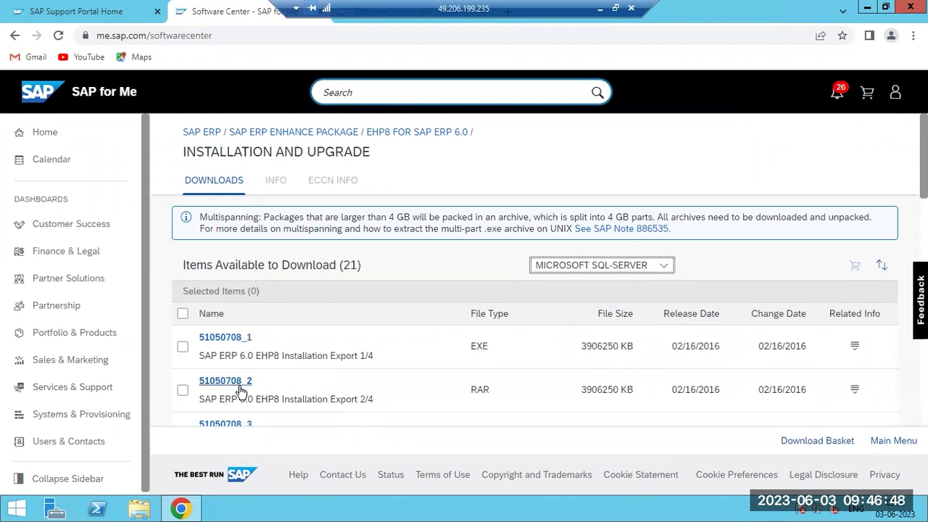
- Examine the SAP ERP 6.0 EHP8 Installation Export items, highlighting the descriptions of parts 2/4 and 3/4
left_click_drag(240, 399, 355, 400)
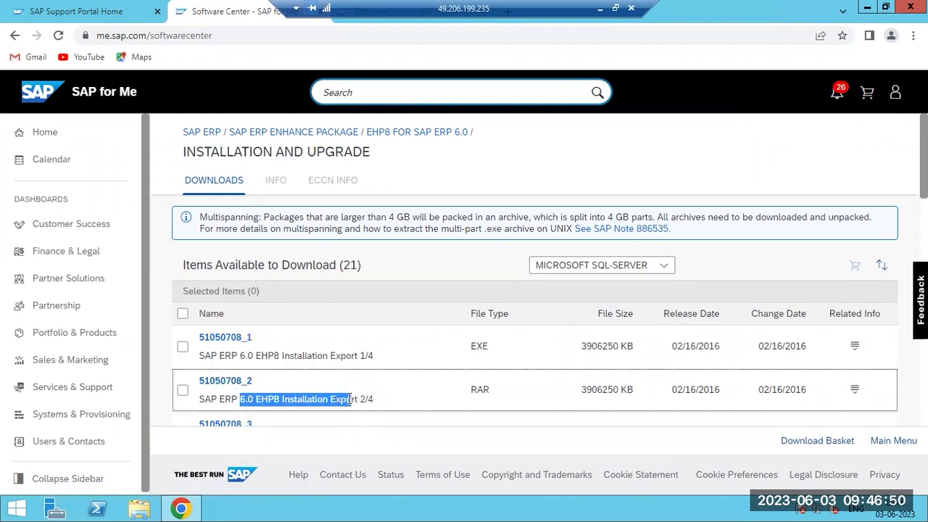
scroll(350, 400, "down", 2)
left_click_drag(240, 307, 302, 307)
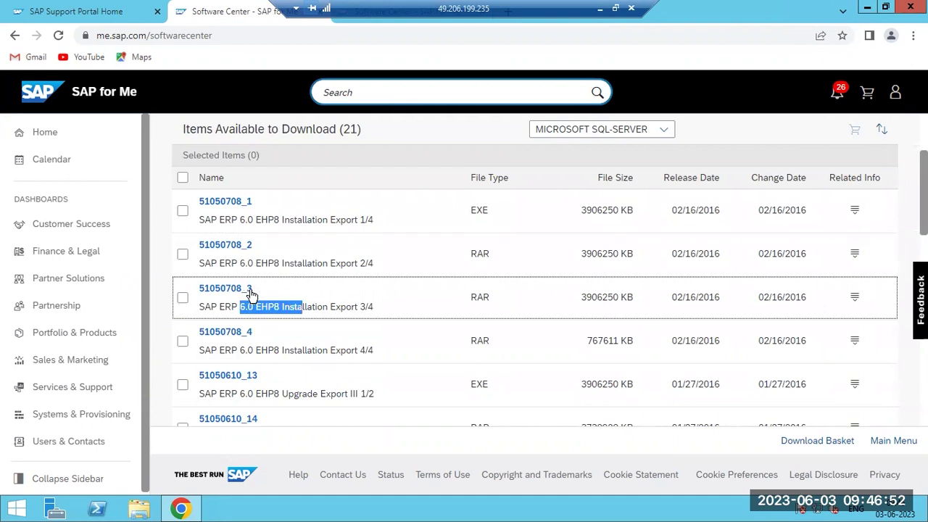
scroll(268, 406, "up", 2)
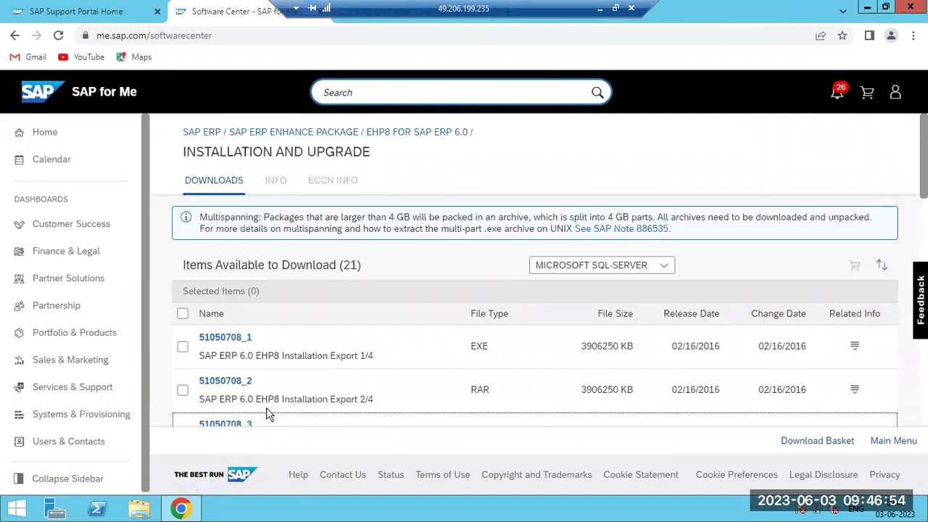
- Go back to the Download Software overview, expand the alphabetical index again, and look through categories down to U
left_click(209, 132)
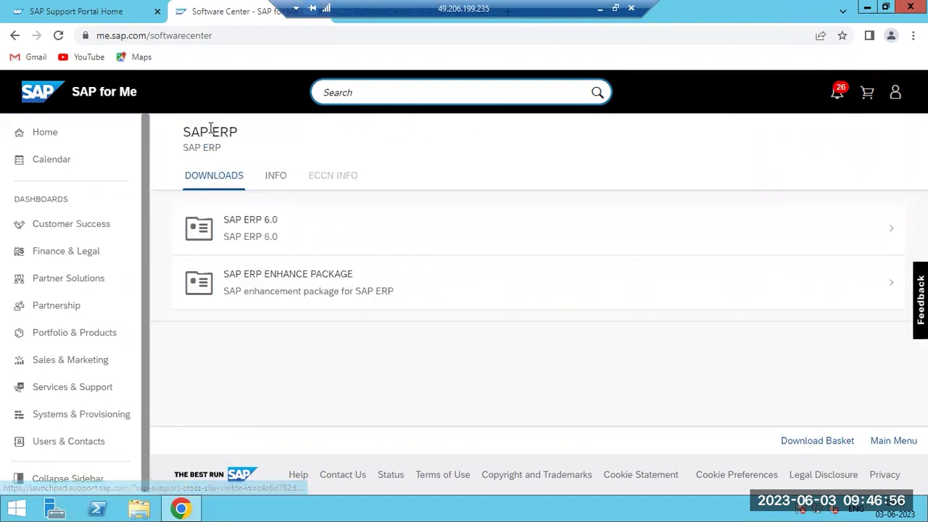
left_click(14, 35)
left_click(14, 36)
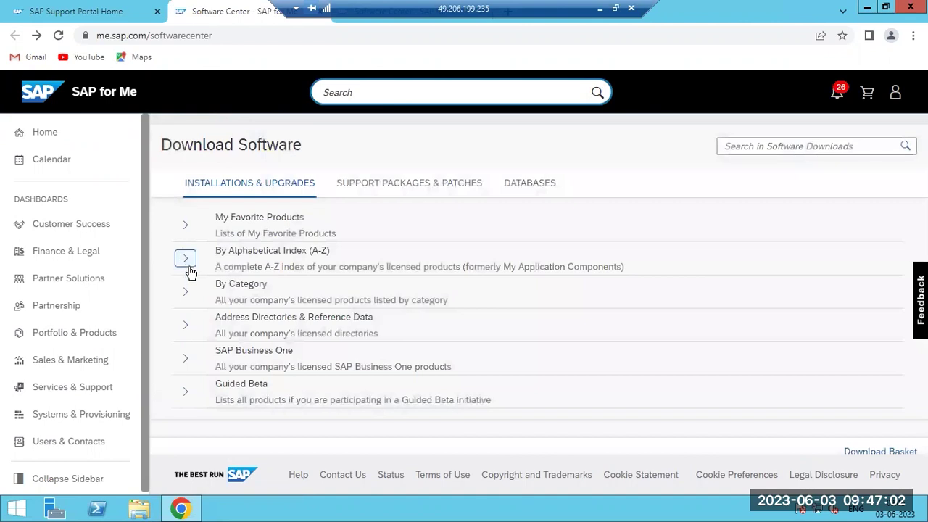
left_click(190, 261)
scroll(283, 393, "down", 1)
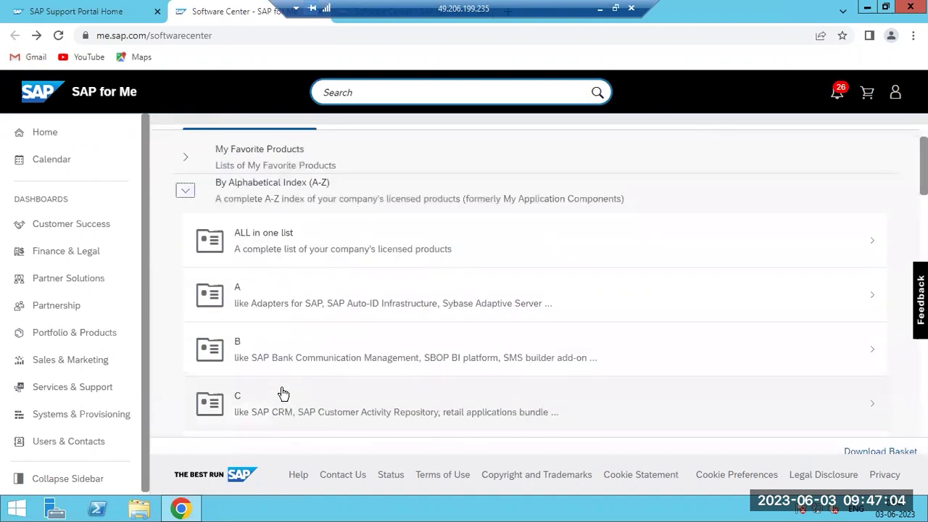
scroll(283, 394, "down", 8)
scroll(282, 394, "down", 2)
scroll(283, 394, "down", 4)
- View the SAPSOFTWARES folder on the SAP (E:) drive in File Explorer and close the window
left_click(137, 509)
left_click(681, 199)
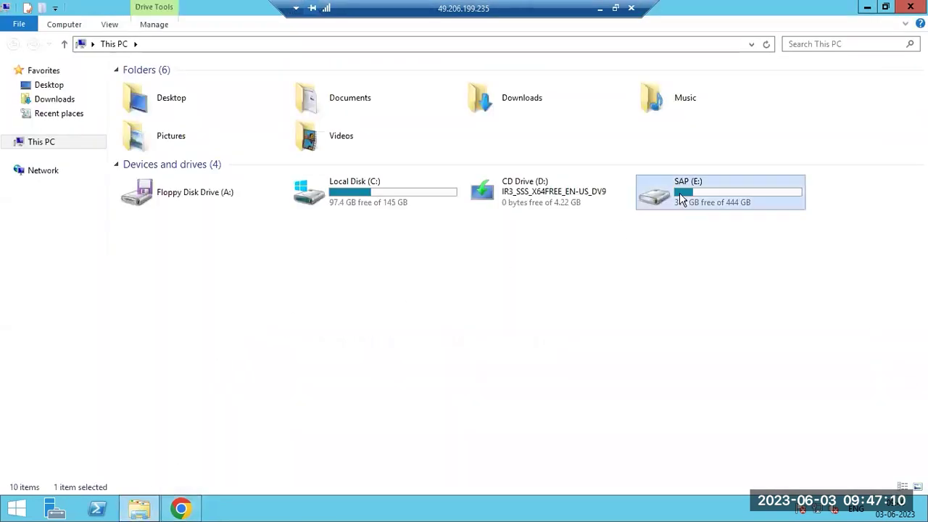
double_click(682, 199)
double_click(145, 131)
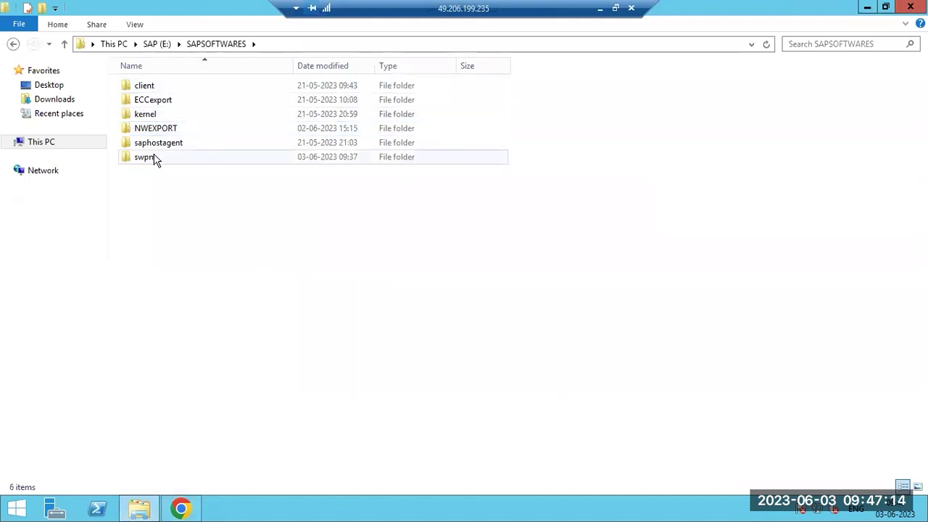
left_click(910, 7)
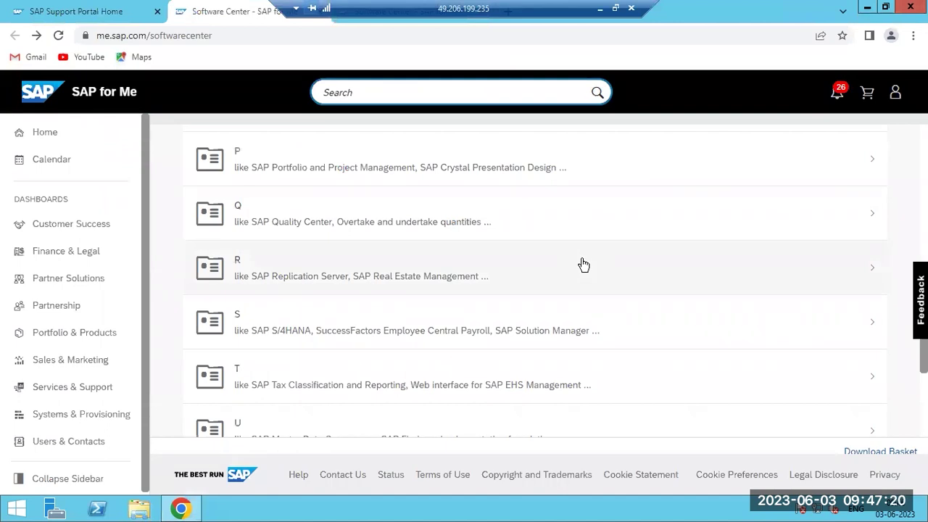
- Show the Windows Server desktop and refresh it
right_click(377, 513)
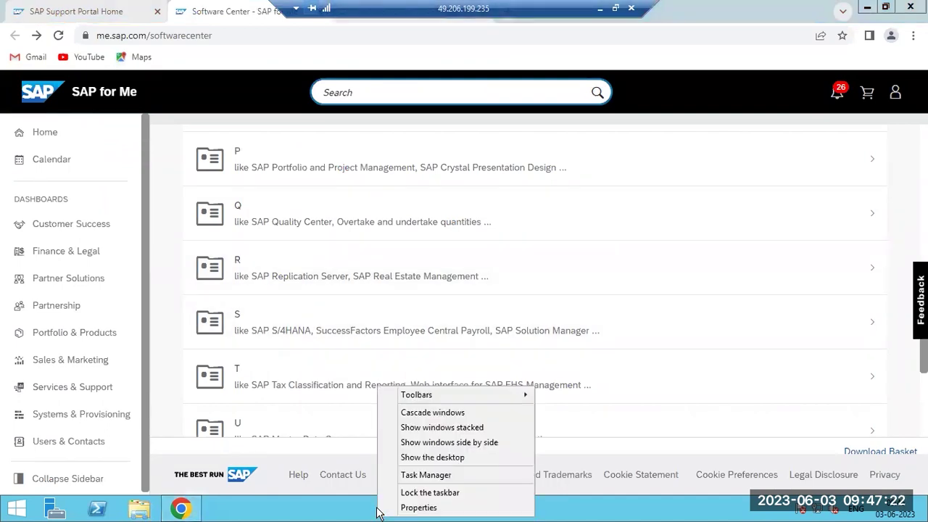
left_click(423, 456)
right_click(545, 239)
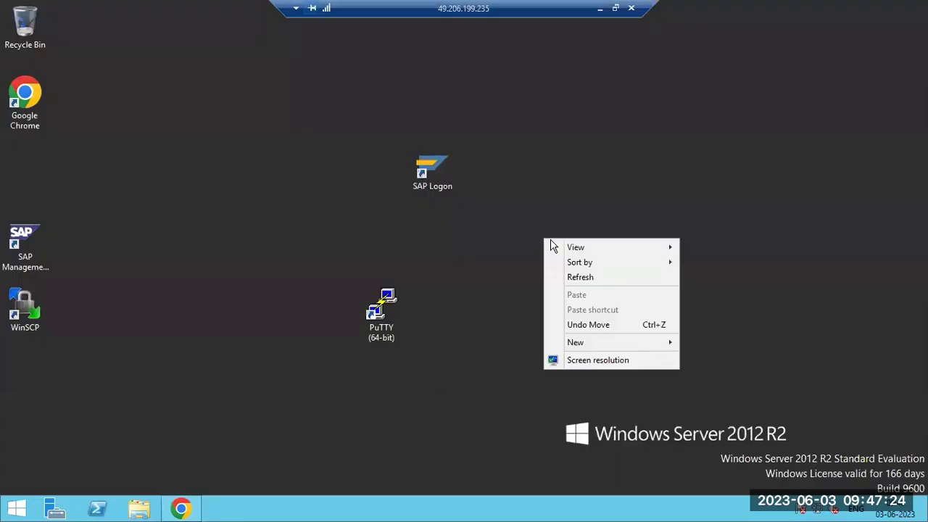
left_click(573, 277)
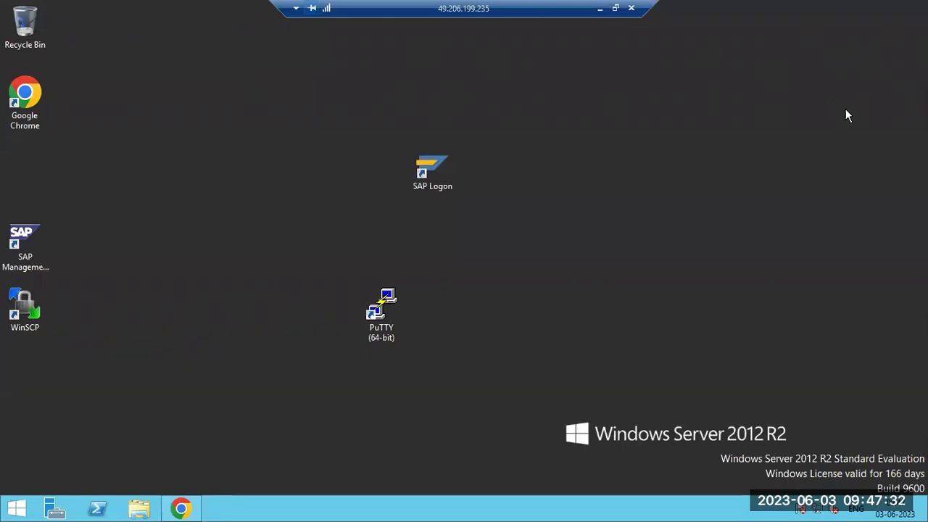
- Refresh the Windows Server desktop and open Task Manager
right_click(130, 186)
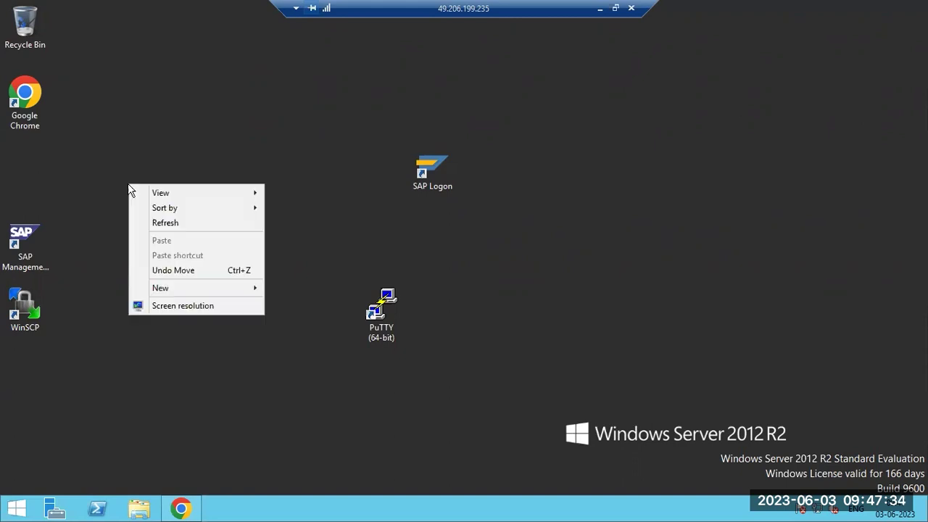
left_click(144, 219)
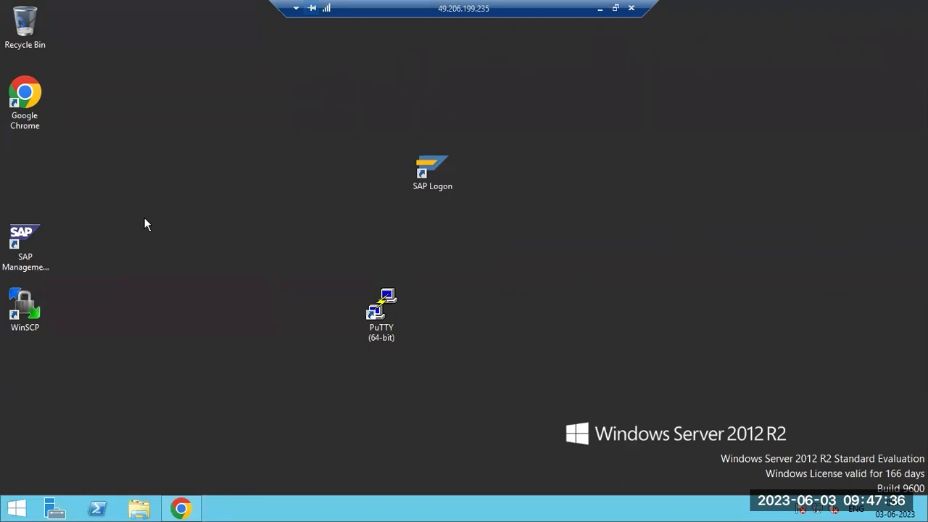
right_click(267, 509)
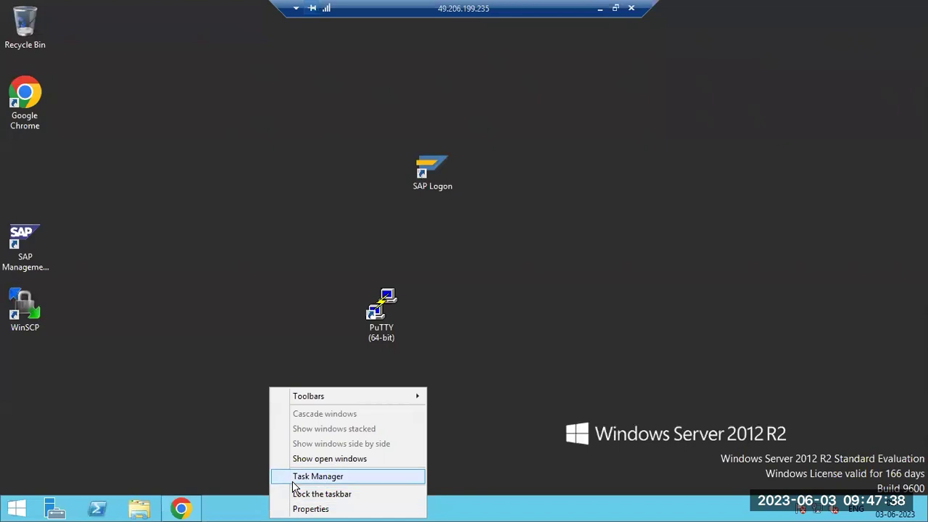
left_click(293, 482)
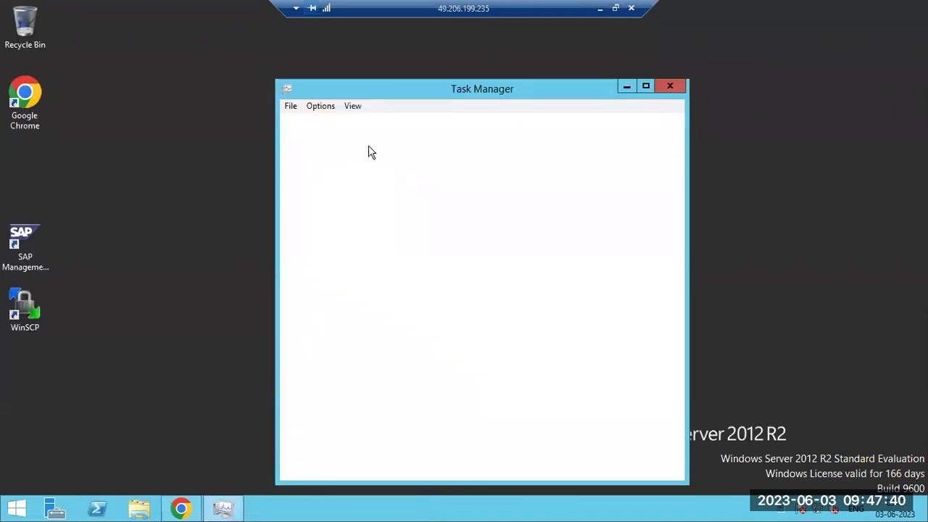
- View the virtual machine list in VirtualBox Manager on the other remote session, return to the Windows Server session and close Task Manager
left_click(600, 9)
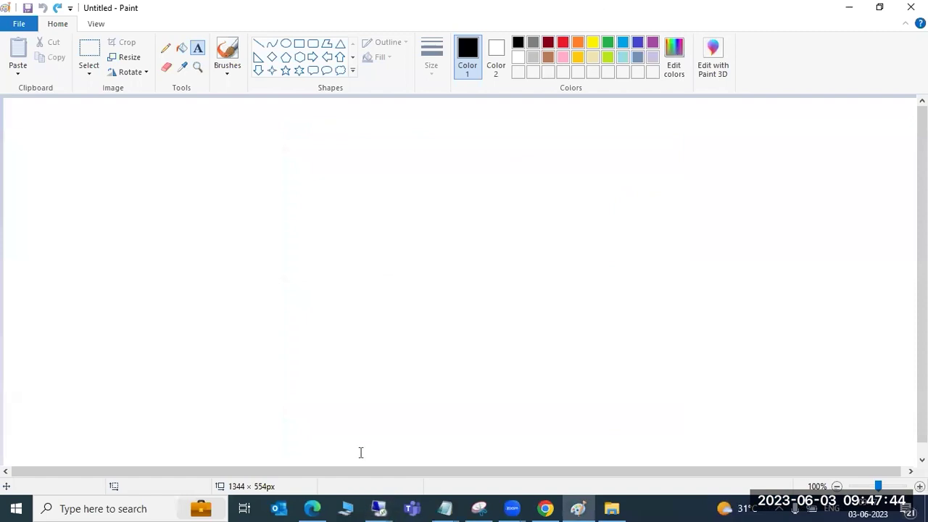
mouse_move(378, 508)
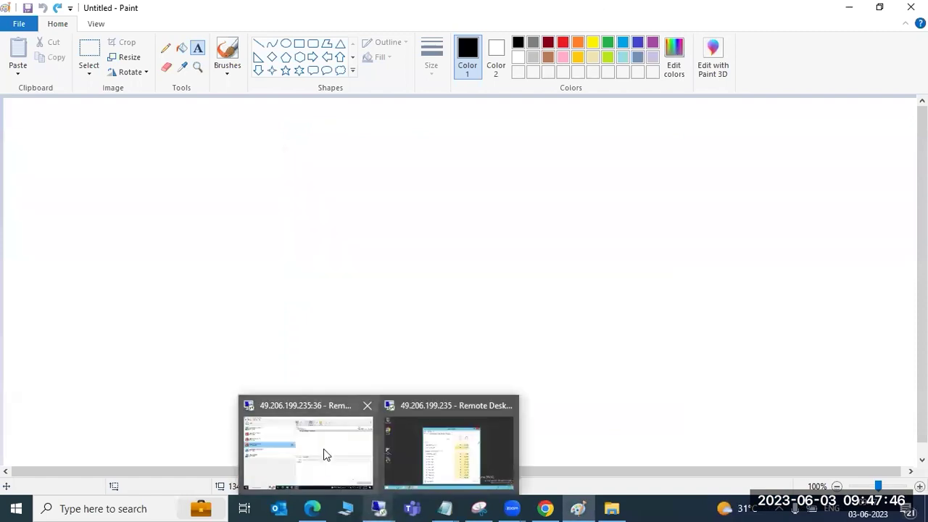
left_click(326, 455)
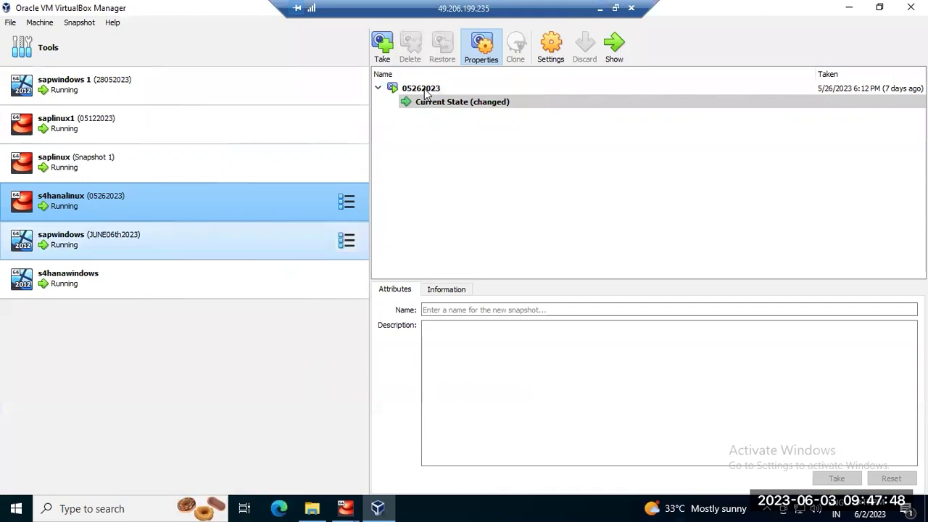
left_click(600, 8)
mouse_move(385, 505)
left_click(428, 478)
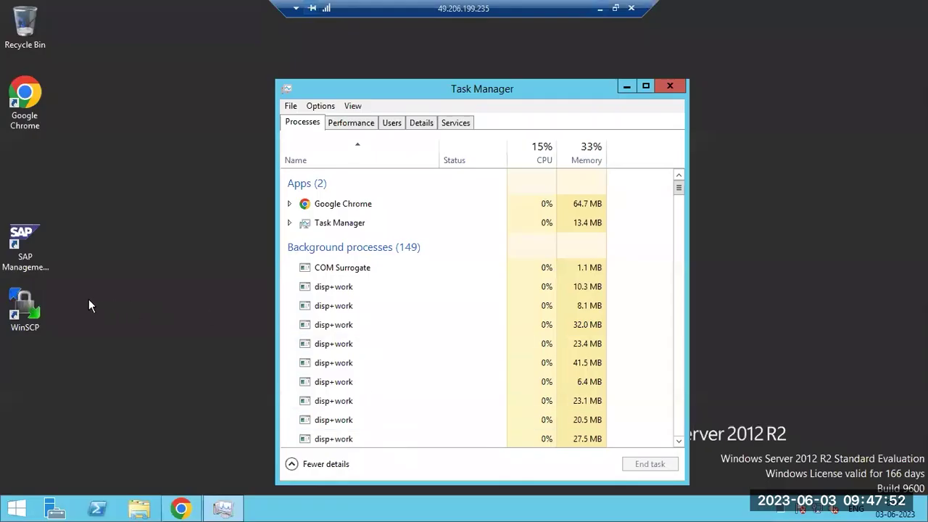
left_click(670, 88)
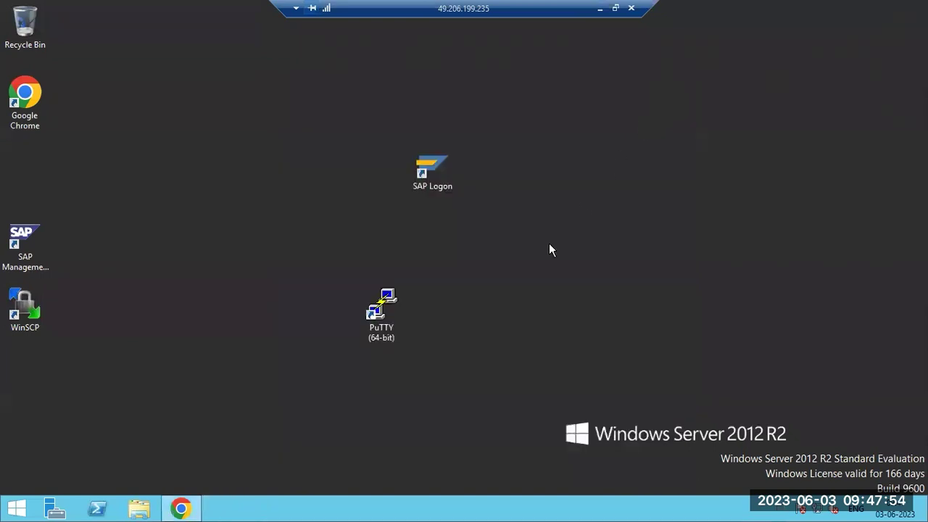
- Move the PuTTY desktop shortcut beside SAP Logon and start PuTTY
left_click_drag(383, 301, 276, 176)
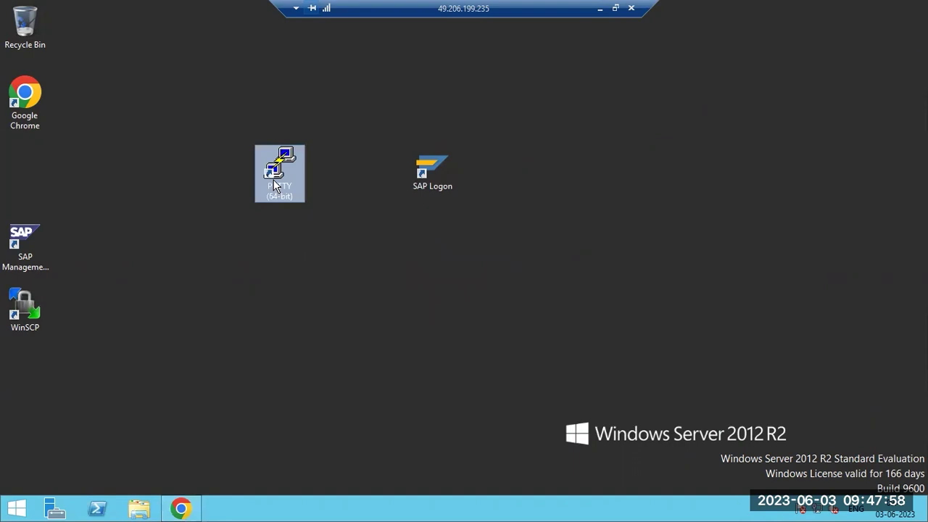
double_click(275, 185)
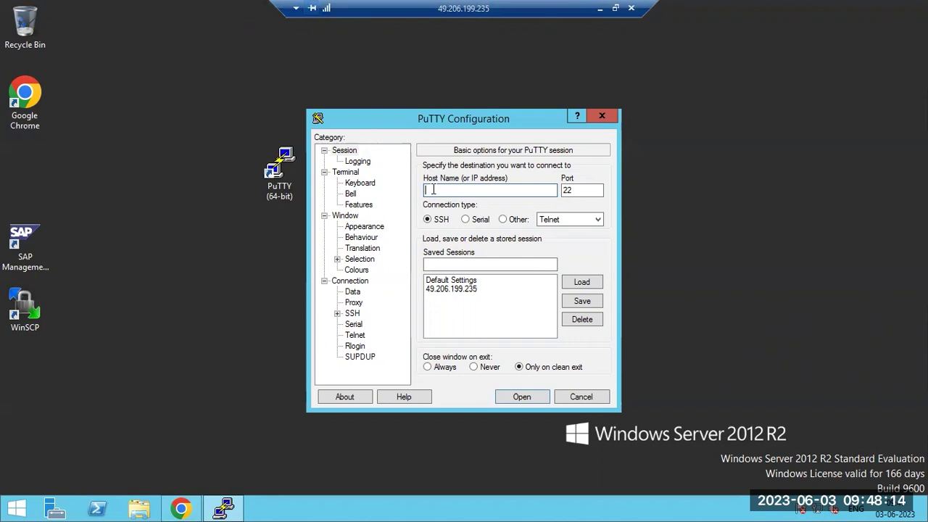
- Switch to Edge on the local computer, request the TP-Link router's Access Control page and log in with the router password
left_click(600, 8)
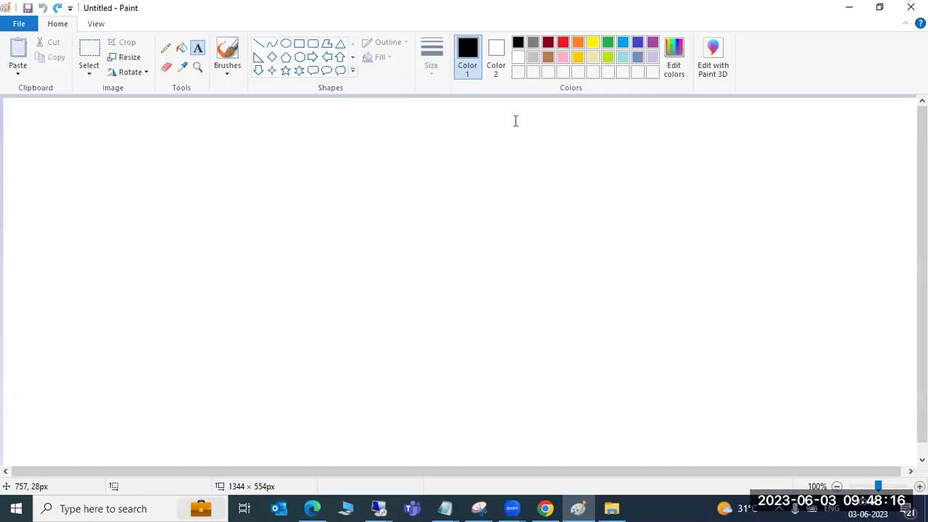
left_click(311, 509)
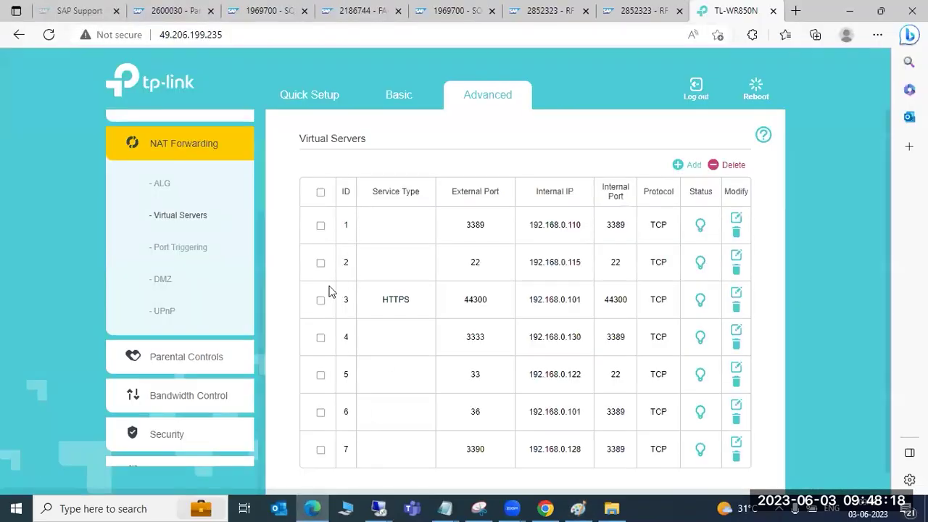
scroll(185, 377, "down", 1)
left_click(182, 412)
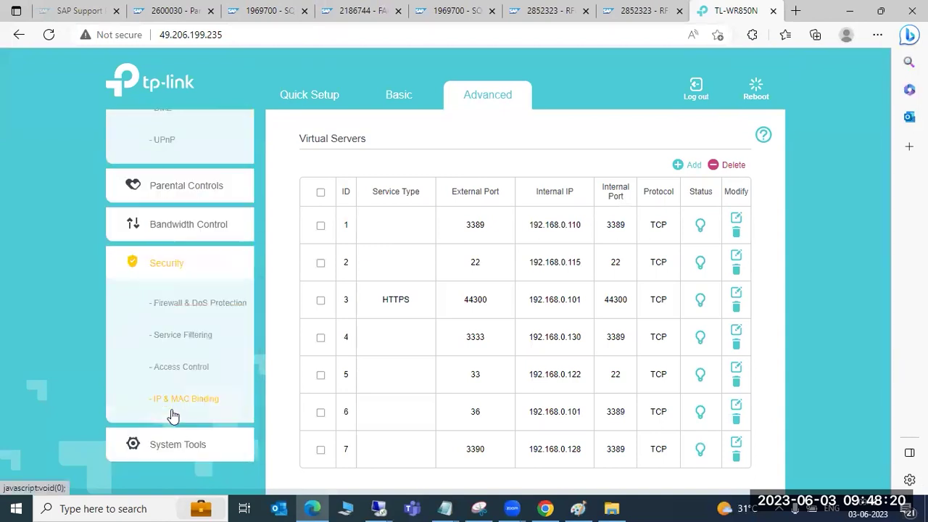
left_click(173, 366)
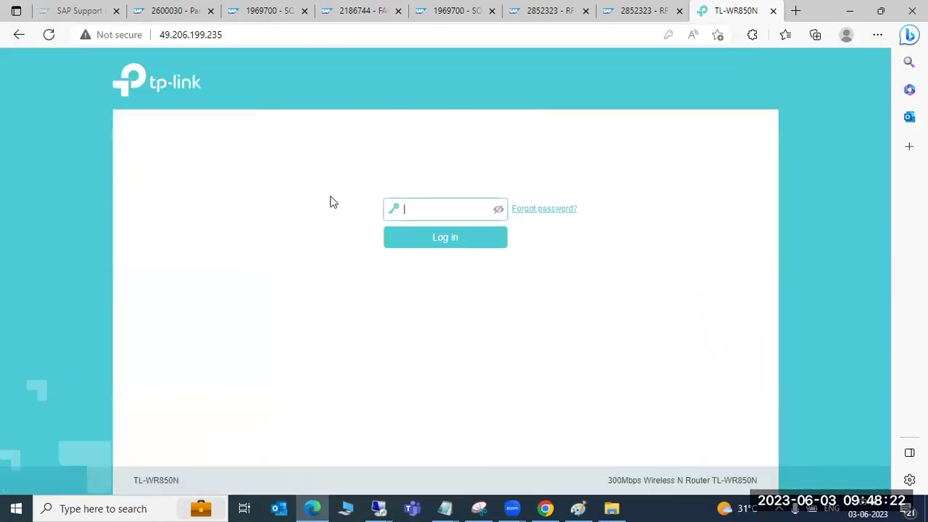
left_click(432, 208)
left_click(431, 251)
left_click(437, 242)
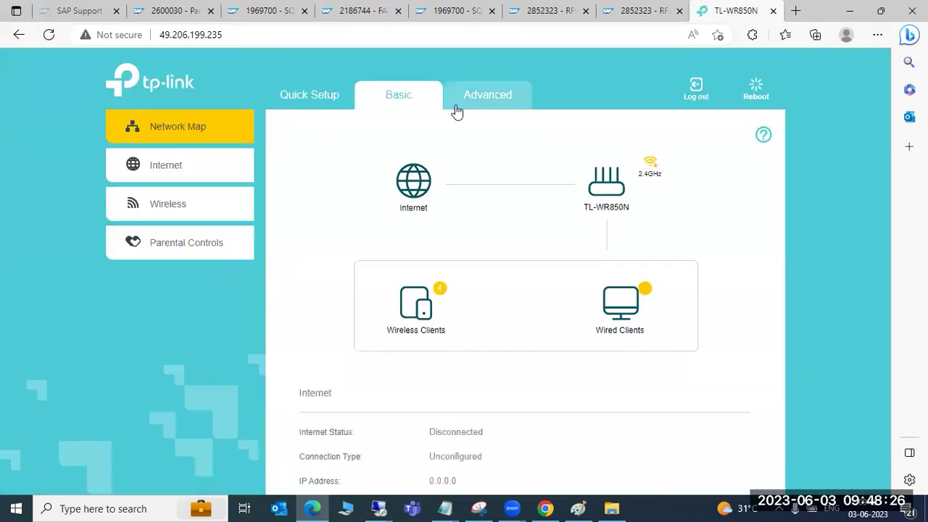
- Open the router's advanced Access Control settings and copy the IP address of s4hanalinux from the online devices
left_click(454, 109)
scroll(315, 290, "down", 3)
left_click(167, 396)
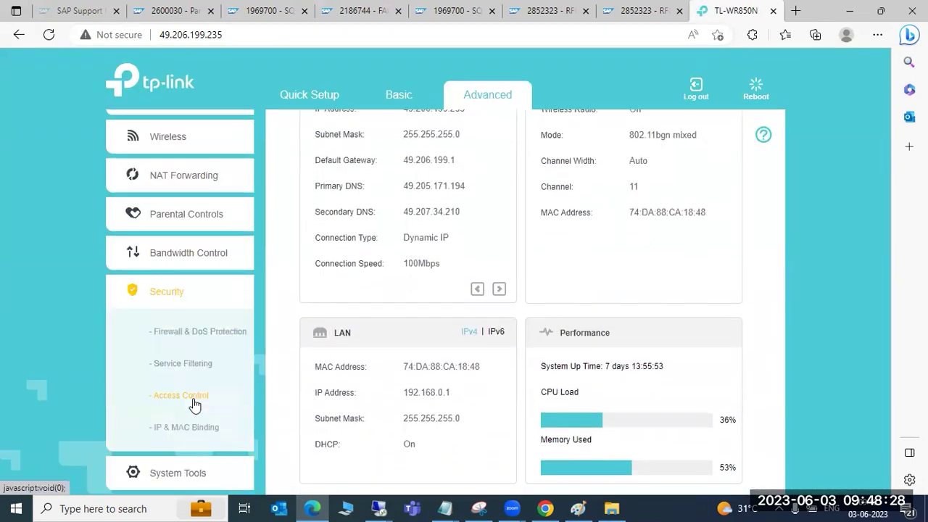
left_click(194, 398)
scroll(435, 341, "down", 4)
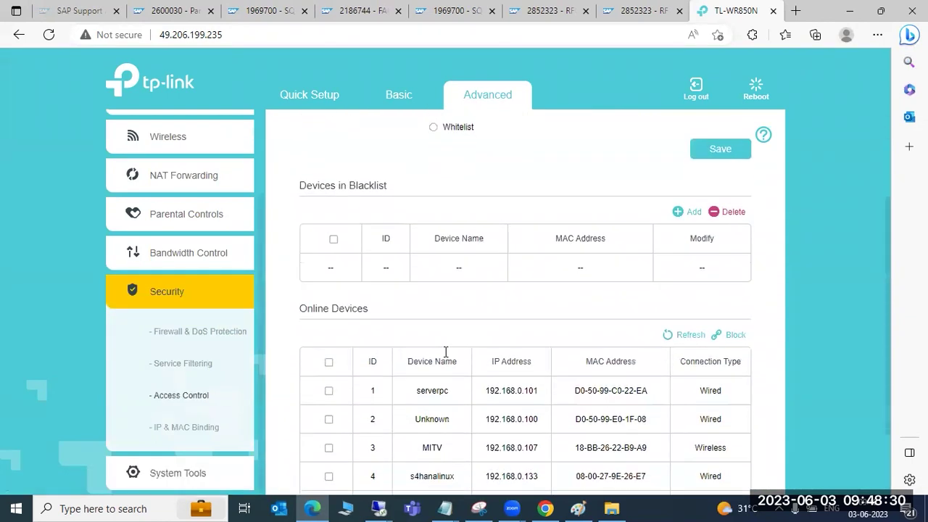
left_click_drag(481, 380, 548, 392)
key("ctrl+c")
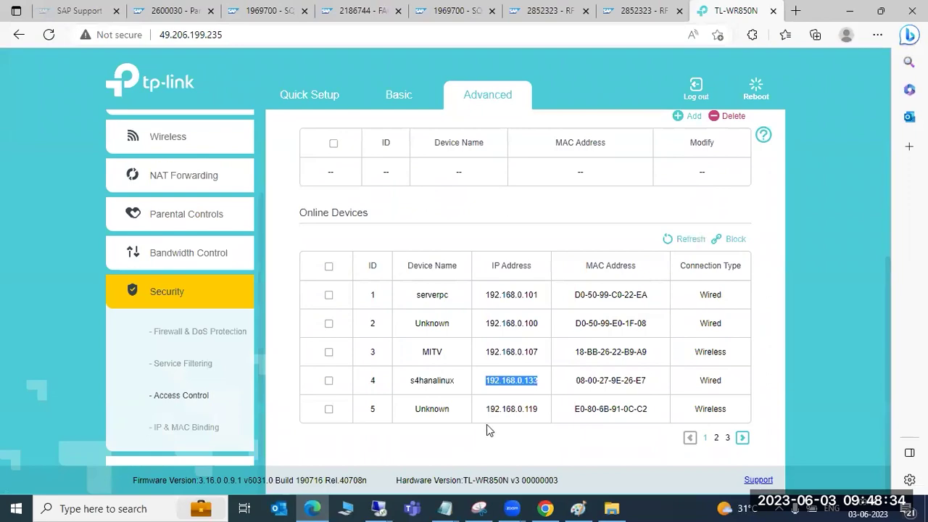
- Return to PuTTY on the server, connect to 192.168.0.133 over SSH, accept the host key and maximize the terminal
mouse_move(395, 508)
left_click(410, 474)
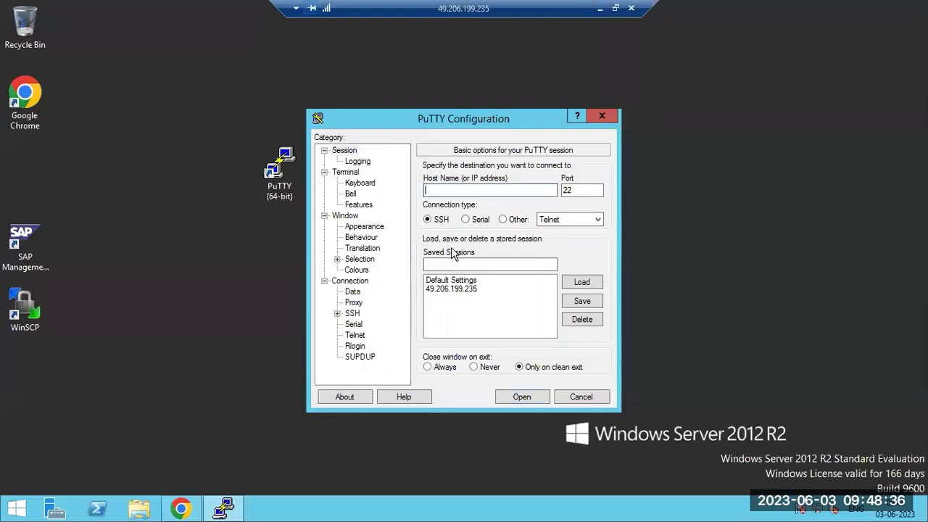
key("ctrl+v")
left_click(514, 398)
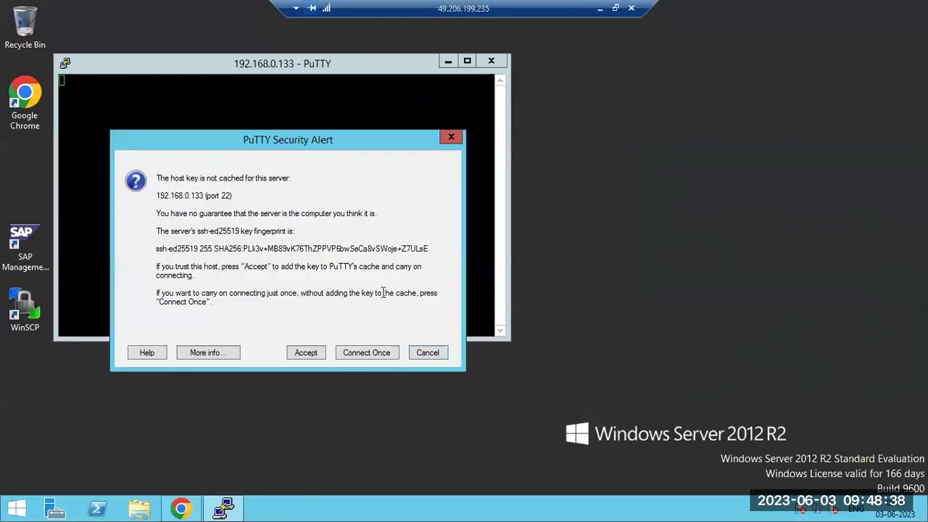
left_click(303, 353)
left_click_drag(258, 68, 457, 185)
left_click(564, 173)
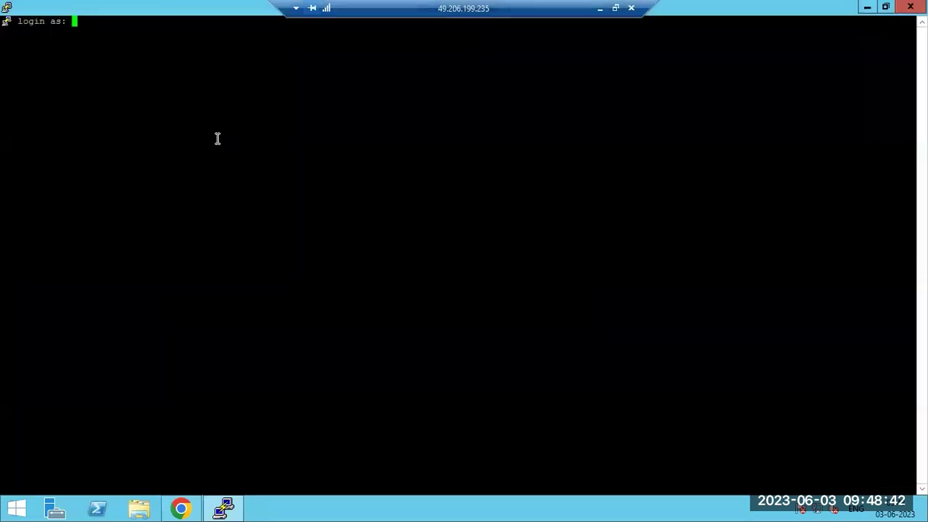
- Log in to the s4hanalinux terminal as root with the account password
type("root")
key("Return")
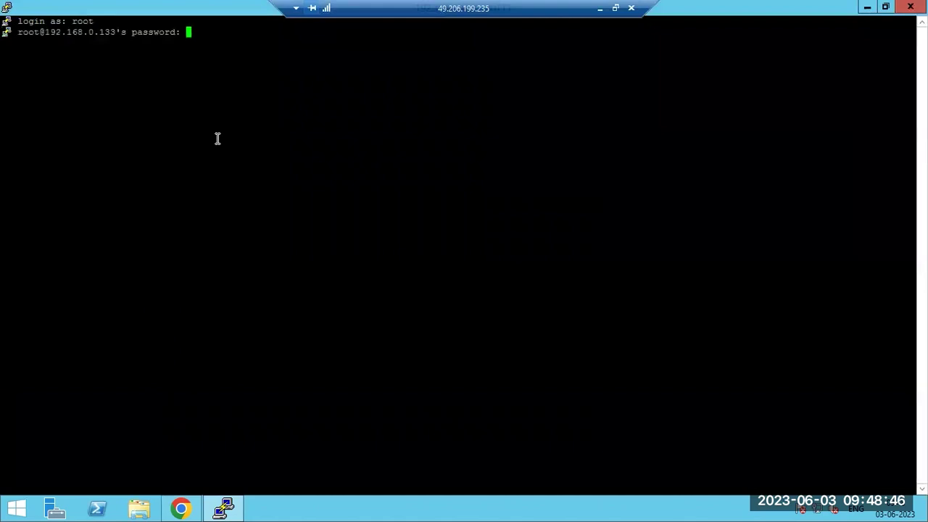
key("Return")
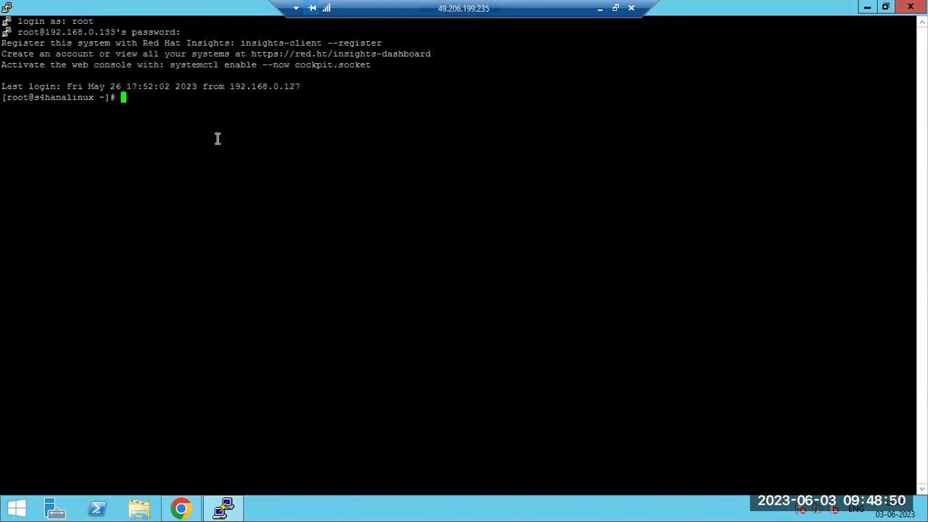
- Check the Linux server's disk space with df -h and its memory with free -g, repeating the disk check
type("df -h")
key("Return")
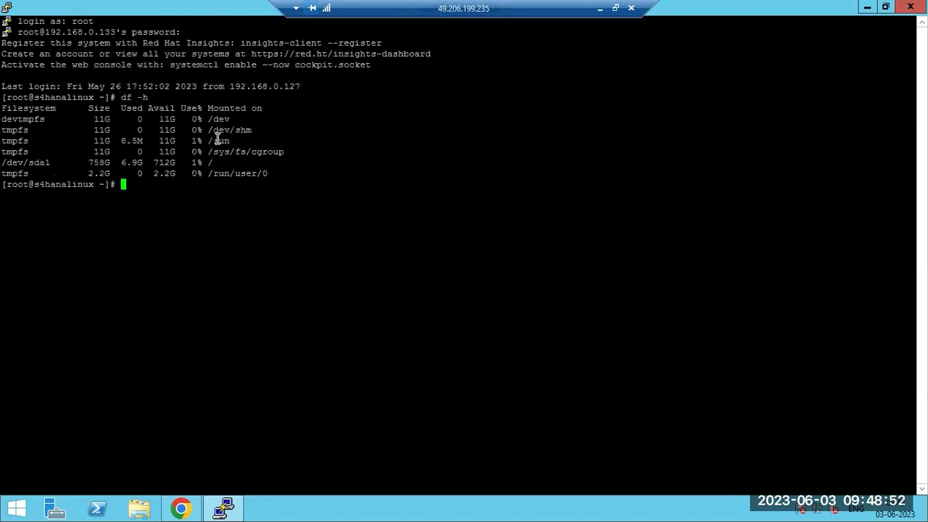
type("df -h")
key("Return")
type("free -g")
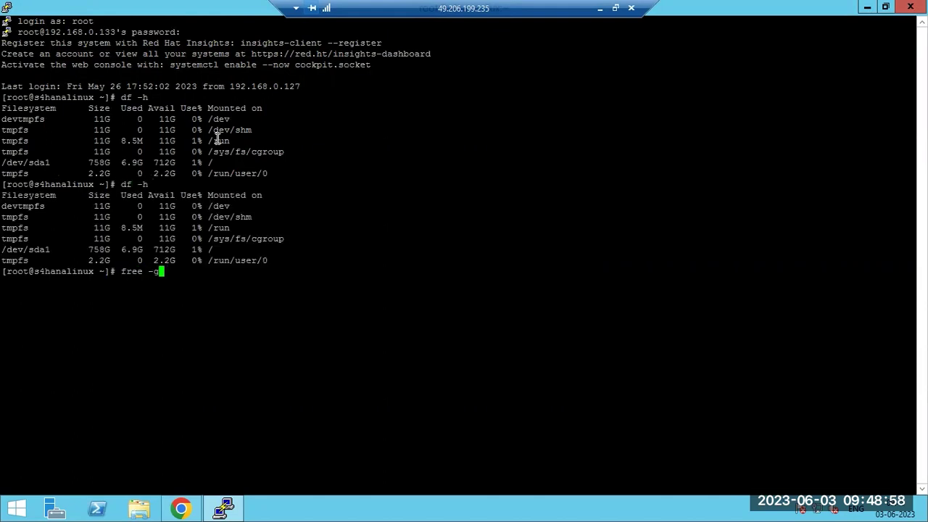
key("Return")
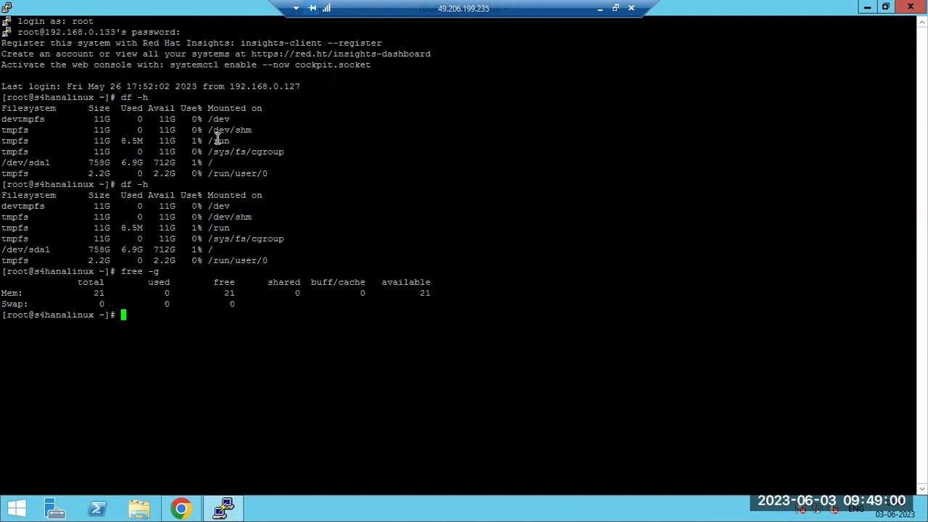
type("df -h")
key("Return")
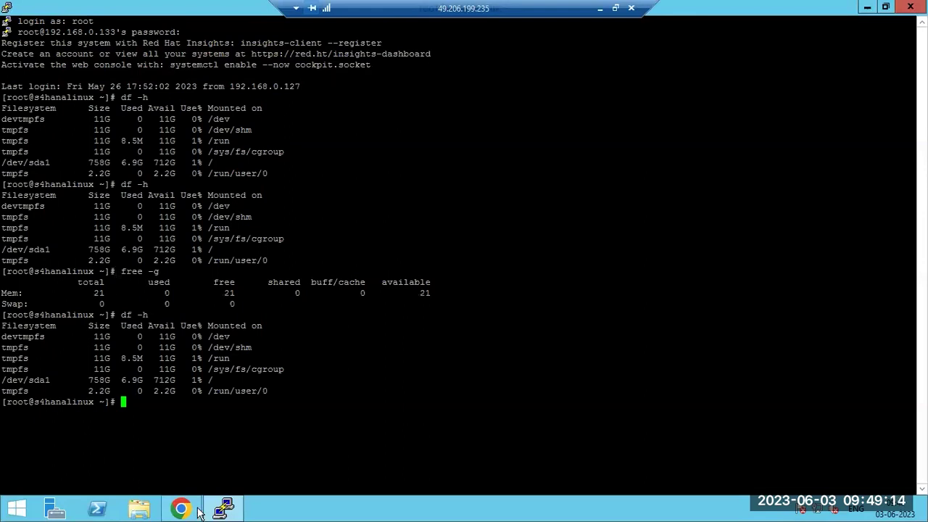
right_click(298, 513)
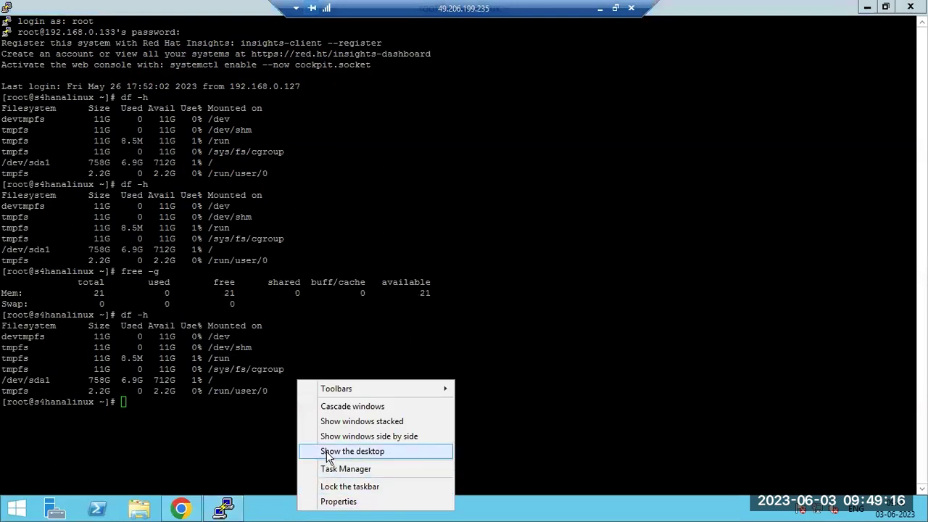
left_click(152, 397)
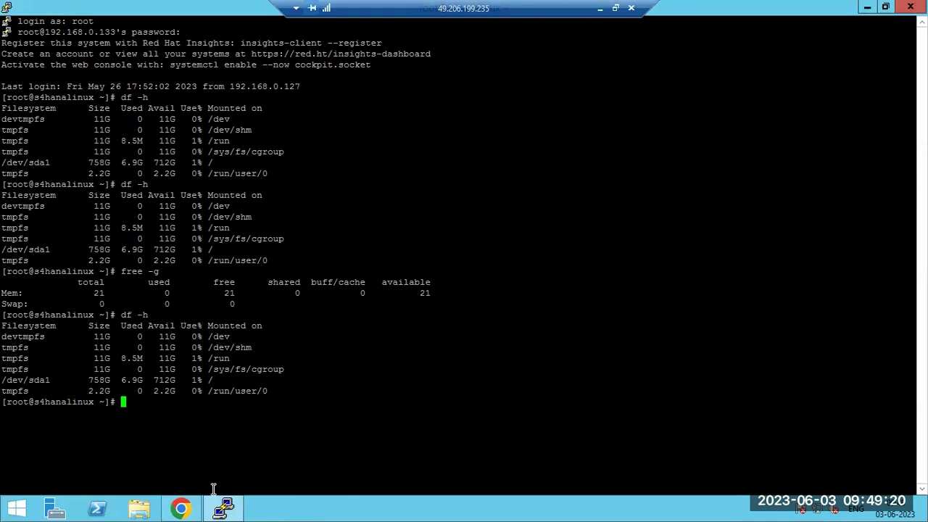
left_click(224, 509)
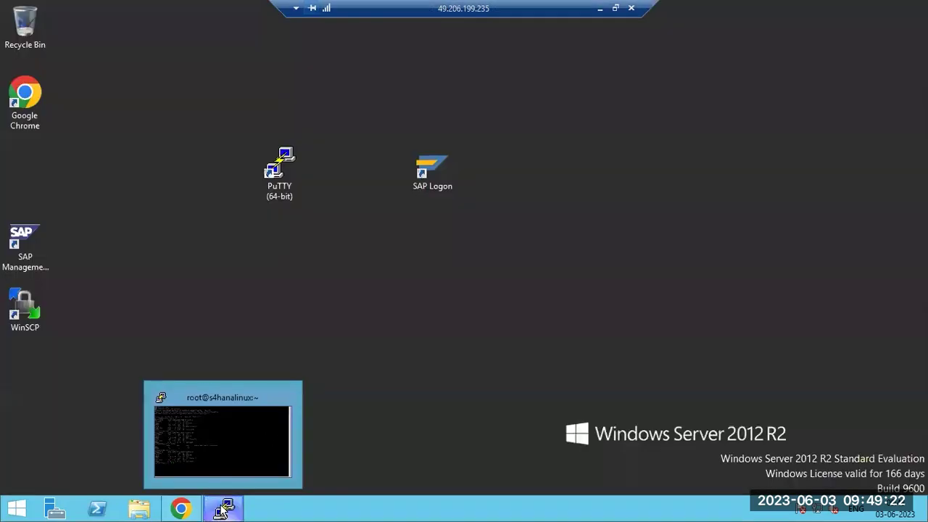
left_click(224, 508)
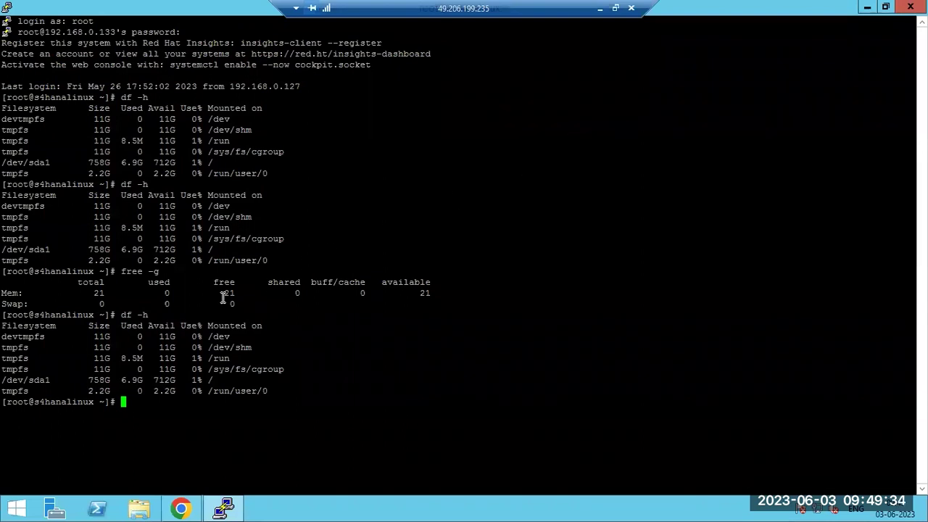
- List the mounted file systems again with df -h and minimize the terminal window
left_click_drag(135, 423, 131, 409)
type("df -h")
key("Return")
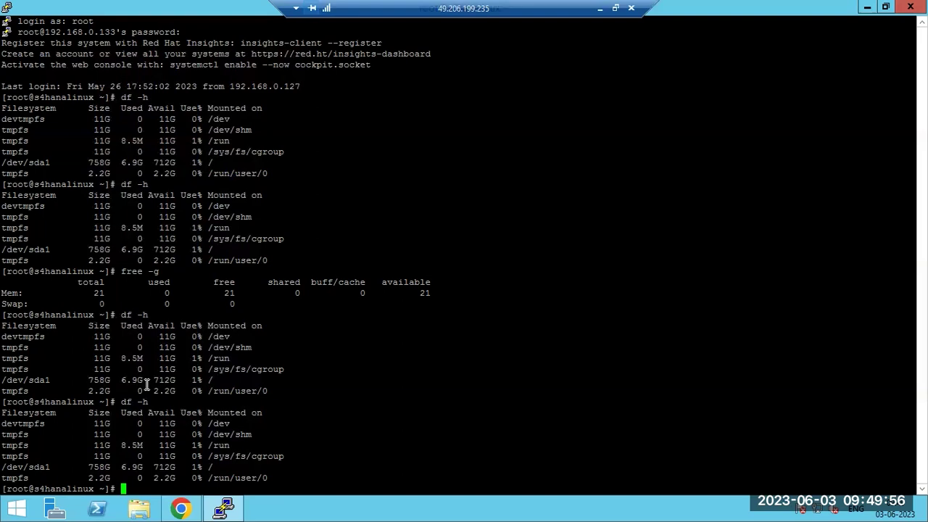
left_click(223, 508)
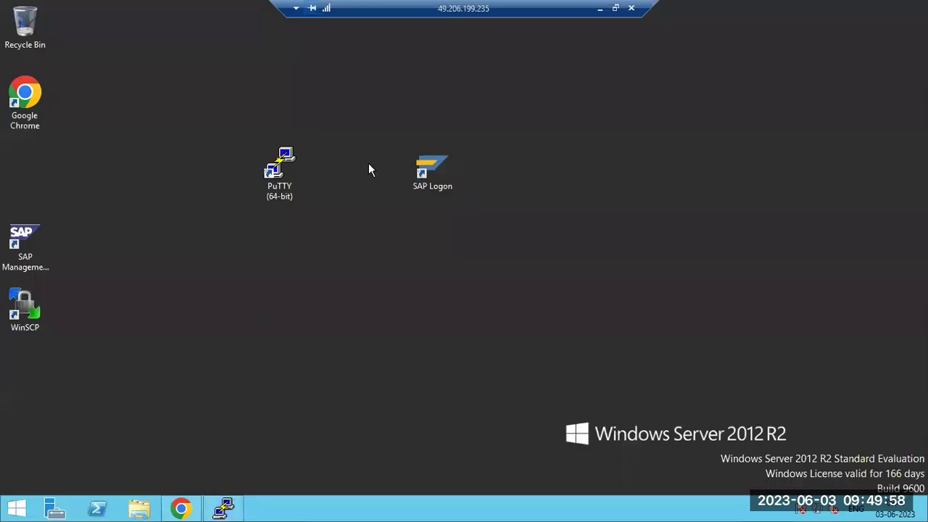